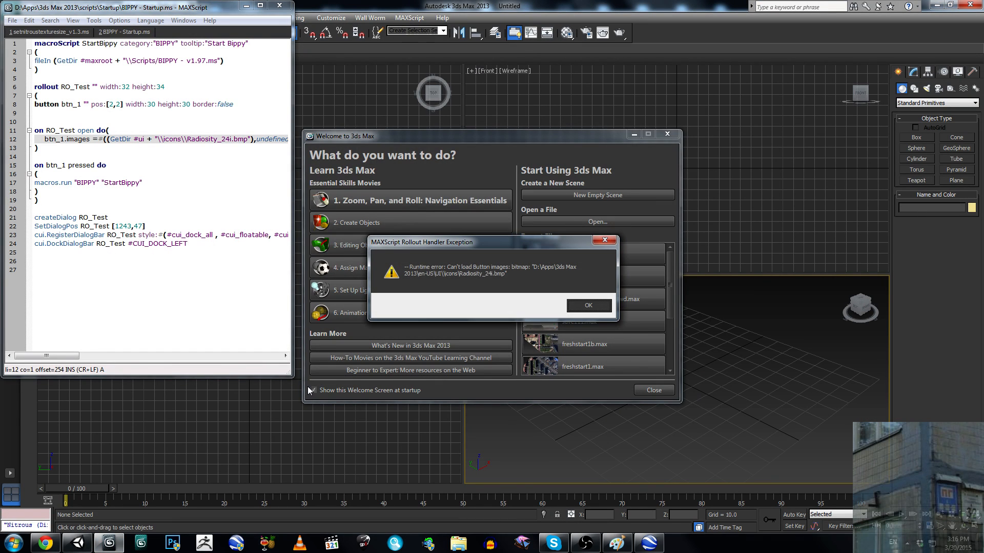
Step: Dismiss the MAXScript error and minimize the Google Earth and 3ds Max windows to reach the desktop
{"action": "left_click", "coordinate": [600, 241]}
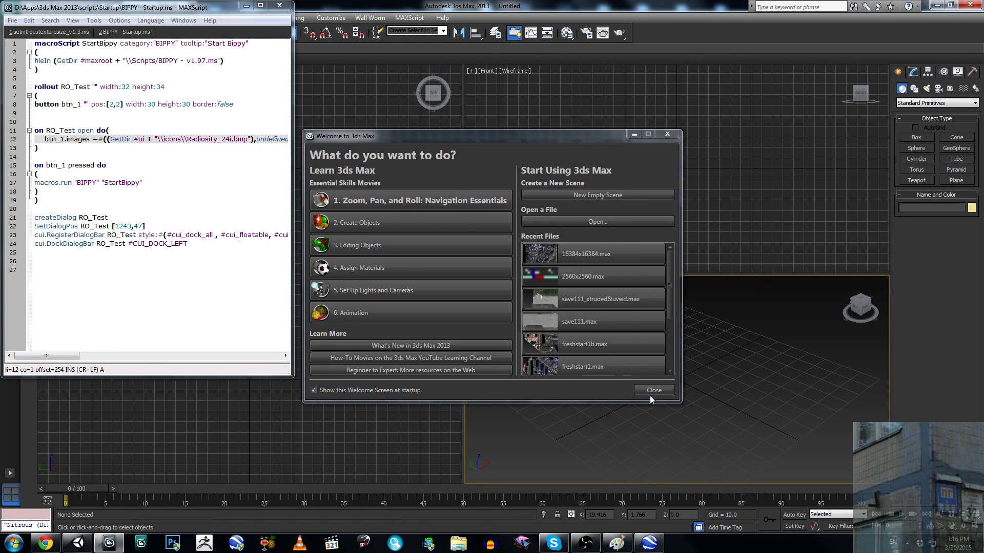
{"action": "left_click", "coordinate": [659, 546]}
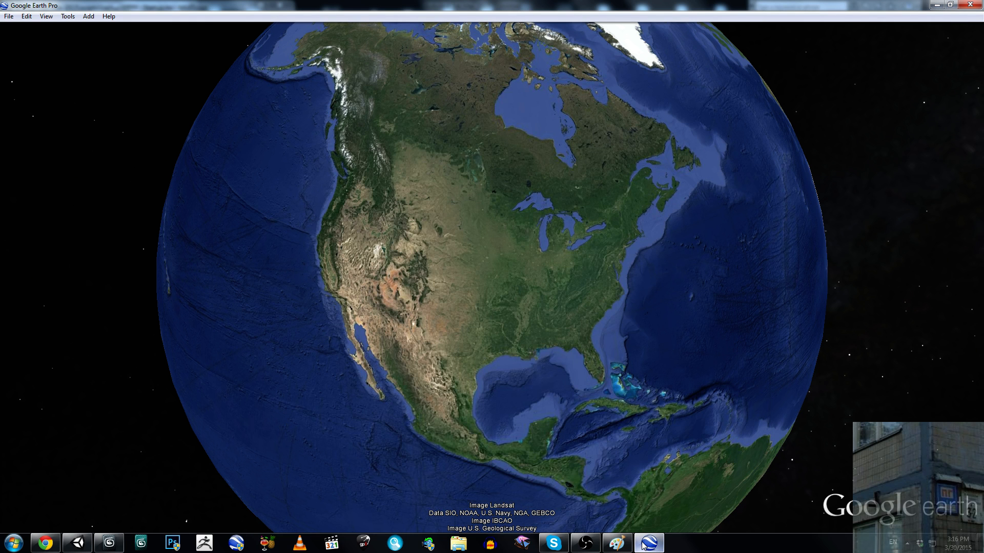
{"action": "left_click", "coordinate": [937, 6]}
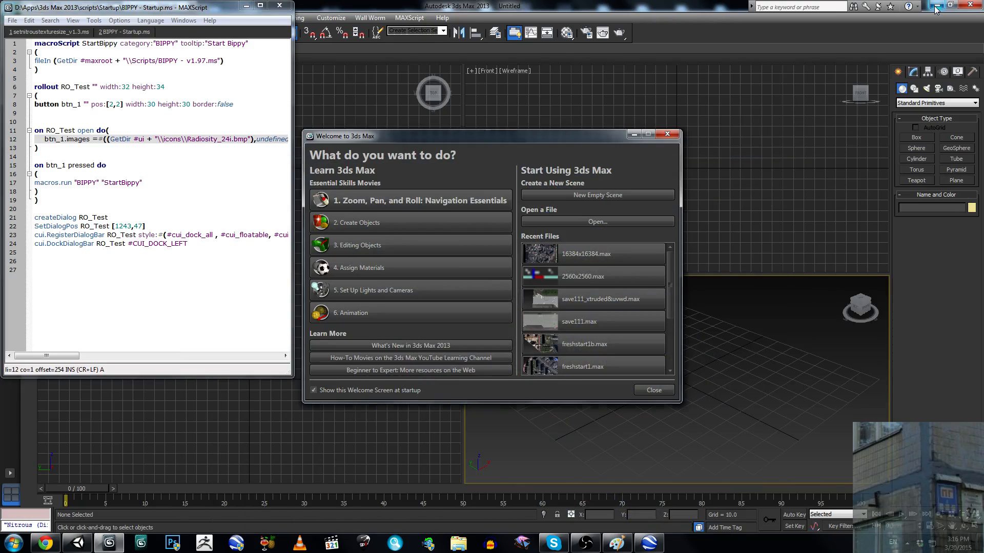
{"action": "left_click", "coordinate": [936, 7]}
{"action": "left_click", "coordinate": [936, 6]}
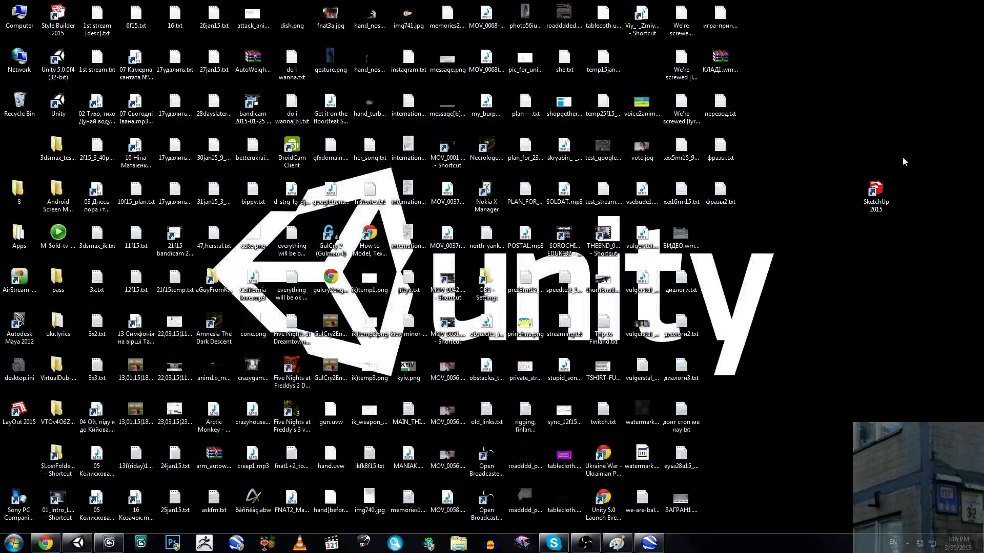
Step: Launch SketchUp 2015 with the default Simple Template - Meters and delete the scale figure from the new model
{"action": "left_click", "coordinate": [881, 208]}
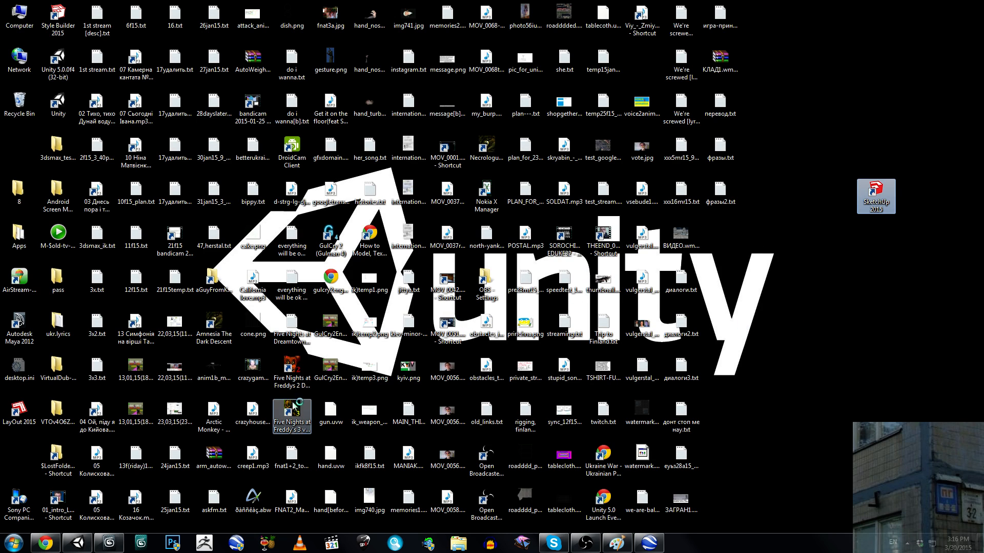
{"action": "left_click", "coordinate": [892, 252]}
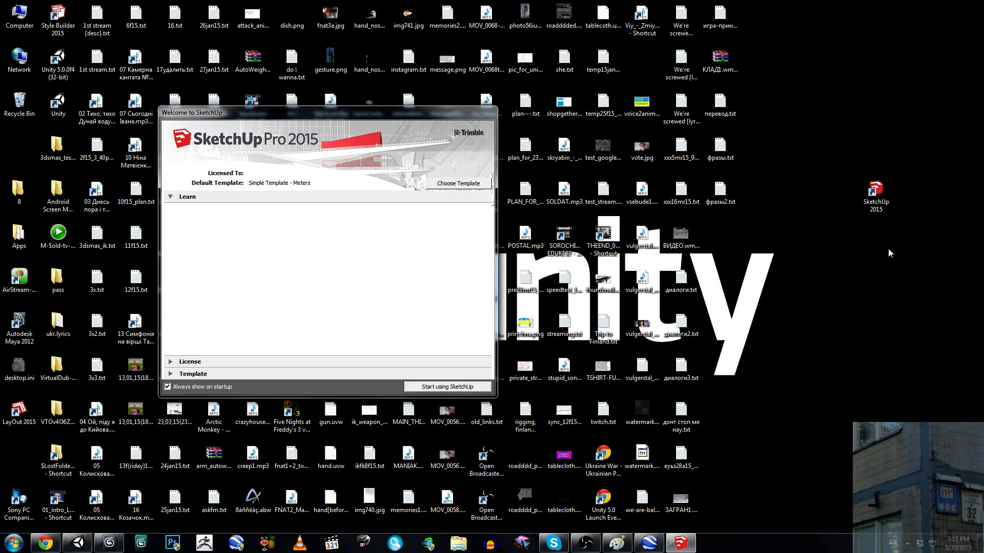
{"action": "left_click", "coordinate": [447, 387]}
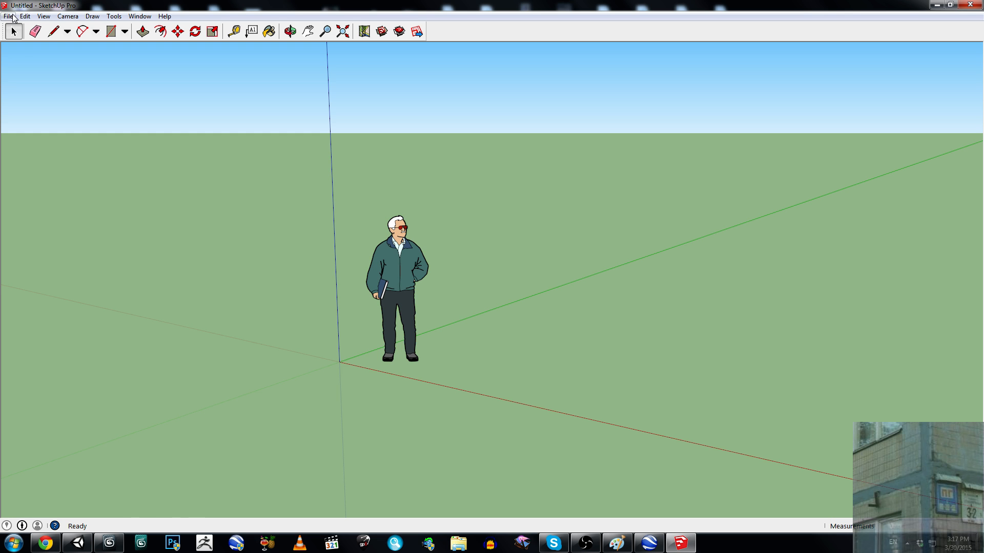
{"action": "left_click_drag", "start_coordinate": [335, 176], "coordinate": [460, 398]}
{"action": "key", "text": "Delete"}
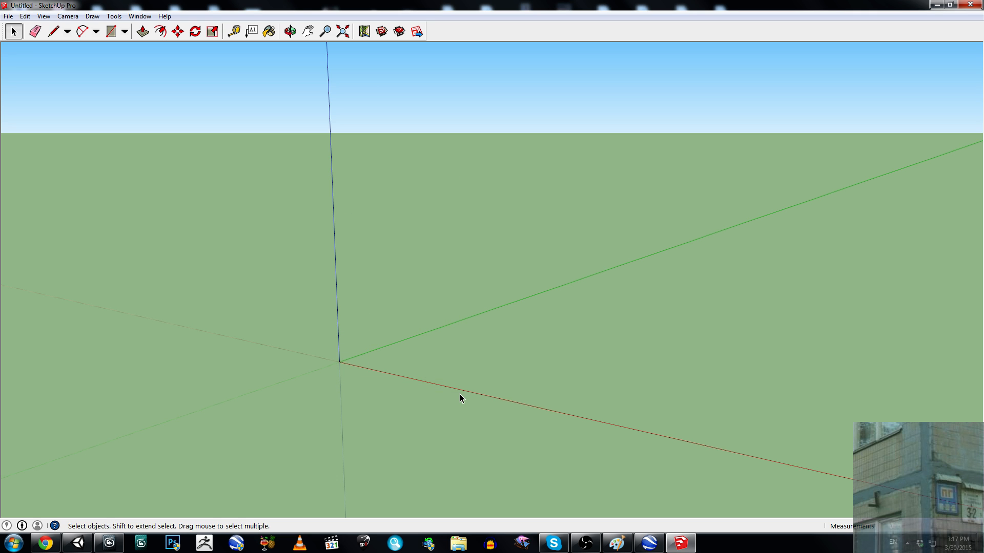
Step: Open the Add Location map for geo-locating the model and close its introductory hint
{"action": "left_click", "coordinate": [8, 16]}
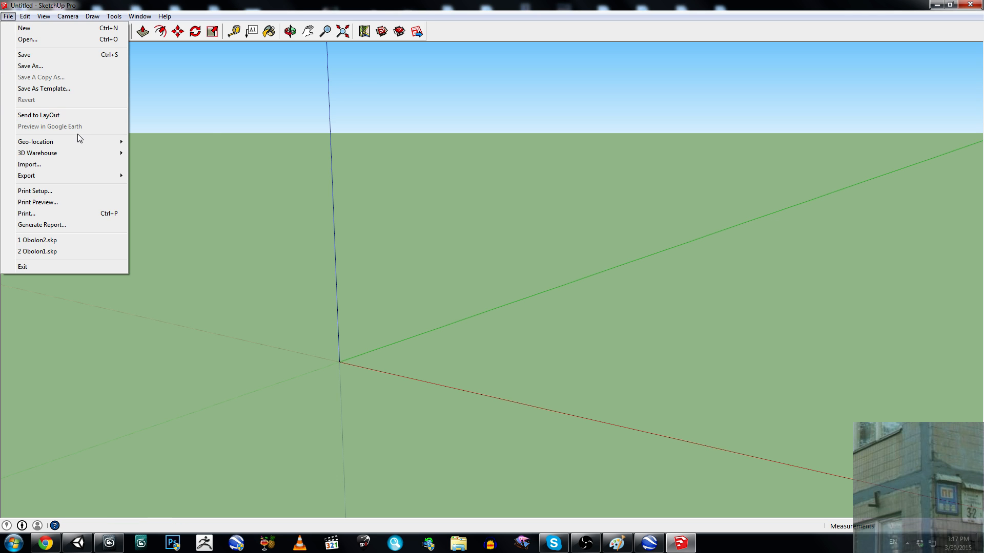
{"action": "mouse_move", "coordinate": [85, 143]}
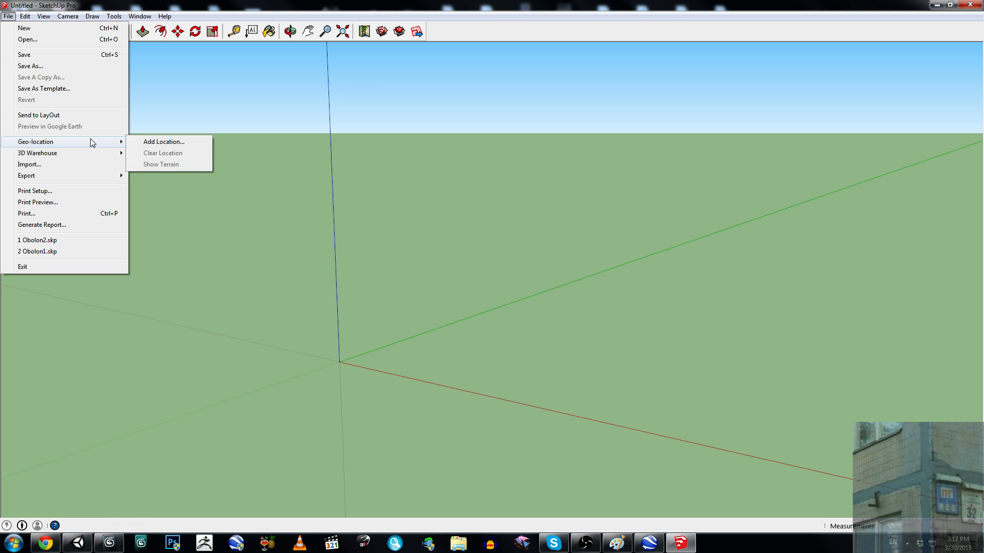
{"action": "left_click", "coordinate": [194, 142]}
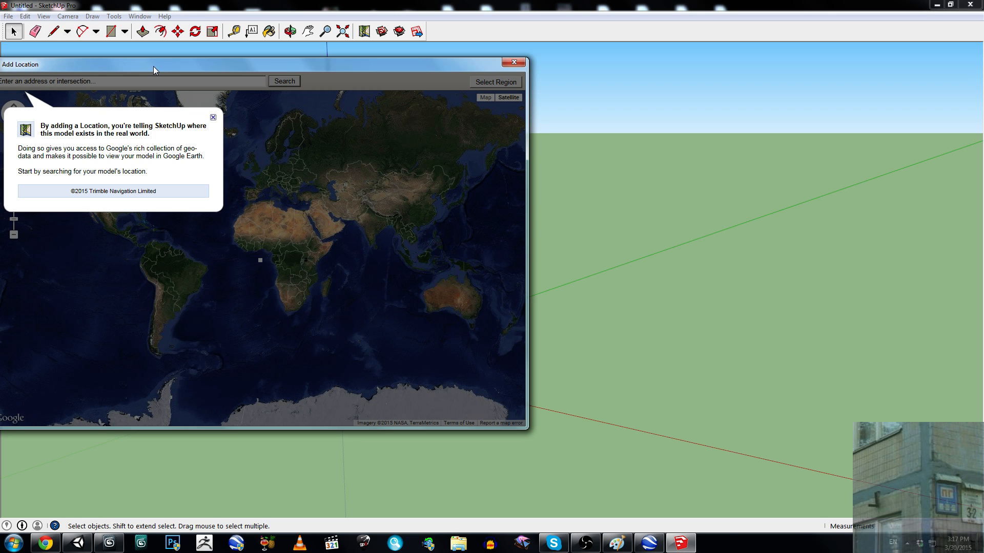
{"action": "left_click", "coordinate": [213, 119]}
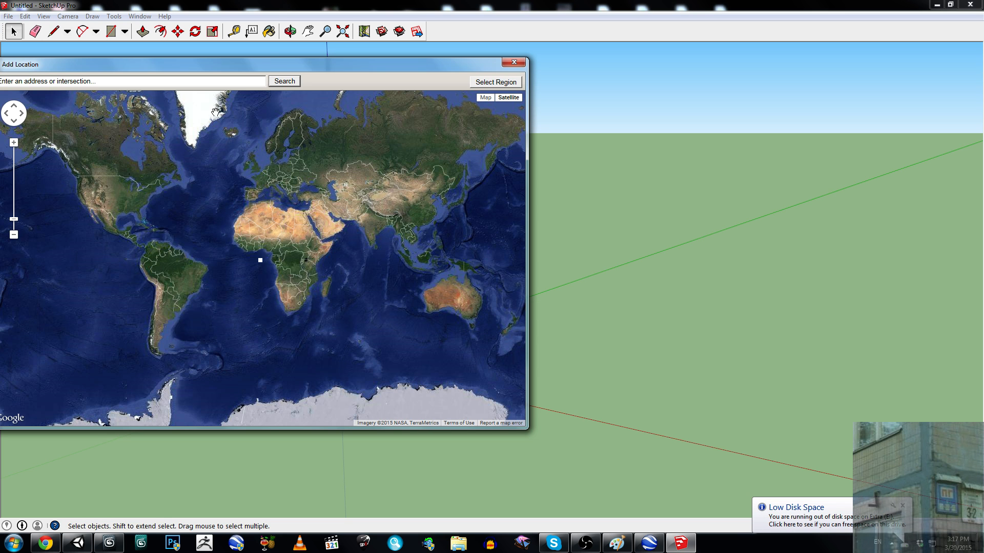
Step: Try to select a capture region with the map showing the Black Sea and Caspian Sea area
{"action": "left_click_drag", "start_coordinate": [359, 199], "coordinate": [304, 264]}
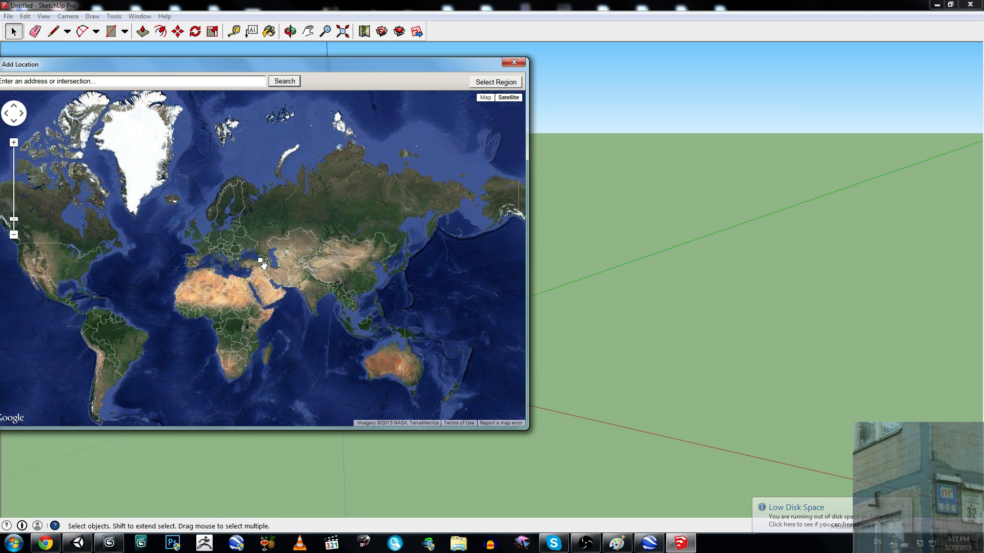
{"action": "scroll", "coordinate": [262, 260], "scroll_direction": "up", "scroll_amount": 3}
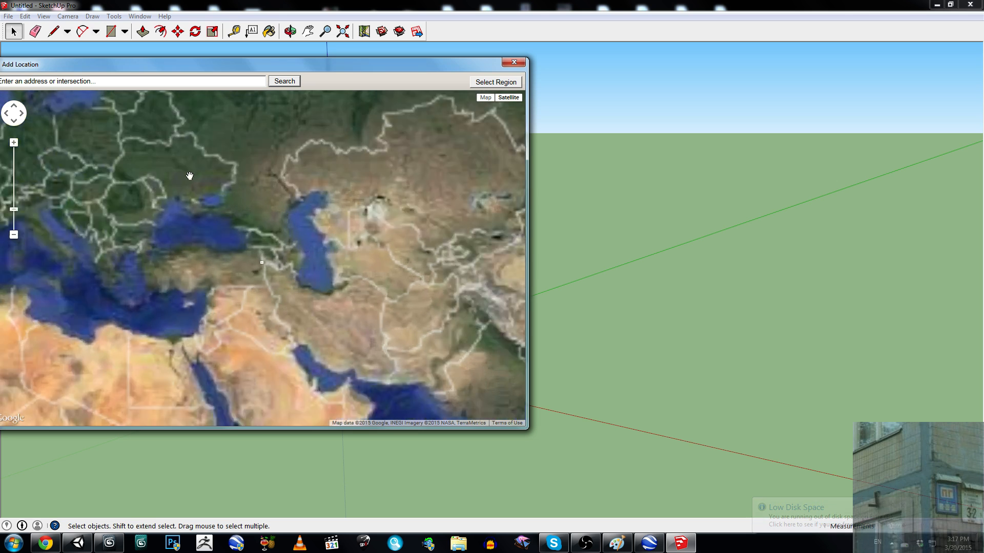
{"action": "left_click", "coordinate": [487, 84]}
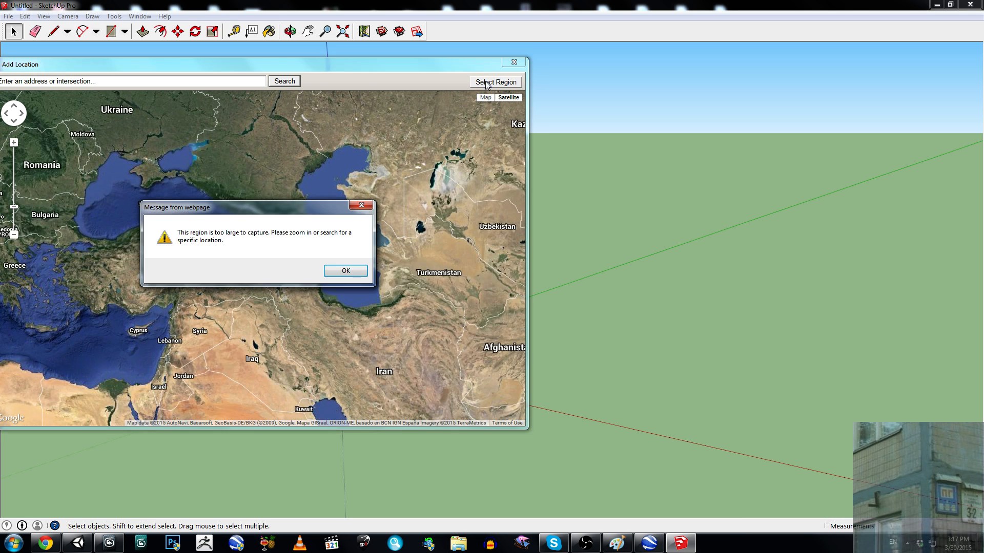
{"action": "left_click", "coordinate": [346, 271]}
{"action": "left_click_drag", "start_coordinate": [210, 70], "coordinate": [276, 81]}
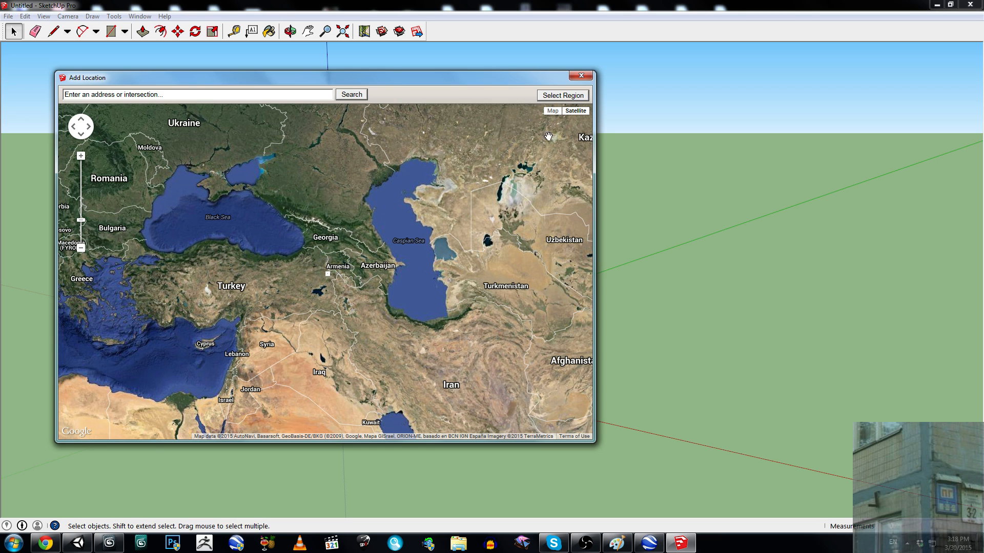
{"action": "left_click", "coordinate": [558, 97]}
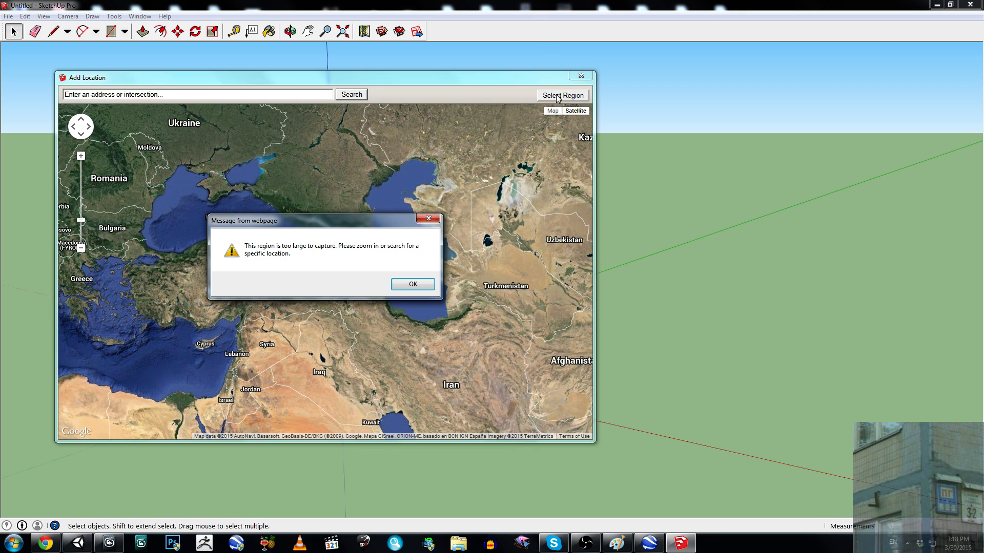
{"action": "left_click", "coordinate": [412, 284]}
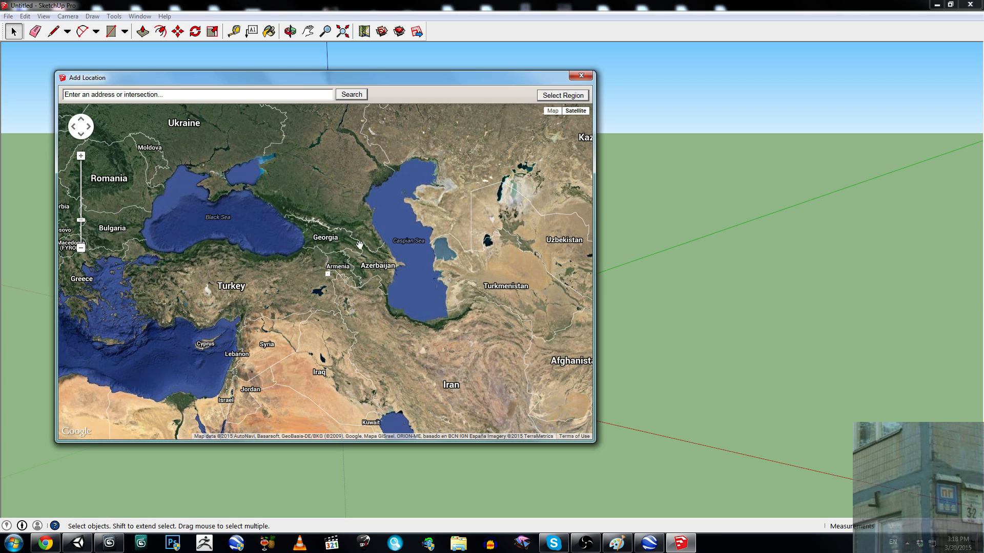
Step: Bring the Add Location map to Kyiv in Ukraine, with the capture frame beside the Obolon district
{"action": "left_click_drag", "start_coordinate": [356, 241], "coordinate": [341, 273]}
{"action": "scroll", "coordinate": [333, 277], "scroll_direction": "down", "scroll_amount": 1}
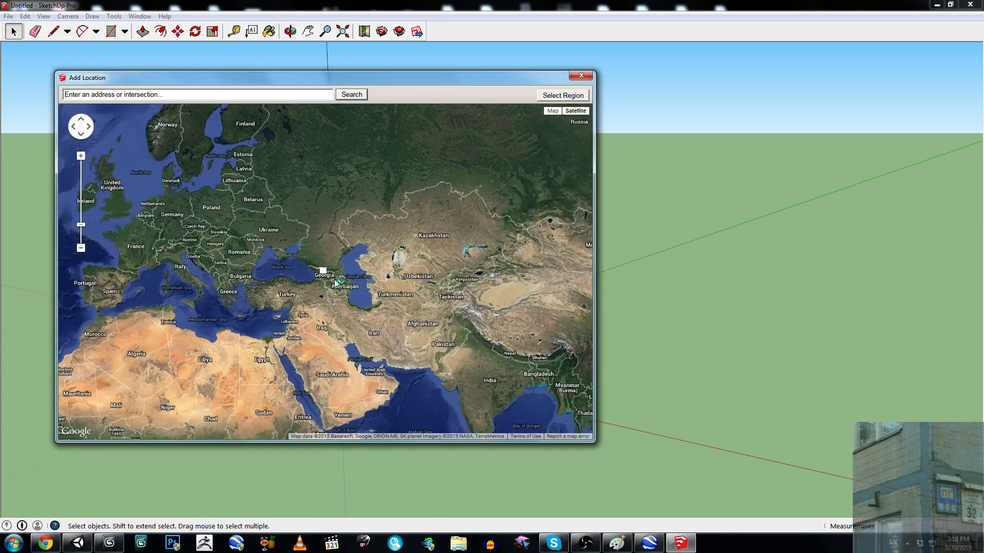
{"action": "scroll", "coordinate": [333, 277], "scroll_direction": "down", "scroll_amount": 1}
{"action": "scroll", "coordinate": [328, 201], "scroll_direction": "up", "scroll_amount": 2}
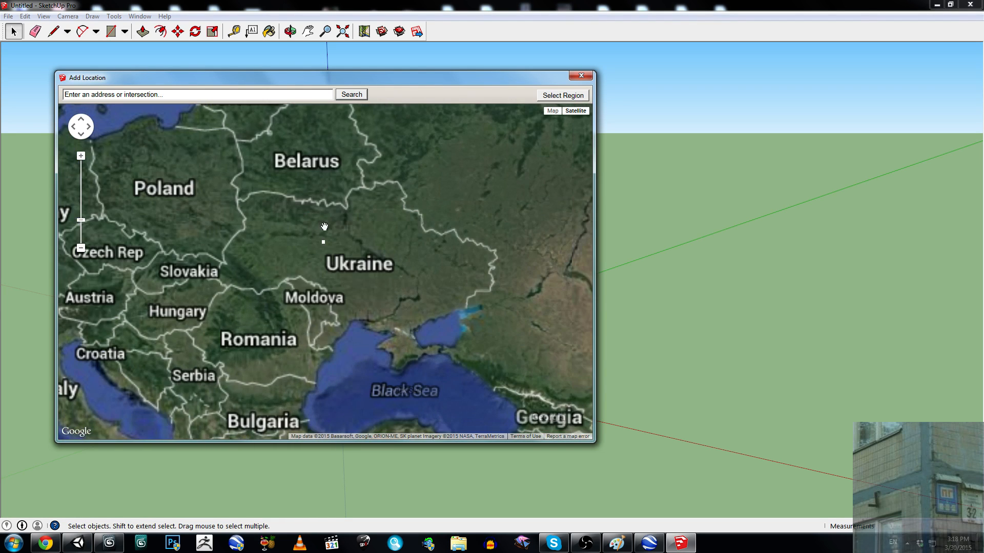
{"action": "scroll", "coordinate": [325, 226], "scroll_direction": "up", "scroll_amount": 2}
{"action": "left_click_drag", "start_coordinate": [385, 246], "coordinate": [330, 275]}
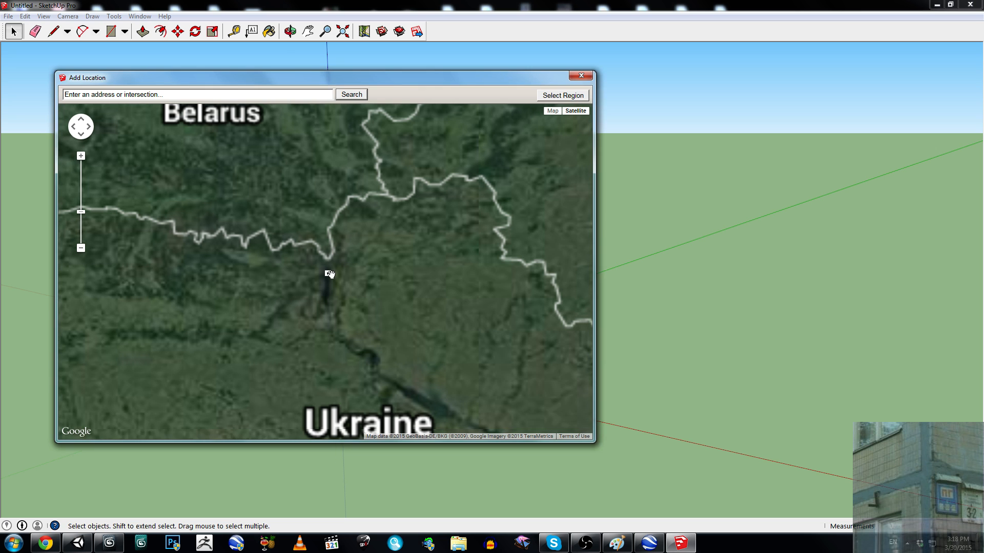
{"action": "left_click_drag", "start_coordinate": [265, 226], "coordinate": [315, 253]}
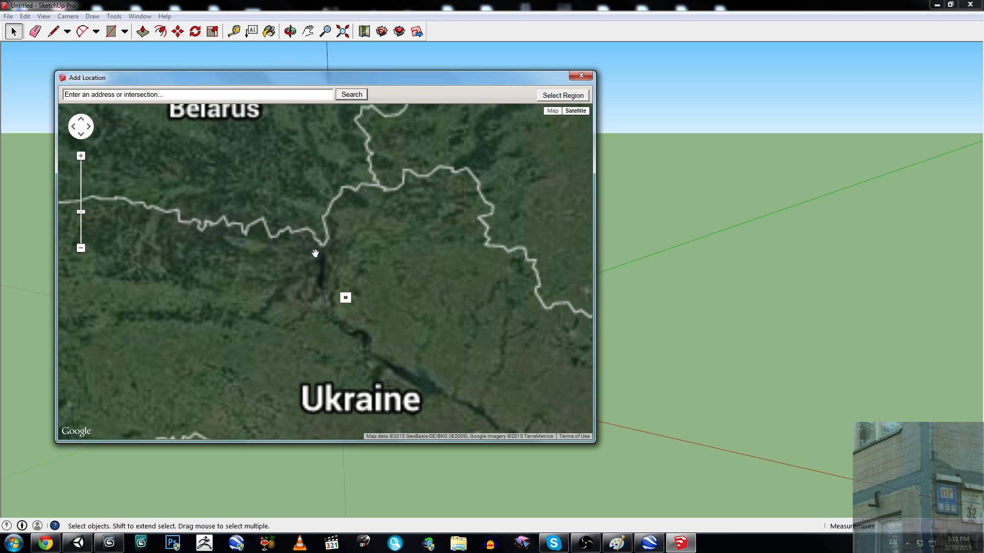
{"action": "scroll", "coordinate": [315, 254], "scroll_direction": "down", "scroll_amount": 1}
{"action": "scroll", "coordinate": [321, 263], "scroll_direction": "up", "scroll_amount": 1}
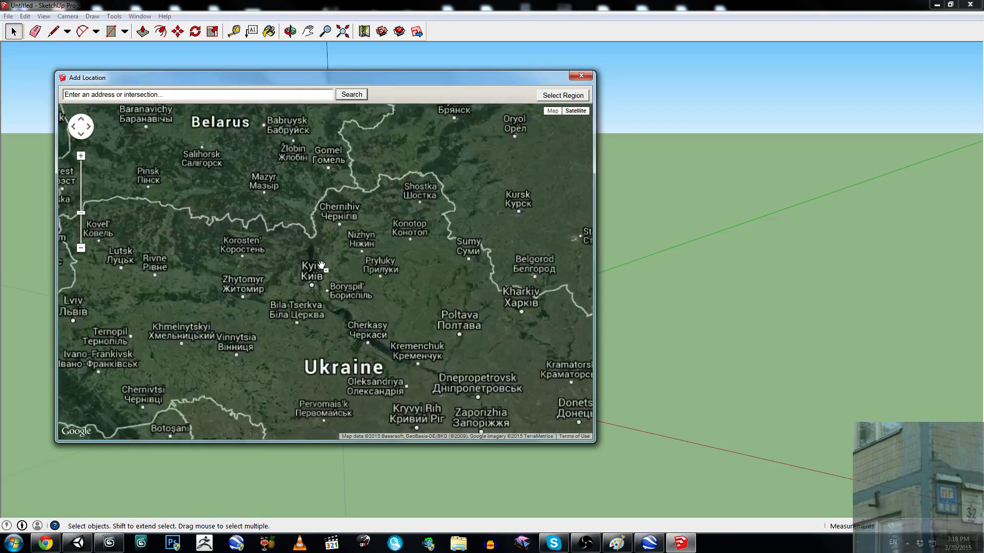
{"action": "scroll", "coordinate": [321, 265], "scroll_direction": "up", "scroll_amount": 2}
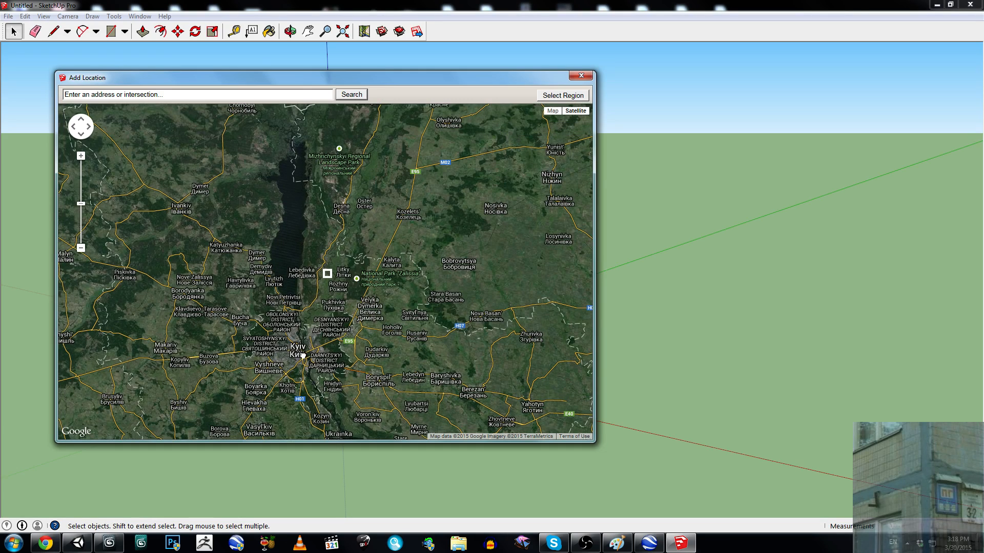
{"action": "scroll", "coordinate": [291, 338], "scroll_direction": "up", "scroll_amount": 1}
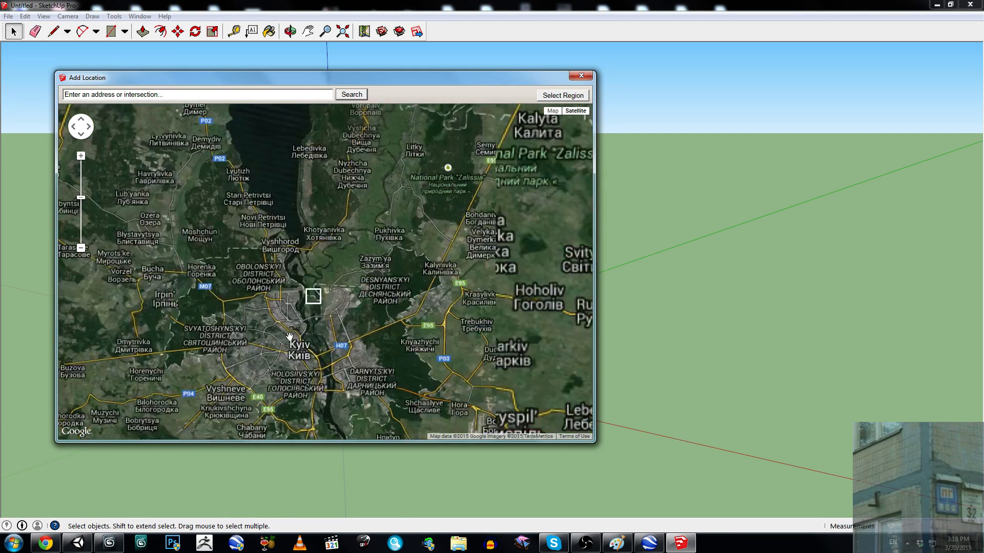
{"action": "scroll", "coordinate": [302, 320], "scroll_direction": "up", "scroll_amount": 1}
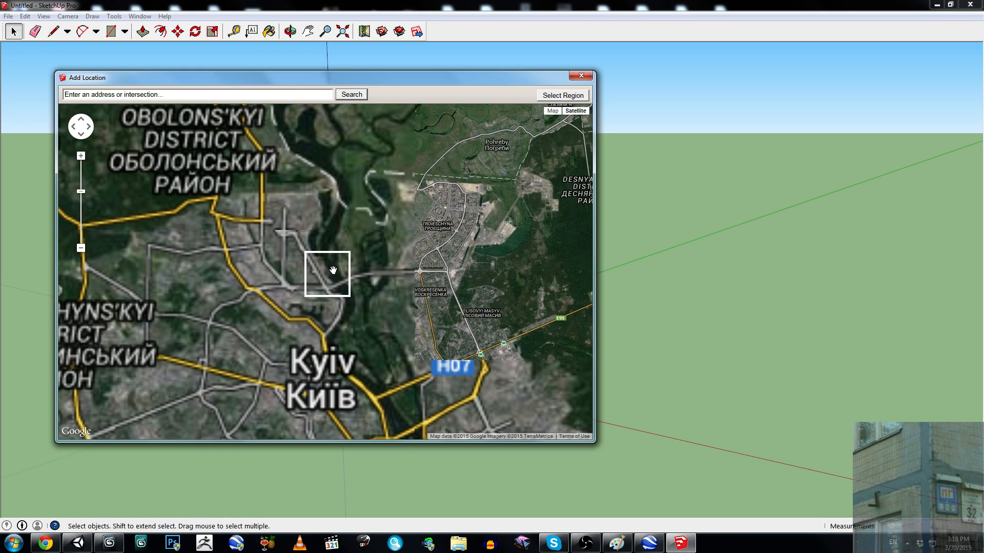
{"action": "left_click_drag", "start_coordinate": [326, 271], "coordinate": [324, 284]}
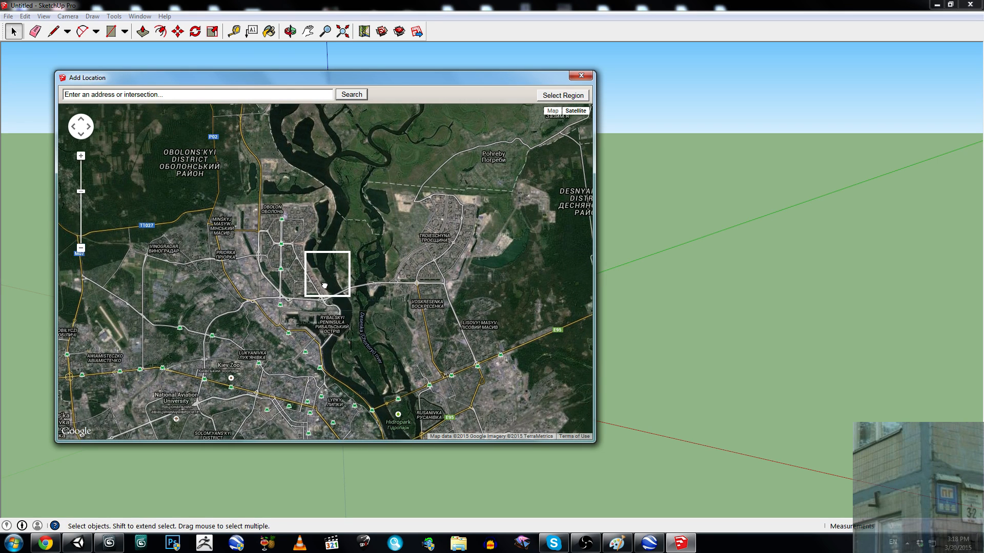
Step: Examine Obolon's riverside on the map at several scales, comparing the capture frame with the blocks along Heroiv Stalinhradu Ave
{"action": "scroll", "coordinate": [323, 285], "scroll_direction": "up", "scroll_amount": 1}
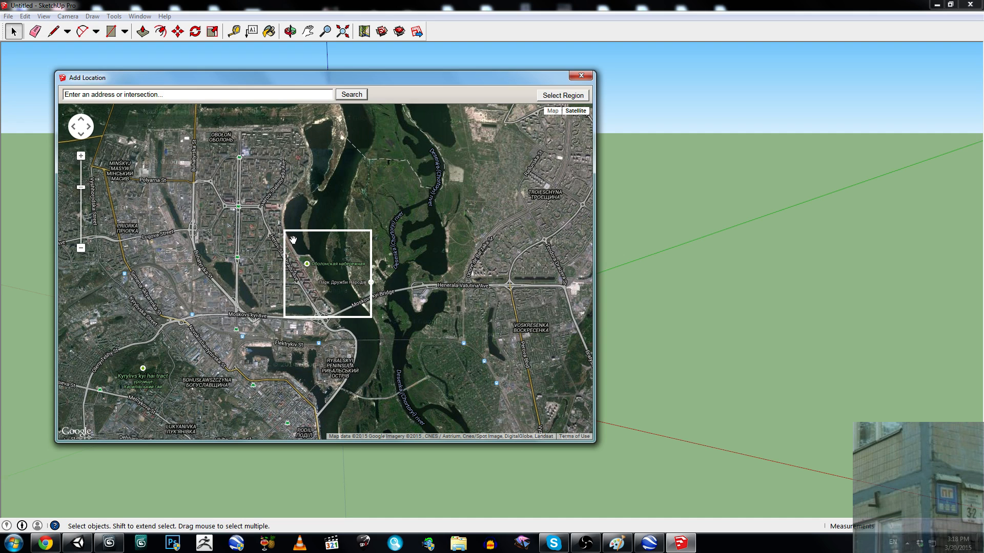
{"action": "scroll", "coordinate": [293, 251], "scroll_direction": "up", "scroll_amount": 1}
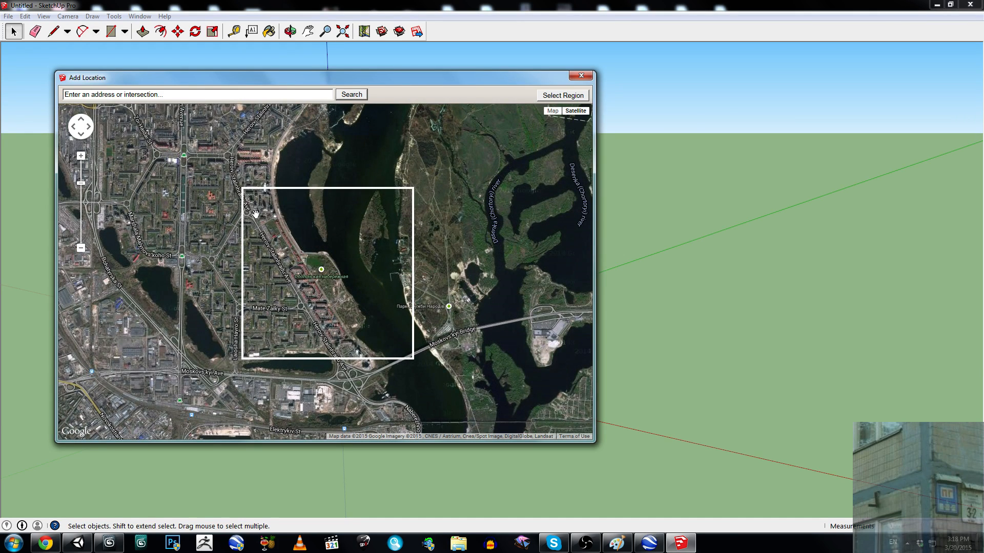
{"action": "left_click_drag", "start_coordinate": [282, 257], "coordinate": [288, 263]}
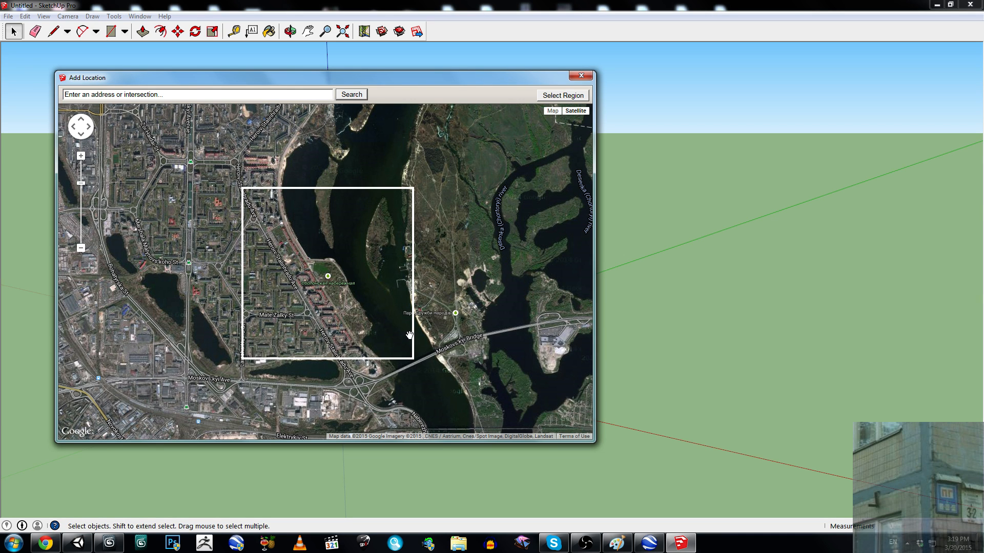
{"action": "scroll", "coordinate": [304, 277], "scroll_direction": "up", "scroll_amount": 1}
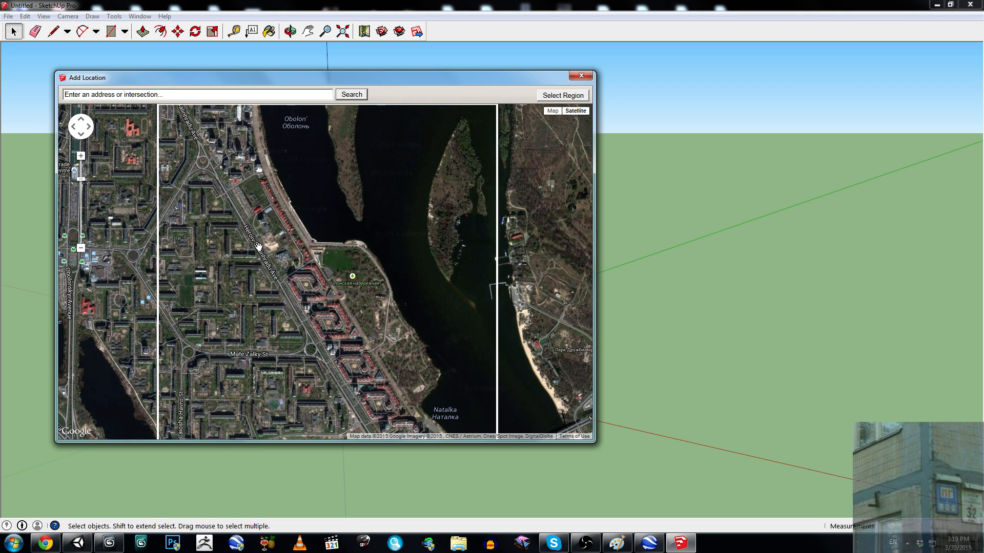
{"action": "scroll", "coordinate": [275, 253], "scroll_direction": "up", "scroll_amount": 1}
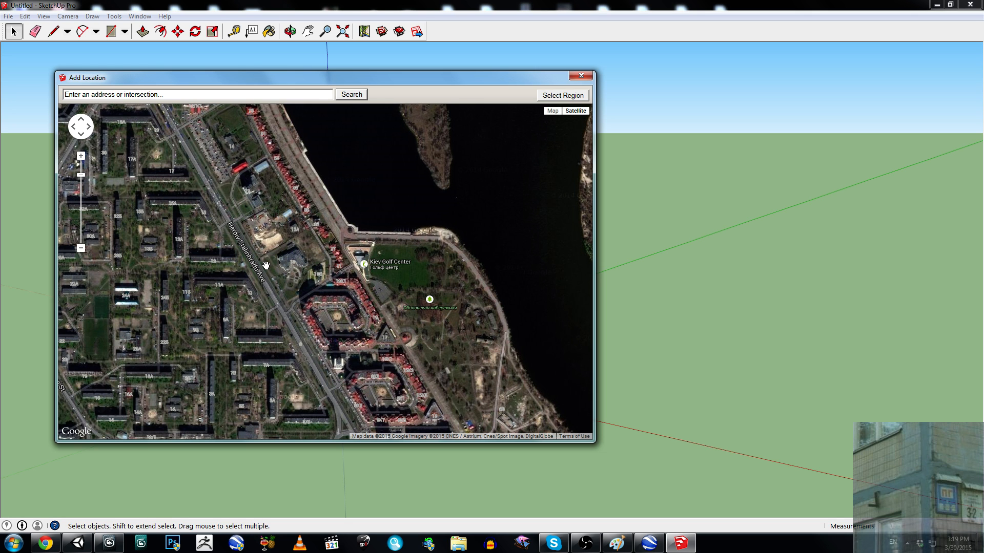
{"action": "scroll", "coordinate": [281, 274], "scroll_direction": "up", "scroll_amount": 1}
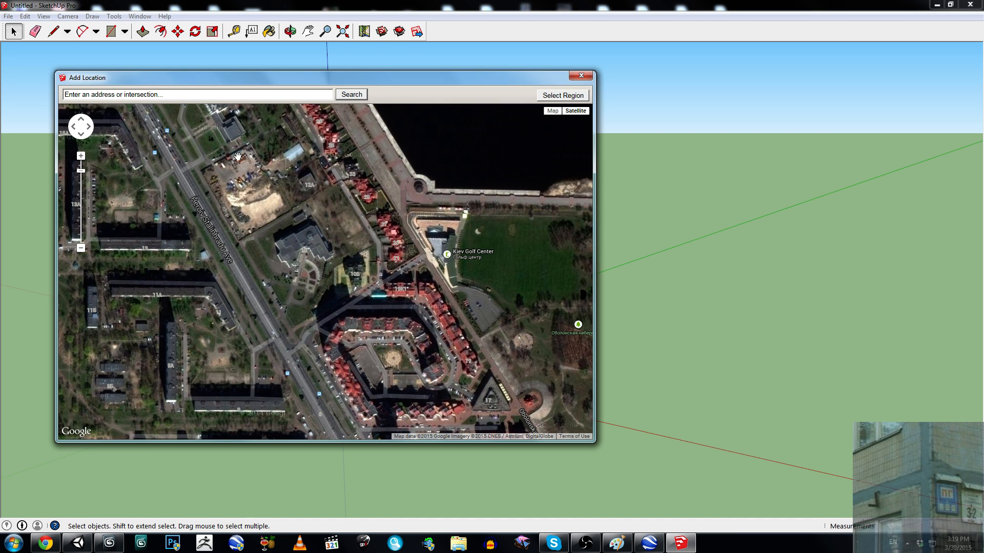
{"action": "scroll", "coordinate": [310, 250], "scroll_direction": "down", "scroll_amount": 2}
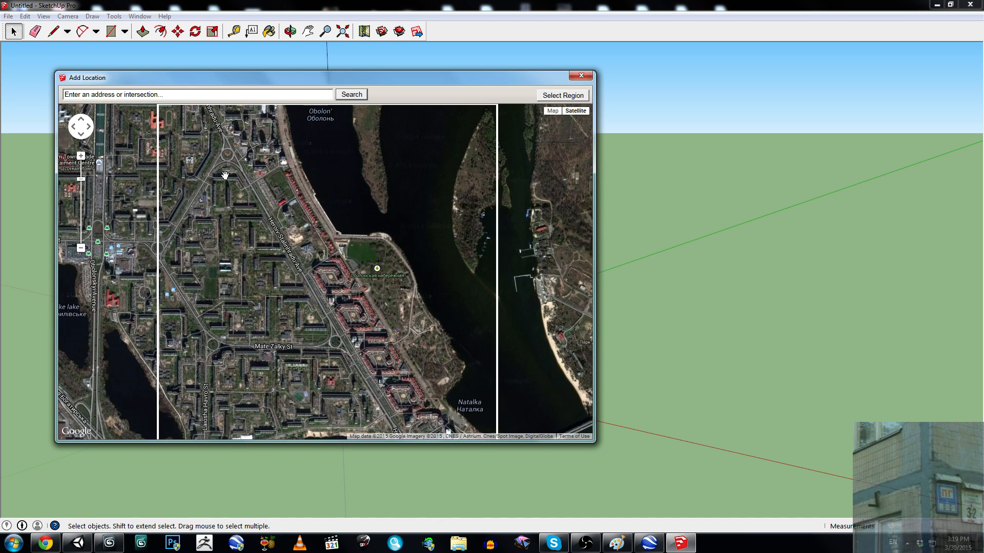
{"action": "scroll", "coordinate": [261, 218], "scroll_direction": "down", "scroll_amount": 1}
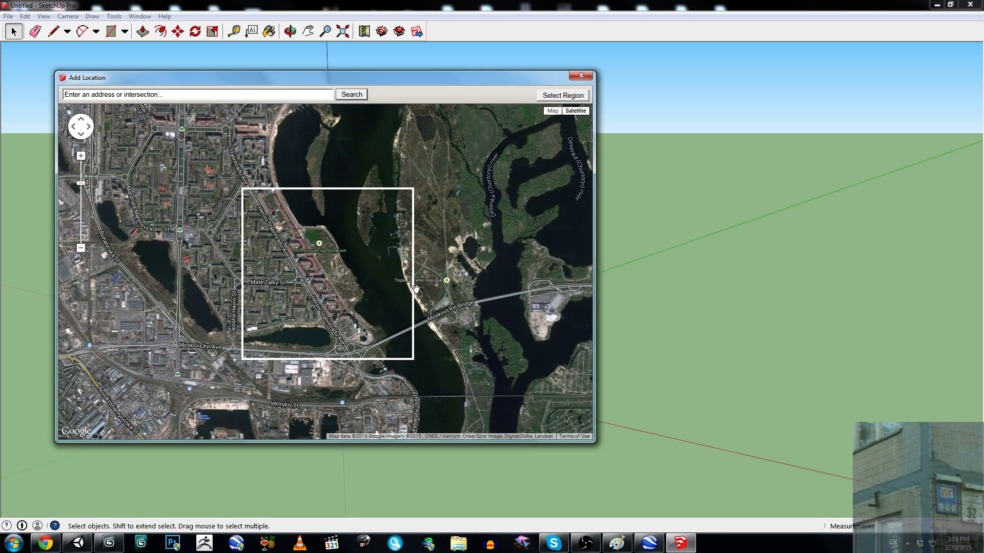
{"action": "scroll", "coordinate": [288, 269], "scroll_direction": "up", "scroll_amount": 4}
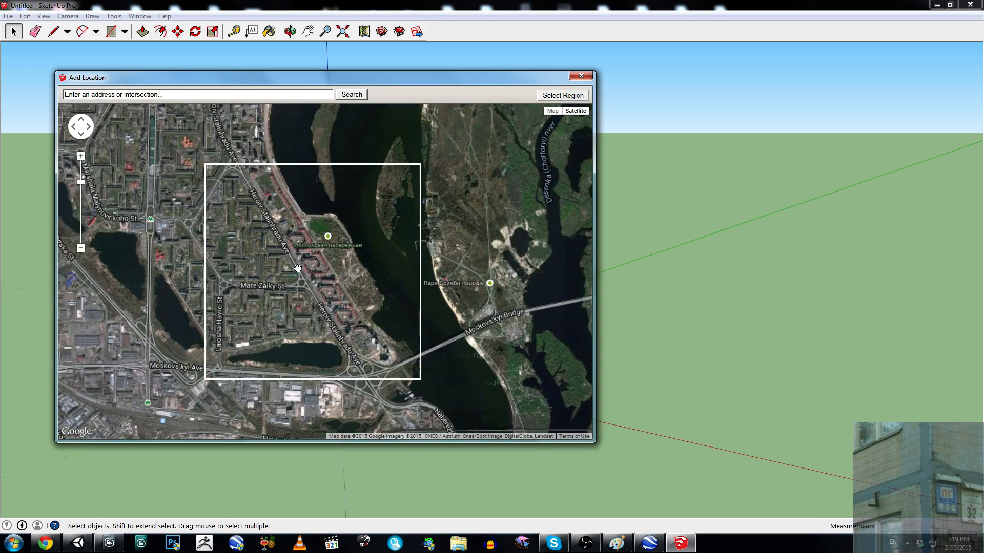
{"action": "scroll", "coordinate": [313, 265], "scroll_direction": "down", "scroll_amount": 3}
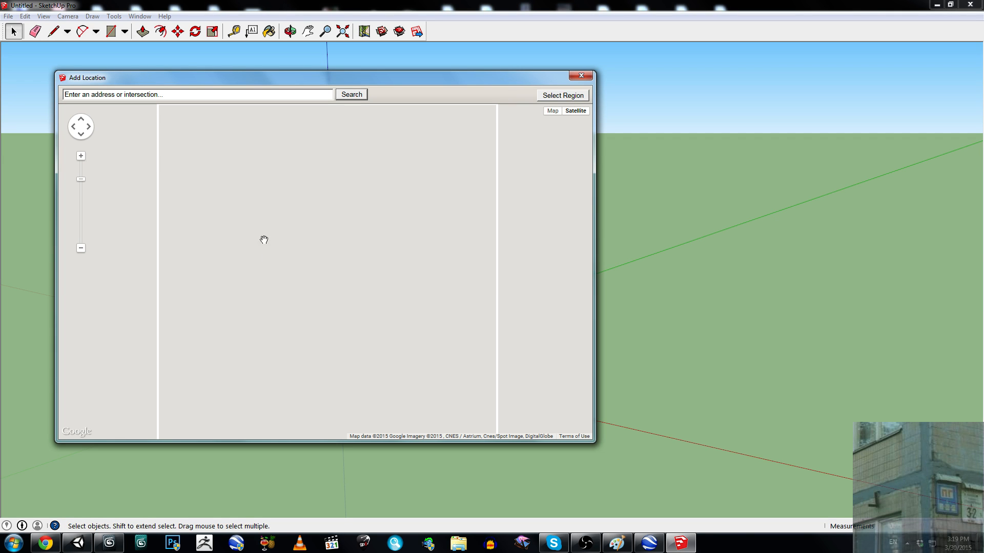
{"action": "scroll", "coordinate": [280, 258], "scroll_direction": "down", "scroll_amount": 1}
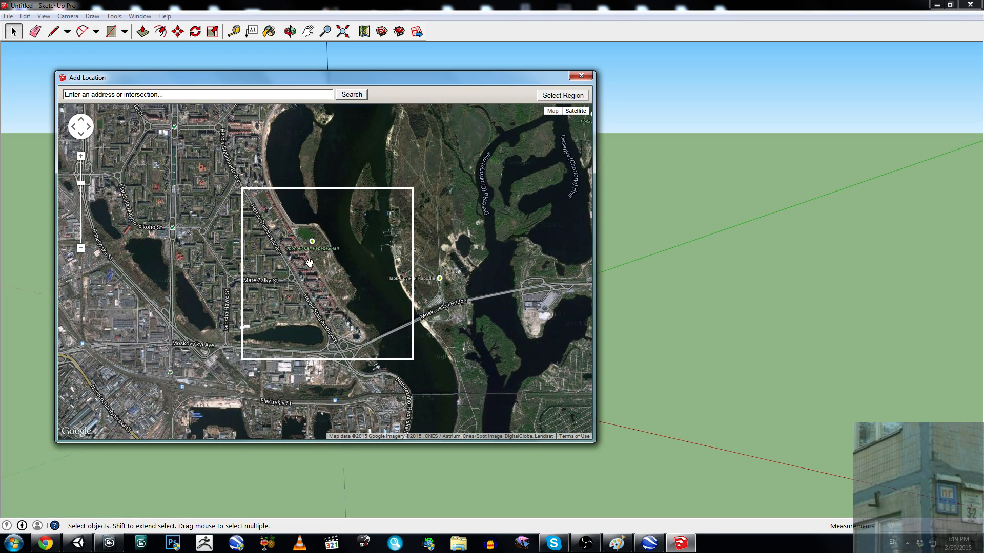
Step: Capture the satellite imagery around the red-roofed courtyard block beside the Mate Zalky St roundabout and import it into the model
{"action": "scroll", "coordinate": [301, 264], "scroll_direction": "up", "scroll_amount": 1}
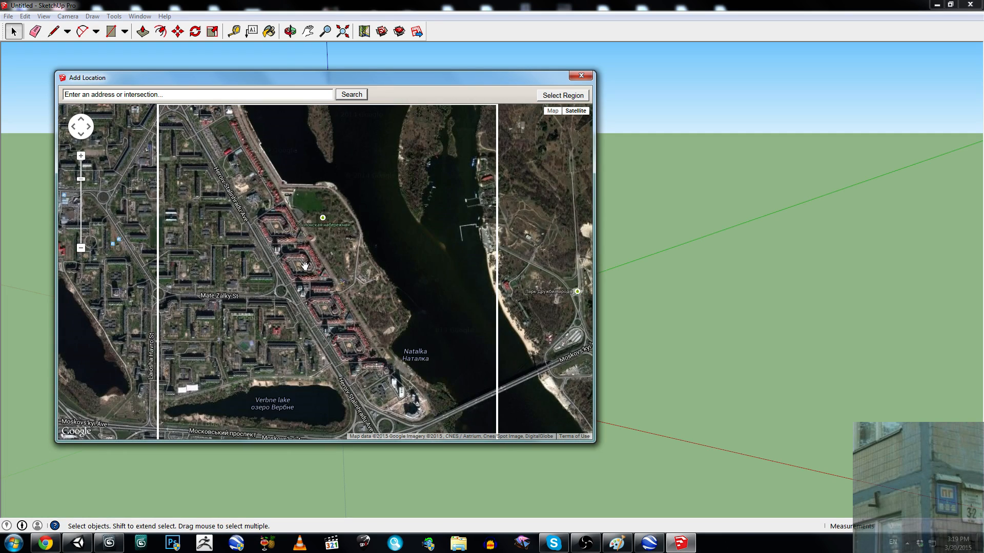
{"action": "scroll", "coordinate": [305, 266], "scroll_direction": "up", "scroll_amount": 2}
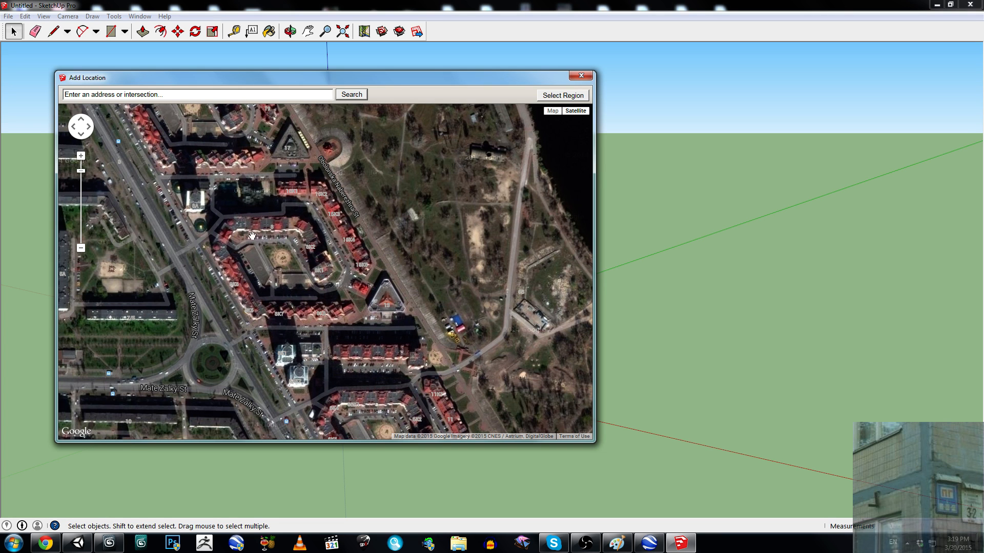
{"action": "scroll", "coordinate": [248, 284], "scroll_direction": "up", "scroll_amount": 1}
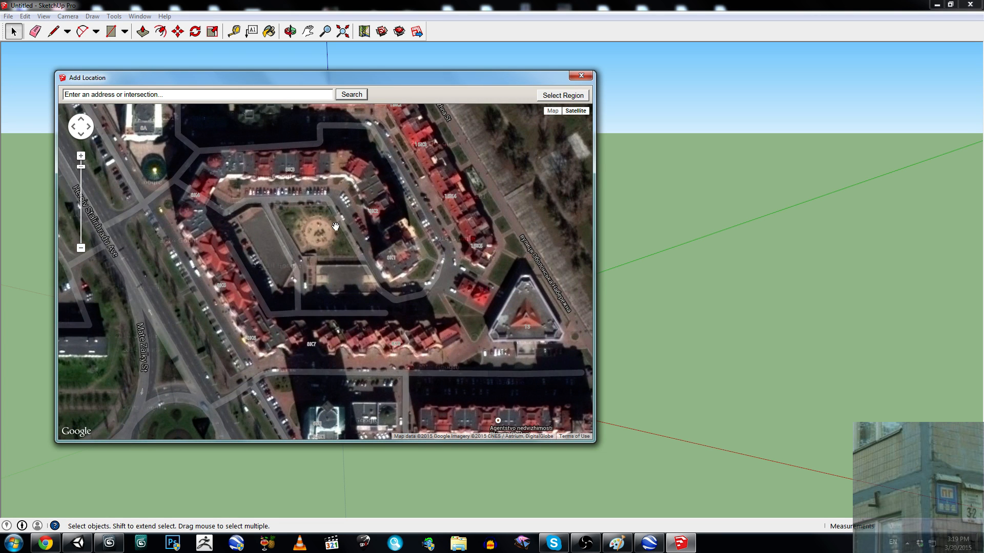
{"action": "left_click_drag", "start_coordinate": [335, 226], "coordinate": [332, 235]}
{"action": "scroll", "coordinate": [328, 242], "scroll_direction": "up", "scroll_amount": 1}
{"action": "scroll", "coordinate": [266, 235], "scroll_direction": "down", "scroll_amount": 1}
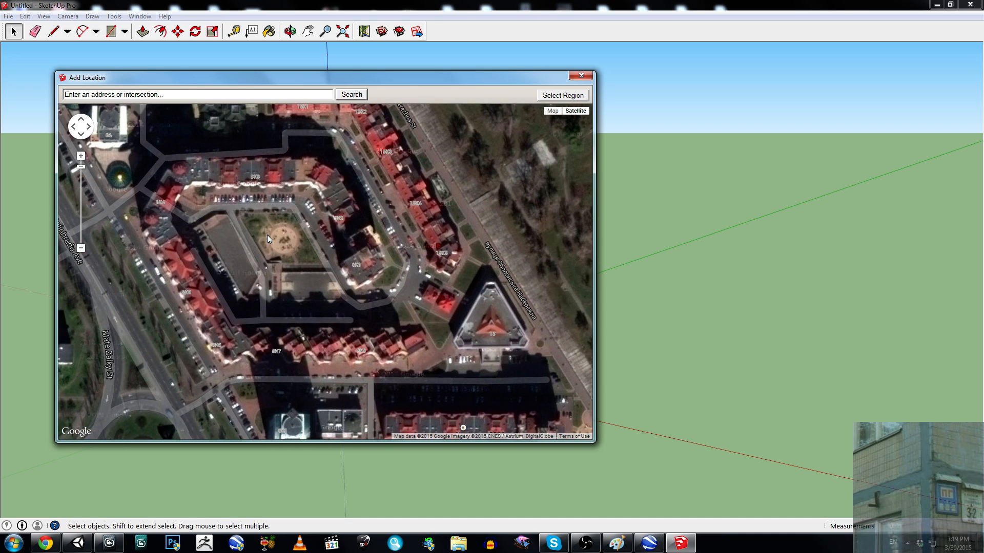
{"action": "left_click_drag", "start_coordinate": [267, 239], "coordinate": [328, 260]}
{"action": "scroll", "coordinate": [328, 260], "scroll_direction": "down", "scroll_amount": 1}
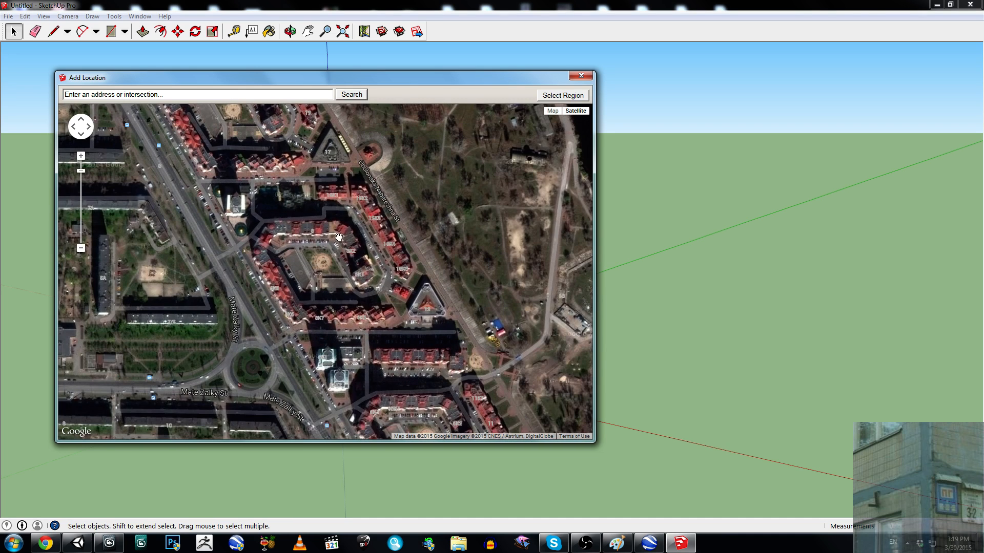
{"action": "left_click", "coordinate": [558, 96]}
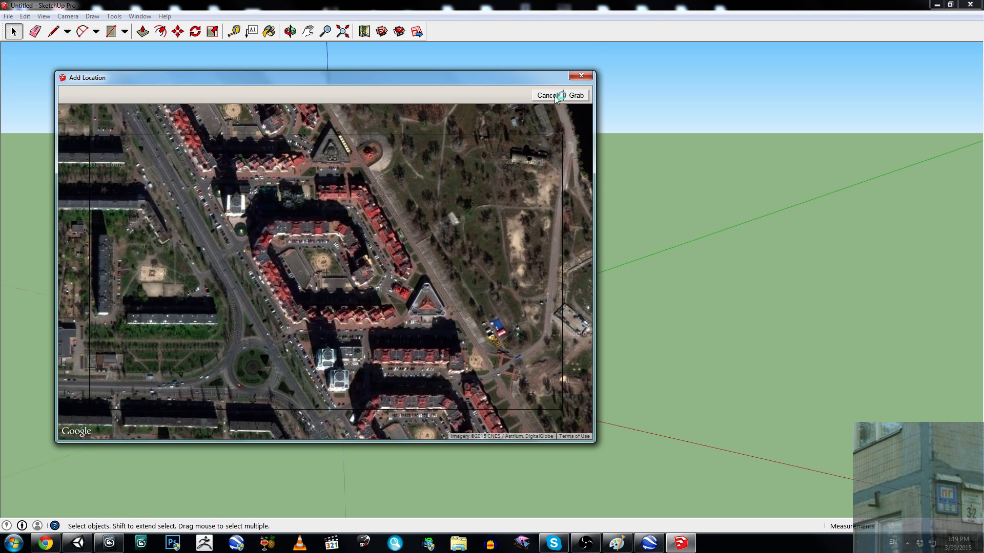
{"action": "left_click", "coordinate": [575, 95]}
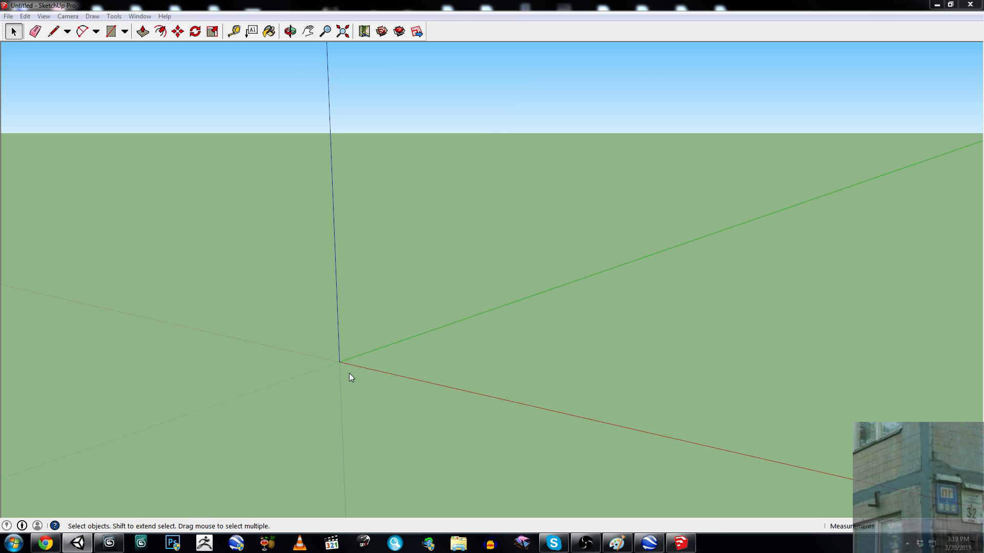
Step: Start a 3D model export of the imported imagery as FBX, entering d:\ as the destination path
{"action": "middle_click_drag", "start_coordinate": [486, 211], "coordinate": [409, 316]}
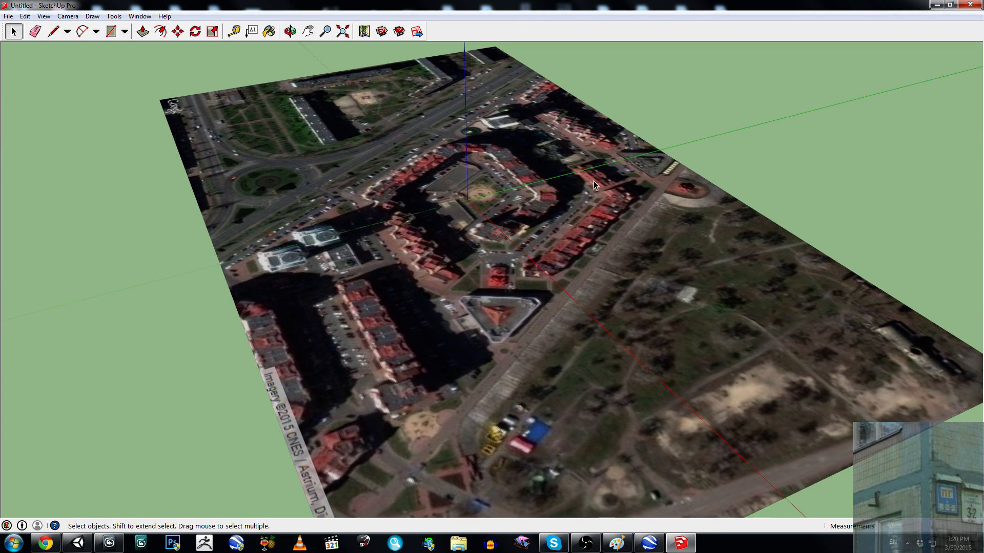
{"action": "middle_click_drag", "start_coordinate": [388, 235], "coordinate": [114, 161]}
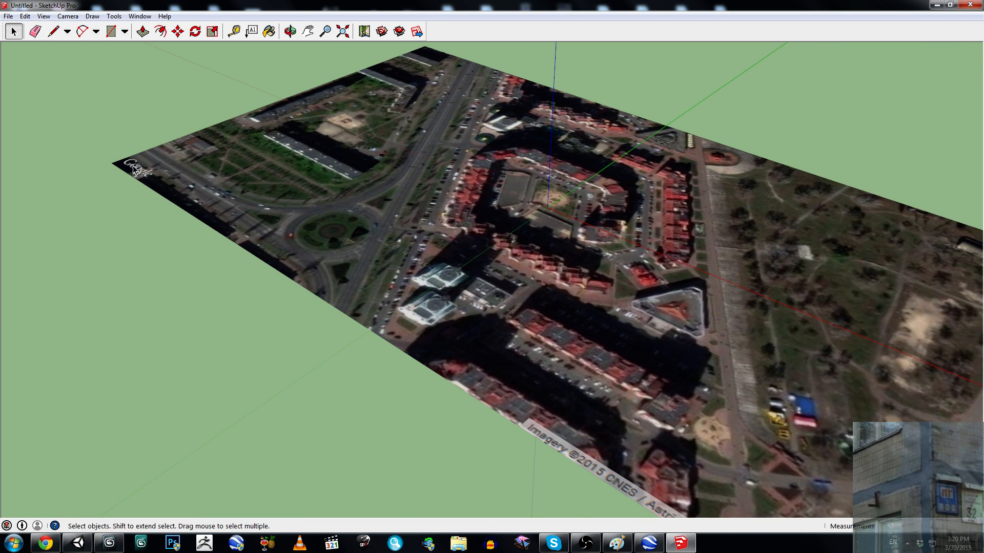
{"action": "middle_click_drag", "start_coordinate": [620, 327], "coordinate": [411, 388]}
{"action": "middle_click_drag", "start_coordinate": [465, 413], "coordinate": [533, 218]}
{"action": "scroll", "coordinate": [538, 215], "scroll_direction": "down", "scroll_amount": 4}
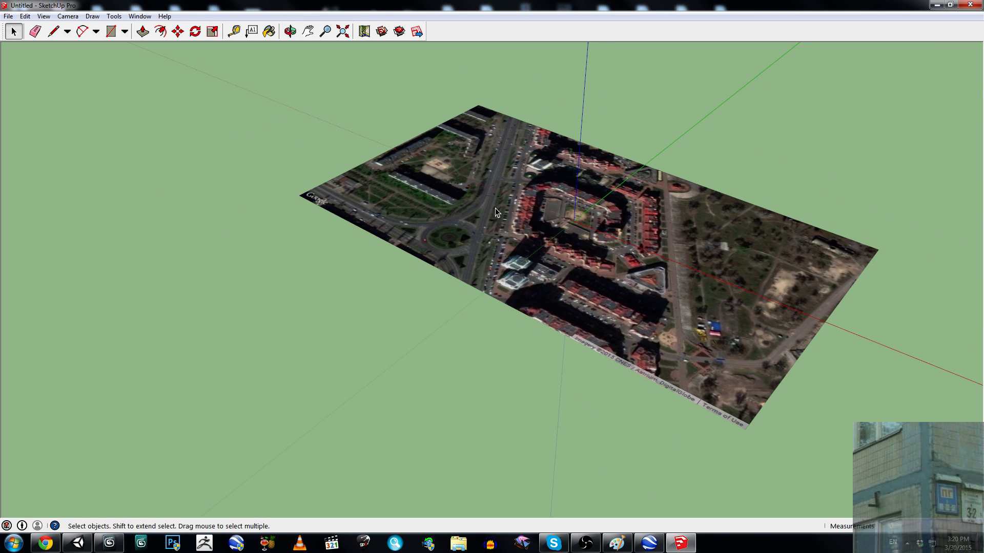
{"action": "left_click", "coordinate": [8, 16]}
{"action": "mouse_move", "coordinate": [64, 177]}
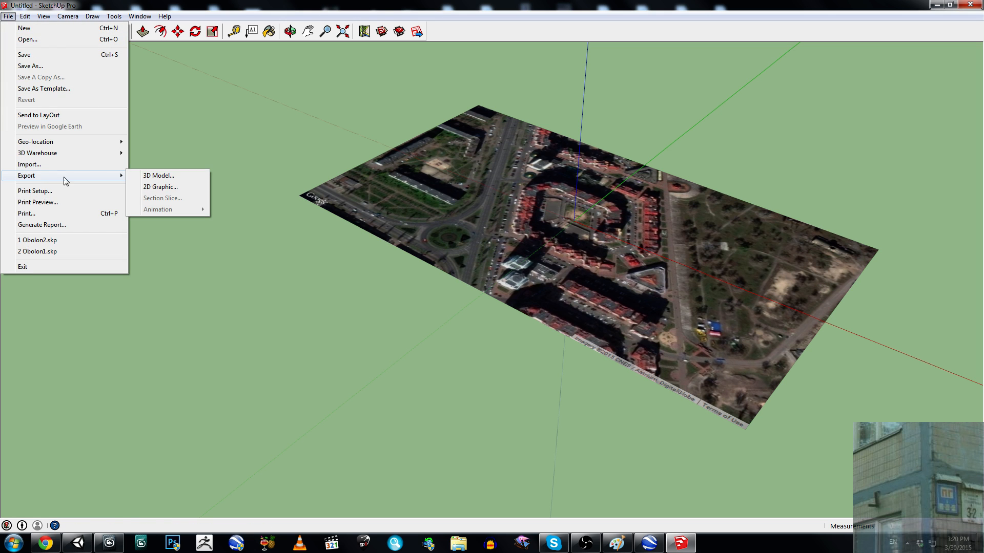
{"action": "left_click", "coordinate": [165, 176]}
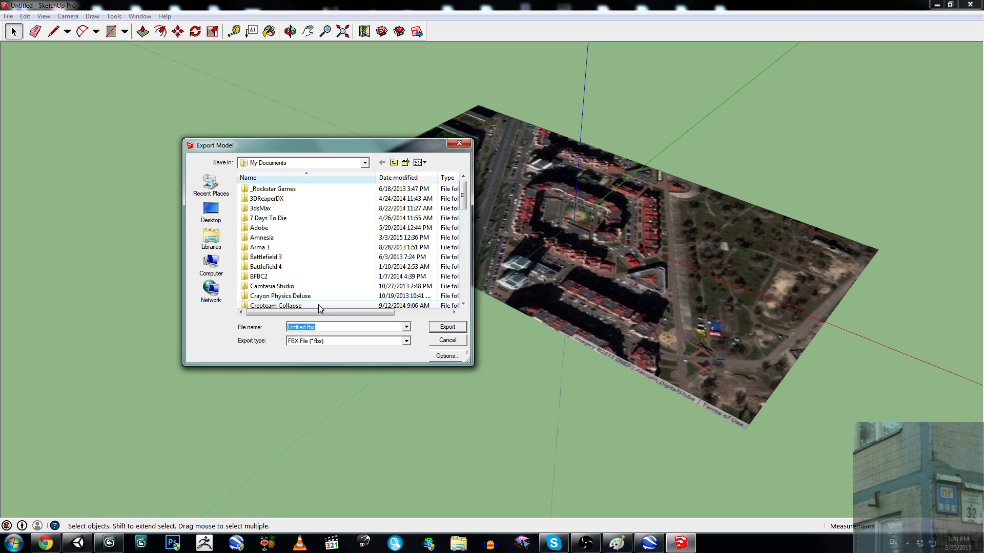
{"action": "type", "text": "d:\\"}
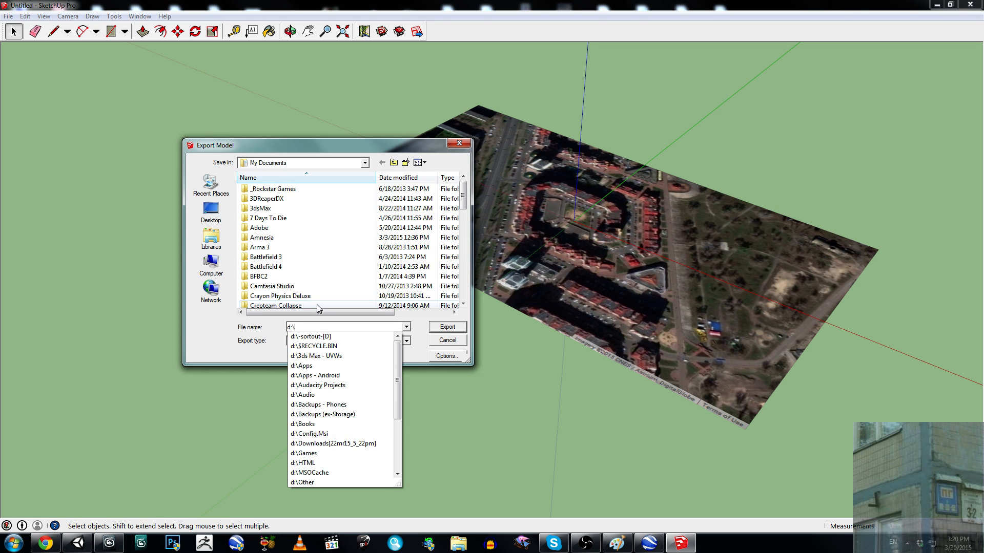
{"action": "type", "text": "unity"}
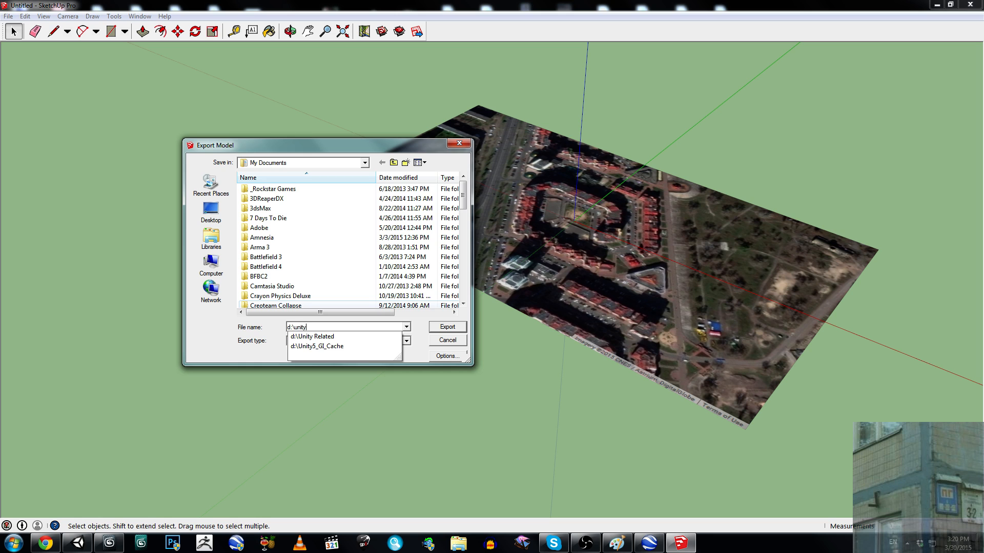
{"action": "type", "text": "5_"}
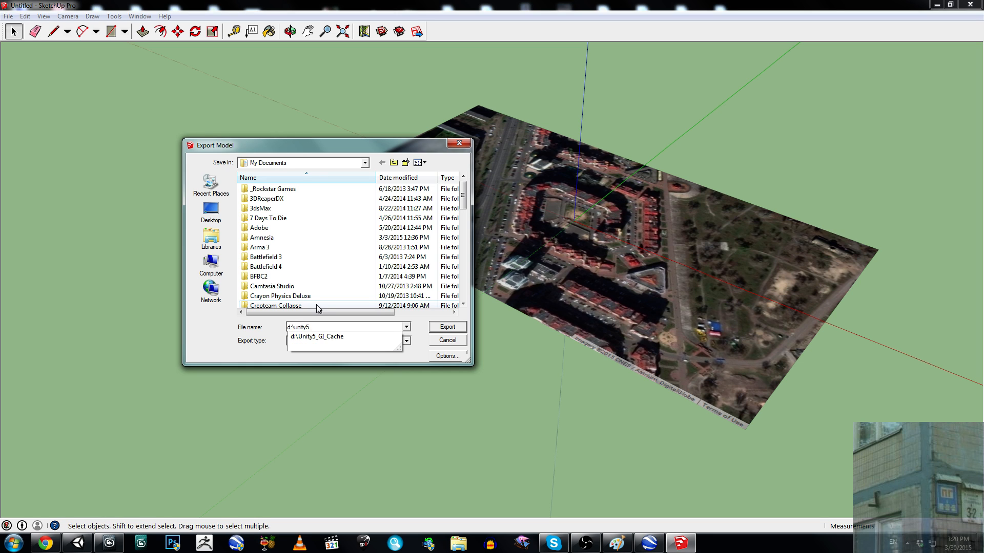
{"action": "type", "text": "ra"}
{"action": "key", "text": "BackSpace"}
{"action": "key", "text": "BackSpace"}
{"action": "key", "text": "BackSpace"}
{"action": "key", "text": "BackSpace"}
{"action": "key", "text": "BackSpace"}
{"action": "key", "text": "BackSpace"}
{"action": "key", "text": "BackSpace"}
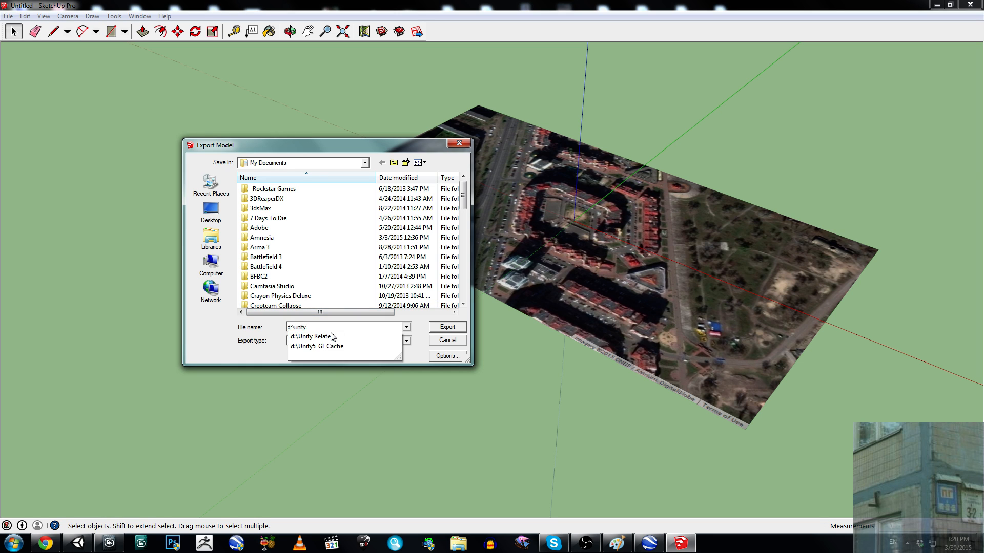
{"action": "type", "text": "unity_re"}
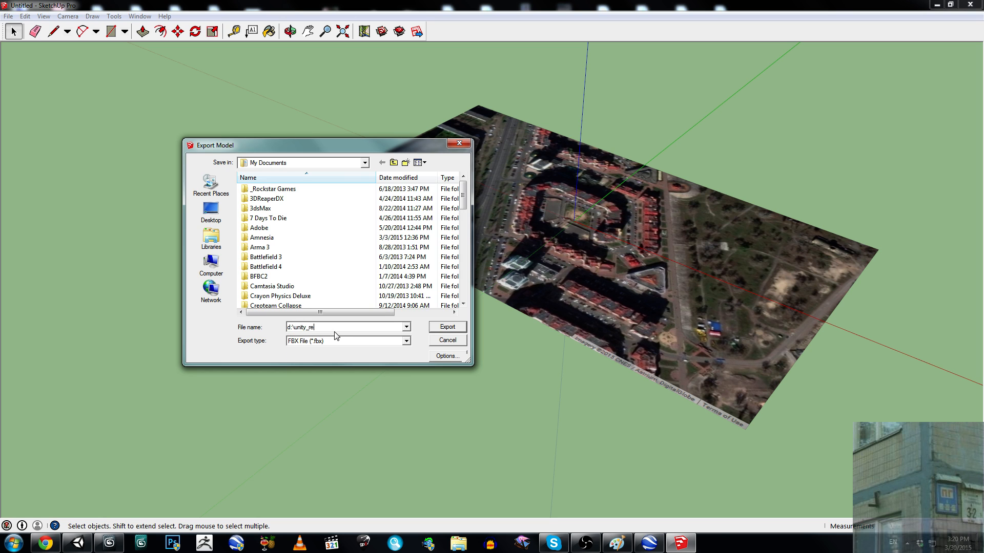
{"action": "type", "text": "r"}
{"action": "key", "text": "BackSpace"}
{"action": "key", "text": "BackSpace"}
{"action": "key", "text": "BackSpace"}
{"action": "key", "text": "BackSpace"}
{"action": "key", "text": "BackSpace"}
{"action": "key", "text": "BackSpace"}
{"action": "key", "text": "BackSpace"}
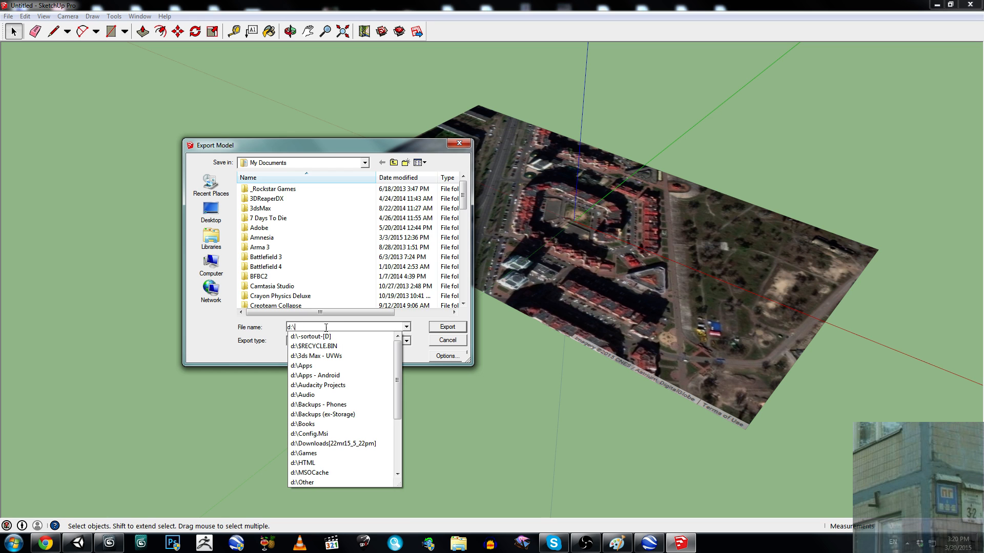
Step: Set the export destination to the Assets folder of Unity5_RamTest, inside Unity Related on drive D
{"action": "key", "text": "Return"}
{"action": "left_click", "coordinate": [277, 209]}
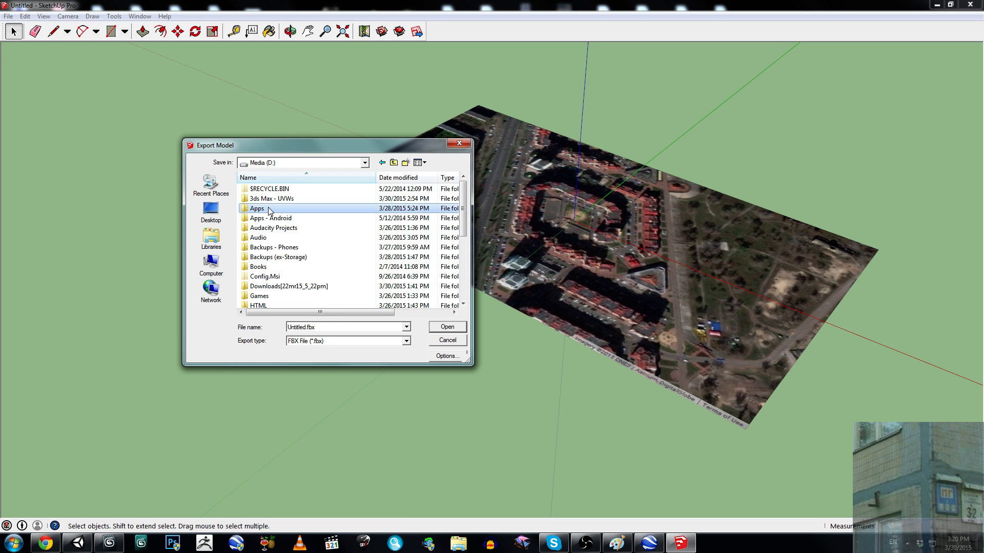
{"action": "scroll", "coordinate": [279, 231], "scroll_direction": "down", "scroll_amount": 5}
{"action": "left_click", "coordinate": [285, 267]}
{"action": "double_click", "coordinate": [285, 267]}
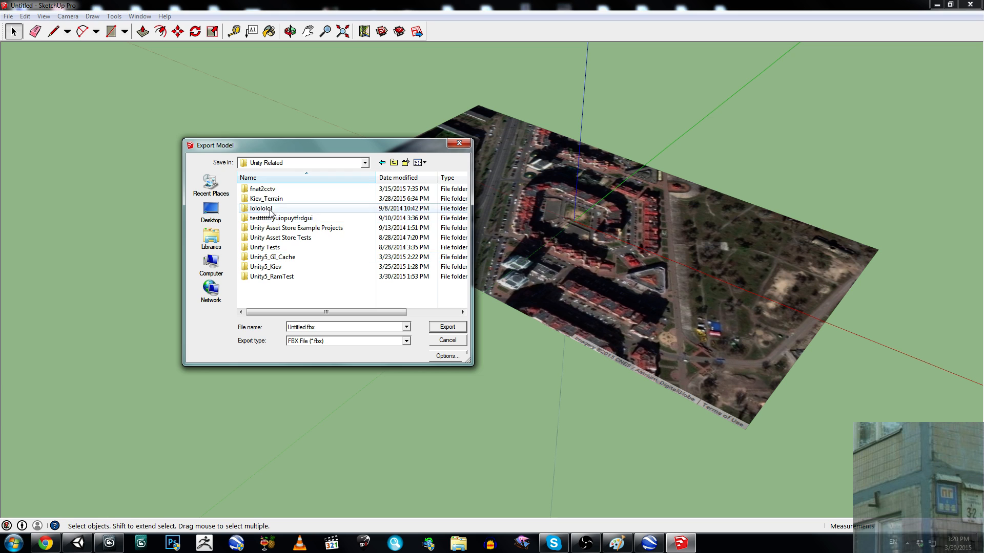
{"action": "double_click", "coordinate": [275, 267]}
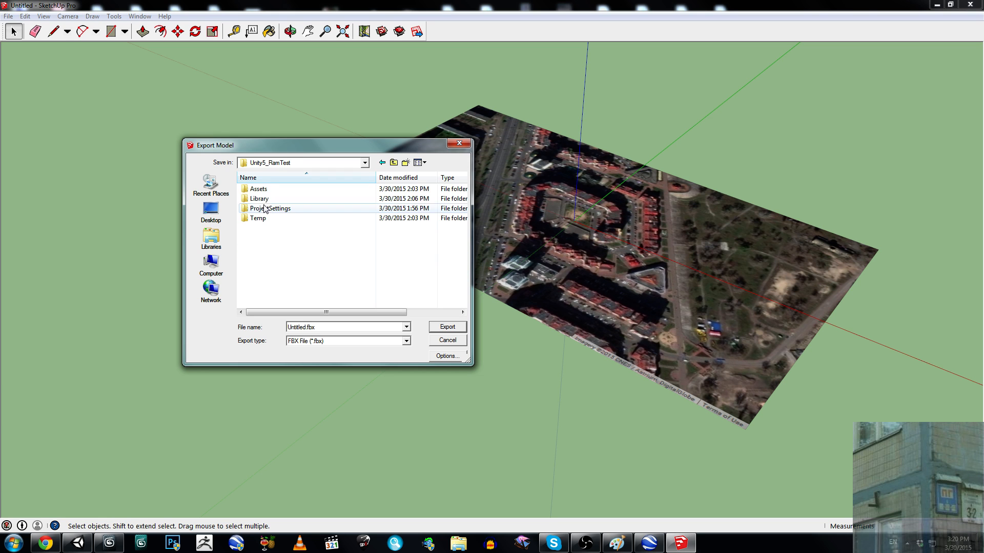
{"action": "double_click", "coordinate": [261, 190]}
Step: Name the FBX file GLessArea, export it, and dismiss the export results
{"action": "left_click", "coordinate": [321, 328]}
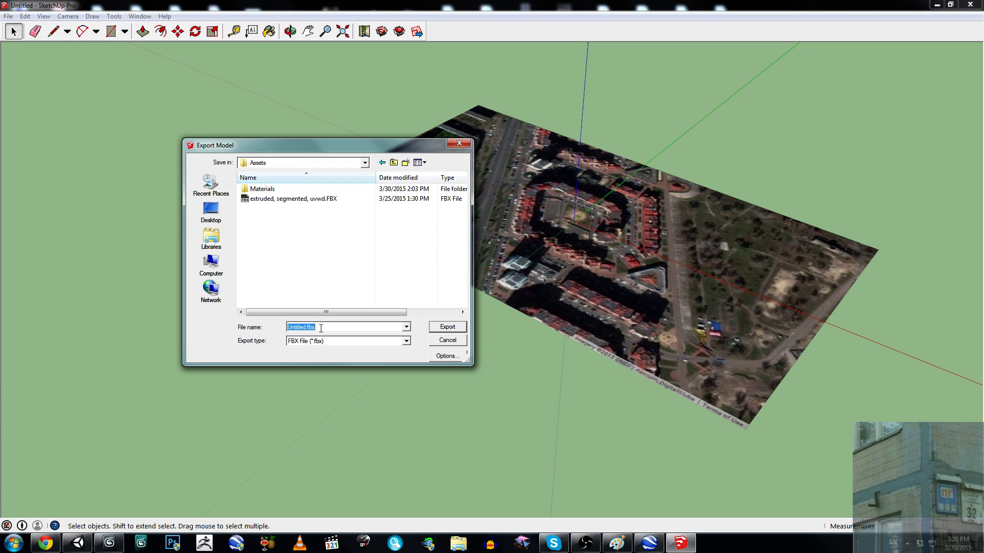
{"action": "type", "text": "G"}
{"action": "type", "text": "LessArea"}
{"action": "key", "text": "Return"}
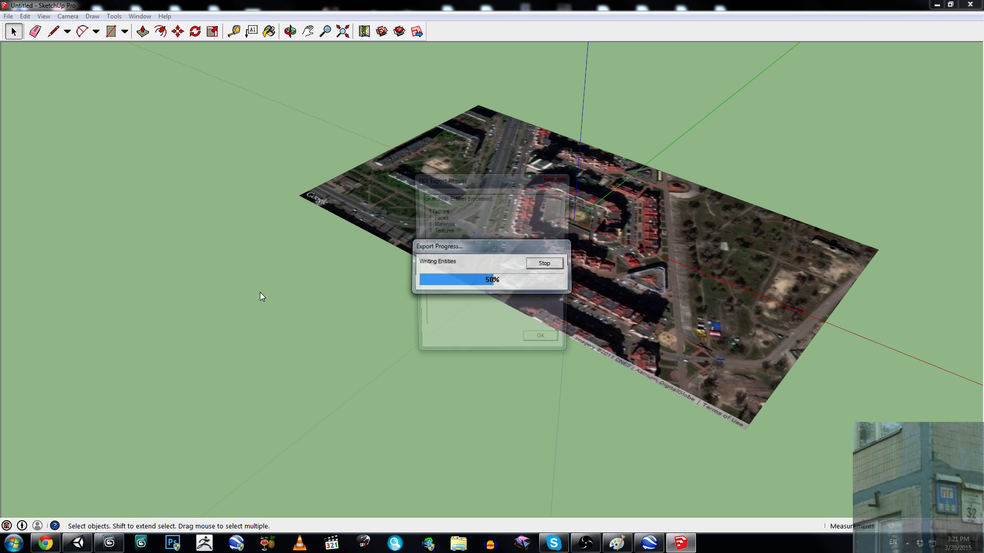
{"action": "left_click", "coordinate": [544, 346]}
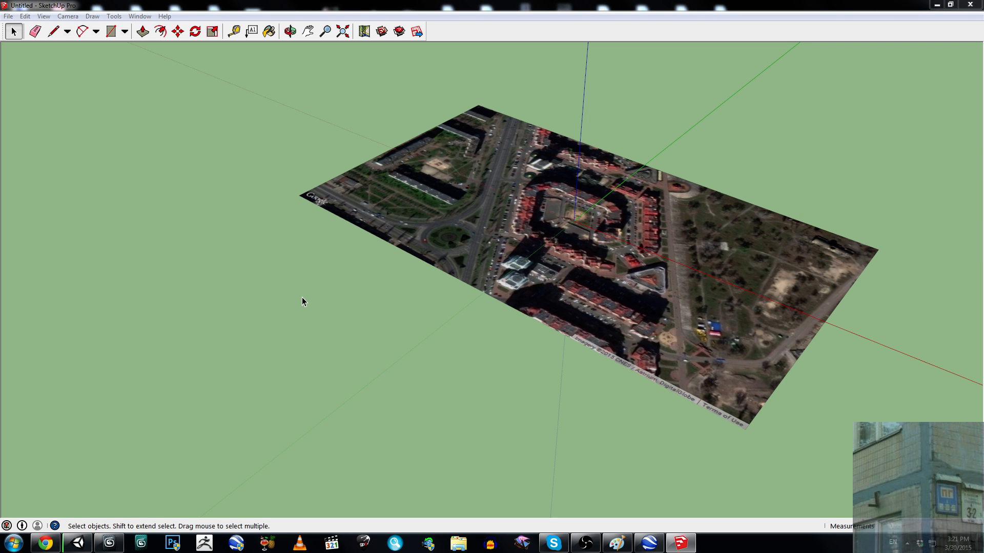
Step: Display the imported imagery as 3D terrain and view it from the opposite side
{"action": "left_click", "coordinate": [8, 17]}
{"action": "mouse_move", "coordinate": [46, 142]}
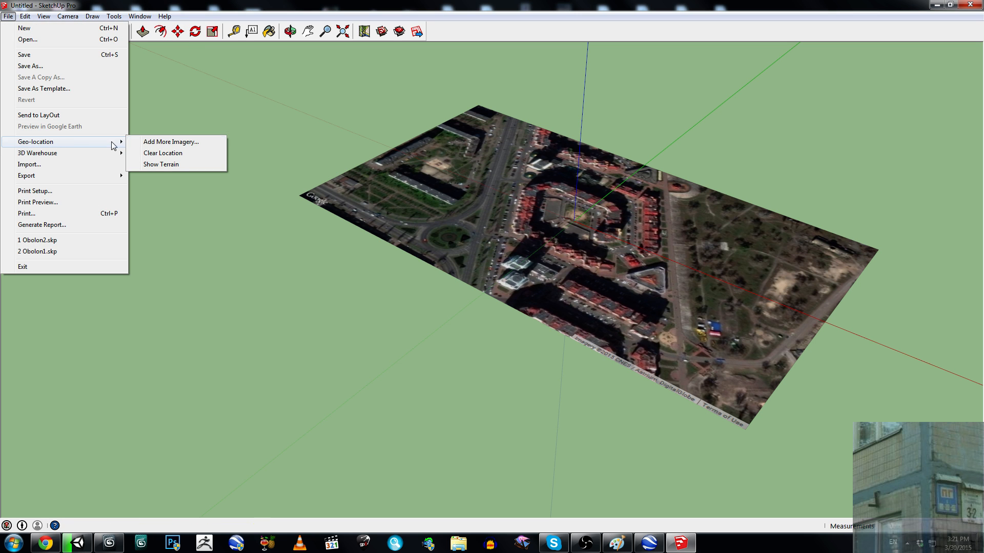
{"action": "left_click", "coordinate": [165, 164]}
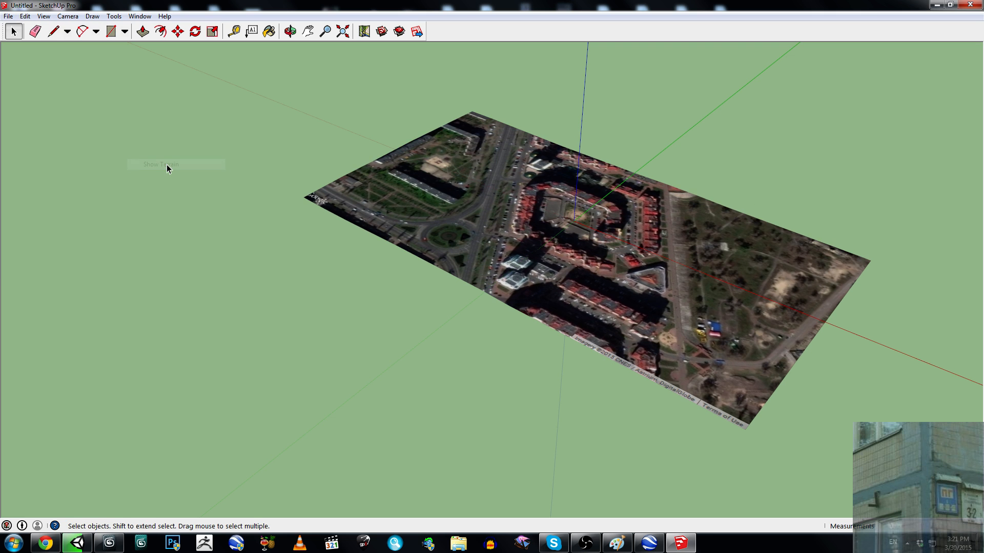
{"action": "middle_click_drag", "start_coordinate": [305, 178], "coordinate": [133, 113]}
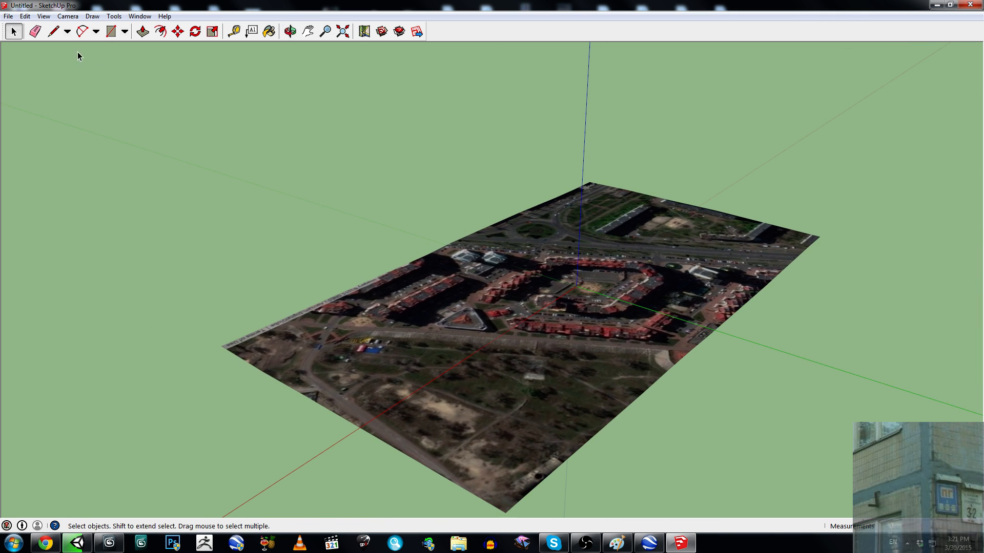
Step: Export the terrain as FBX into Assets, replacing Sketchup_MoreDeatilsLessArea.fbx, and dismiss the export results
{"action": "left_click", "coordinate": [8, 16]}
{"action": "mouse_move", "coordinate": [45, 143]}
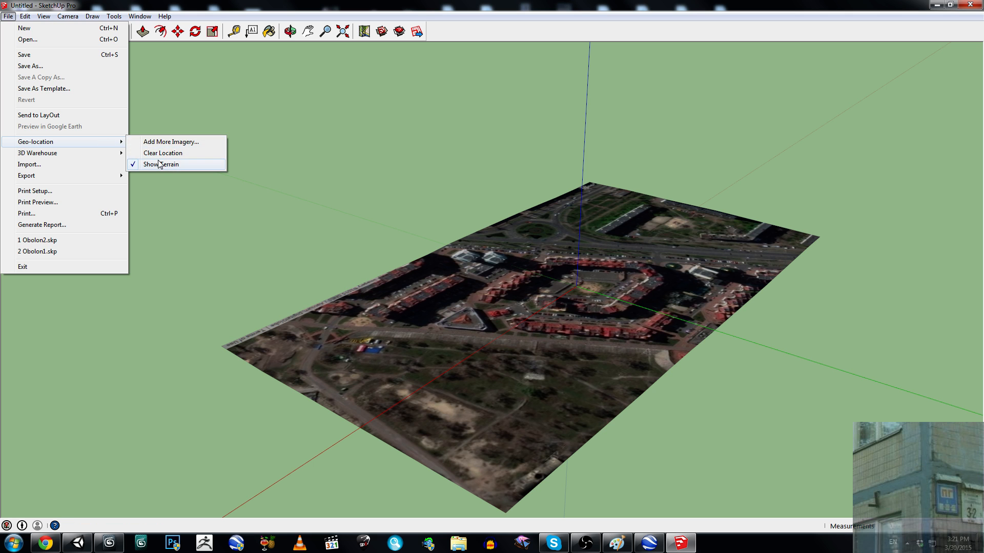
{"action": "mouse_move", "coordinate": [119, 177]}
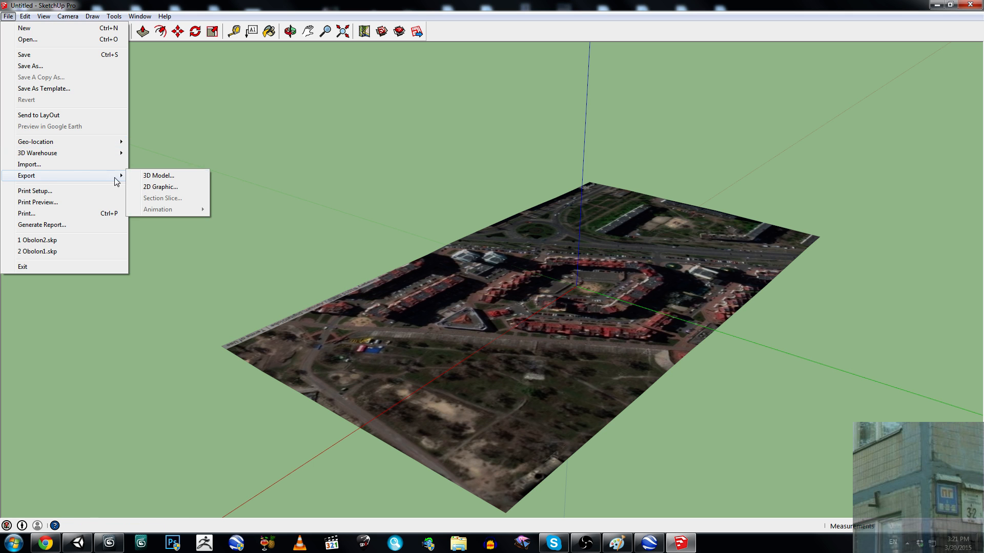
{"action": "left_click", "coordinate": [161, 177]}
{"action": "left_click", "coordinate": [286, 218]}
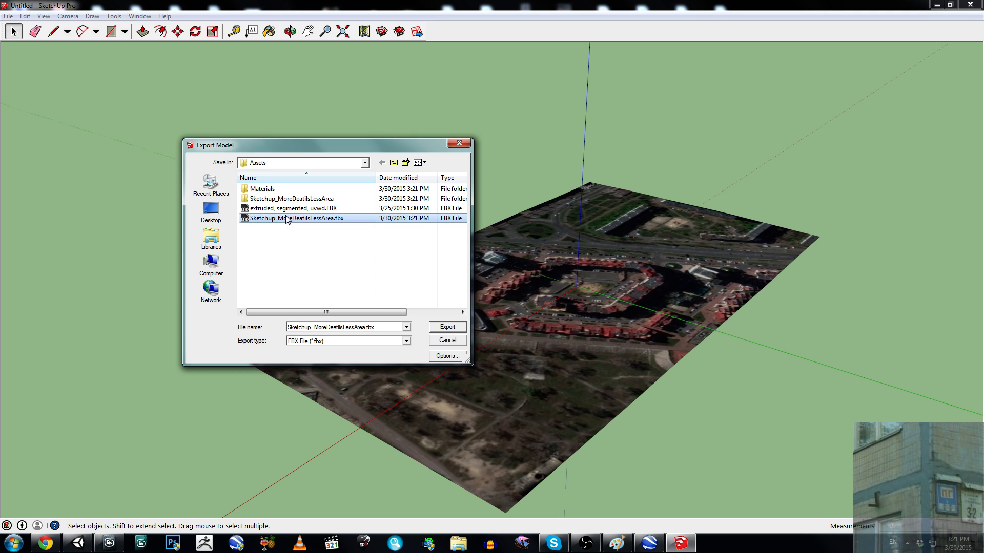
{"action": "key", "text": "Return"}
{"action": "left_click", "coordinate": [533, 278]}
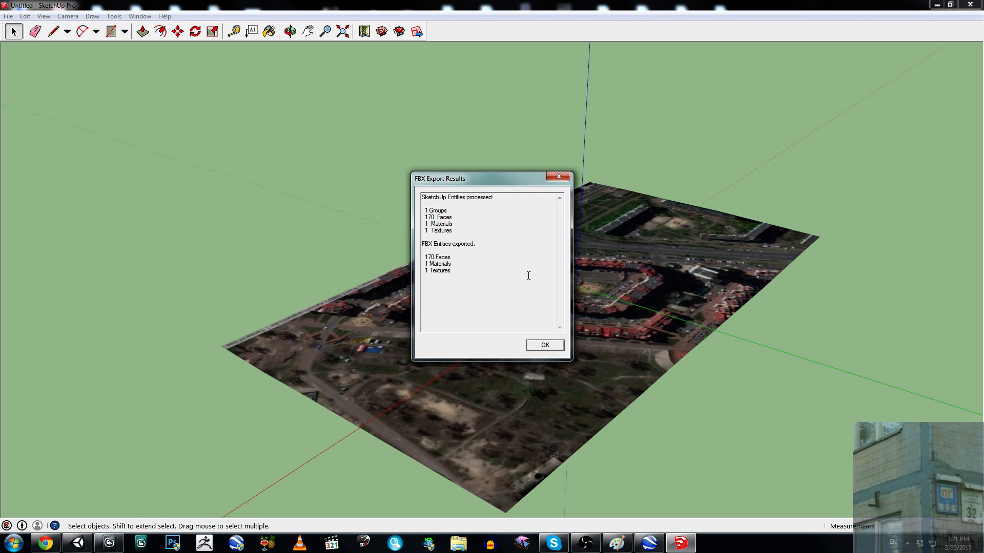
{"action": "left_click", "coordinate": [545, 345]}
Step: Unlock the imported terrain and delete it from the model
{"action": "middle_click_drag", "start_coordinate": [565, 314], "coordinate": [680, 296]}
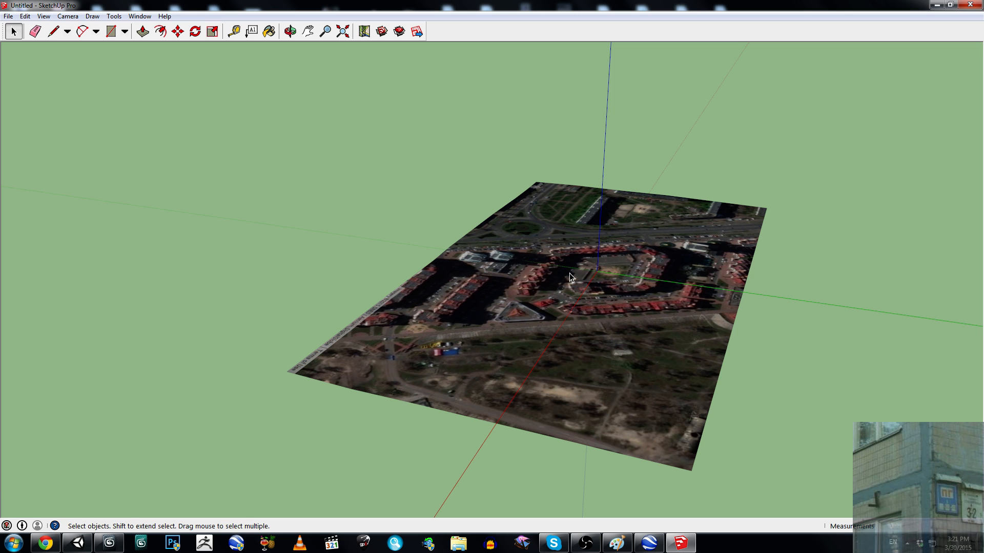
{"action": "middle_click_drag", "start_coordinate": [573, 273], "coordinate": [546, 295]}
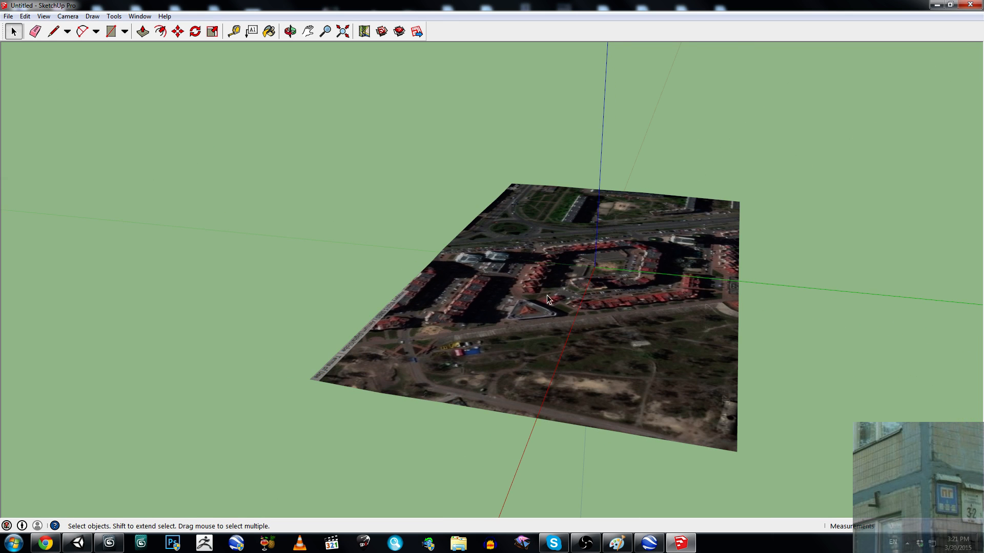
{"action": "left_click", "coordinate": [512, 249]}
{"action": "middle_click_drag", "start_coordinate": [583, 262], "coordinate": [562, 267]}
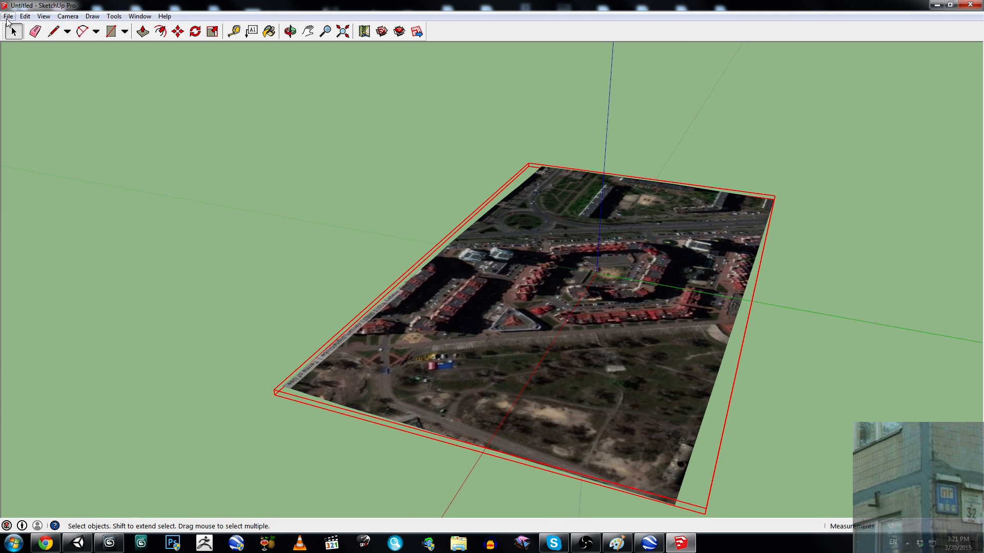
{"action": "right_click", "coordinate": [537, 232]}
{"action": "left_click", "coordinate": [571, 270]}
{"action": "key", "text": "Delete"}
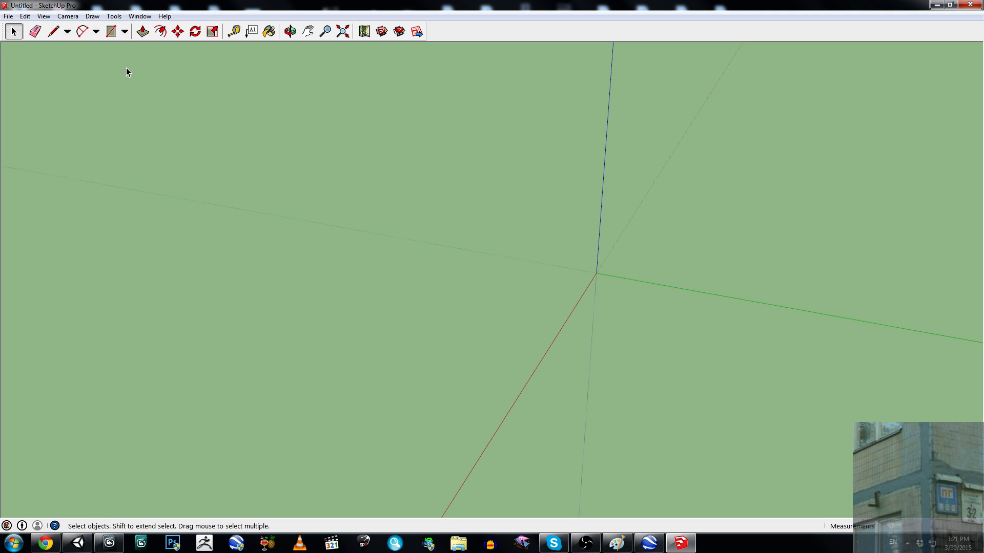
Step: Add more imagery covering a wider region with the courtyard blocks, riverside park and river, and import it into the model
{"action": "left_click", "coordinate": [8, 16]}
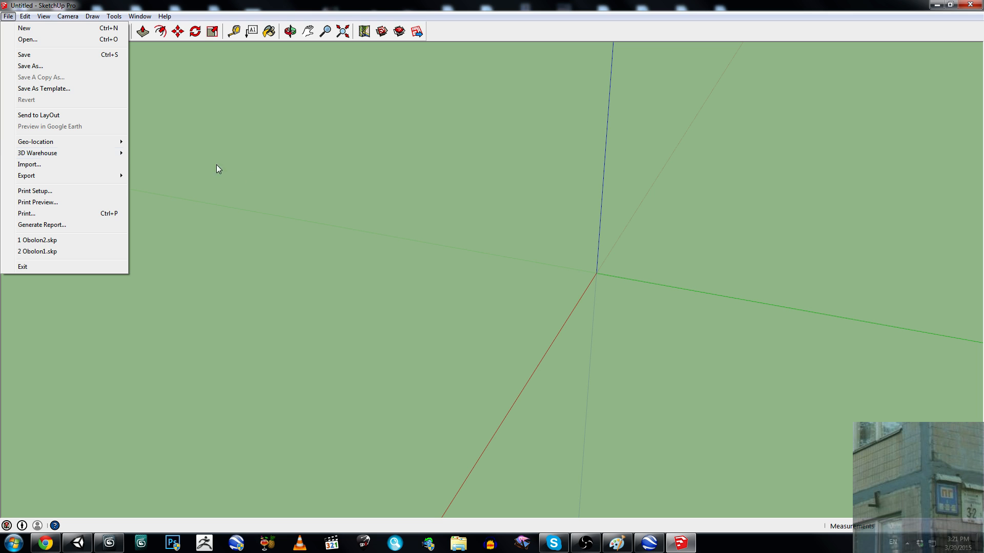
{"action": "mouse_move", "coordinate": [78, 142]}
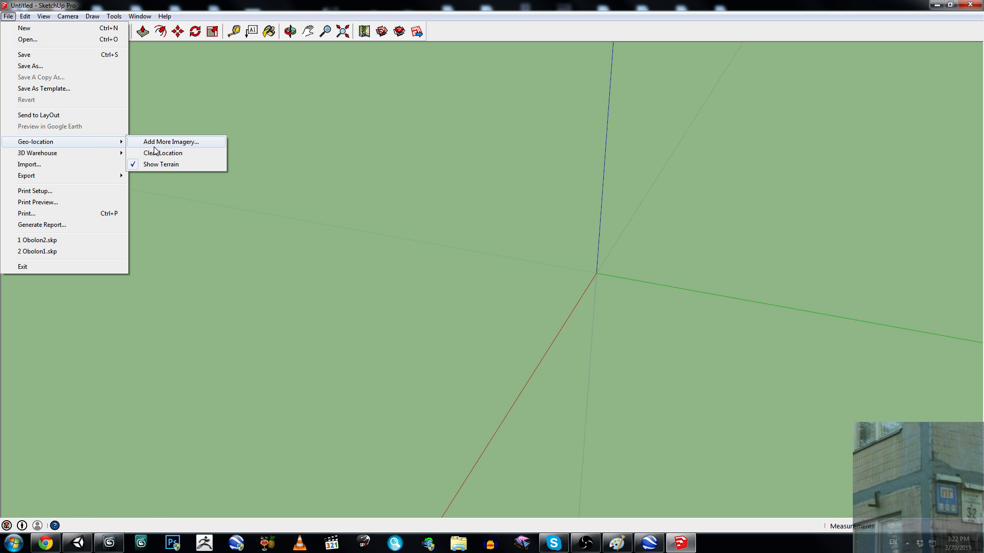
{"action": "left_click", "coordinate": [155, 141]}
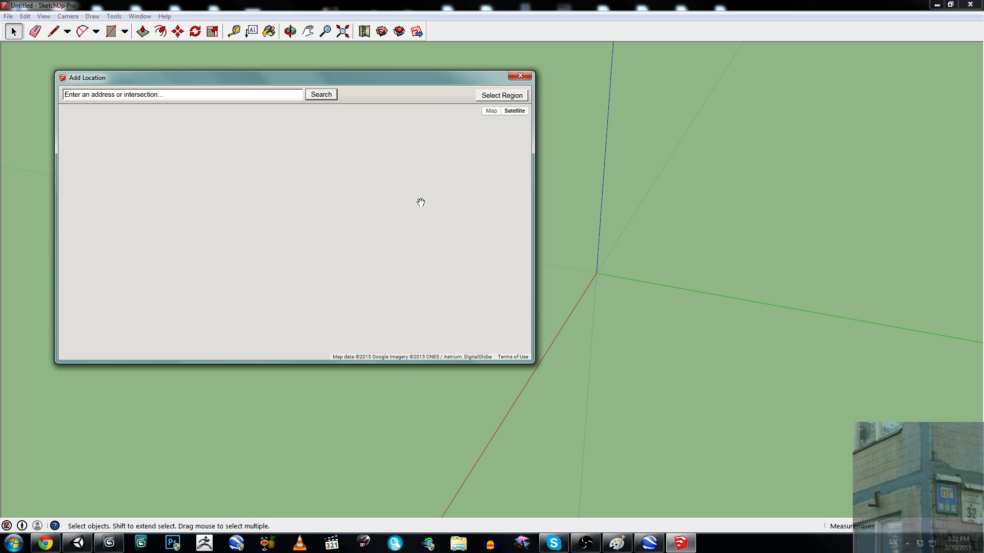
{"action": "scroll", "coordinate": [415, 189], "scroll_direction": "down", "scroll_amount": 1}
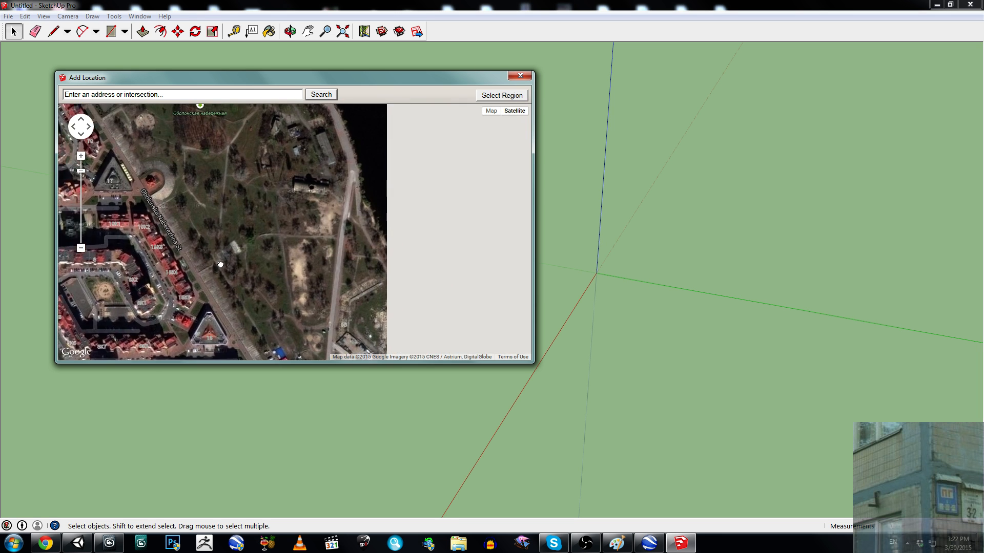
{"action": "left_click_drag", "start_coordinate": [305, 214], "coordinate": [269, 224]}
{"action": "left_click", "coordinate": [501, 95]}
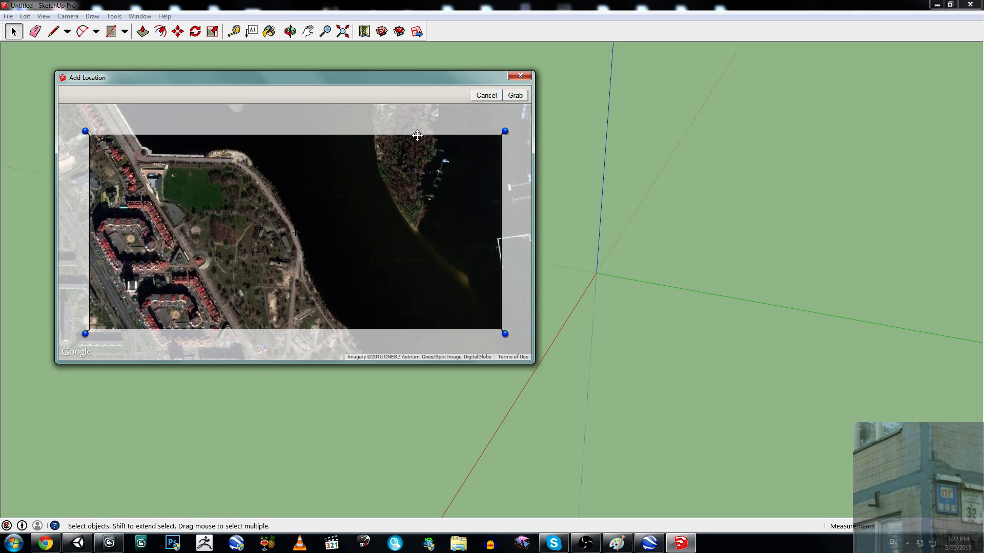
{"action": "left_click", "coordinate": [515, 96]}
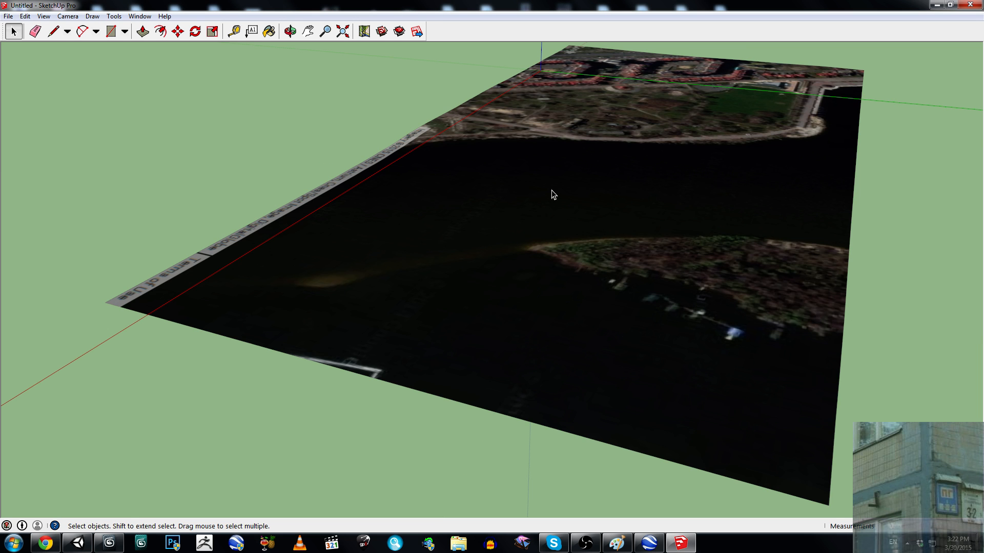
Step: Compare the new imagery flat and with relief by switching the terrain display off and back on
{"action": "middle_click_drag", "start_coordinate": [552, 190], "coordinate": [646, 215]}
{"action": "left_click", "coordinate": [7, 17]}
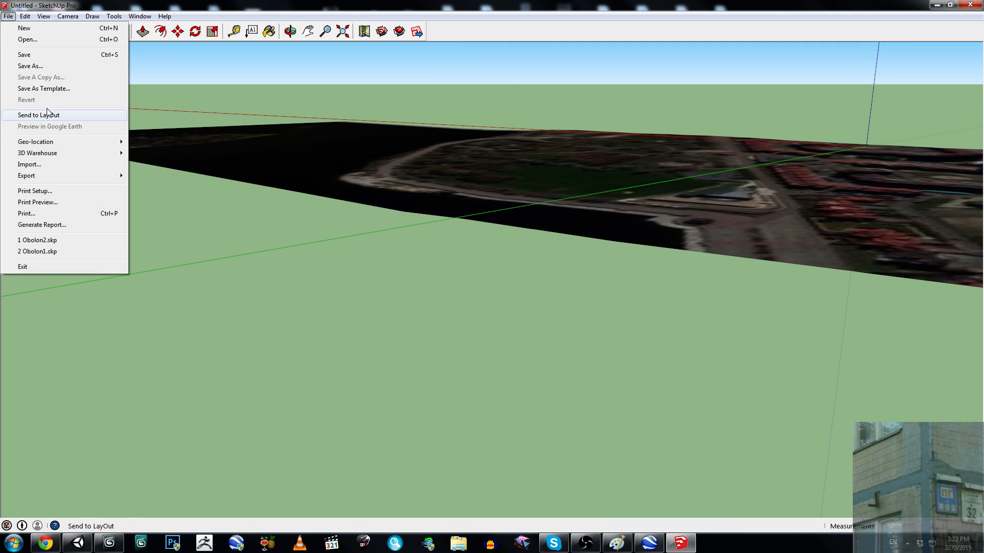
{"action": "mouse_move", "coordinate": [46, 146]}
{"action": "left_click", "coordinate": [157, 163]}
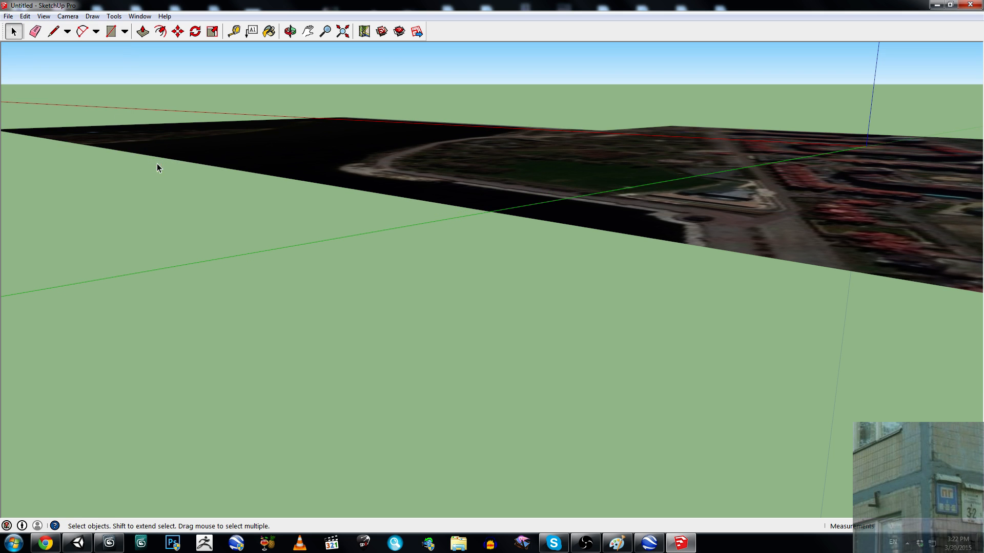
{"action": "left_click", "coordinate": [8, 15]}
{"action": "mouse_move", "coordinate": [45, 145]}
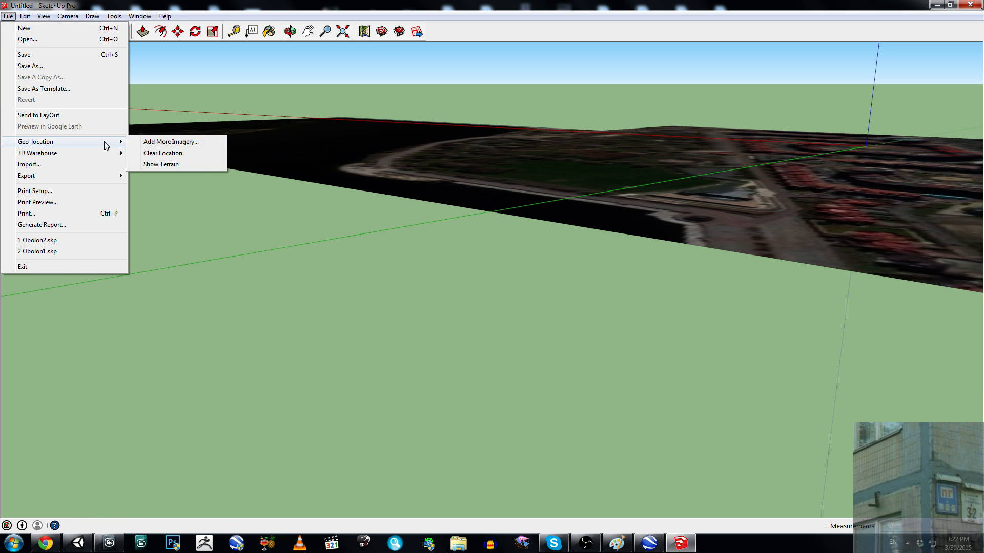
{"action": "left_click", "coordinate": [157, 162]}
{"action": "middle_click_drag", "start_coordinate": [572, 169], "coordinate": [631, 137]}
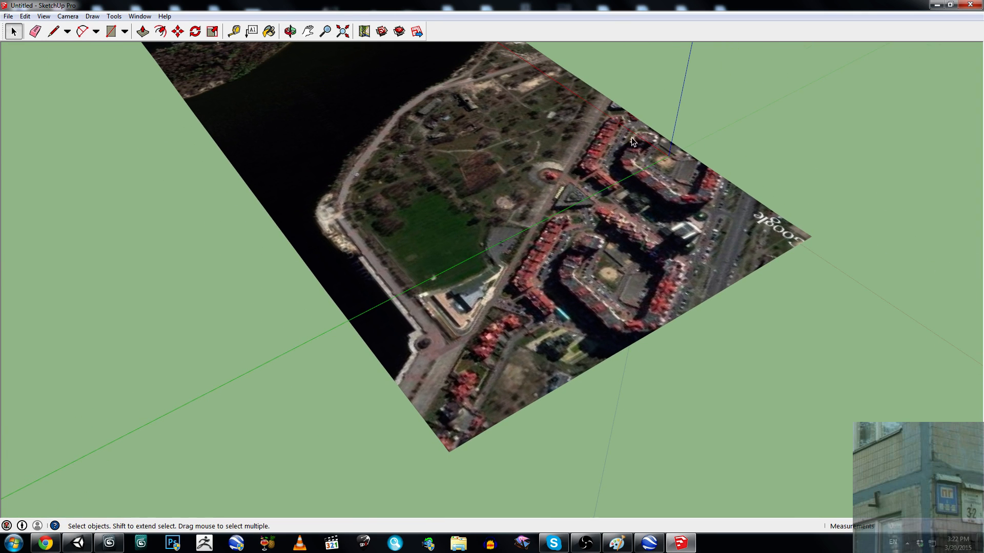
Step: Export the wider terrain as FBX into Assets, overwriting Sketchup_MoreDeatilsLessArea.fbx, and dismiss the export results
{"action": "left_click", "coordinate": [8, 16]}
{"action": "mouse_move", "coordinate": [44, 146]}
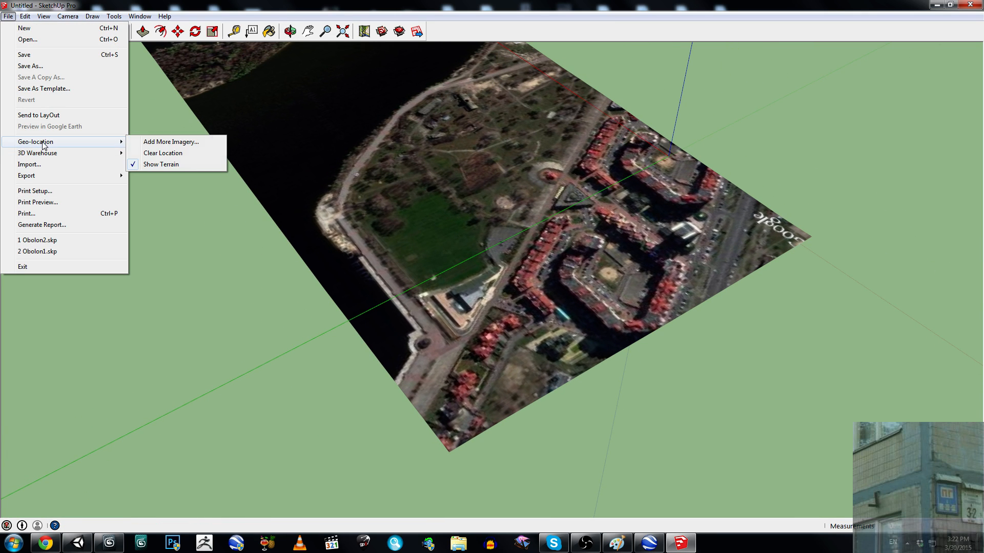
{"action": "mouse_move", "coordinate": [34, 177]}
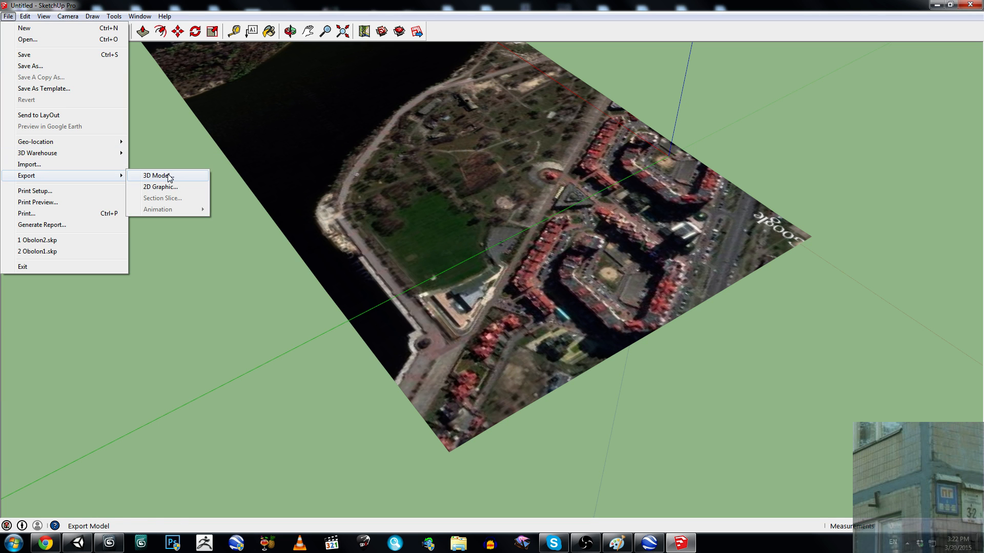
{"action": "left_click", "coordinate": [170, 176]}
{"action": "double_click", "coordinate": [275, 218]}
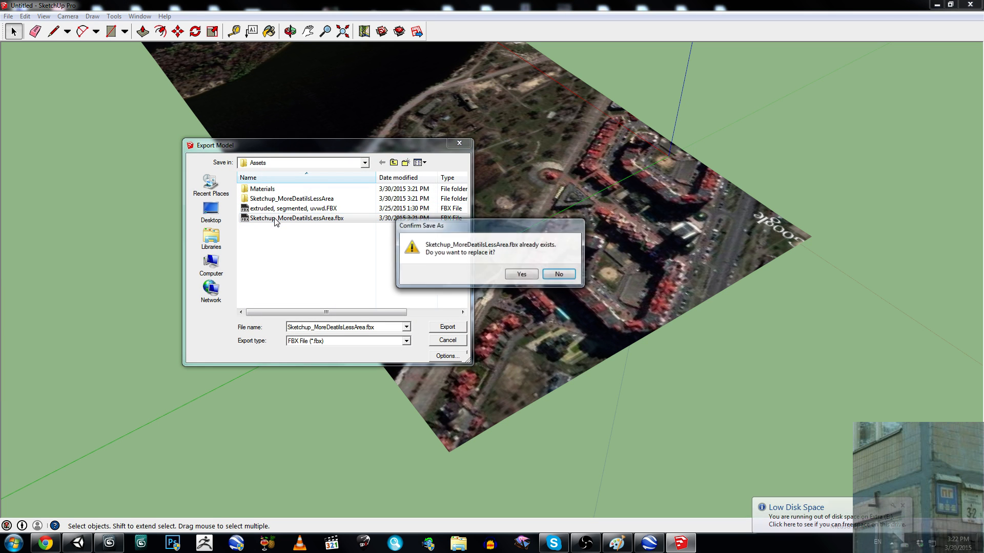
{"action": "left_click", "coordinate": [522, 274]}
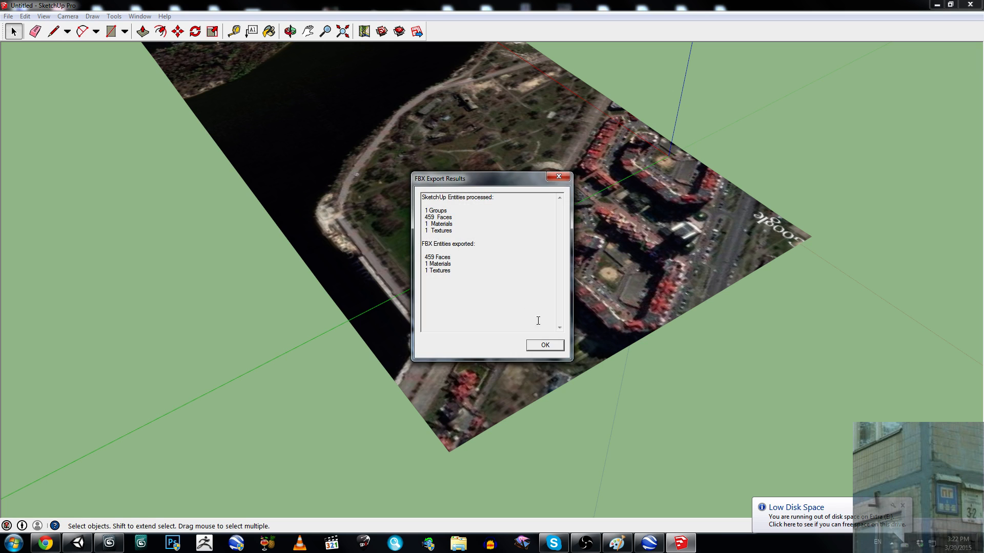
{"action": "left_click", "coordinate": [546, 346]}
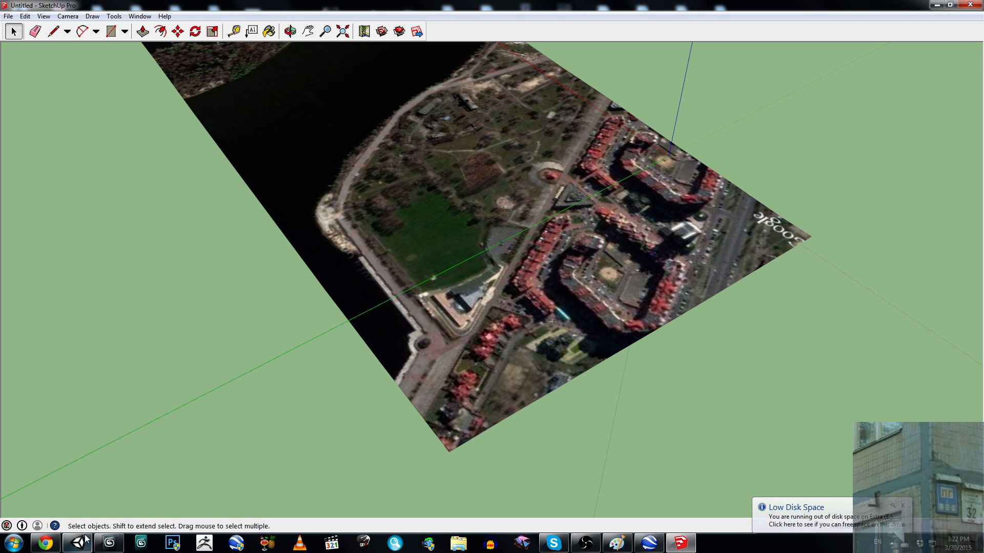
Step: Switch to the Unity5_RamTest project in Unity and restore the maximized Scene view to the full editor layout
{"action": "key", "text": "alt+Tab"}
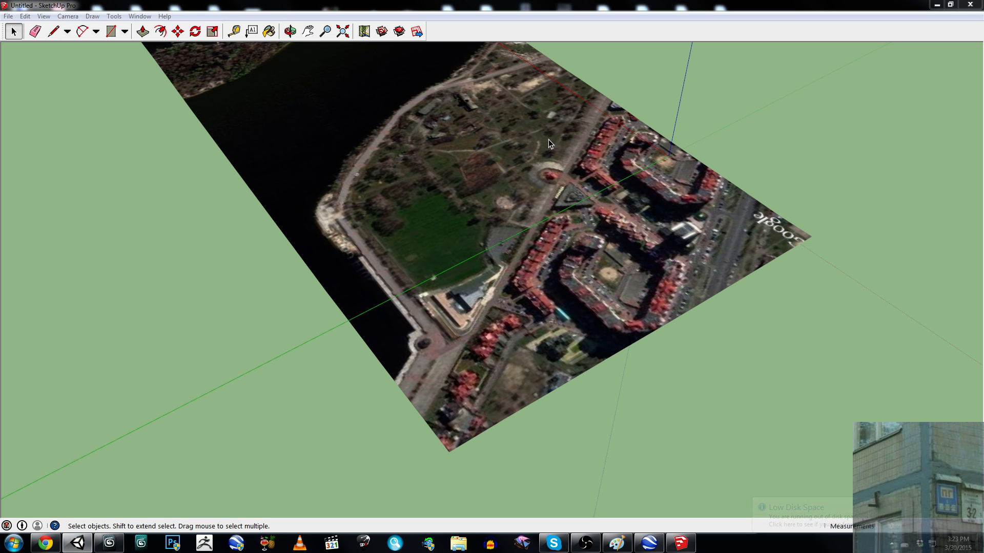
{"action": "left_click", "coordinate": [81, 544]}
{"action": "mouse_move", "coordinate": [393, 220]}
{"action": "right_mouse_down"}
{"action": "mouse_move", "coordinate": [365, 227]}
{"action": "mouse_move", "coordinate": [441, 110]}
{"action": "right_mouse_up"}
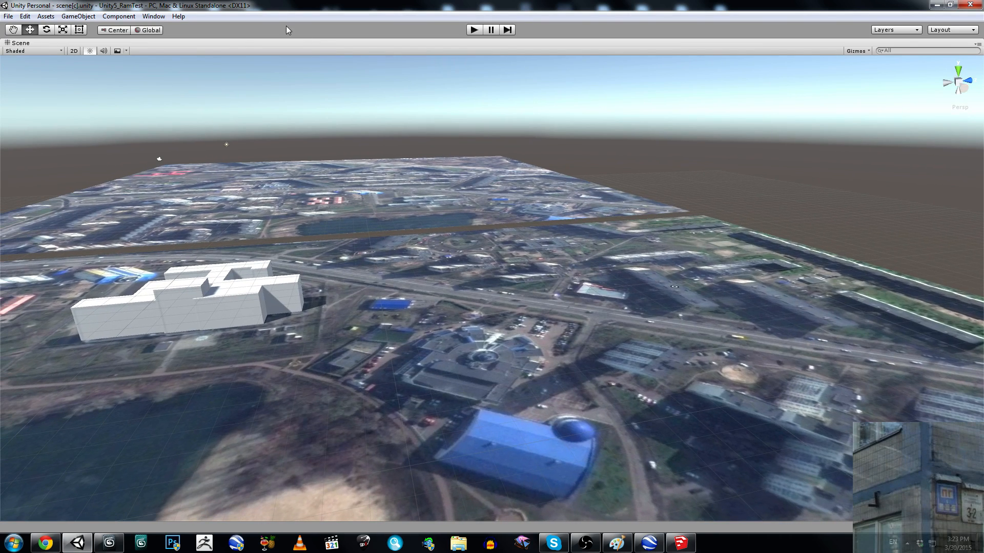
{"action": "right_click", "coordinate": [125, 40]}
{"action": "left_click", "coordinate": [140, 46]}
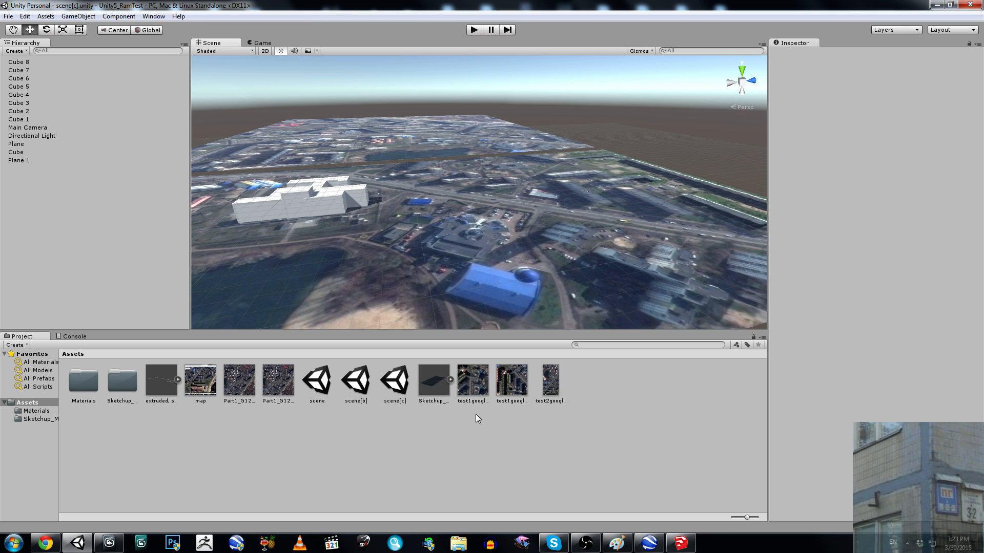
Step: Place the Sketchup_MoreDeatilsLessArea model in the scene beside the existing map plane, at about X 145, Y 31, Z 19
{"action": "left_click", "coordinate": [433, 389]}
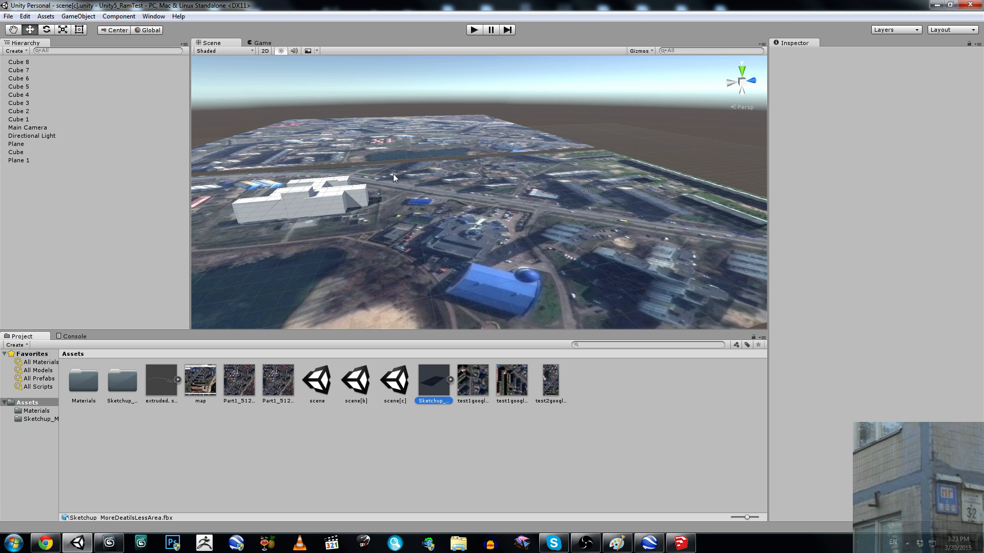
{"action": "right_click_drag", "start_coordinate": [382, 180], "coordinate": [385, 181]}
{"action": "left_click_drag", "start_coordinate": [431, 189], "coordinate": [493, 330], "text": "alt"}
{"action": "mouse_move", "coordinate": [422, 383]}
{"action": "left_mouse_down"}
{"action": "mouse_move", "coordinate": [465, 241]}
{"action": "mouse_move", "coordinate": [487, 229]}
{"action": "mouse_move", "coordinate": [439, 241]}
{"action": "mouse_move", "coordinate": [521, 186]}
{"action": "mouse_move", "coordinate": [517, 255]}
{"action": "left_mouse_up"}
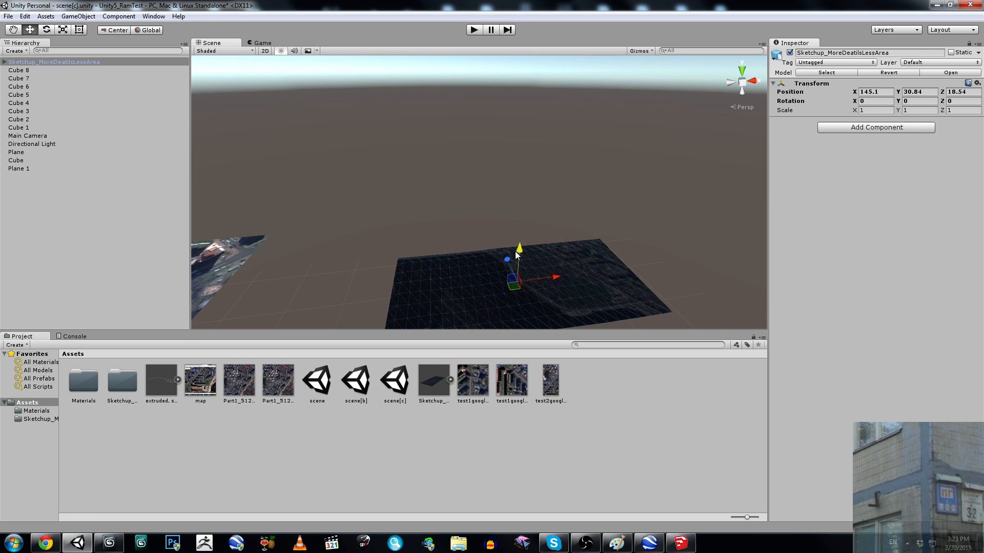
Step: Set the Sketchup_MoreDeatilsLessArea model's position to 0 on X, Y and Z
{"action": "left_click", "coordinate": [870, 91]}
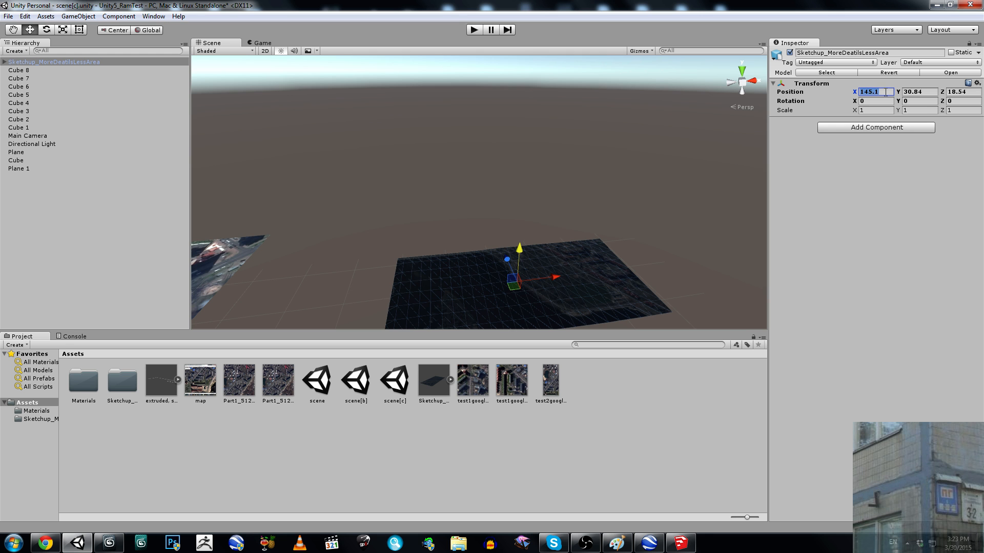
{"action": "type", "text": "0"}
{"action": "key", "text": "Tab"}
{"action": "type", "text": "0"}
{"action": "key", "text": "Tab"}
{"action": "type", "text": "0"}
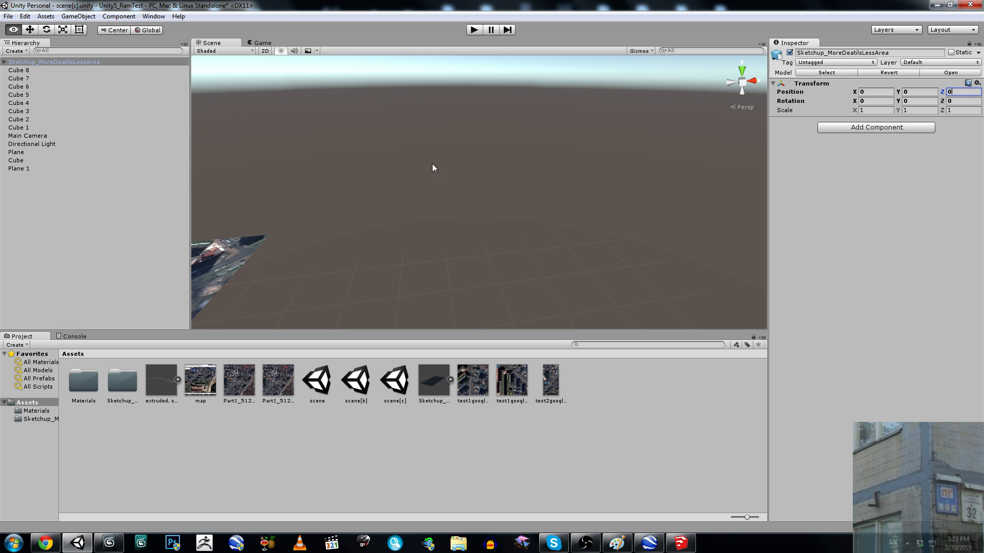
Step: Frame the Sketchup_MoreDeatilsLessArea model in the scene and set its X and Z scale to 10
{"action": "type", "text": "f"}
{"action": "left_click_drag", "start_coordinate": [194, 121], "coordinate": [267, 169], "text": "alt"}
{"action": "left_click", "coordinate": [875, 109]}
{"action": "type", "text": "0"}
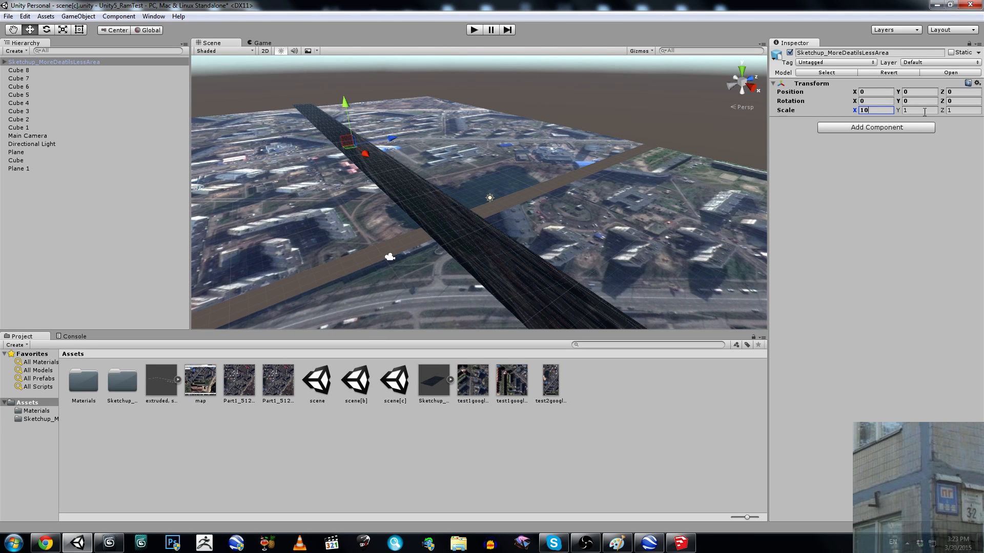
{"action": "left_click", "coordinate": [953, 110]}
{"action": "type", "text": "10"}
Step: Select Mesh1 inside the model's Google_Earth_Terrain group and toggle its Receive Shadows option off and back on
{"action": "left_click_drag", "start_coordinate": [626, 164], "coordinate": [535, 214], "text": "alt"}
{"action": "left_click", "coordinate": [5, 62]}
{"action": "left_click", "coordinate": [39, 70]}
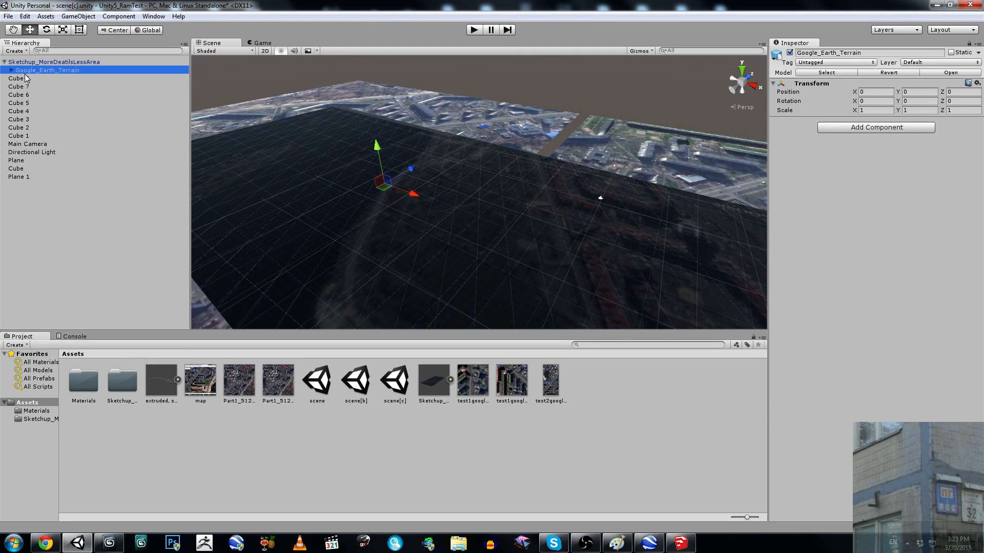
{"action": "left_click", "coordinate": [11, 70]}
{"action": "left_click", "coordinate": [31, 78]}
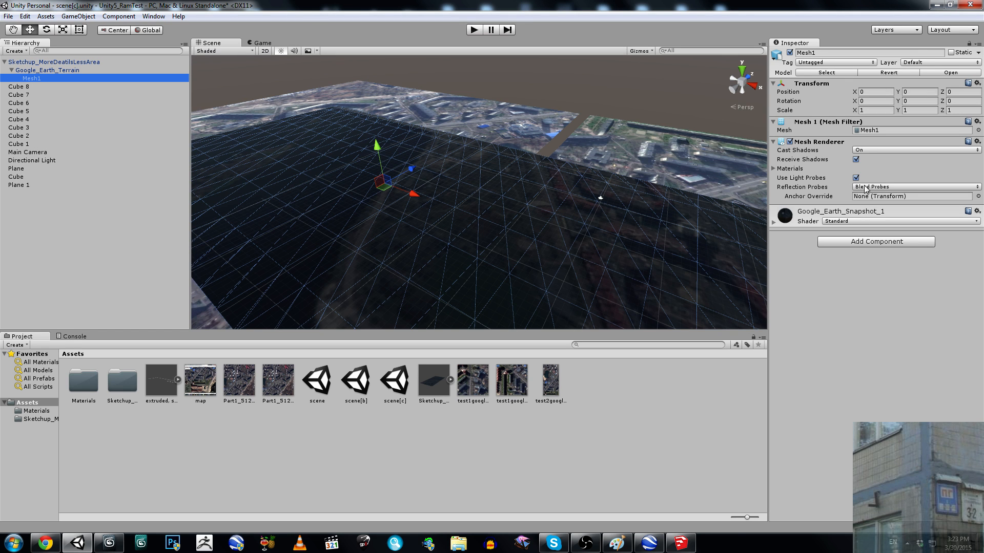
{"action": "left_click", "coordinate": [857, 159]}
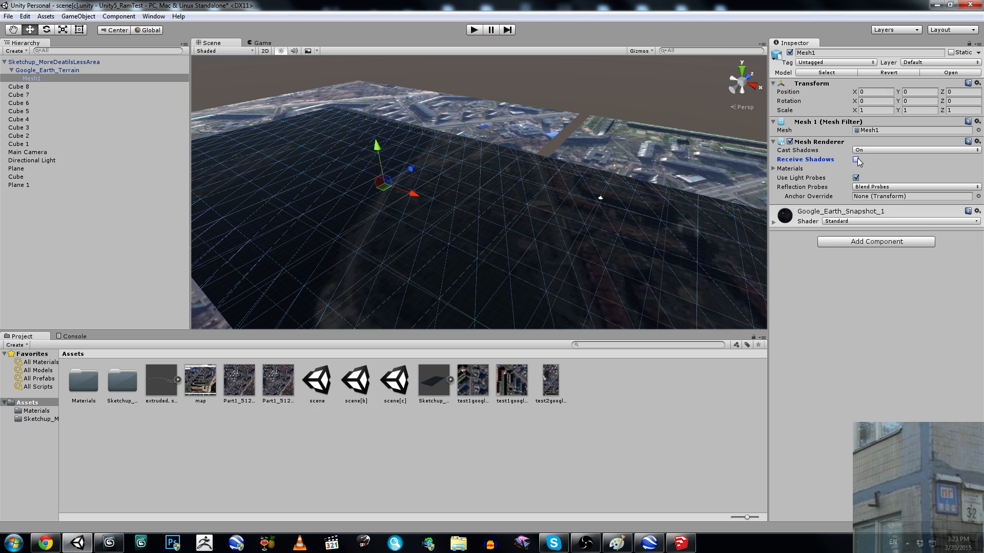
{"action": "left_click", "coordinate": [856, 160]}
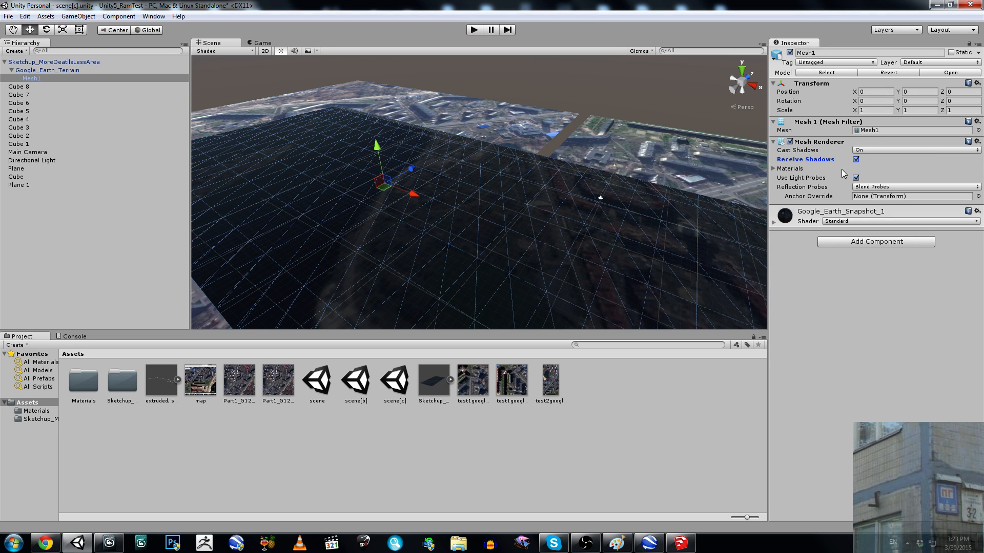
Step: Set the albedo color of Mesh1's Google_Earth_Snapshot_1 material to white, with R, G and B at 255
{"action": "left_click", "coordinate": [772, 222]}
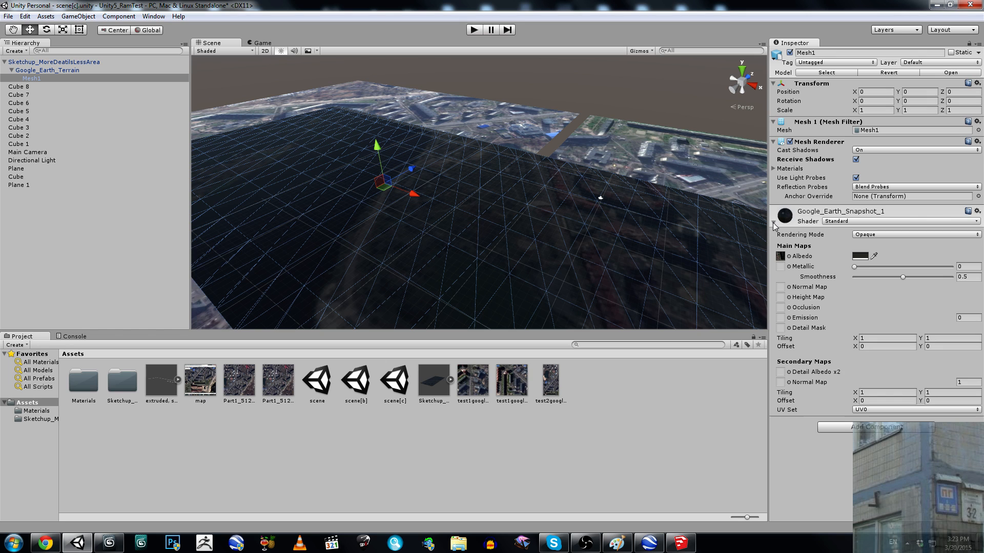
{"action": "left_click", "coordinate": [860, 256]}
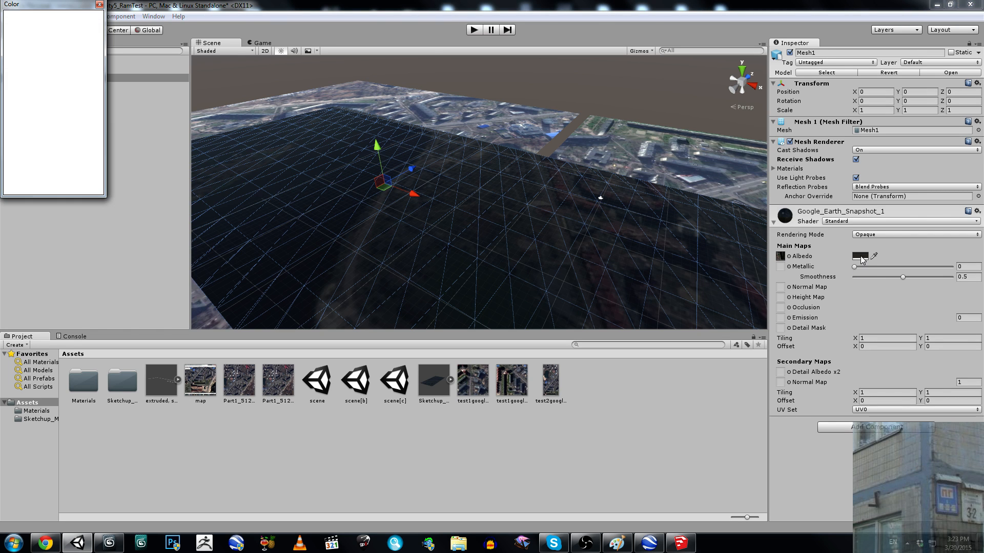
{"action": "left_click_drag", "start_coordinate": [59, 96], "coordinate": [2, 34]}
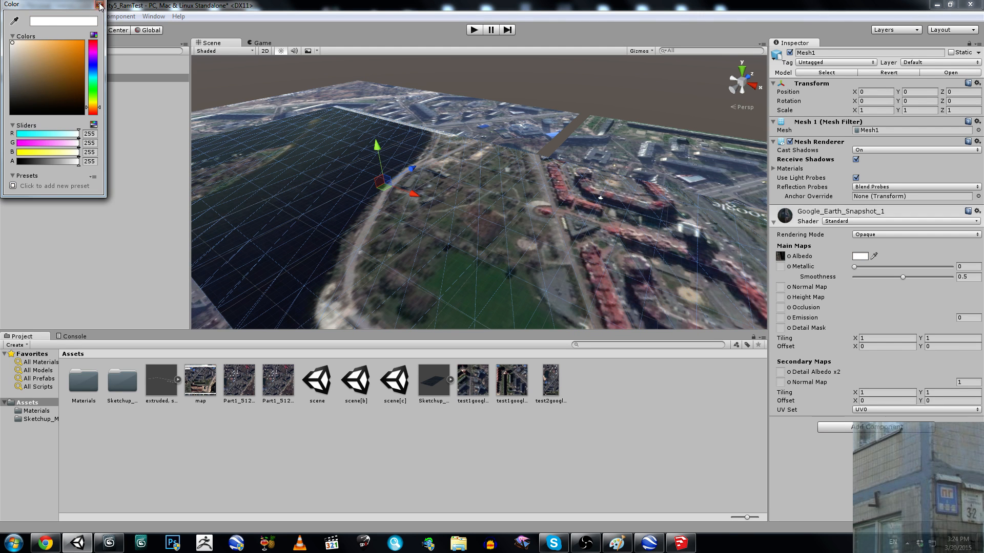
{"action": "left_click", "coordinate": [99, 5]}
Step: Maximize the Scene view and look across the terrain from a low, near-horizontal angle
{"action": "right_click_drag", "start_coordinate": [528, 237], "coordinate": [373, 161]}
{"action": "right_click", "coordinate": [207, 43]}
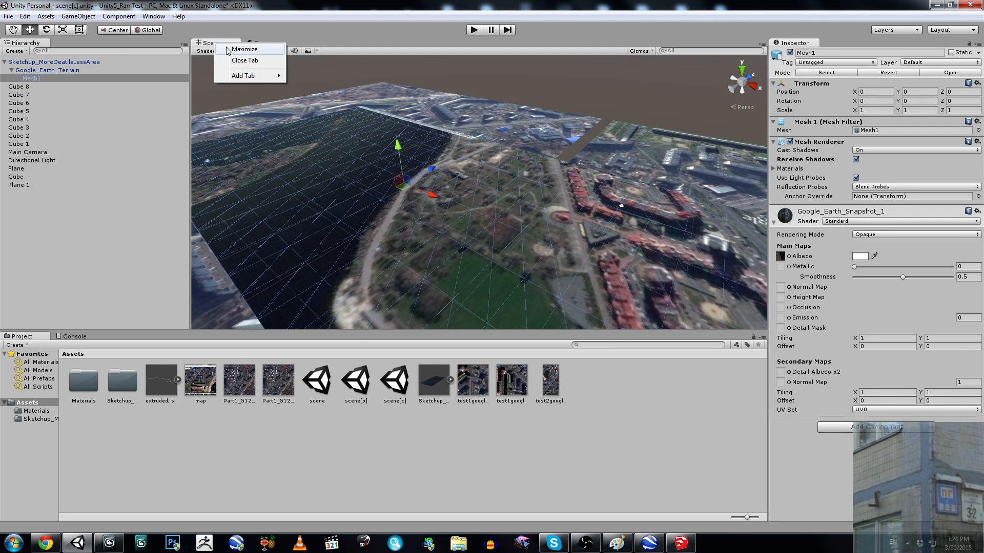
{"action": "left_click", "coordinate": [229, 48]}
{"action": "right_click_drag", "start_coordinate": [432, 208], "coordinate": [278, 94]}
{"action": "key", "text": "w"}
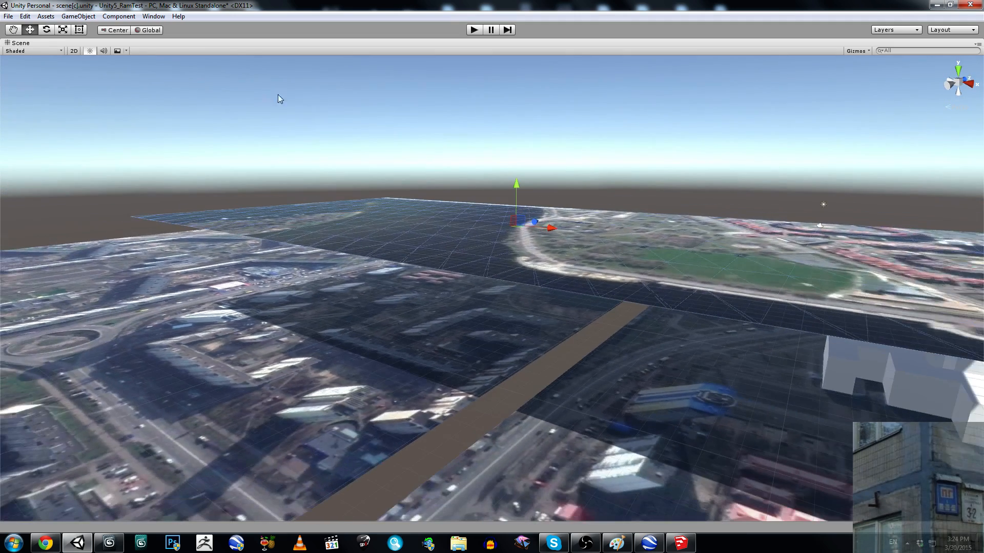
Step: Stretch Mesh1 vertically with the Scale tool to a Y scale of about 89.8
{"action": "left_click", "coordinate": [63, 30]}
{"action": "right_click_drag", "start_coordinate": [472, 185], "coordinate": [485, 187]}
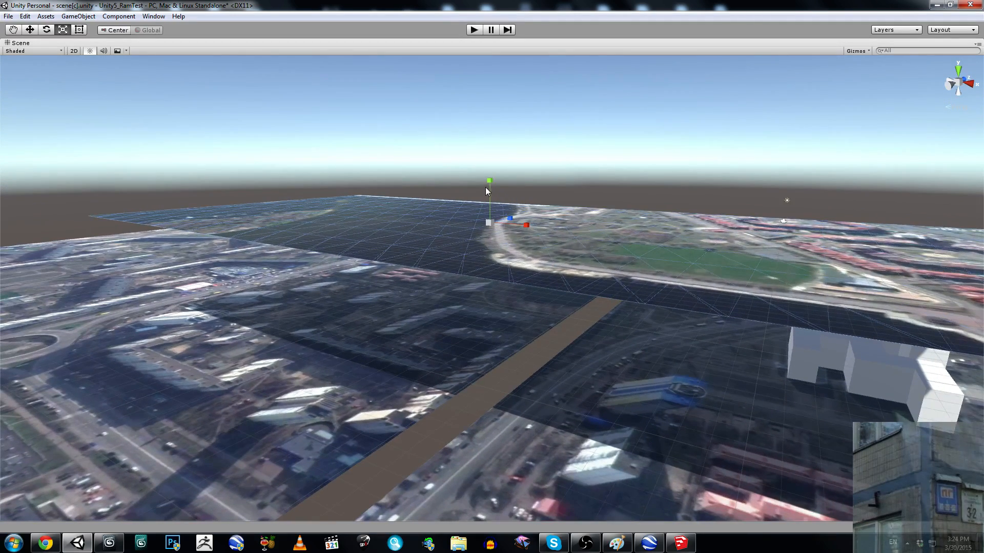
{"action": "left_click_drag", "start_coordinate": [490, 181], "coordinate": [498, 550]}
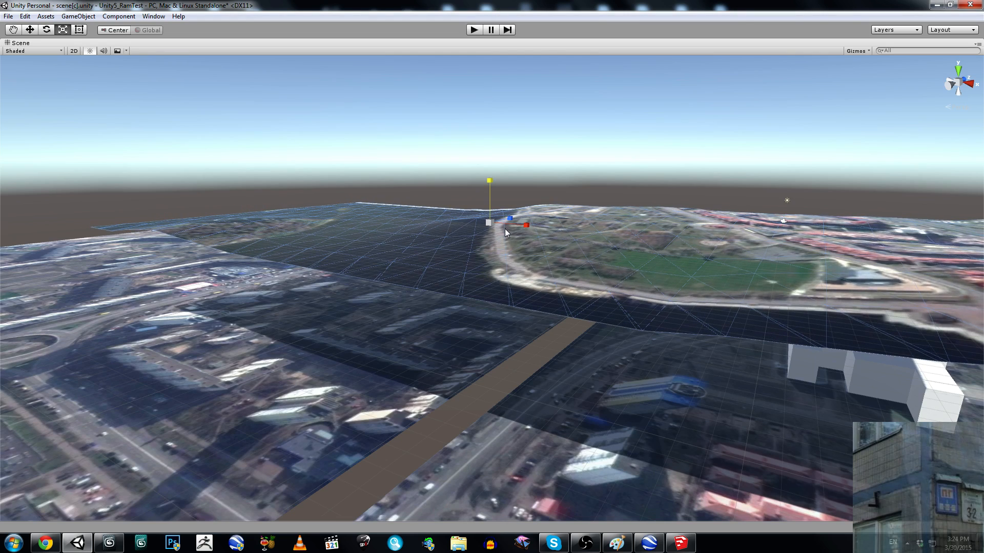
{"action": "right_click_drag", "start_coordinate": [555, 206], "coordinate": [505, 226]}
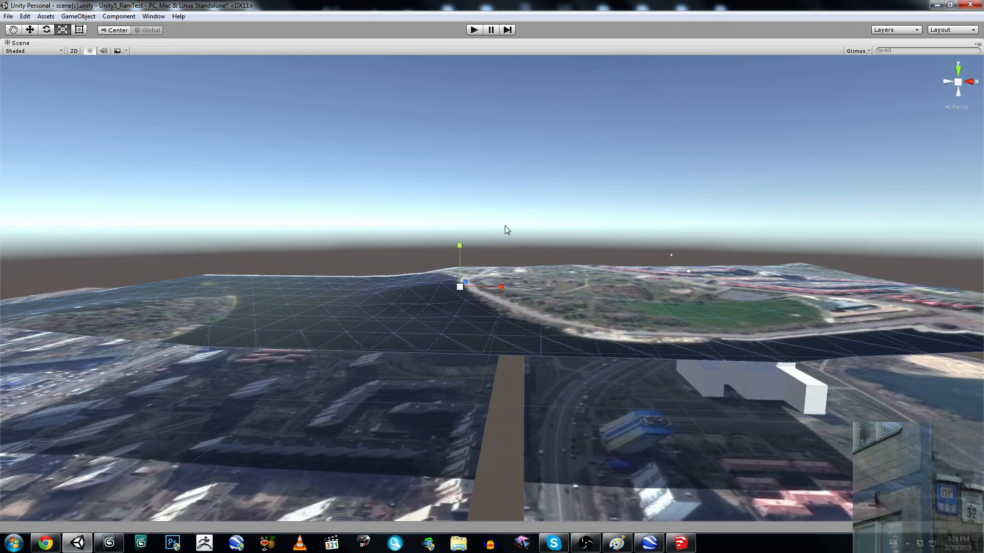
{"action": "left_click_drag", "start_coordinate": [458, 248], "coordinate": [474, 233]}
{"action": "right_click_drag", "start_coordinate": [436, 219], "coordinate": [492, 218]}
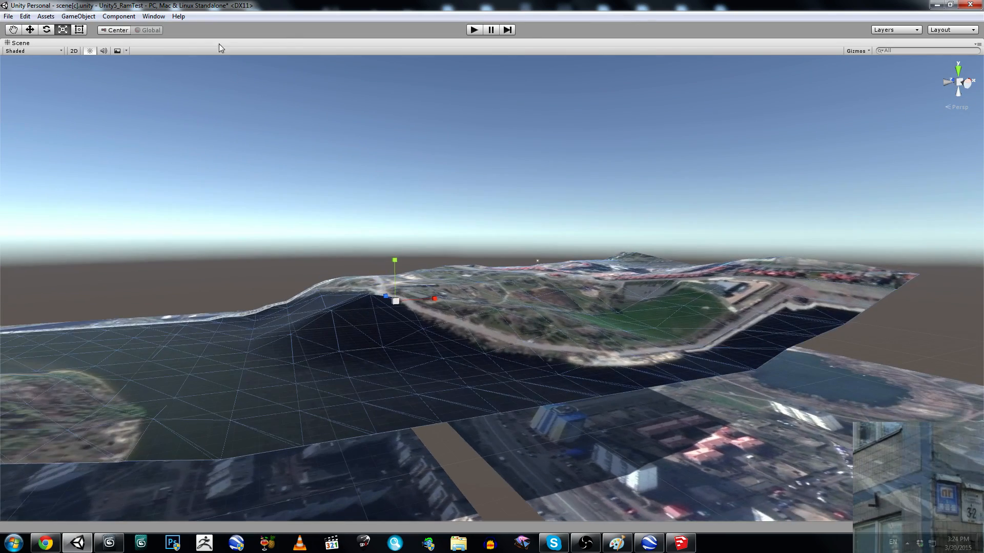
Step: Restore the full editor layout and set Mesh1's Y scale to 90
{"action": "right_click", "coordinate": [217, 42]}
{"action": "right_click_drag", "start_coordinate": [342, 213], "coordinate": [447, 293]}
{"action": "right_click", "coordinate": [172, 43]}
{"action": "left_click", "coordinate": [195, 48]}
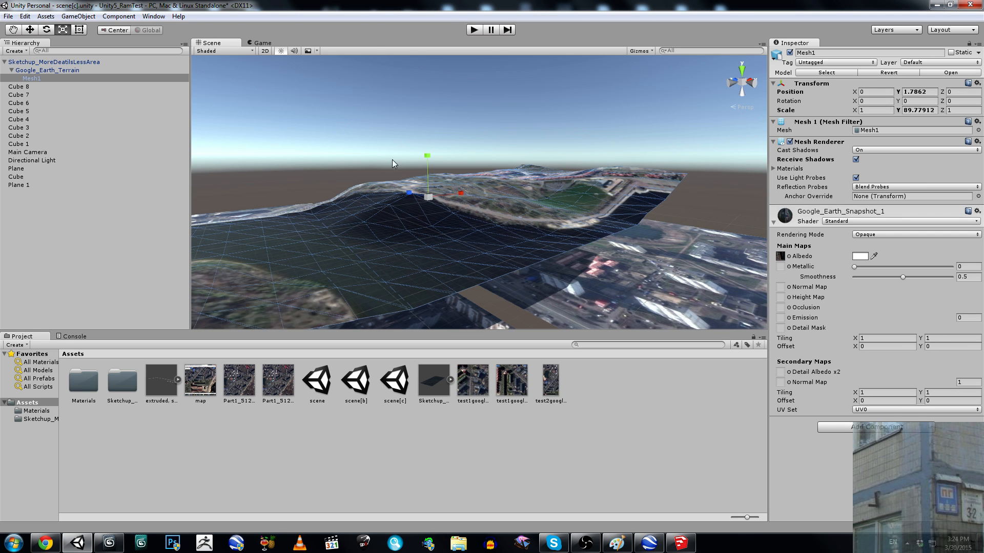
{"action": "left_click", "coordinate": [932, 109]}
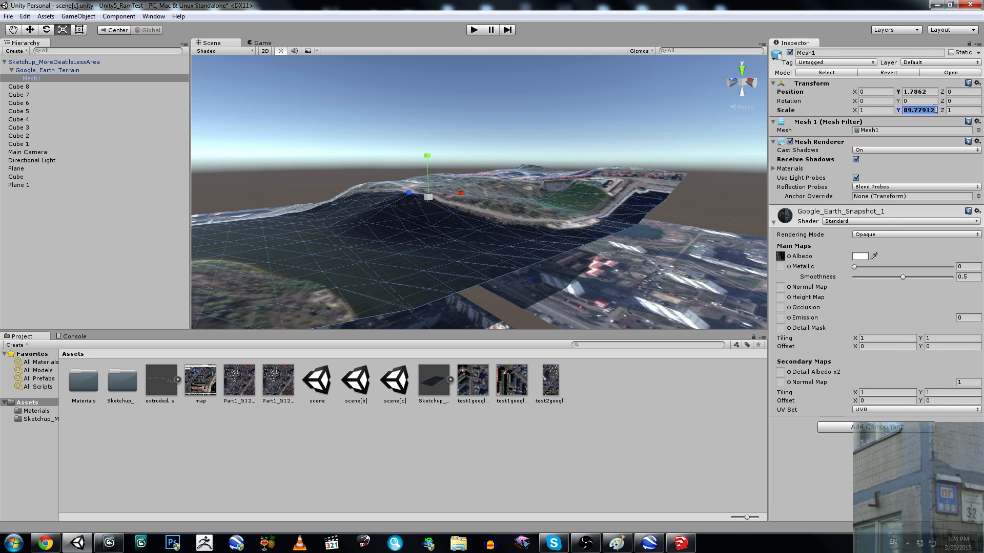
{"action": "type", "text": "90"}
Step: Maximize the Scene view and examine the stretched terrain's relief from several sides
{"action": "right_click", "coordinate": [207, 43]}
{"action": "left_click", "coordinate": [216, 48]}
{"action": "left_click_drag", "start_coordinate": [475, 204], "coordinate": [504, 293], "text": "alt"}
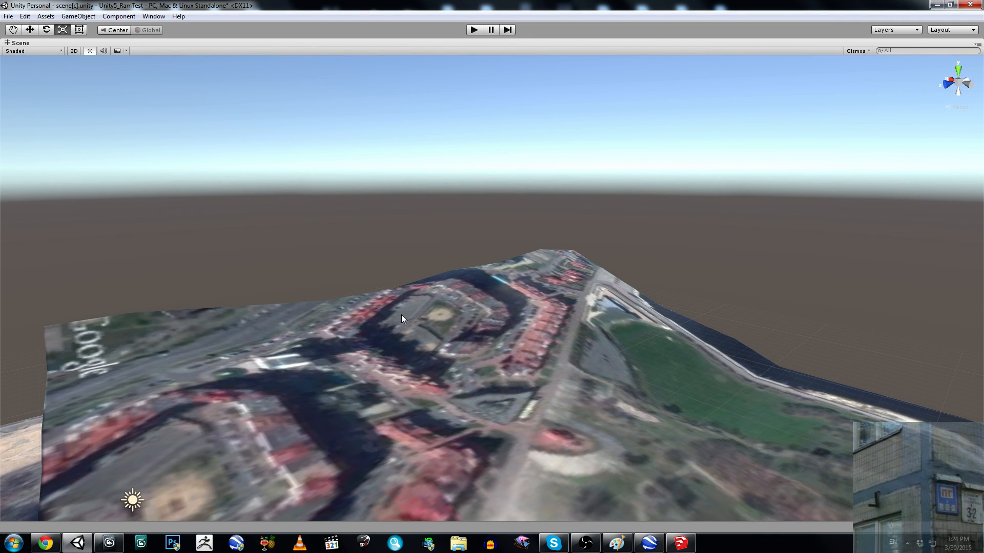
{"action": "right_click_drag", "start_coordinate": [401, 316], "coordinate": [412, 354]}
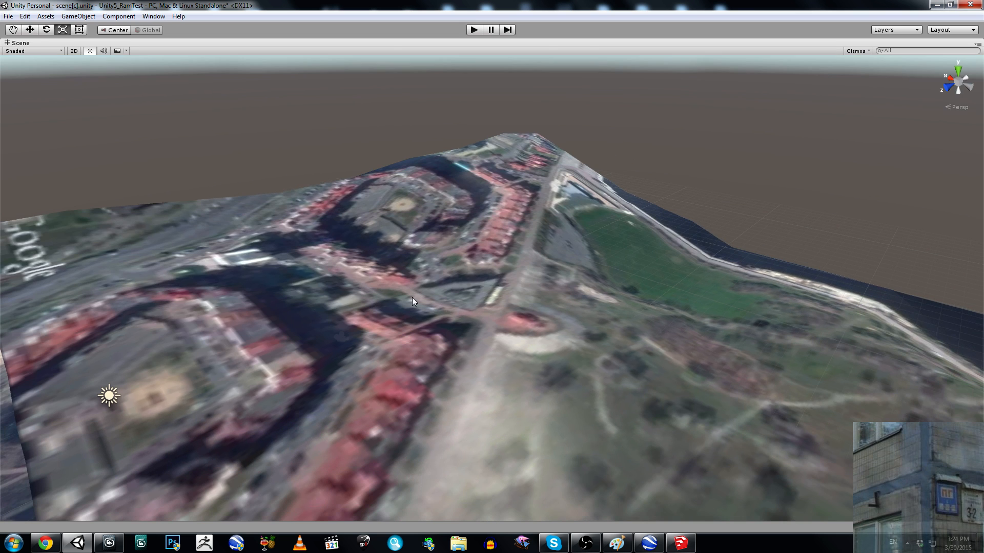
{"action": "left_click", "coordinate": [687, 547]}
{"action": "left_click", "coordinate": [687, 546]}
{"action": "mouse_move", "coordinate": [407, 310]}
{"action": "left_mouse_down", "text": "alt"}
{"action": "mouse_move", "coordinate": [417, 257]}
{"action": "mouse_move", "coordinate": [422, 270]}
{"action": "mouse_move", "coordinate": [511, 272]}
{"action": "mouse_move", "coordinate": [504, 280]}
{"action": "left_mouse_up", "text": "alt"}
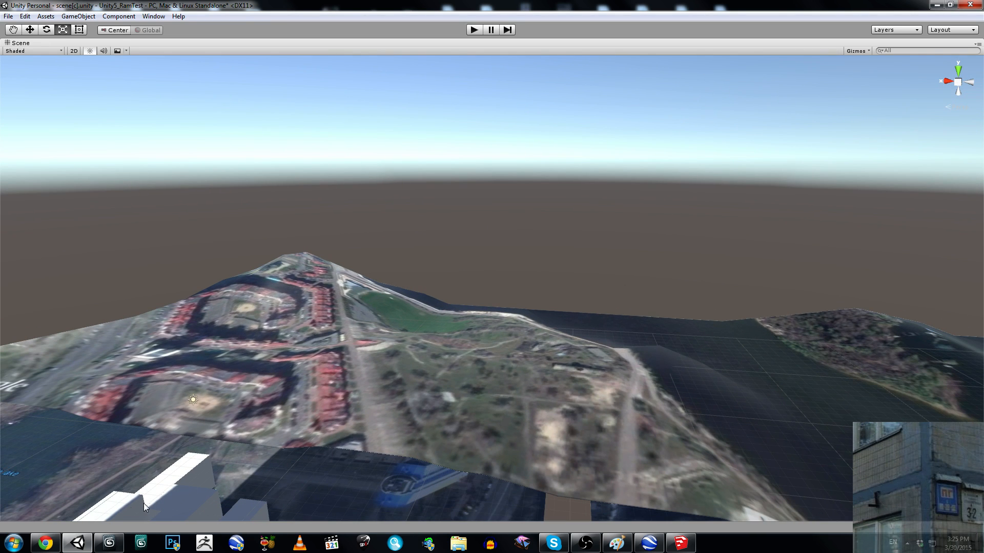
Step: Switch to SketchUp, unlock the Google Earth terrain group and delete it from the model
{"action": "left_click", "coordinate": [680, 544]}
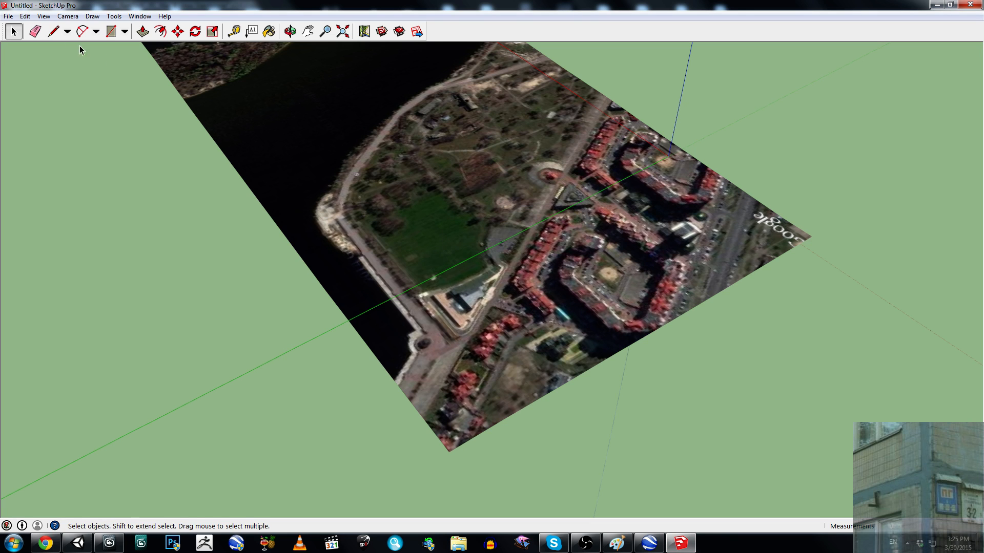
{"action": "right_click", "coordinate": [385, 162]}
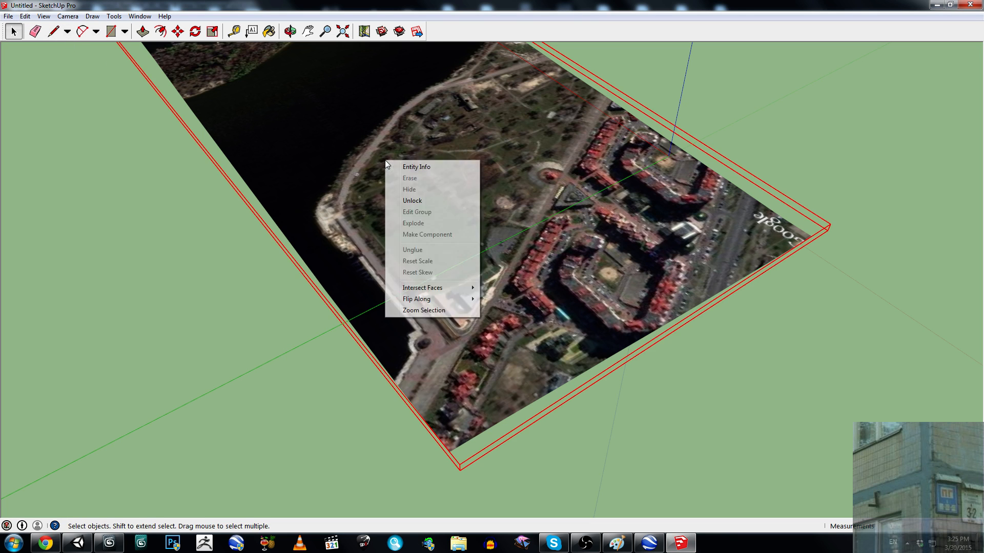
{"action": "left_click", "coordinate": [410, 166]}
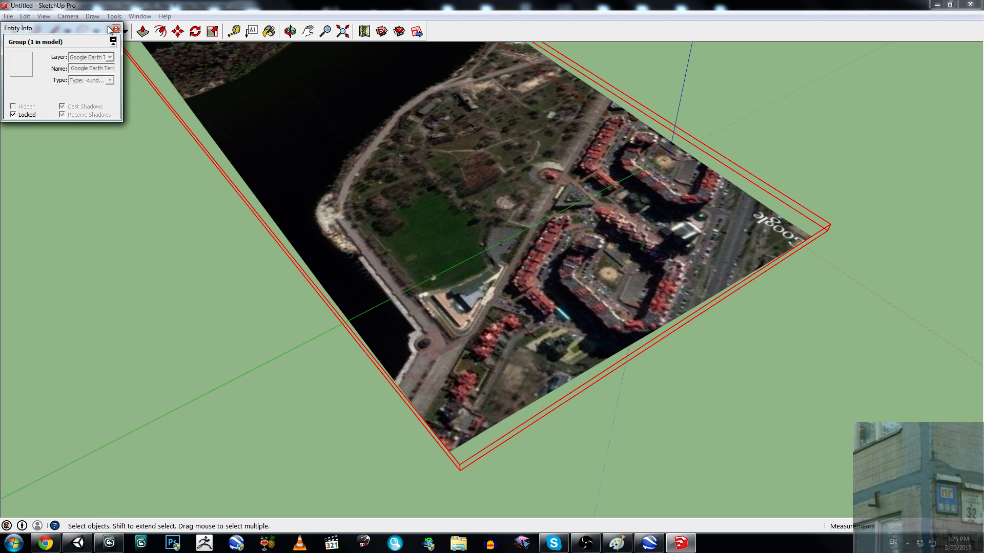
{"action": "left_click", "coordinate": [116, 28]}
{"action": "right_click", "coordinate": [330, 145]}
{"action": "left_click", "coordinate": [359, 180]}
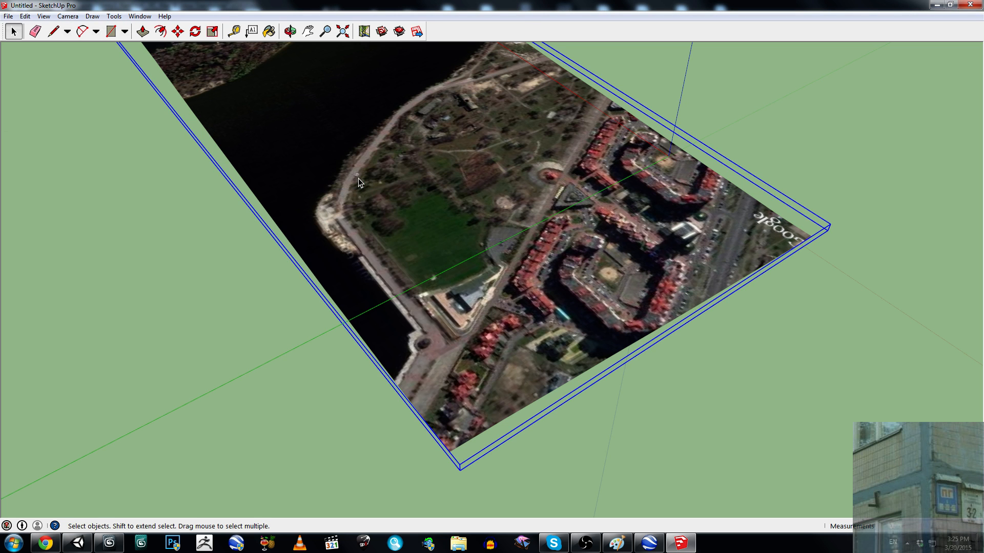
{"action": "key", "text": "Delete"}
Step: Open the geo-location map for adding more imagery, enlarge its window and zoom out to show the wider Obolon riverside
{"action": "left_click", "coordinate": [8, 16]}
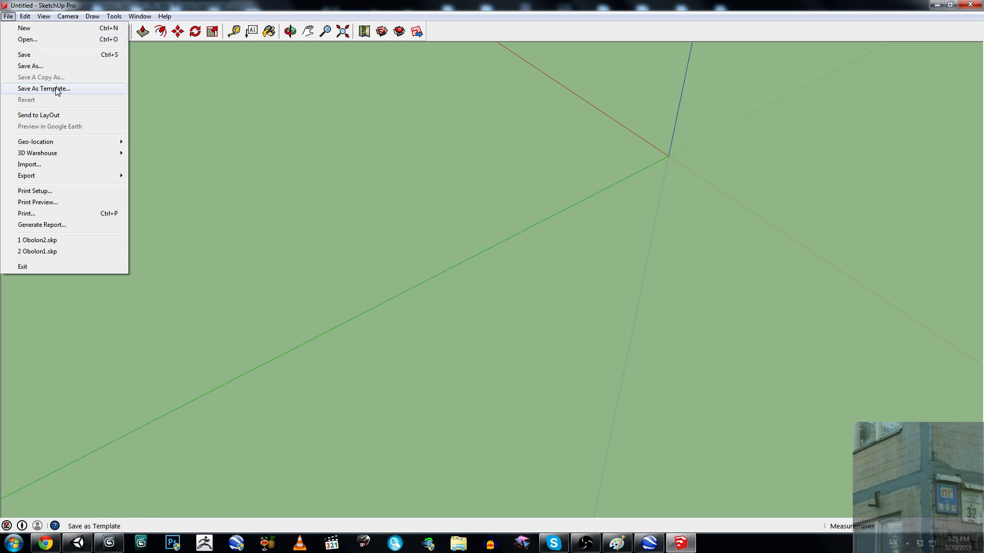
{"action": "mouse_move", "coordinate": [64, 143]}
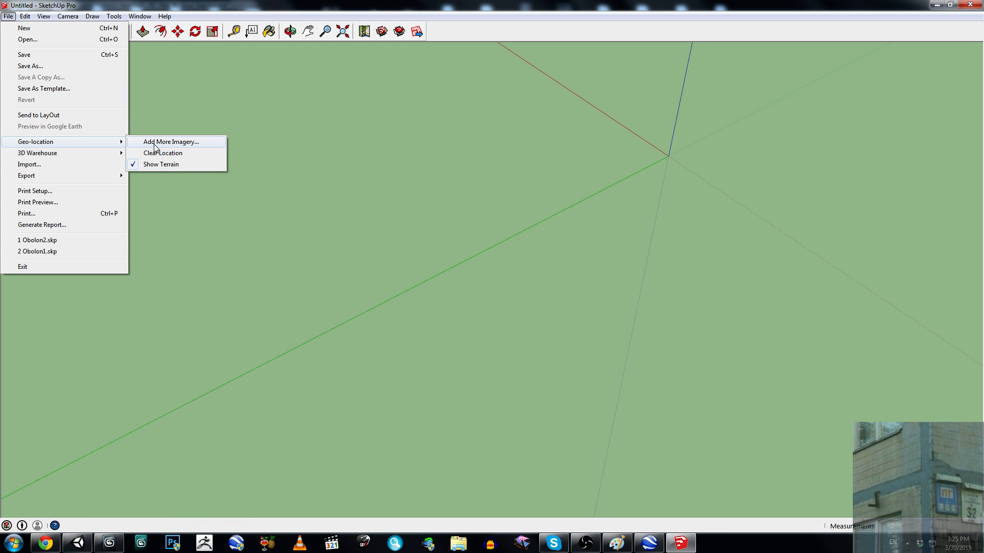
{"action": "left_click", "coordinate": [199, 142]}
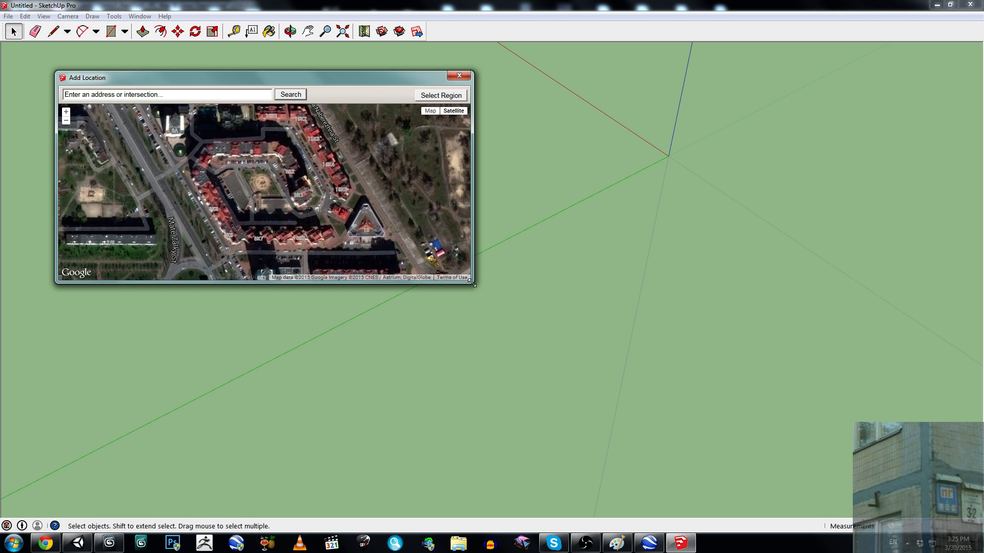
{"action": "left_click_drag", "start_coordinate": [471, 283], "coordinate": [730, 464]}
{"action": "scroll", "coordinate": [421, 220], "scroll_direction": "down", "scroll_amount": 3}
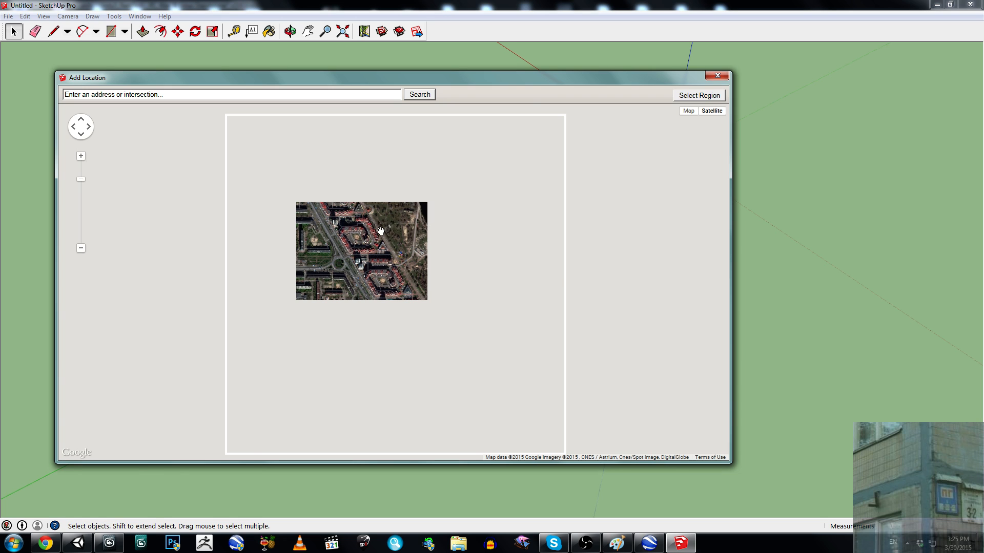
{"action": "scroll", "coordinate": [420, 240], "scroll_direction": "down", "scroll_amount": 2}
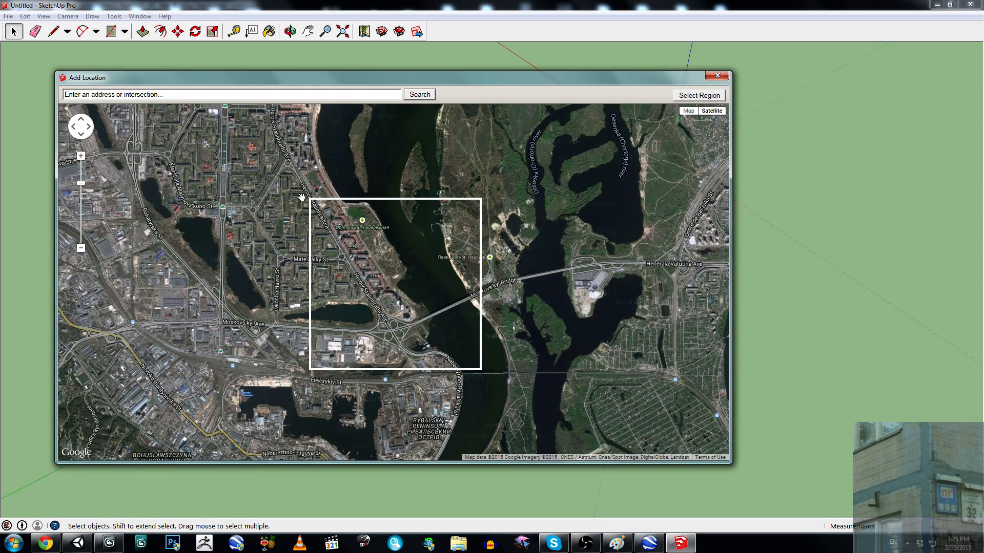
{"action": "left_click", "coordinate": [709, 96]}
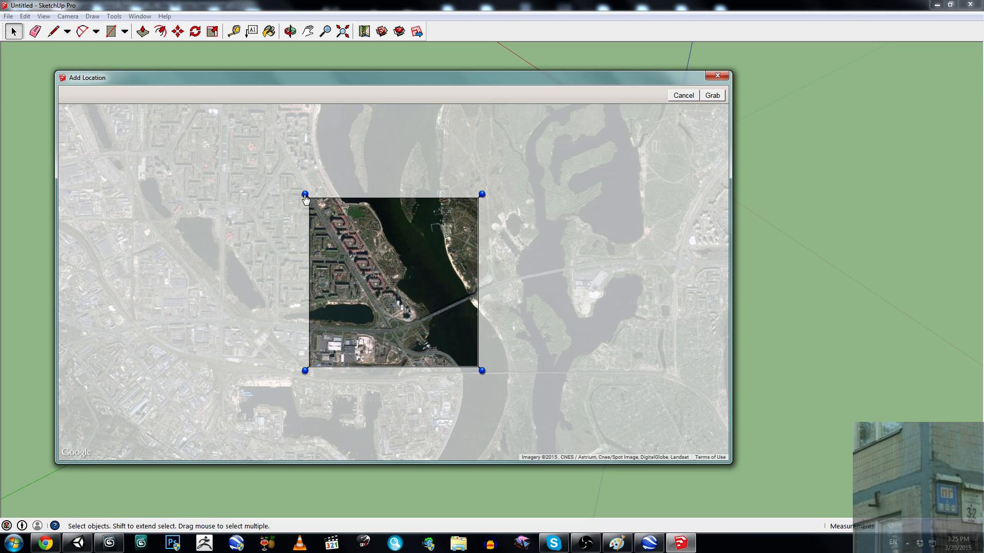
{"action": "mouse_move", "coordinate": [305, 194]}
{"action": "left_mouse_down"}
{"action": "mouse_move", "coordinate": [329, 216]}
{"action": "mouse_move", "coordinate": [305, 195]}
{"action": "left_mouse_up"}
{"action": "left_click_drag", "start_coordinate": [404, 271], "coordinate": [392, 270]}
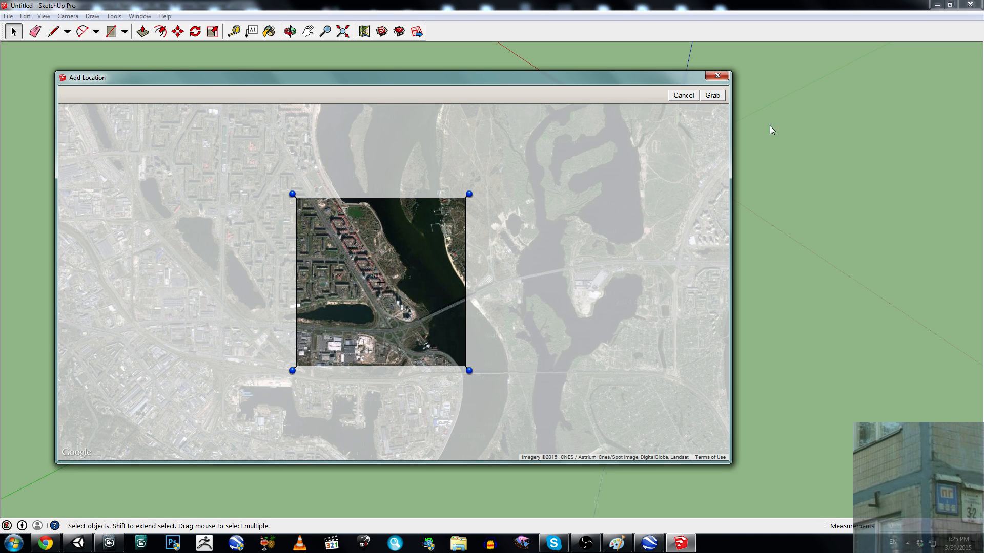
{"action": "left_click", "coordinate": [682, 95]}
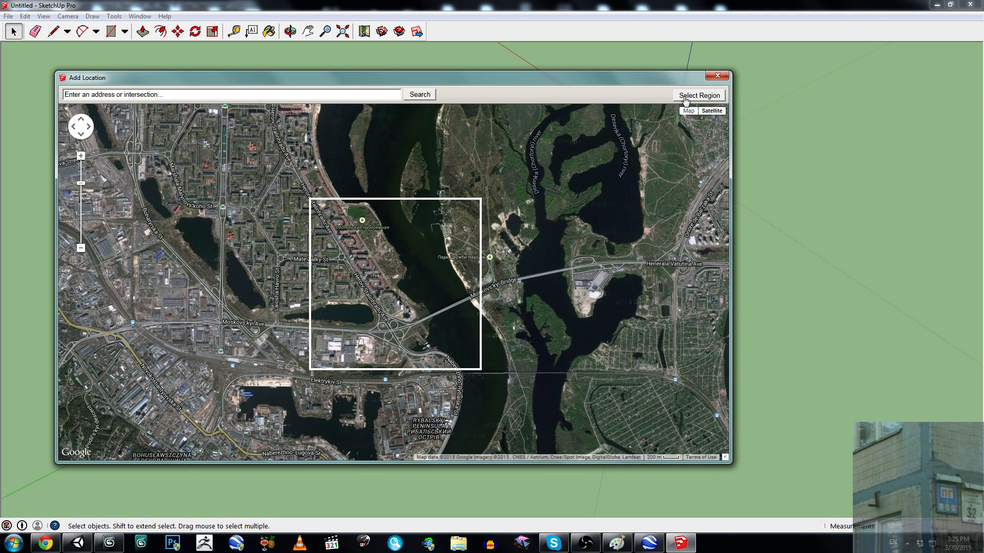
Step: Select the region covering the riverside apartment blocks, the lake and the bridge, and grab it into the model
{"action": "left_click", "coordinate": [686, 97]}
{"action": "mouse_move", "coordinate": [306, 200]}
{"action": "left_mouse_down"}
{"action": "mouse_move", "coordinate": [333, 218]}
{"action": "mouse_move", "coordinate": [307, 197]}
{"action": "left_mouse_up"}
{"action": "left_click", "coordinate": [713, 96]}
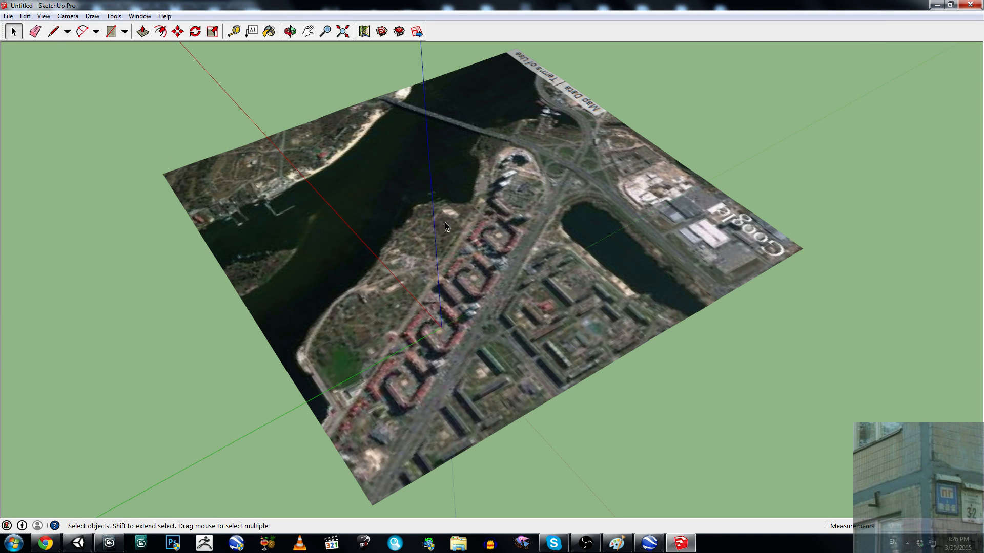
Step: Examine the captured terrain's image detail around the riverside apartment blocks
{"action": "middle_click_drag", "start_coordinate": [445, 227], "coordinate": [540, 121]}
{"action": "middle_click_drag", "start_coordinate": [108, 87], "coordinate": [423, 379]}
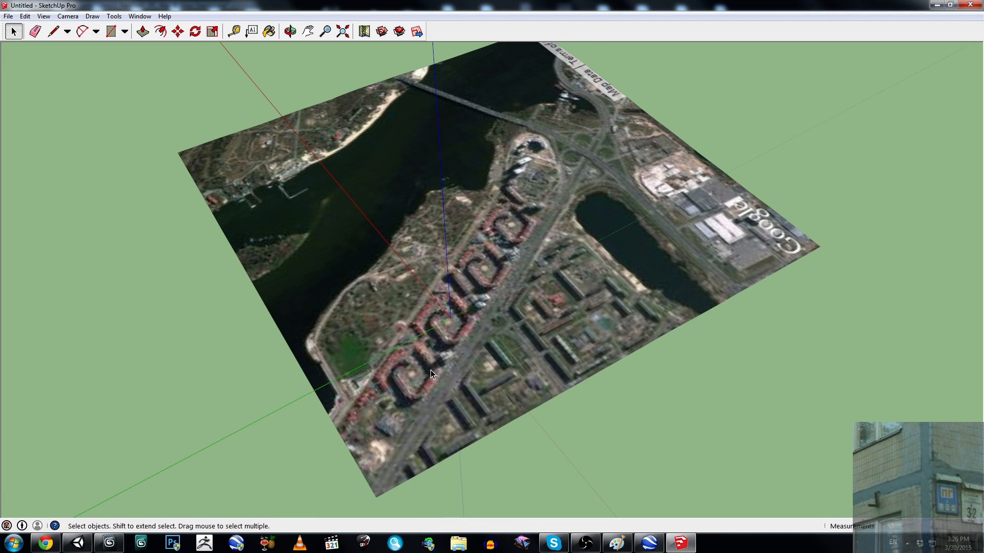
{"action": "scroll", "coordinate": [431, 370], "scroll_direction": "up", "scroll_amount": 5}
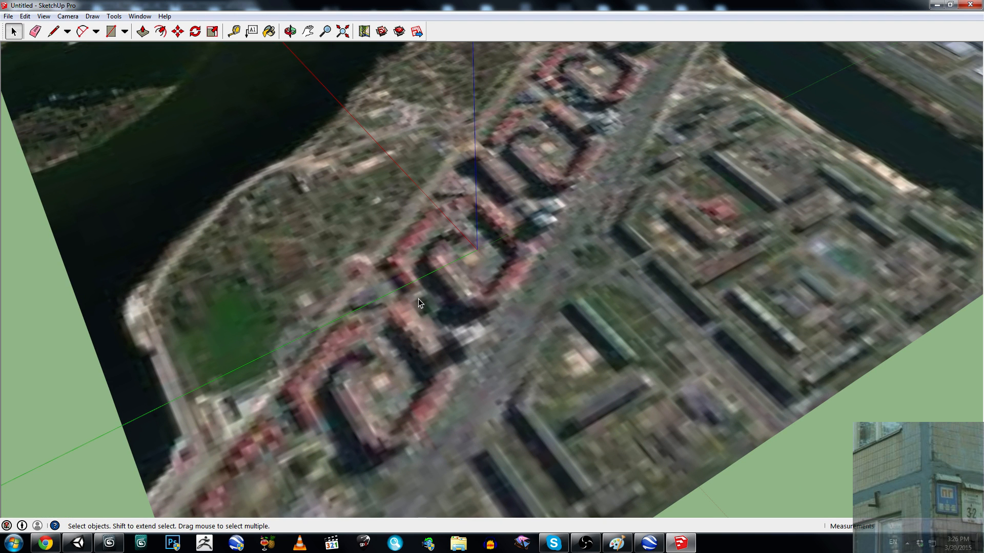
{"action": "middle_click_drag", "start_coordinate": [396, 321], "coordinate": [492, 183]}
{"action": "scroll", "coordinate": [415, 244], "scroll_direction": "down", "scroll_amount": 5}
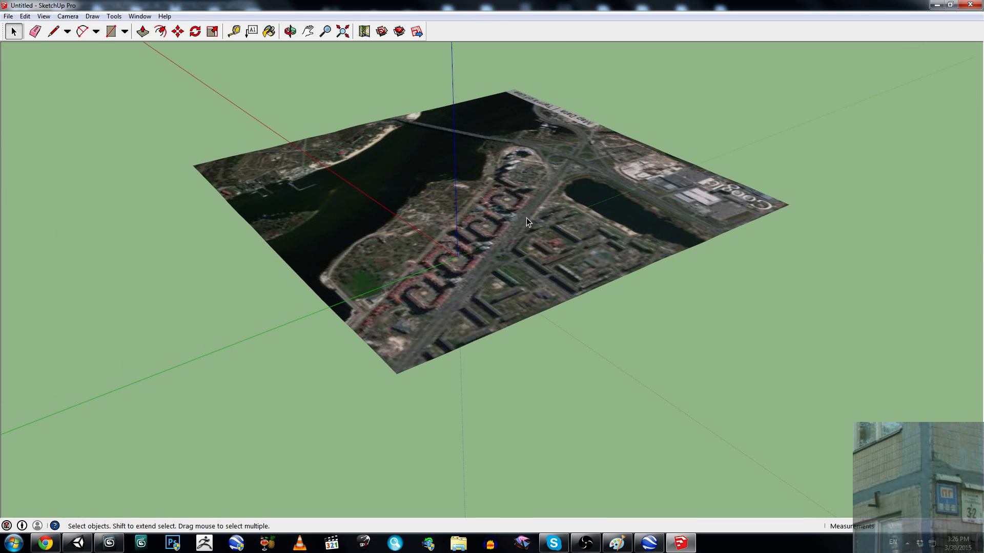
Step: Export the terrain model as the FBX file Sketchup_LessDeatilsMoreArea into the Unity project's Assets folder
{"action": "left_click", "coordinate": [8, 16]}
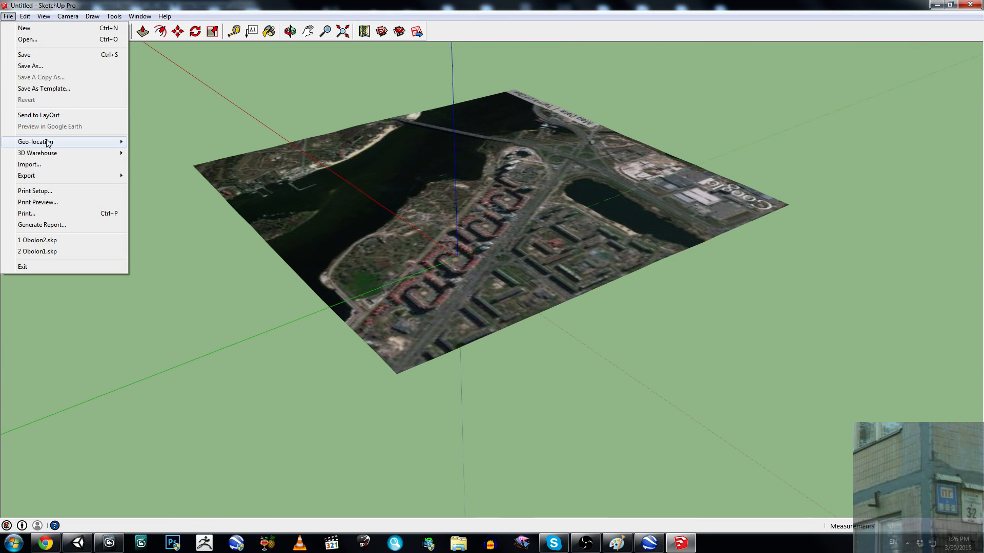
{"action": "mouse_move", "coordinate": [61, 142]}
{"action": "mouse_move", "coordinate": [77, 175]}
{"action": "left_click", "coordinate": [175, 177]}
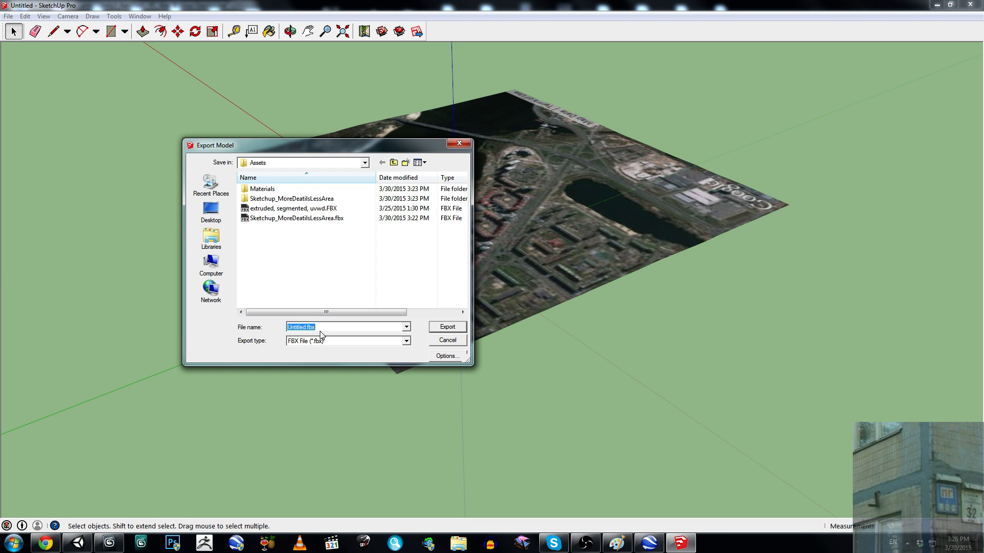
{"action": "left_click", "coordinate": [295, 218]}
{"action": "left_click", "coordinate": [329, 327]}
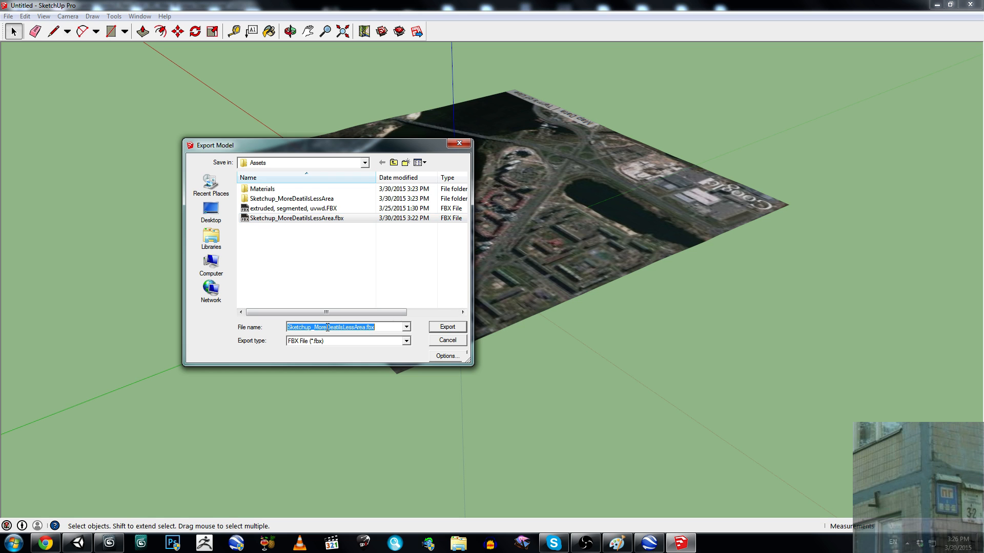
{"action": "double_click", "coordinate": [325, 327]}
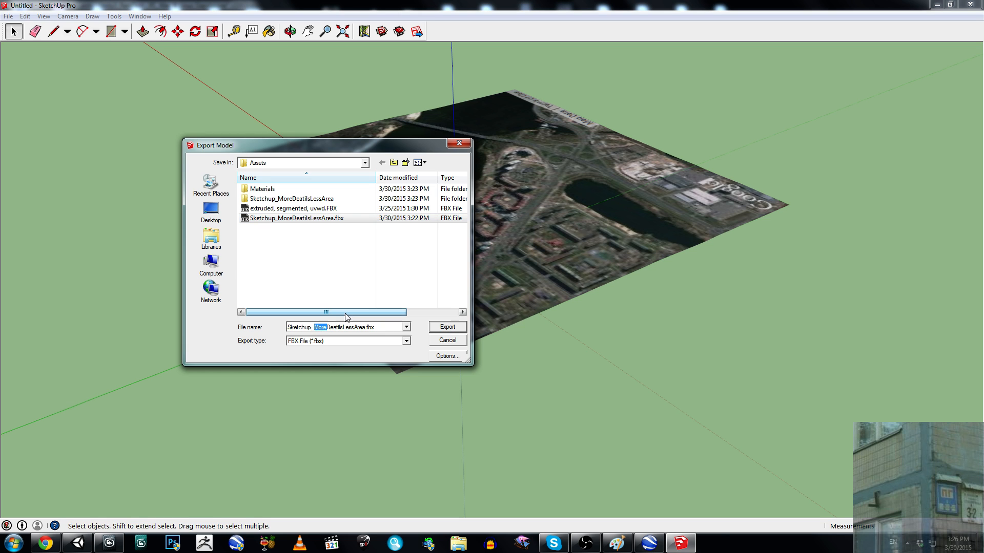
{"action": "type", "text": "LessDeatilsMore"}
{"action": "left_click", "coordinate": [460, 329]}
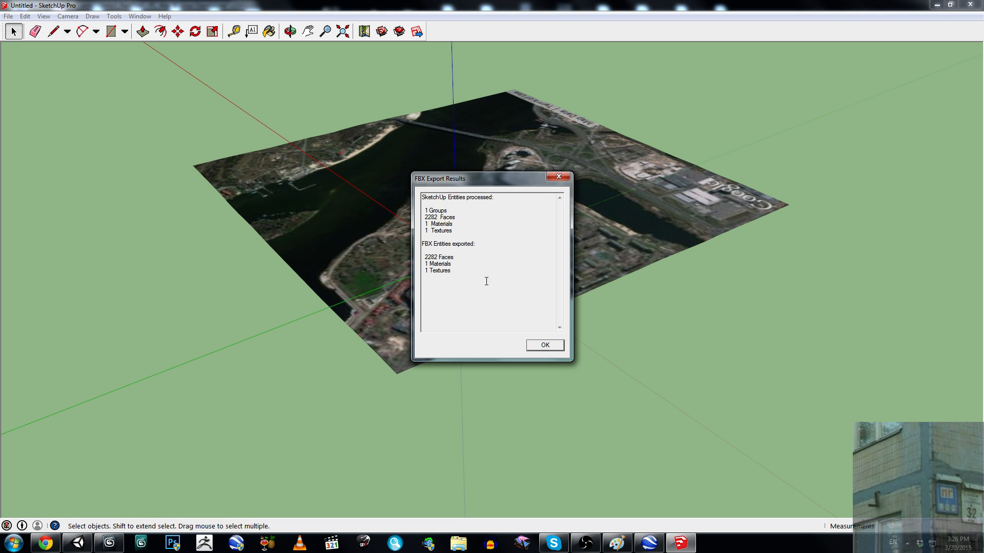
{"action": "left_click", "coordinate": [530, 346]}
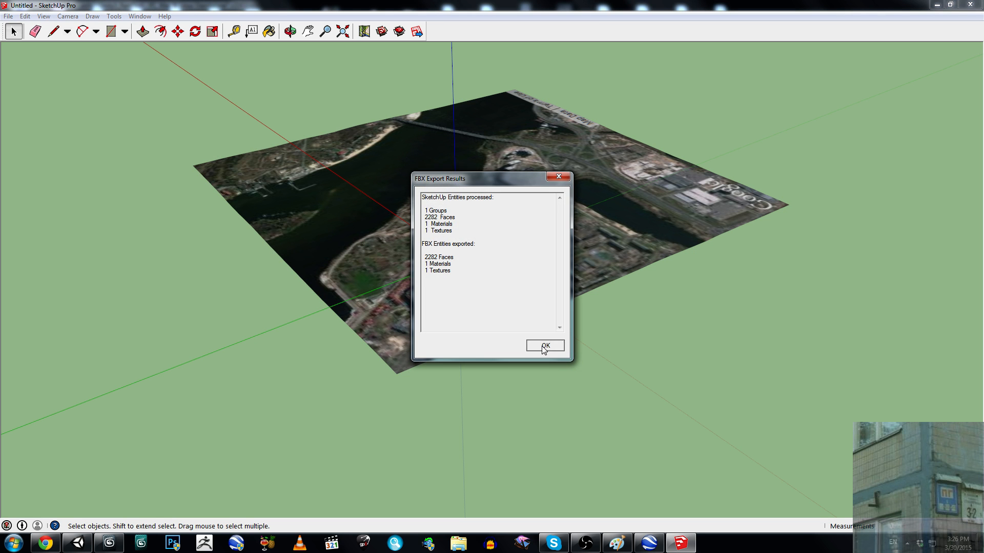
Step: Switch to Unity and restore the maximized Scene view to the full editor layout
{"action": "left_click", "coordinate": [81, 544]}
{"action": "right_click_drag", "start_coordinate": [365, 252], "coordinate": [354, 258]}
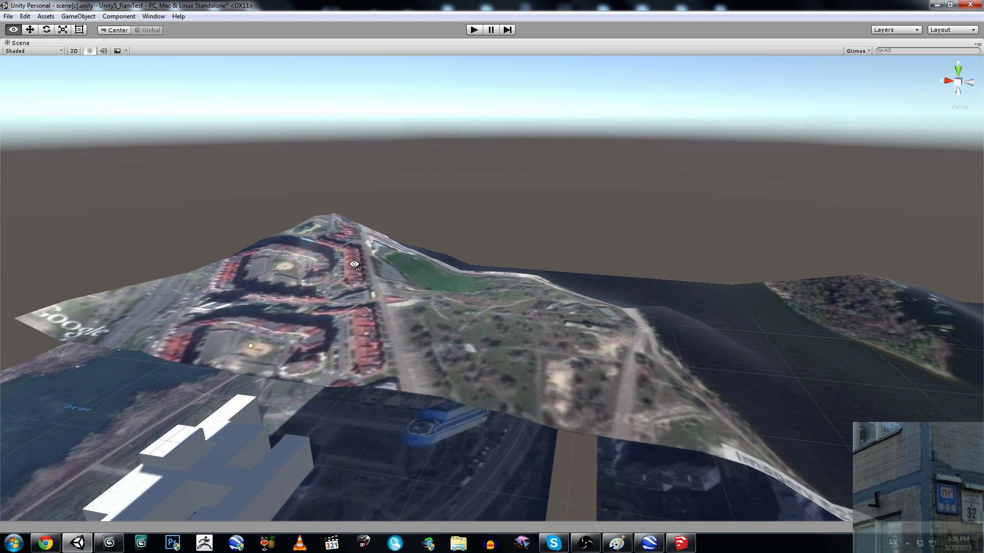
{"action": "scroll", "coordinate": [354, 258], "scroll_direction": "down", "scroll_amount": 4}
{"action": "right_click", "coordinate": [223, 42]}
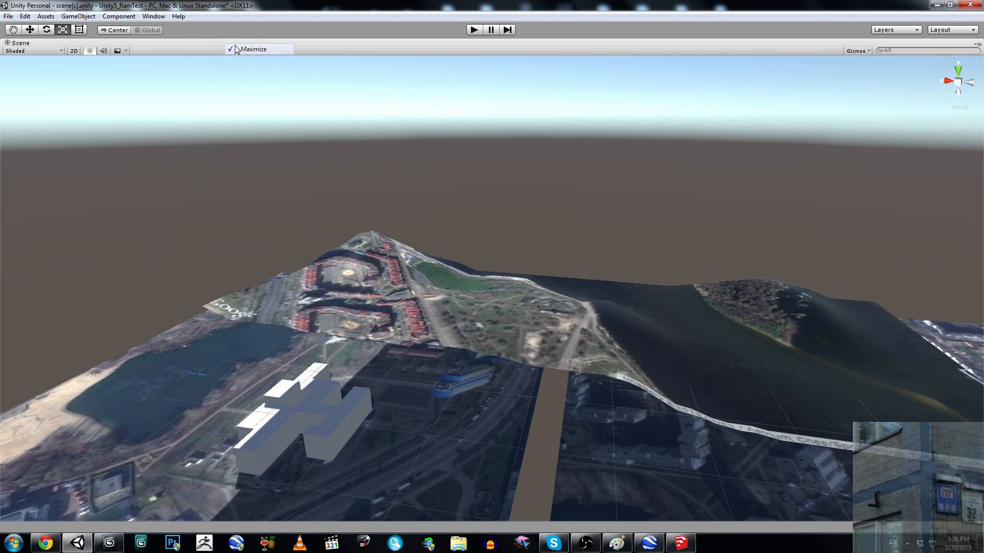
{"action": "left_click", "coordinate": [238, 46]}
{"action": "right_click_drag", "start_coordinate": [337, 194], "coordinate": [399, 205]}
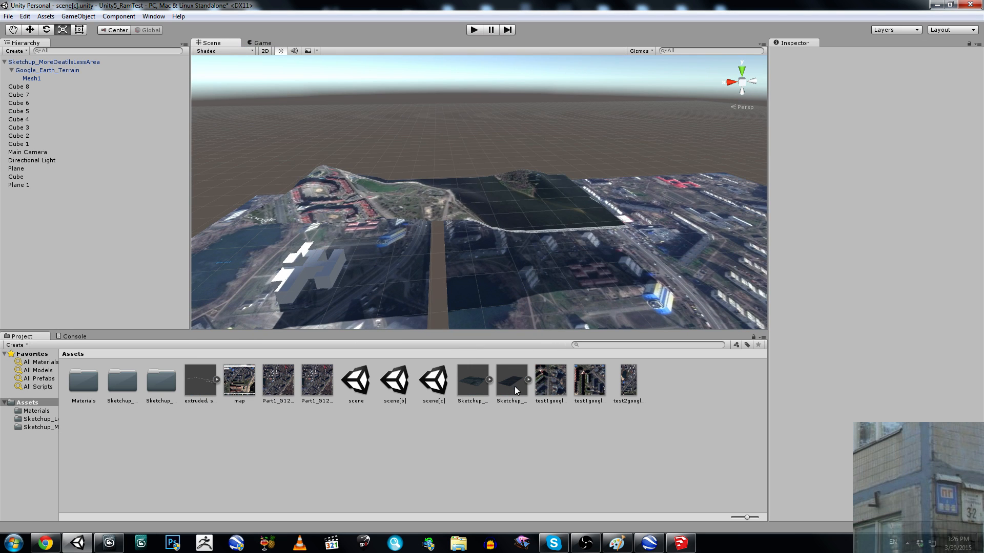
Step: Place the imported Sketchup_LessDeatilsMoreArea model in the scene
{"action": "left_click", "coordinate": [473, 381]}
{"action": "mouse_move", "coordinate": [389, 216]}
{"action": "left_mouse_down", "text": "alt"}
{"action": "mouse_move", "coordinate": [356, 153]}
{"action": "mouse_move", "coordinate": [386, 154]}
{"action": "mouse_move", "coordinate": [439, 317]}
{"action": "left_mouse_up", "text": "alt"}
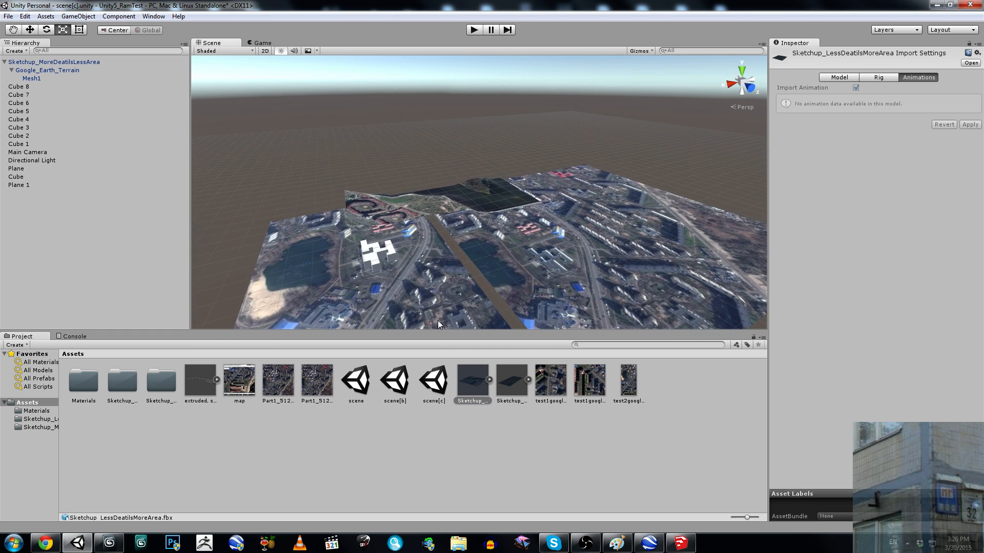
{"action": "mouse_move", "coordinate": [467, 380]}
{"action": "left_mouse_down"}
{"action": "mouse_move", "coordinate": [270, 154]}
{"action": "mouse_move", "coordinate": [451, 172]}
{"action": "left_mouse_up"}
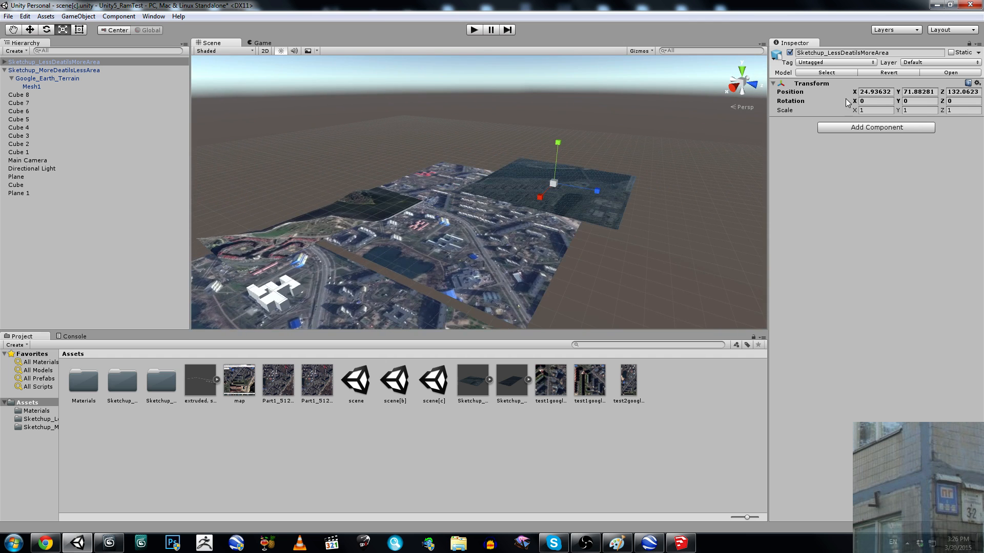
Step: Set the new terrain's position to 0, 0, 0 and its Y scale to 10
{"action": "left_click", "coordinate": [866, 92]}
{"action": "type", "text": "0"}
{"action": "key", "text": "Tab"}
{"action": "type", "text": "0"}
{"action": "key", "text": "Tab"}
{"action": "type", "text": "0"}
{"action": "left_click", "coordinate": [920, 110]}
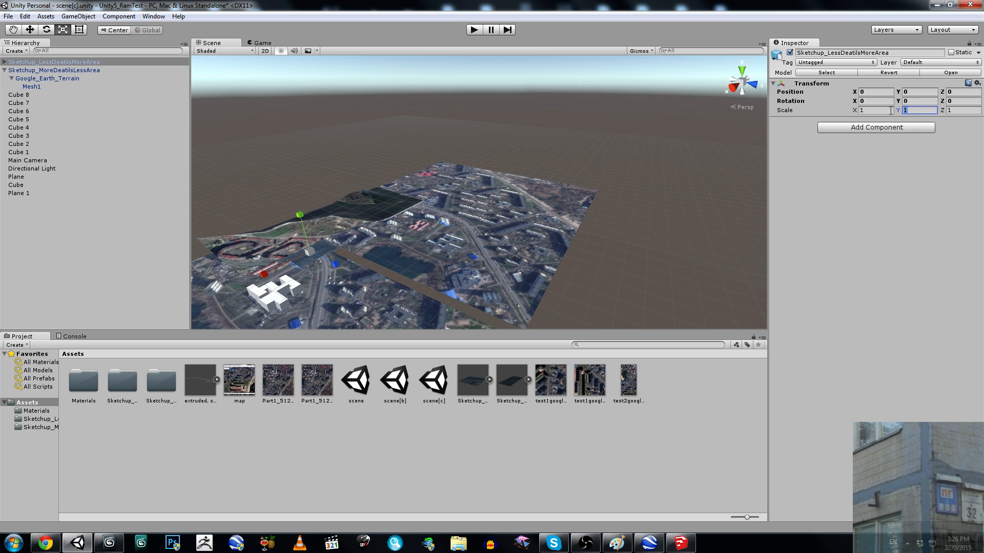
{"action": "key", "text": "Return"}
Step: Raise the new terrain above the other ground pieces, to a Y position of about 31.4
{"action": "key", "text": "f"}
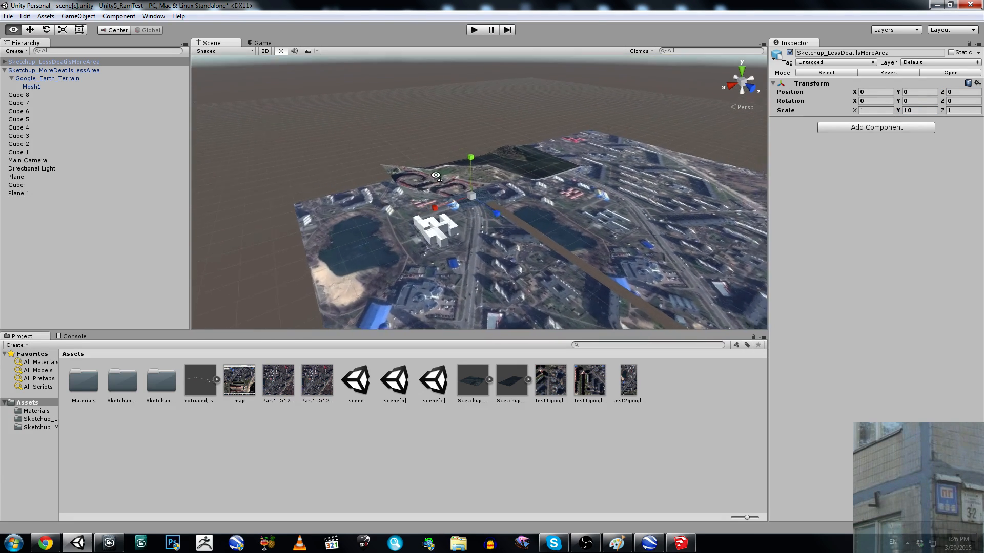
{"action": "key", "text": "w"}
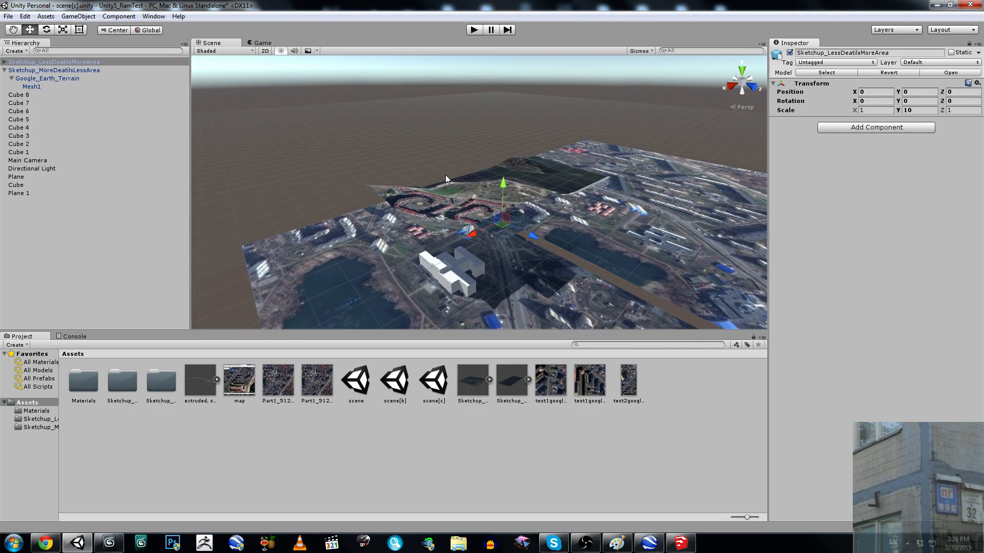
{"action": "left_click_drag", "start_coordinate": [509, 192], "coordinate": [514, 287]}
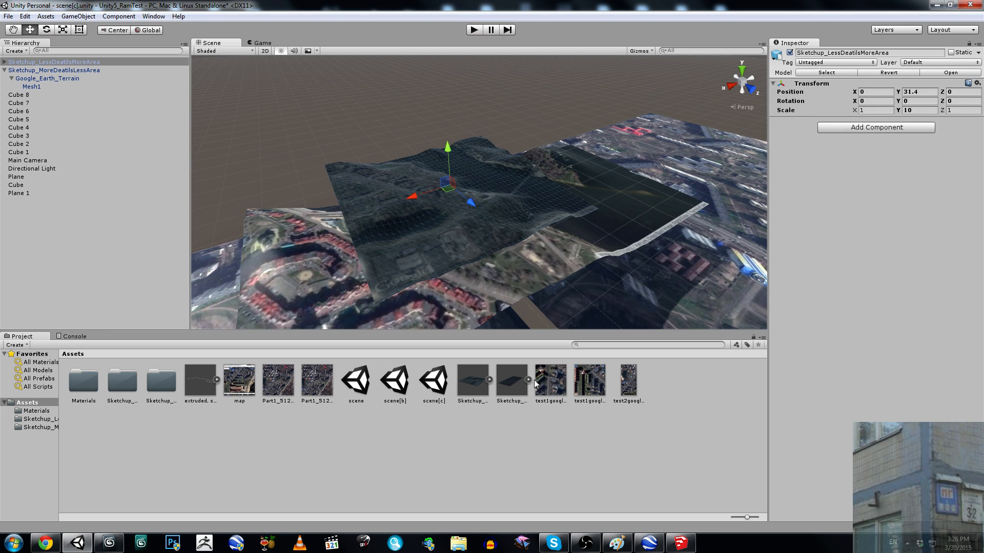
Step: List all project materials and set the Google_Earth_Snapshot material's albedo color to white
{"action": "left_click", "coordinate": [43, 363]}
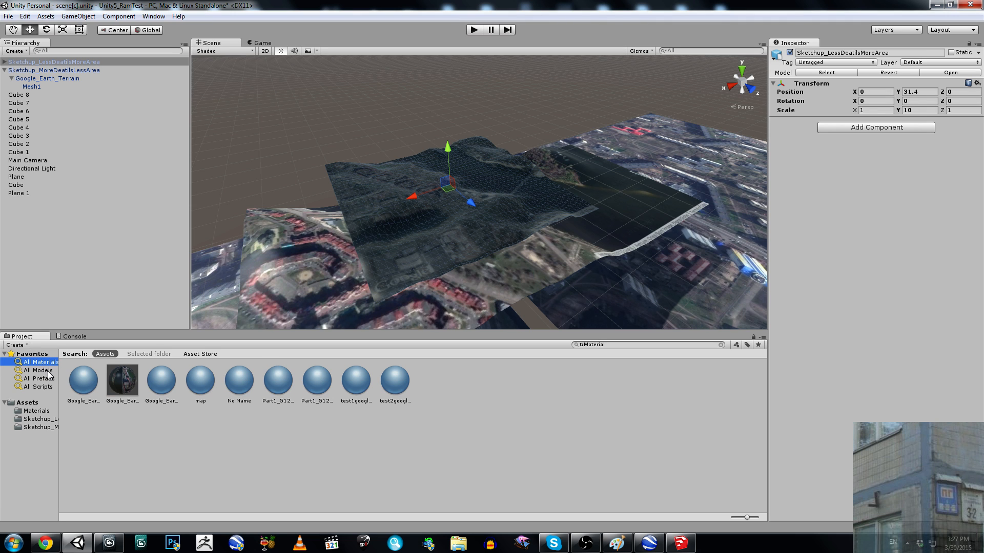
{"action": "left_click", "coordinate": [123, 381]}
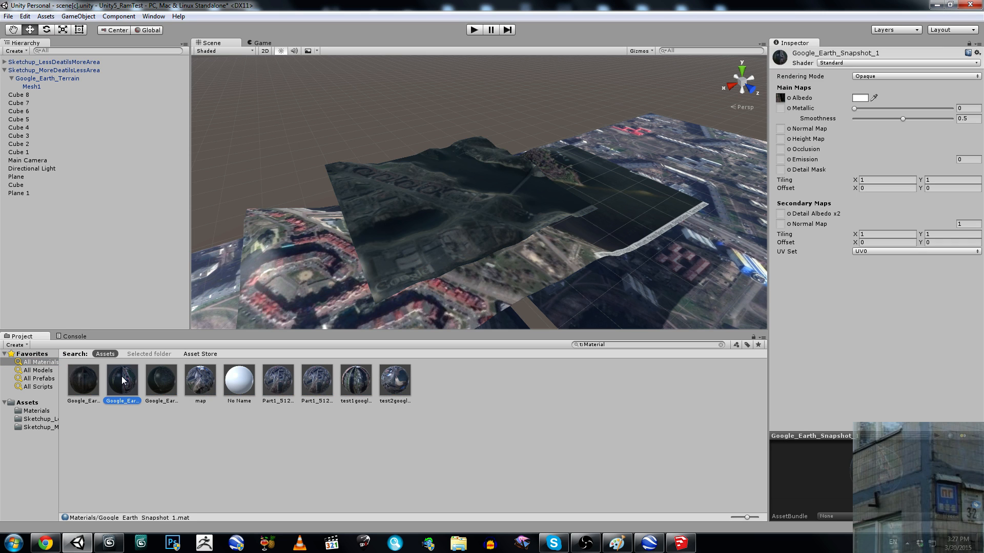
{"action": "left_click", "coordinate": [94, 382]}
{"action": "left_click", "coordinate": [860, 97]}
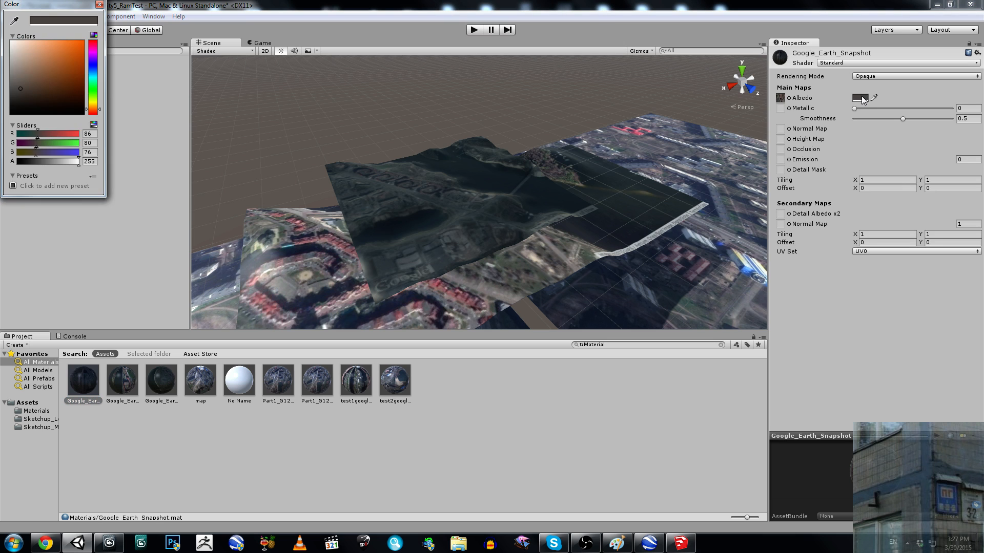
{"action": "left_click_drag", "start_coordinate": [62, 95], "coordinate": [3, 19]}
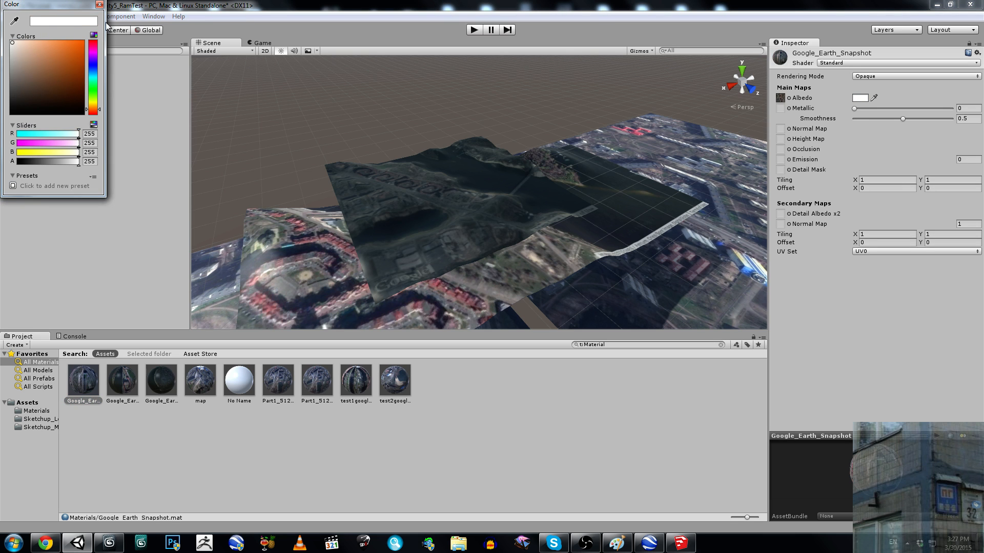
{"action": "left_click", "coordinate": [100, 5]}
Step: Set the albedo color of the remaining dark Google Earth material, used by the new terrain, to white
{"action": "right_click_drag", "start_coordinate": [434, 181], "coordinate": [418, 188]}
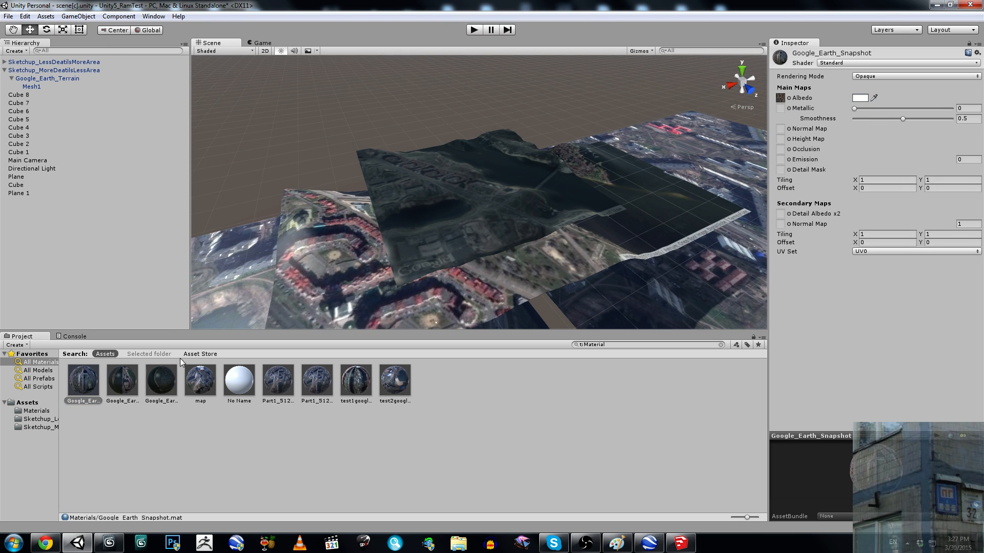
{"action": "left_click", "coordinate": [156, 384]}
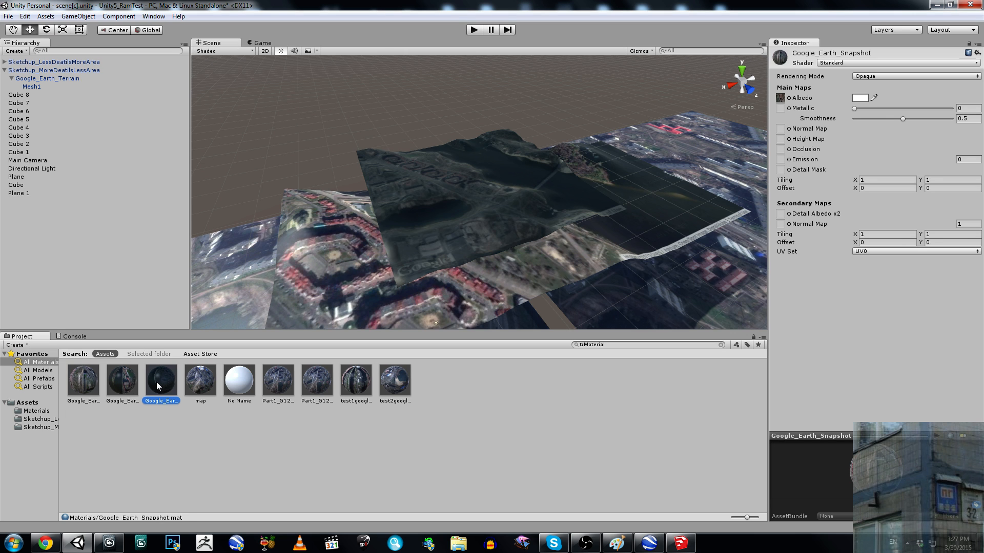
{"action": "left_click", "coordinate": [861, 98]}
{"action": "left_click_drag", "start_coordinate": [77, 97], "coordinate": [3, 6]}
{"action": "left_click", "coordinate": [99, 4]}
Step: Maximize the Scene view and compare the relief and image detail of the two terrains
{"action": "right_click_drag", "start_coordinate": [373, 143], "coordinate": [379, 170]}
{"action": "right_click", "coordinate": [205, 44]}
{"action": "left_click", "coordinate": [228, 46]}
{"action": "right_click_drag", "start_coordinate": [500, 188], "coordinate": [367, 247]}
{"action": "right_click_drag", "start_coordinate": [321, 224], "coordinate": [323, 335]}
{"action": "right_click_drag", "start_coordinate": [343, 285], "coordinate": [285, 309]}
{"action": "right_click_drag", "start_coordinate": [454, 277], "coordinate": [124, 210]}
{"action": "right_click_drag", "start_coordinate": [210, 232], "coordinate": [620, 300]}
{"action": "left_click", "coordinate": [606, 252]}
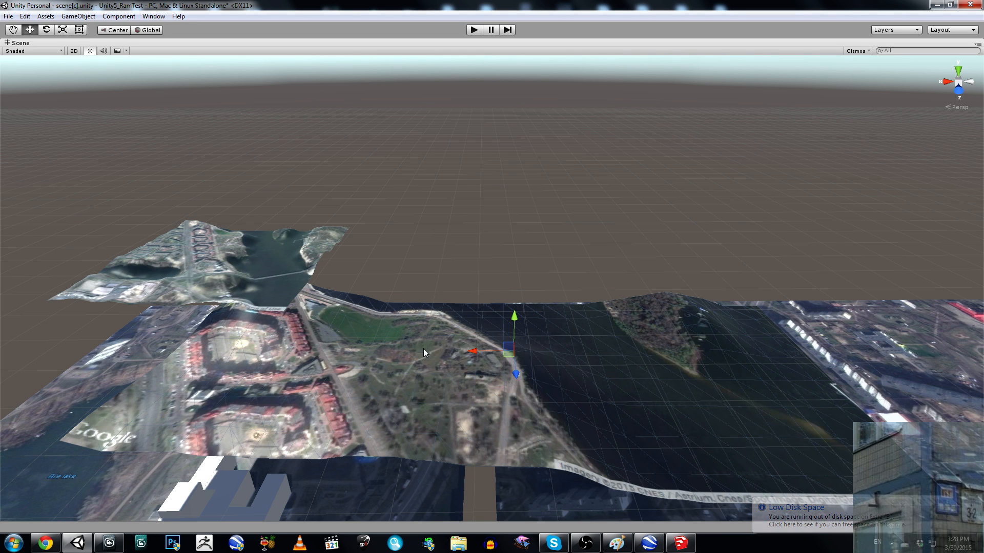
Step: Examine the flat satellite map's apartment blocks and roads up close against the terrains
{"action": "right_click_drag", "start_coordinate": [423, 348], "coordinate": [484, 271]}
{"action": "scroll", "coordinate": [482, 268], "scroll_direction": "up", "scroll_amount": 6}
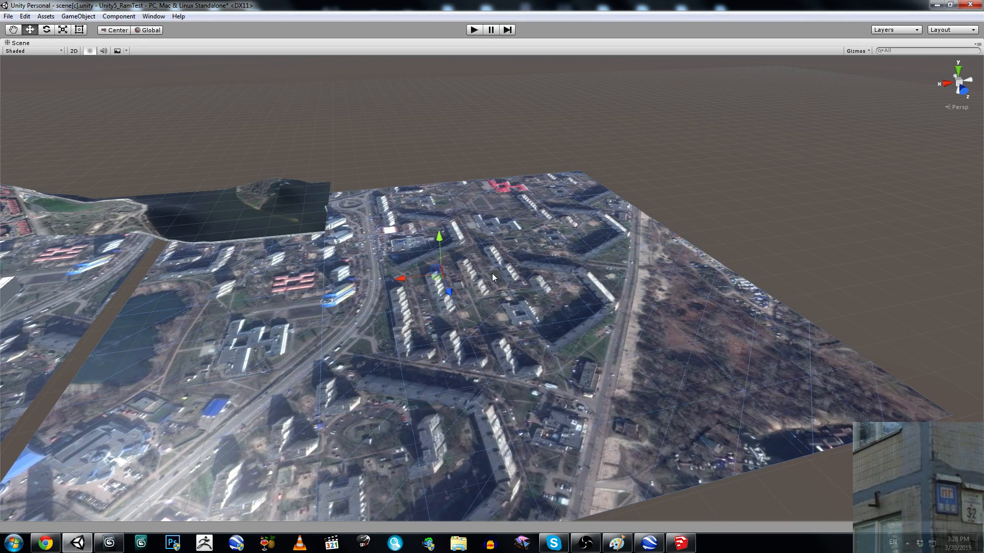
{"action": "right_click_drag", "start_coordinate": [457, 299], "coordinate": [357, 256]}
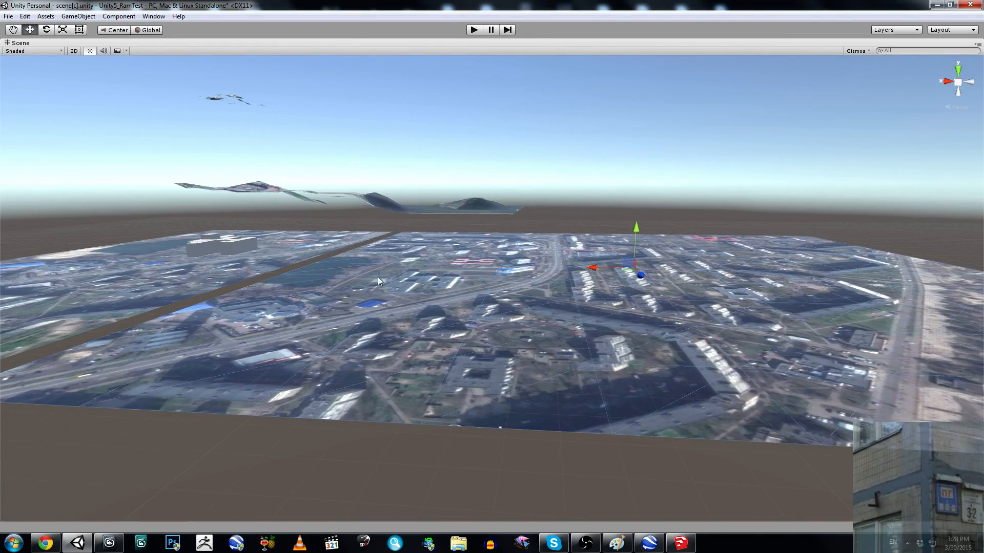
{"action": "right_click_drag", "start_coordinate": [486, 282], "coordinate": [442, 348]}
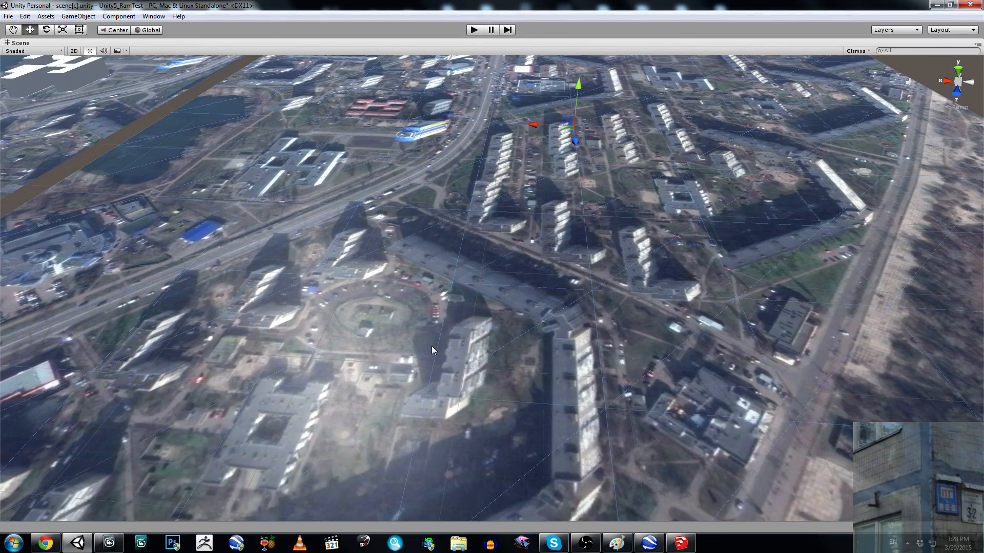
{"action": "right_click_drag", "start_coordinate": [504, 376], "coordinate": [459, 322]}
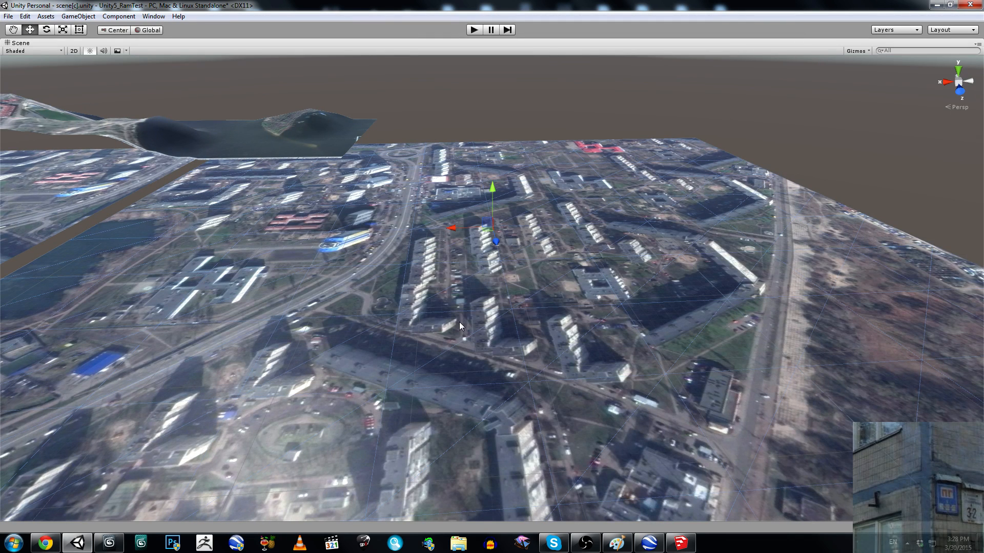
{"action": "right_click_drag", "start_coordinate": [502, 408], "coordinate": [638, 498]}
Step: Switch to Google Earth Pro, show the sidebar and fly to the unnamed saved placemark
{"action": "left_click", "coordinate": [648, 543]}
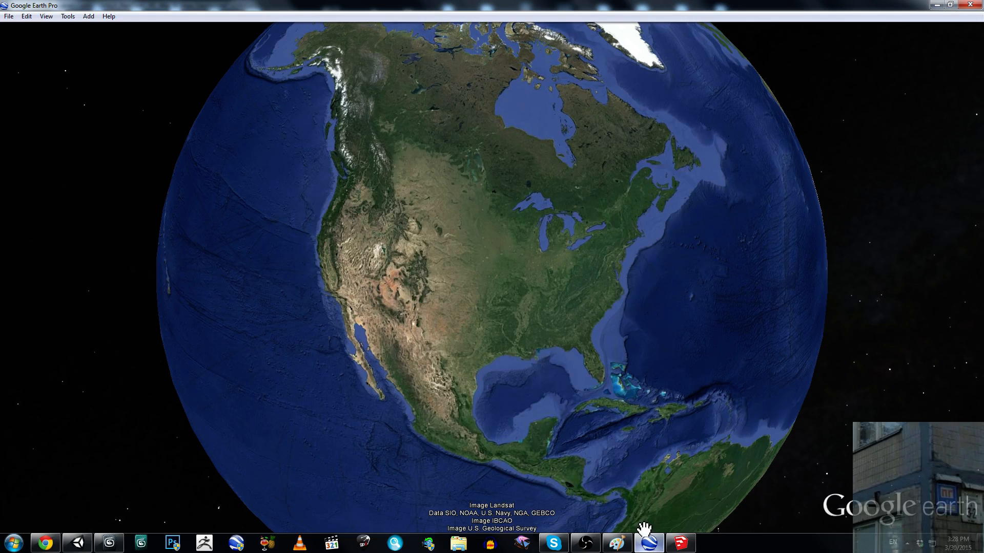
{"action": "left_click", "coordinate": [45, 18]}
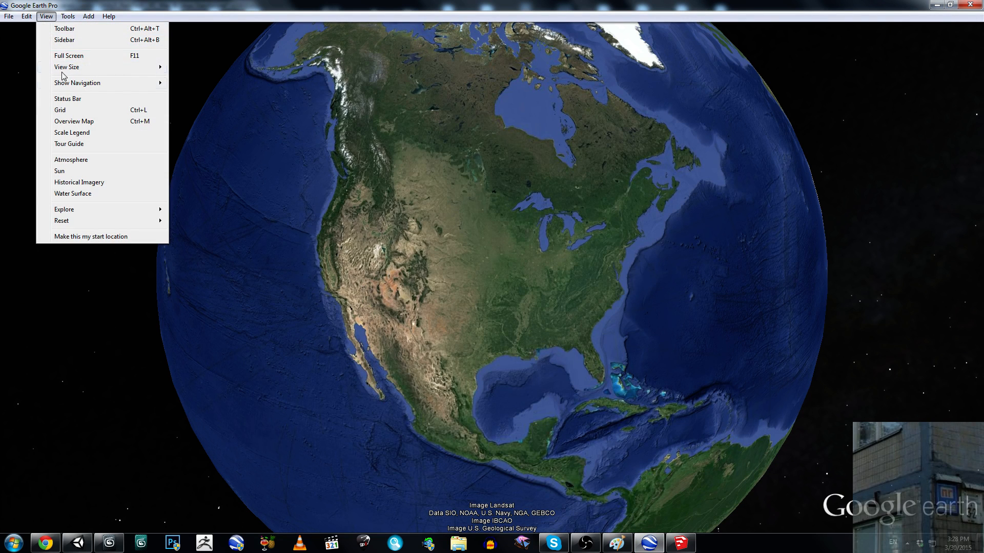
{"action": "left_click", "coordinate": [60, 40]}
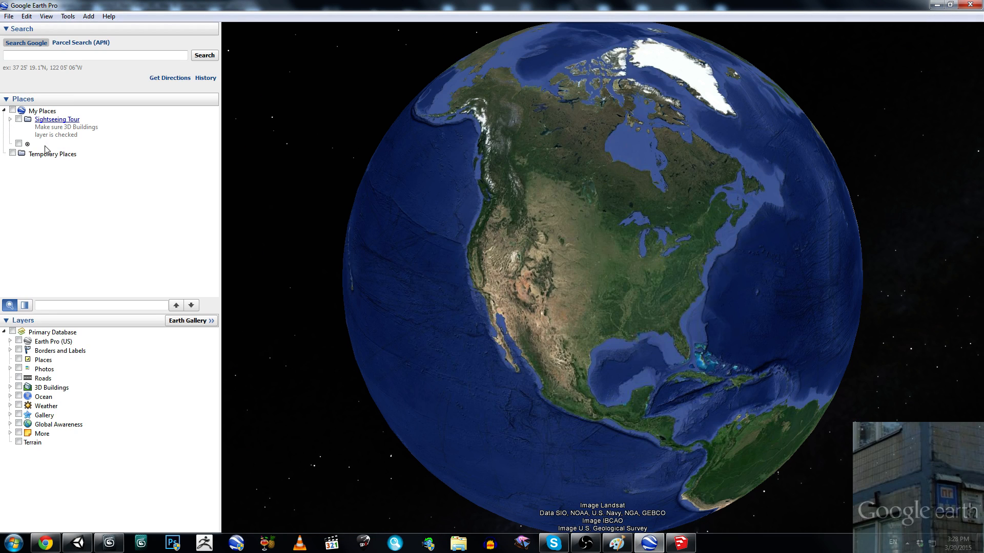
{"action": "double_click", "coordinate": [45, 145]}
{"action": "left_click", "coordinate": [46, 15]}
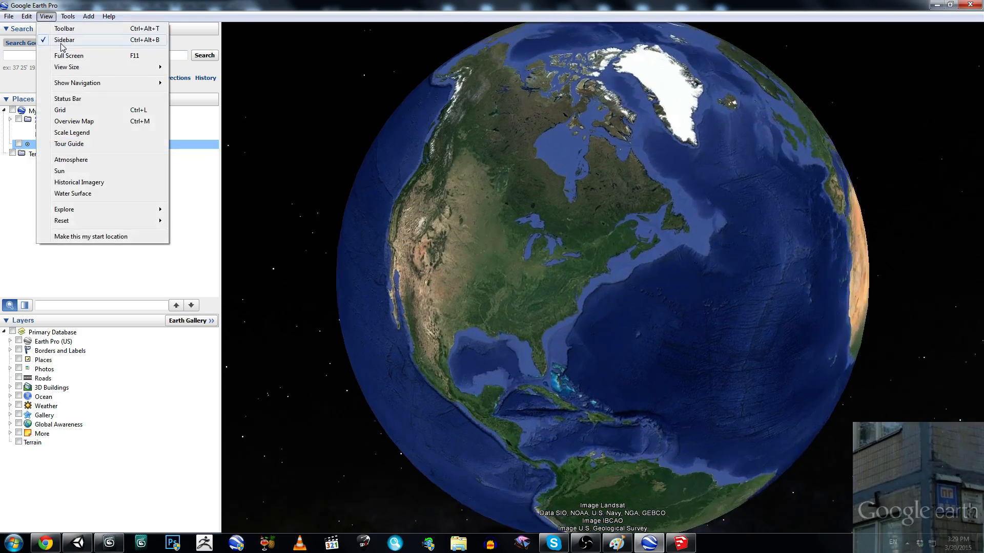
{"action": "left_click", "coordinate": [61, 41]}
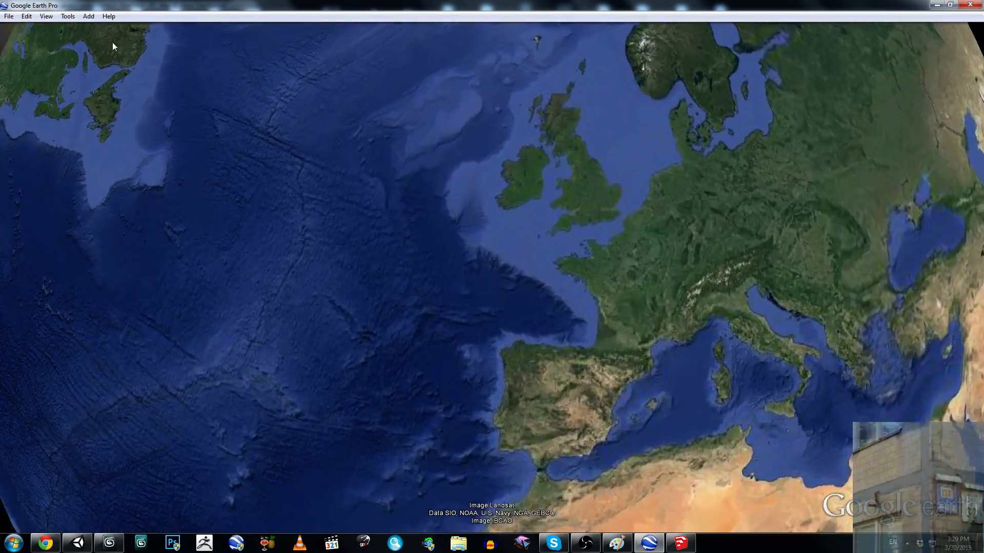
{"action": "left_click", "coordinate": [46, 16]}
{"action": "left_click", "coordinate": [61, 41]}
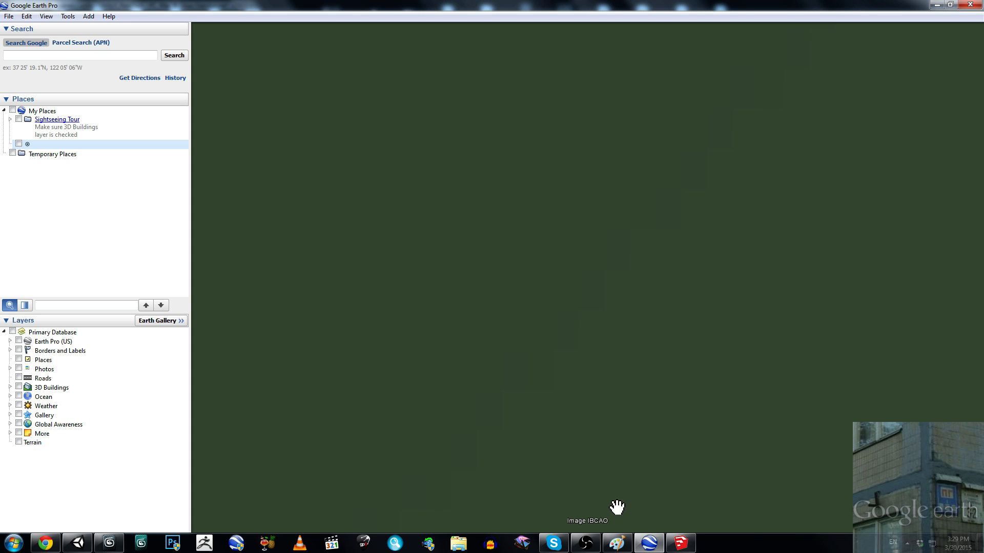
{"action": "mouse_move", "coordinate": [597, 527]}
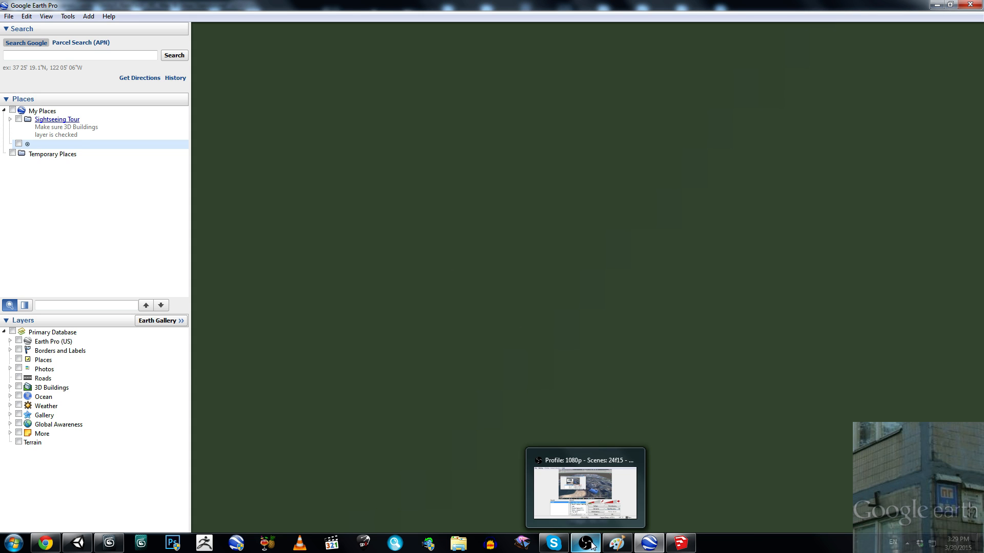
{"action": "left_click", "coordinate": [586, 543]}
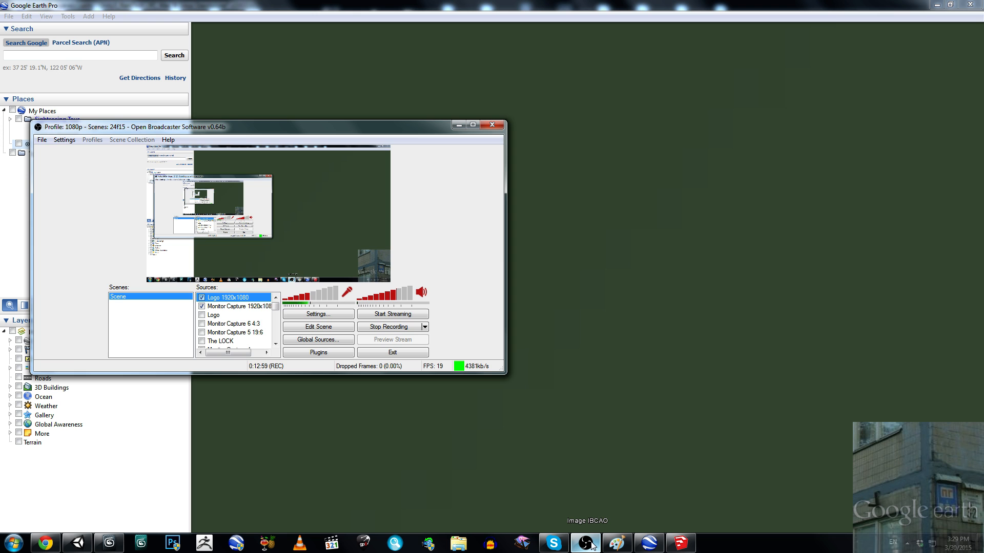
{"action": "left_click", "coordinate": [702, 4]}
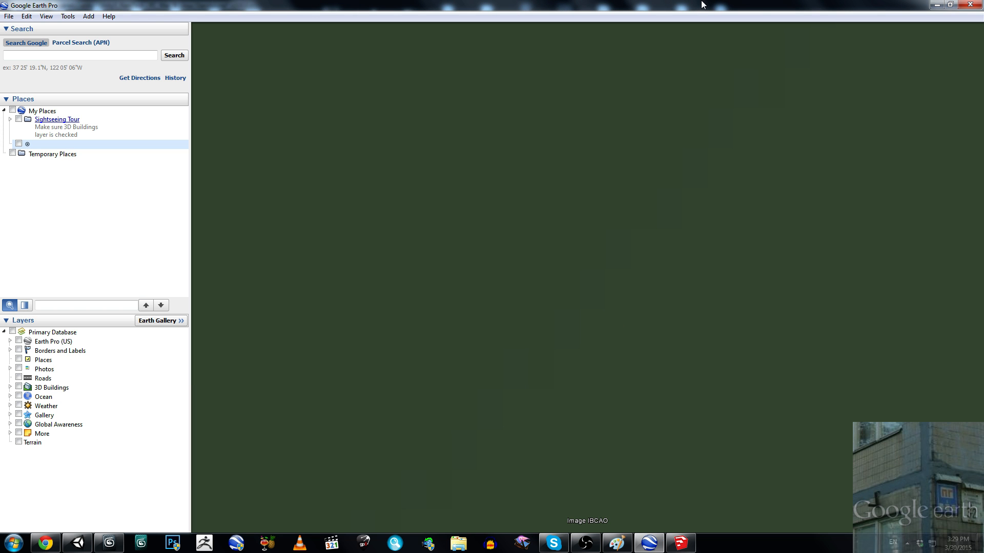
Step: Restart Google Earth Pro, turning the 1920x1080 monitor capture in Open Broadcaster Software off and back on meanwhile
{"action": "left_click", "coordinate": [970, 5]}
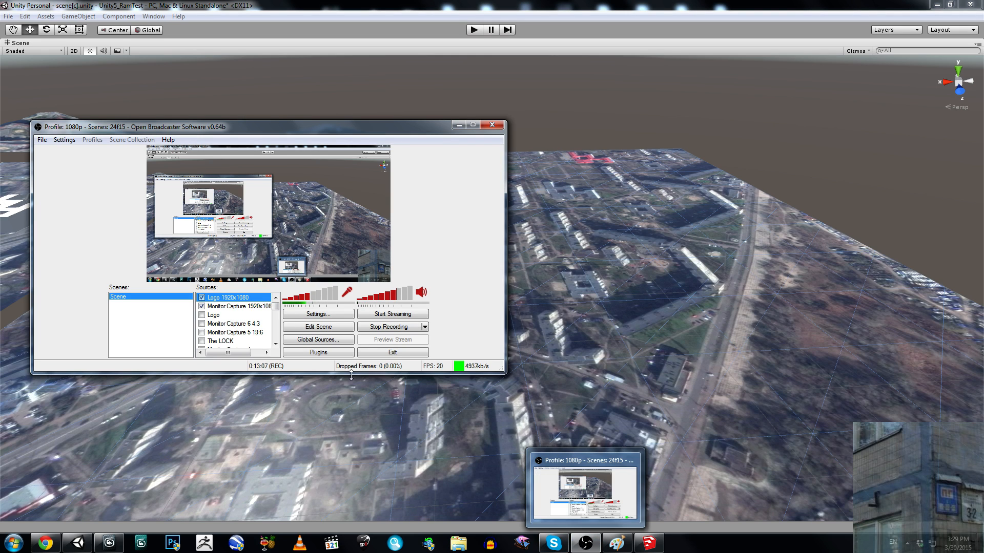
{"action": "left_click", "coordinate": [202, 306]}
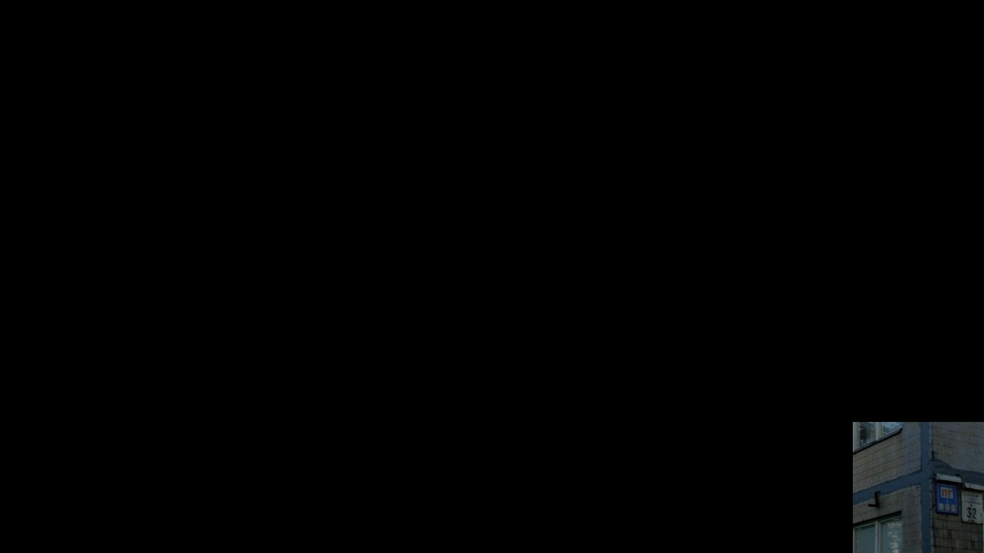
{"action": "left_click", "coordinate": [203, 306]}
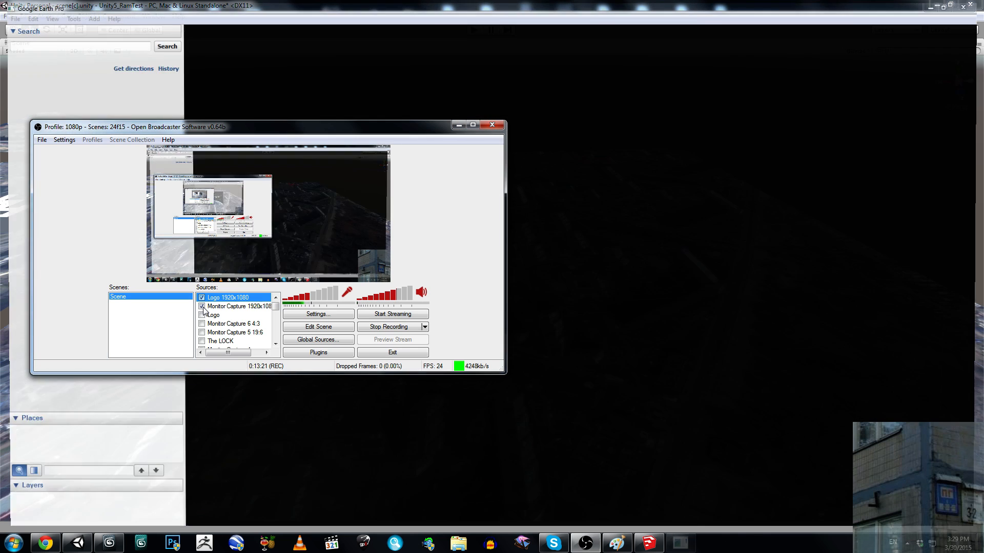
{"action": "left_click", "coordinate": [458, 124]}
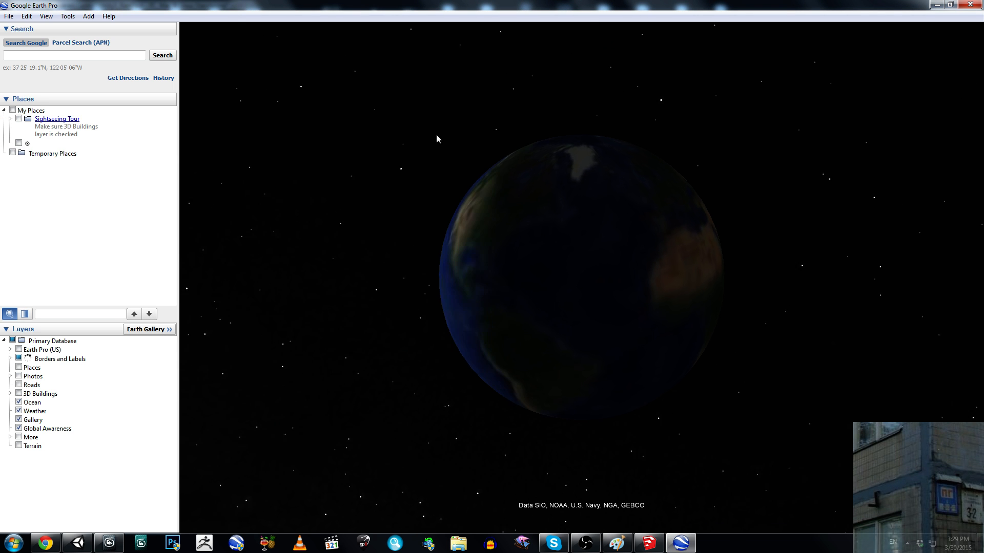
Step: Fly to the unnamed saved placemark, hide the sidebar and look over the apartment blocks to the south
{"action": "left_click", "coordinate": [48, 145]}
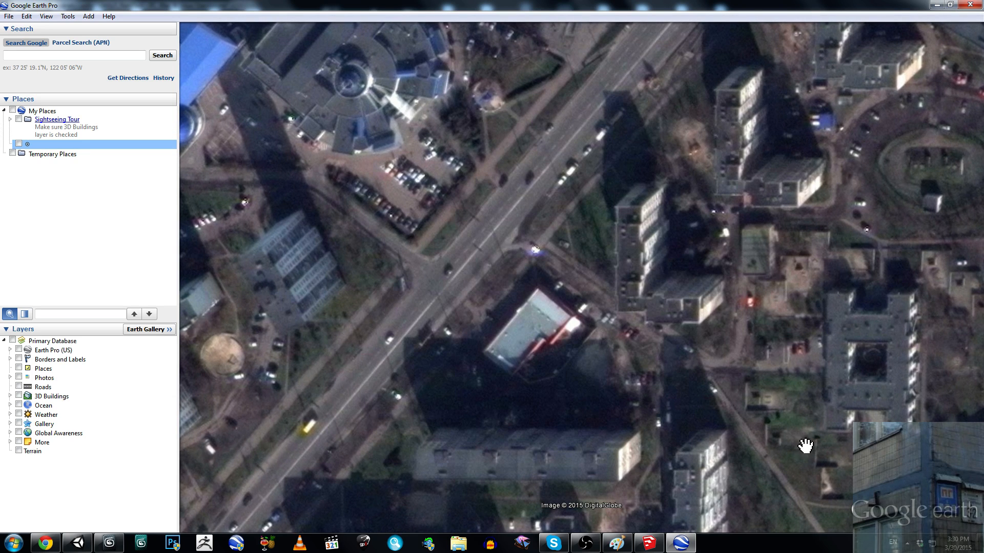
{"action": "left_click", "coordinate": [46, 16]}
{"action": "left_click", "coordinate": [56, 38]}
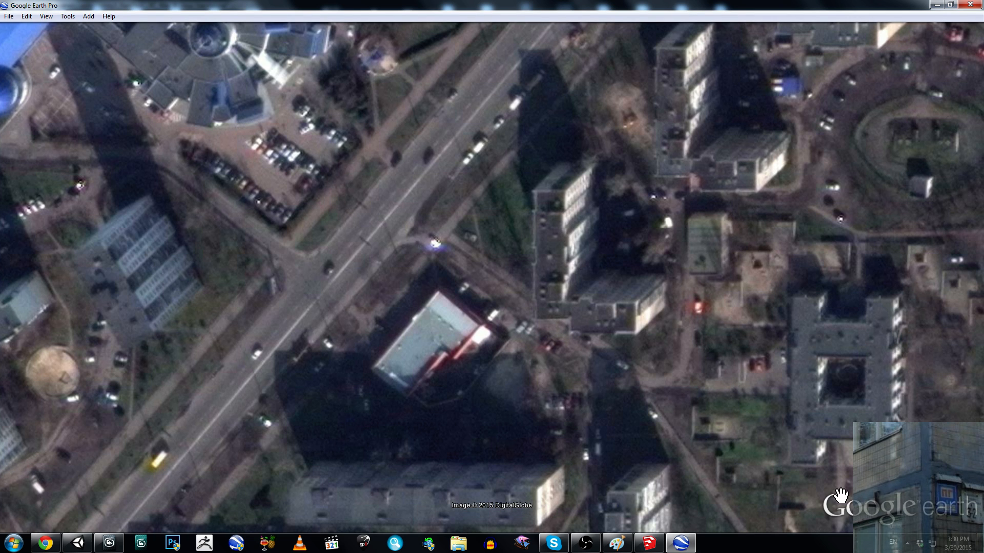
{"action": "left_click_drag", "start_coordinate": [799, 468], "coordinate": [769, 80]}
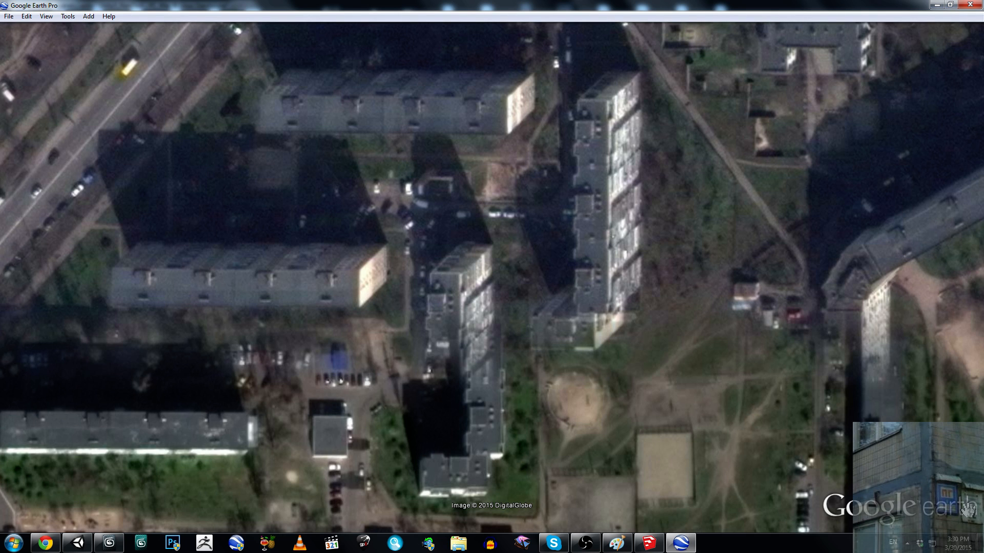
{"action": "key", "text": "Down"}
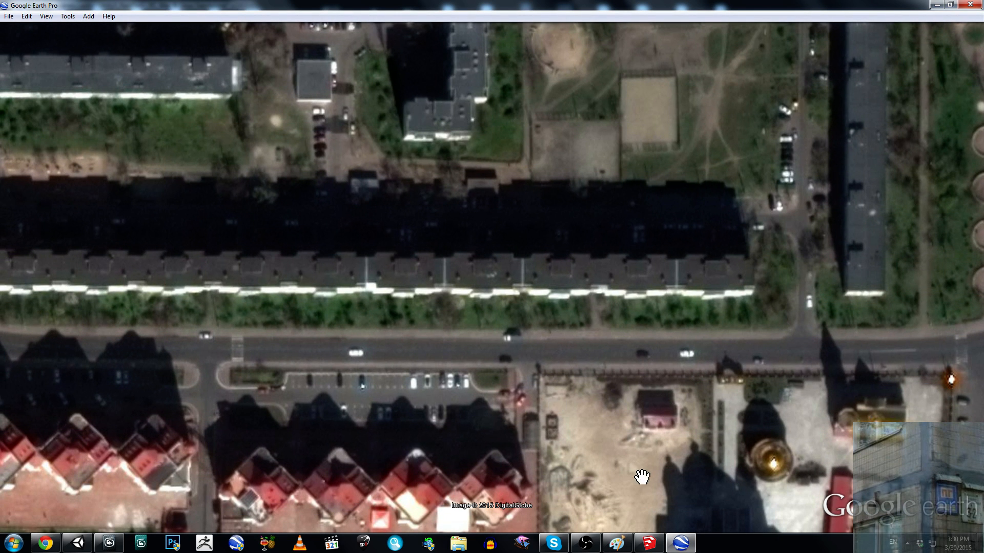
Step: Switch to Unity and examine the flat satellite map planes and the raised terrains from several angles
{"action": "left_click", "coordinate": [77, 543]}
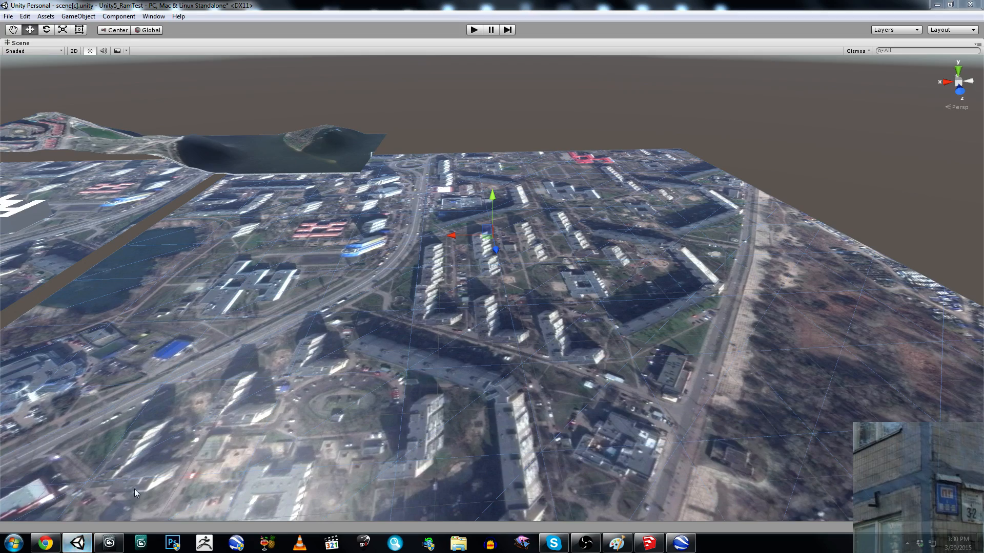
{"action": "left_click_drag", "start_coordinate": [391, 285], "coordinate": [439, 152], "text": "alt"}
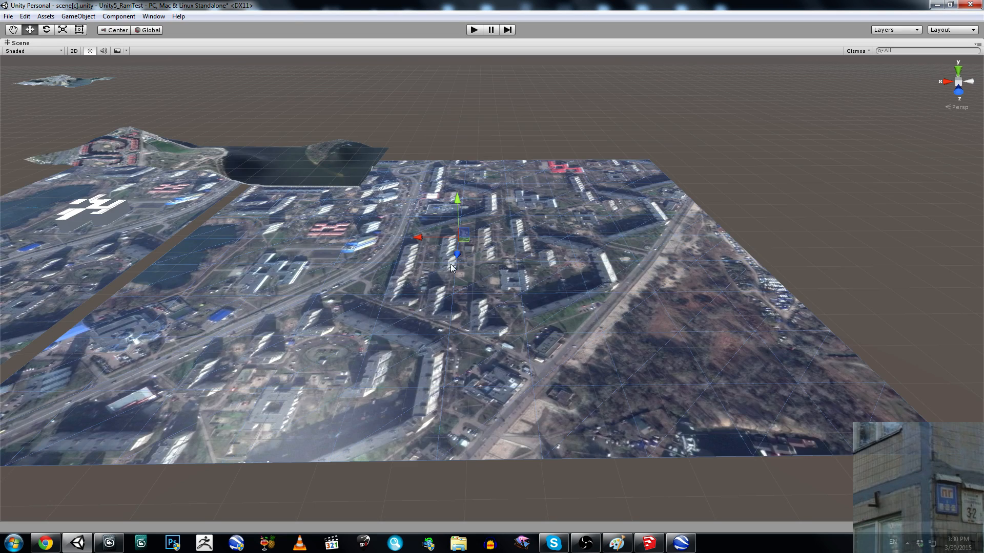
{"action": "scroll", "coordinate": [524, 94], "scroll_direction": "down", "scroll_amount": 5}
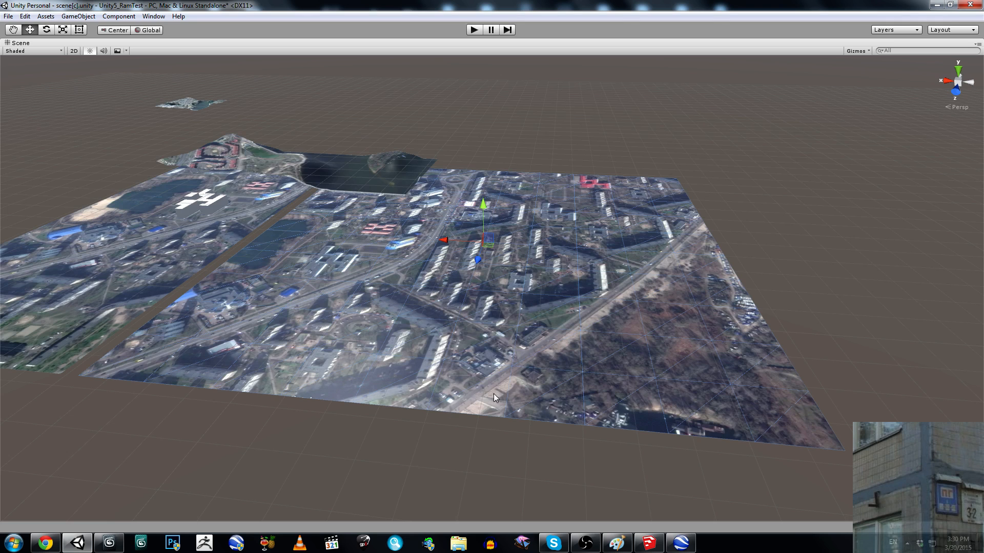
{"action": "left_click_drag", "start_coordinate": [430, 279], "coordinate": [428, 267], "text": "alt"}
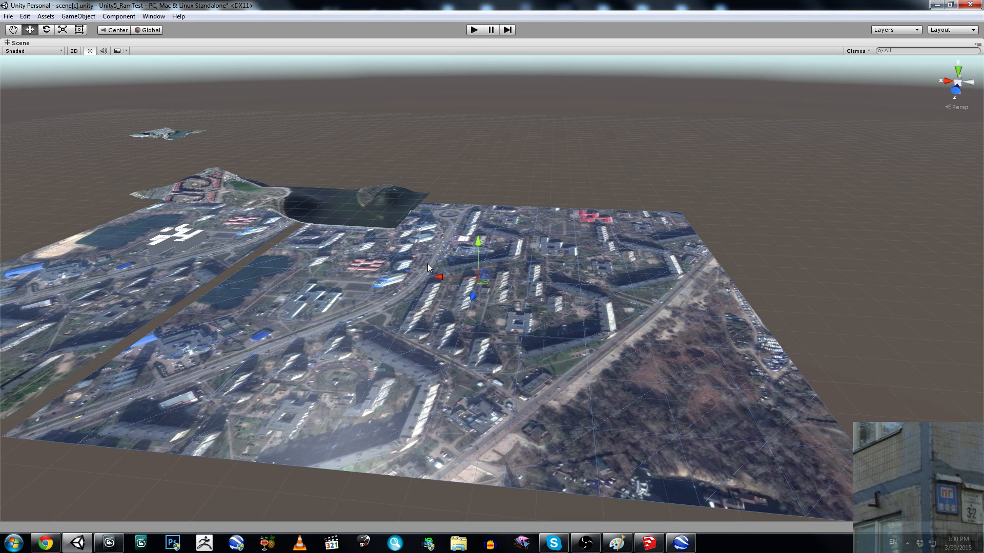
{"action": "left_click_drag", "start_coordinate": [428, 267], "coordinate": [365, 135], "text": "alt"}
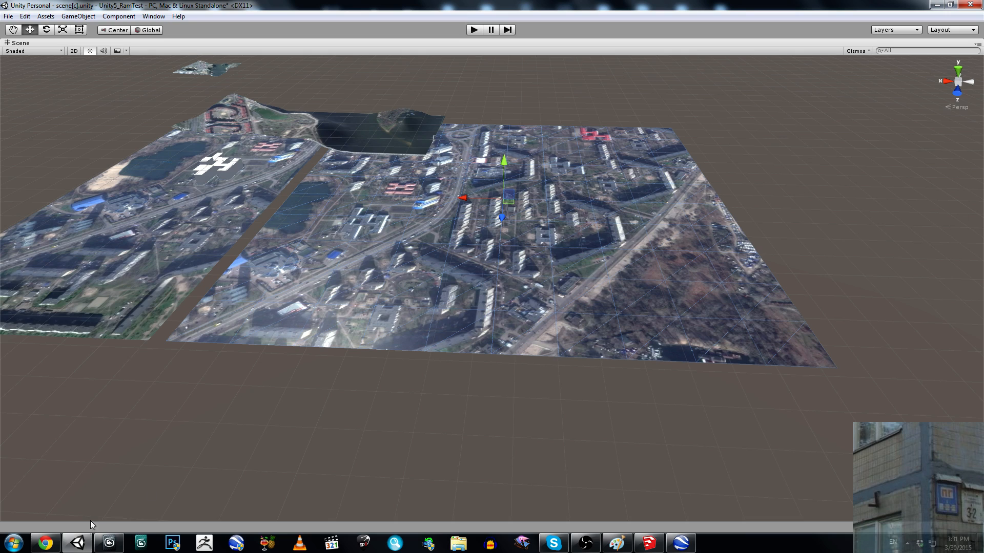
{"action": "left_click_drag", "start_coordinate": [364, 241], "coordinate": [380, 282], "text": "alt"}
{"action": "right_click_drag", "start_coordinate": [637, 332], "coordinate": [681, 294]}
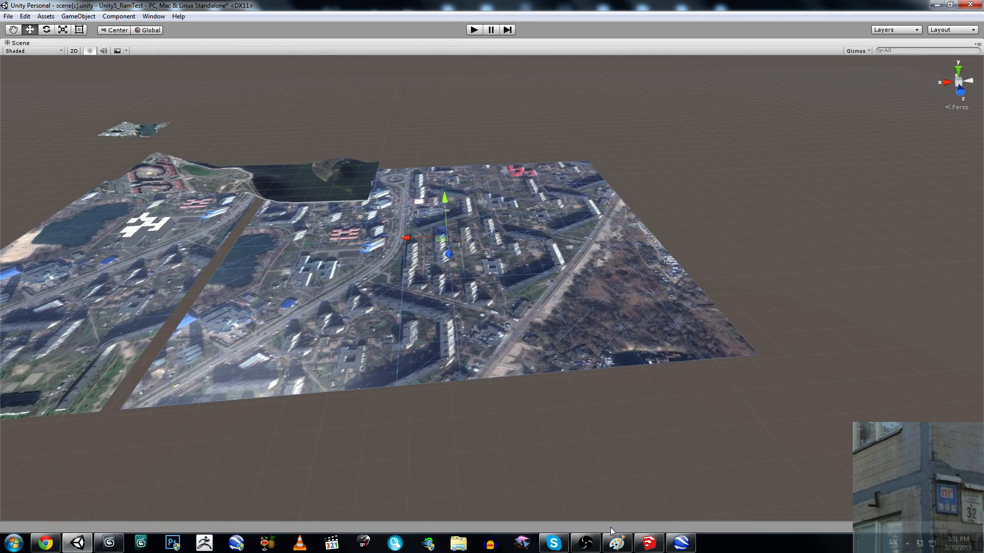
Step: Review the Paint sketch of adjoining 2048 by 2048 tiles, switching briefly to 3ds Max in between
{"action": "left_click", "coordinate": [616, 542]}
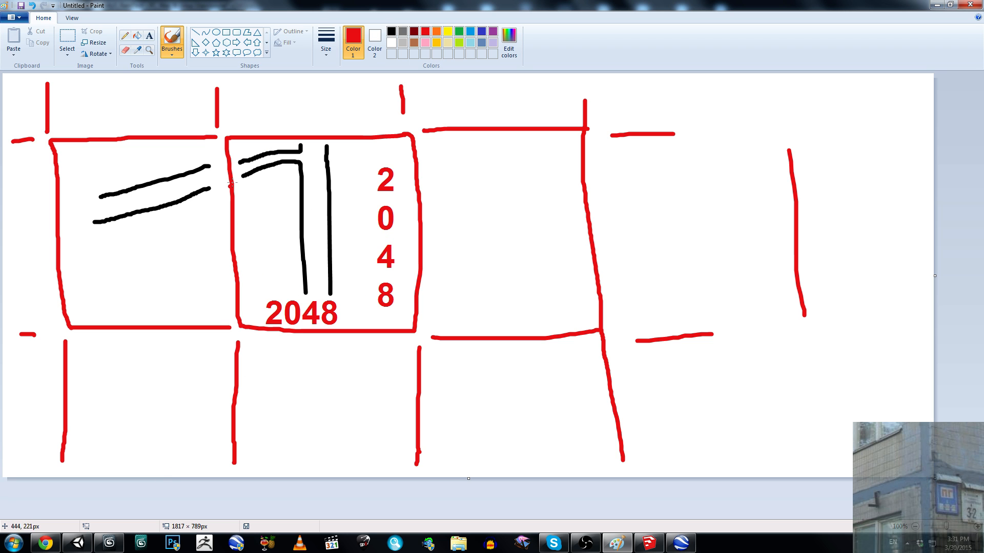
{"action": "mouse_move", "coordinate": [109, 542]}
{"action": "left_click", "coordinate": [211, 461]}
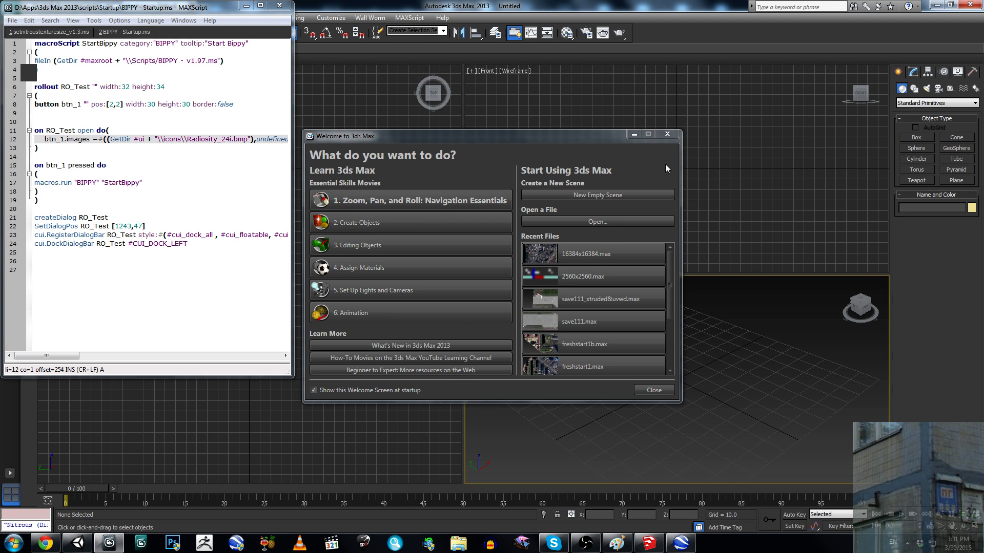
{"action": "mouse_move", "coordinate": [584, 142]}
{"action": "left_mouse_down"}
{"action": "mouse_move", "coordinate": [493, 219]}
{"action": "mouse_move", "coordinate": [498, 213]}
{"action": "left_mouse_up"}
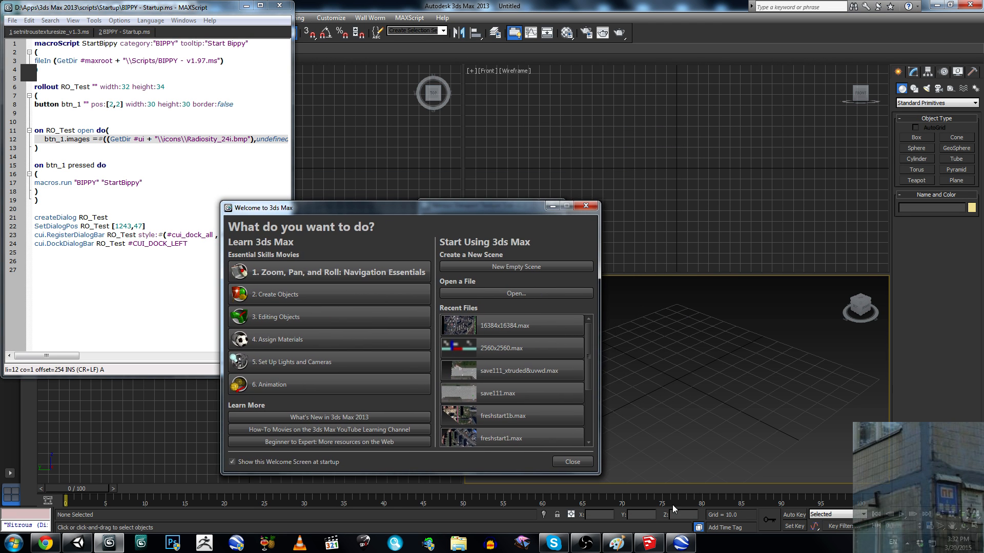
{"action": "left_click", "coordinate": [619, 542]}
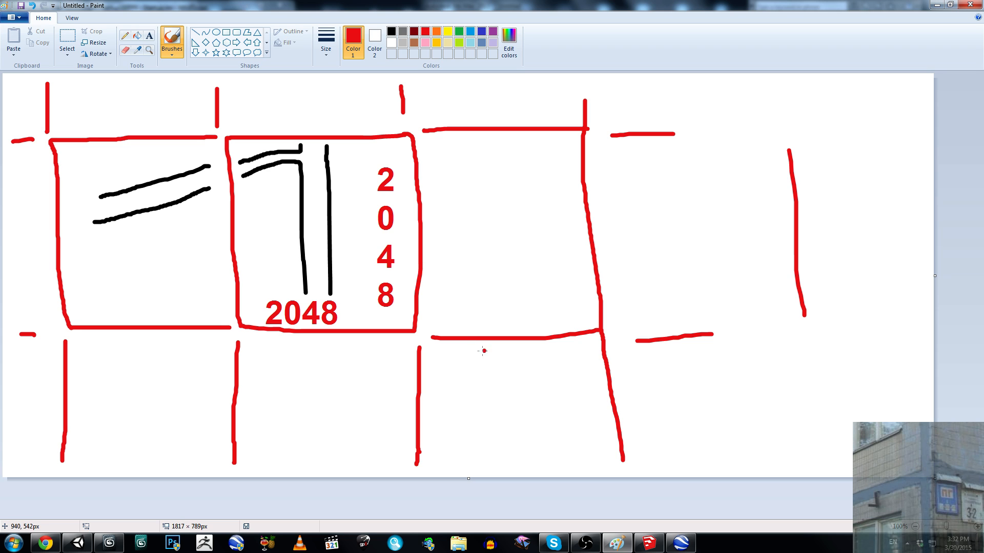
Step: Switch to 3ds Max and close the welcome screen, the Nitrous texture size dialog and the MAXScript editor
{"action": "left_click", "coordinate": [116, 542]}
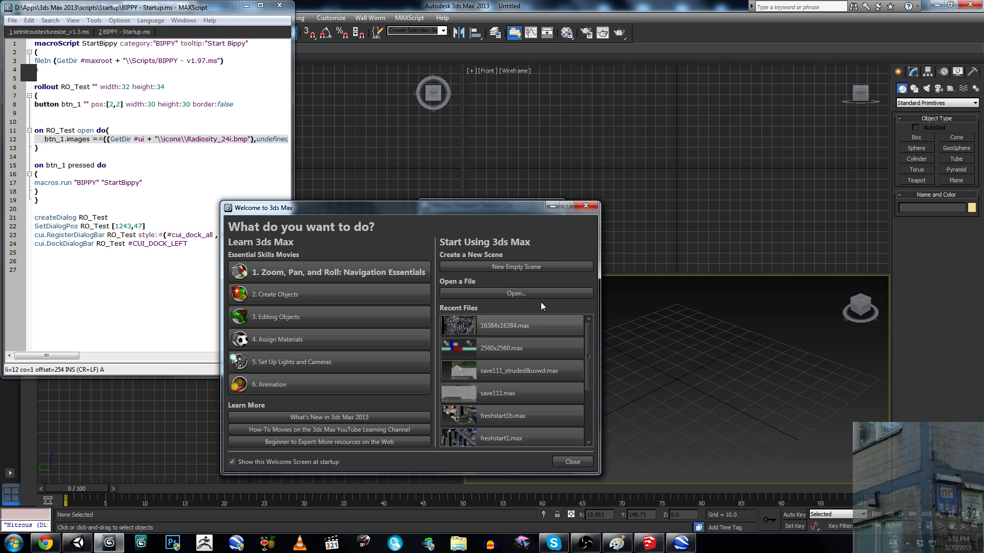
{"action": "left_click", "coordinate": [592, 207]}
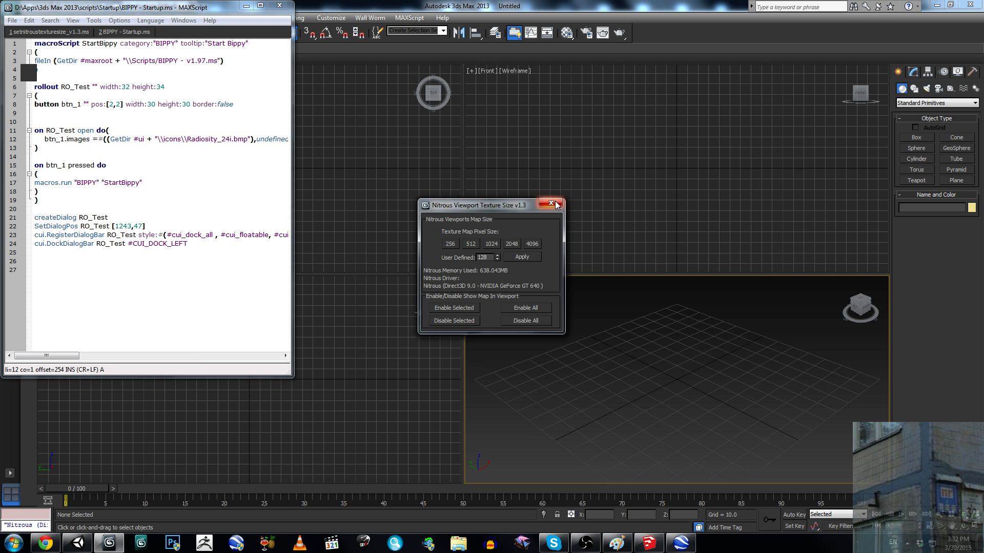
{"action": "left_click", "coordinate": [565, 201]}
{"action": "left_click", "coordinate": [280, 6]}
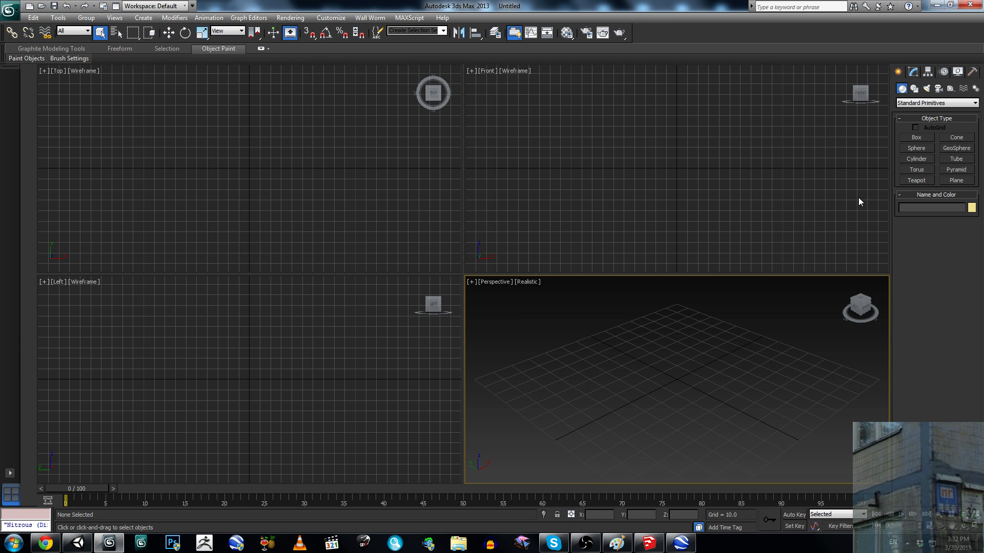
Step: Change the Perspective viewport to an enlarged Top view and draw a plane about 741 long and 1061 wide
{"action": "left_click", "coordinate": [949, 178]}
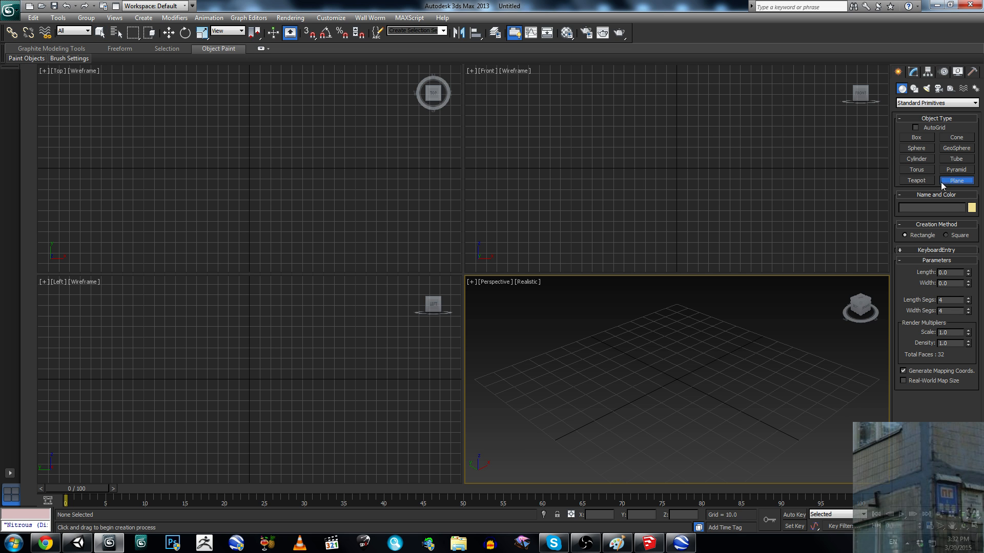
{"action": "left_click", "coordinate": [496, 283]}
{"action": "left_click", "coordinate": [519, 342]}
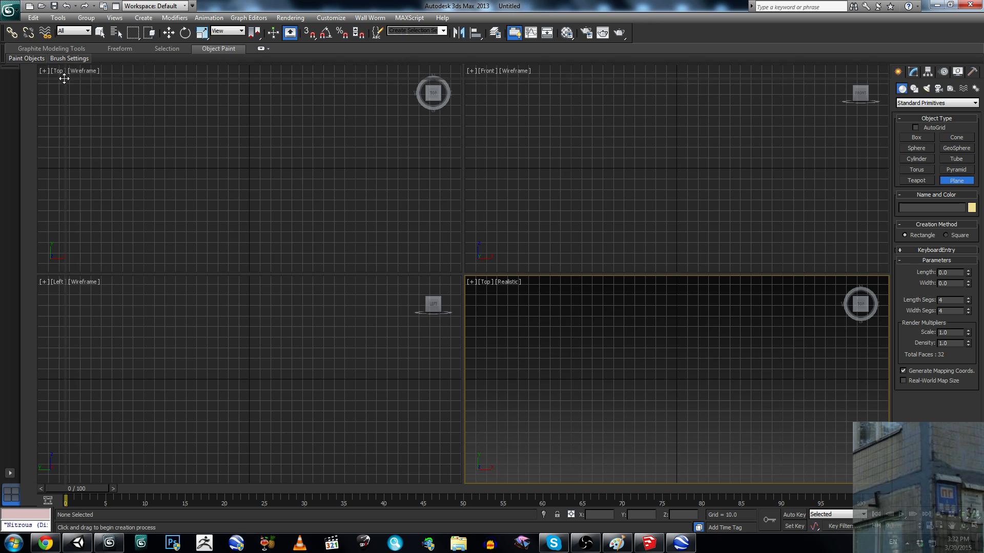
{"action": "key", "text": "alt+w"}
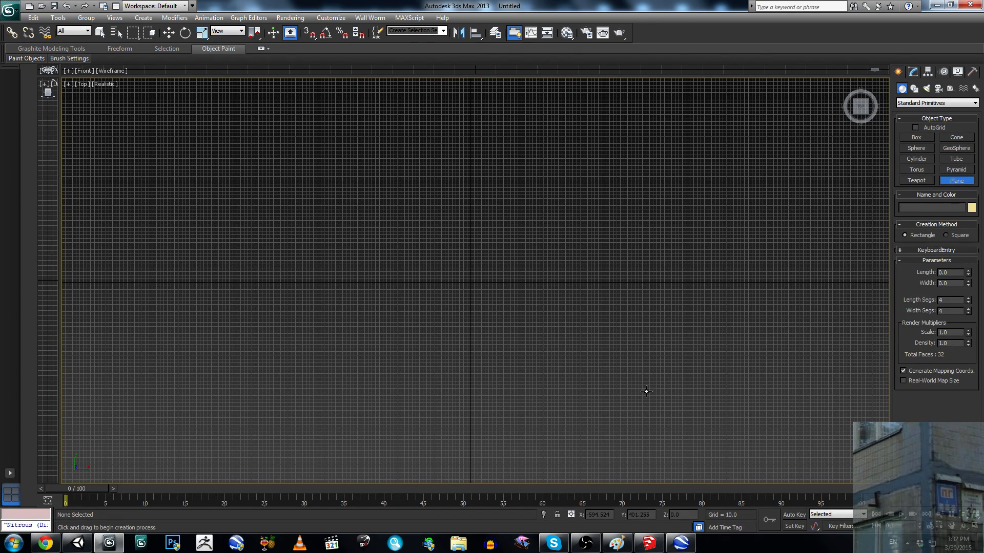
{"action": "left_click_drag", "start_coordinate": [249, 131], "coordinate": [644, 408]}
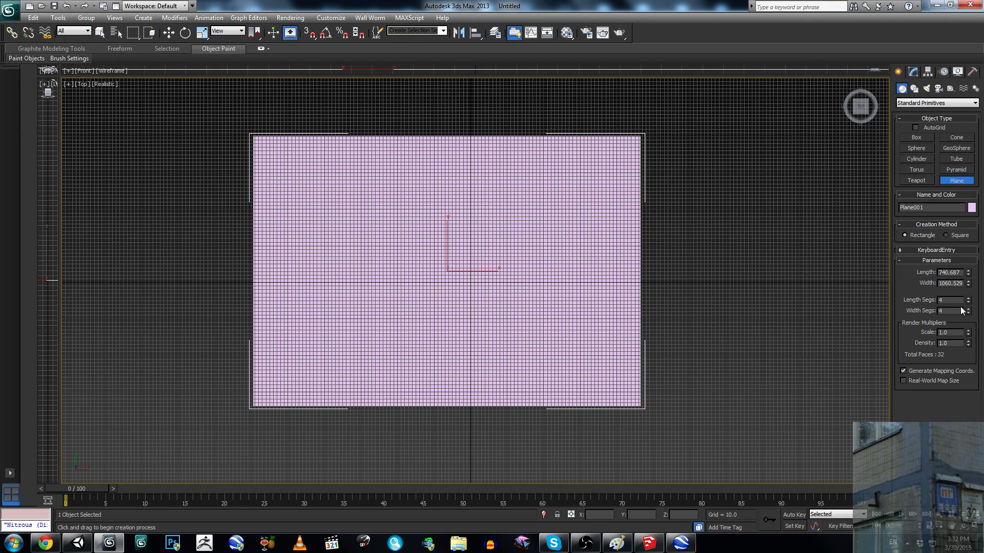
Step: Set the plane's length and width segments to 8 and its length and width to 16384
{"action": "double_click", "coordinate": [943, 310]}
{"action": "type", "text": "8"}
{"action": "left_click_drag", "start_coordinate": [961, 272], "coordinate": [920, 272]}
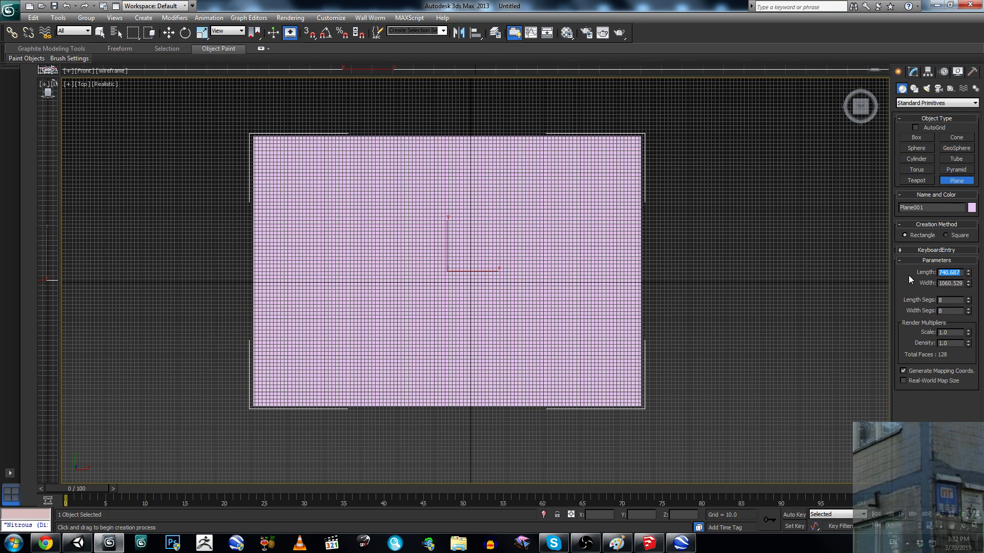
{"action": "type", "text": "16384"}
{"action": "key", "text": "Tab"}
{"action": "type", "text": "16"}
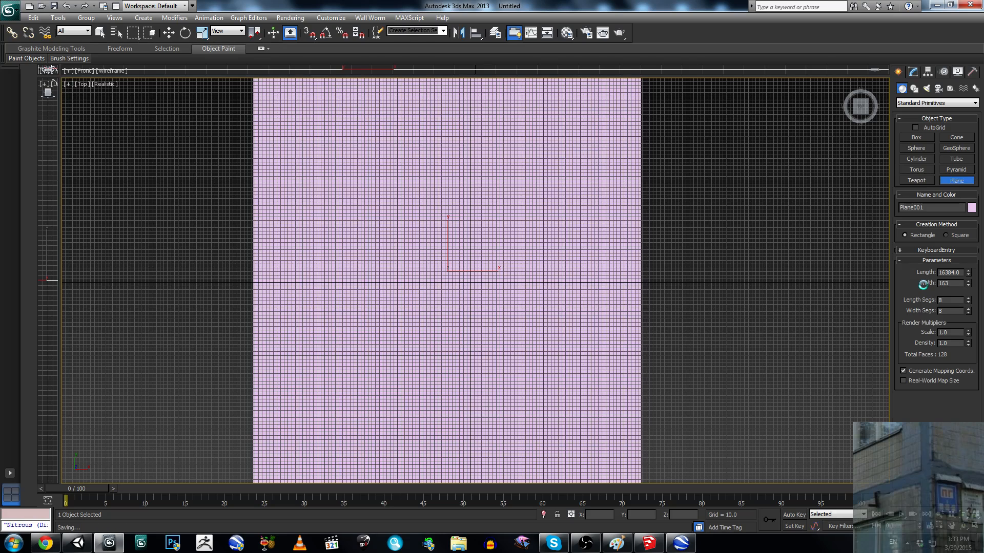
{"action": "type", "text": "384"}
Step: Show edged faces in the Top viewport and hide its grid, with the whole plane in view
{"action": "left_click", "coordinate": [104, 84]}
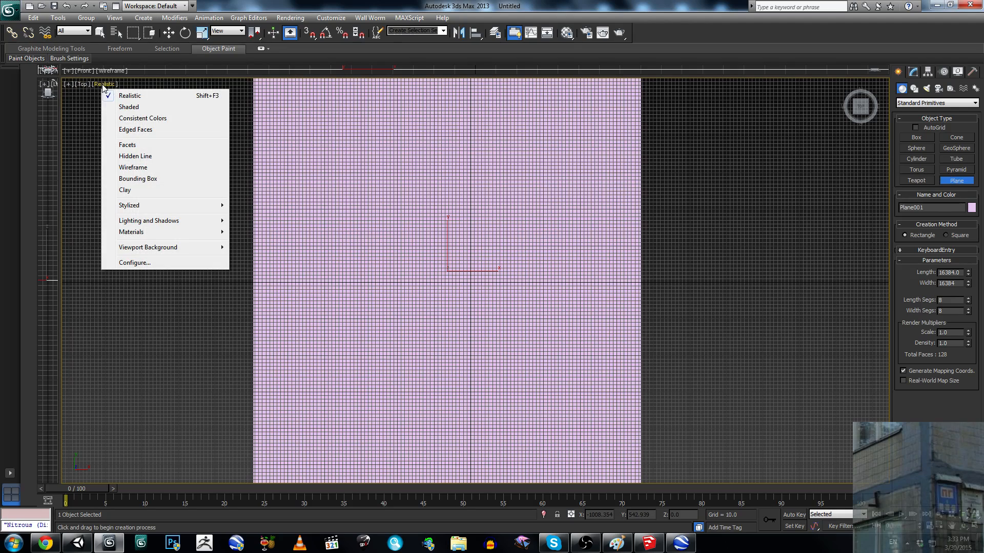
{"action": "left_click", "coordinate": [131, 129]}
{"action": "left_click", "coordinate": [69, 85]}
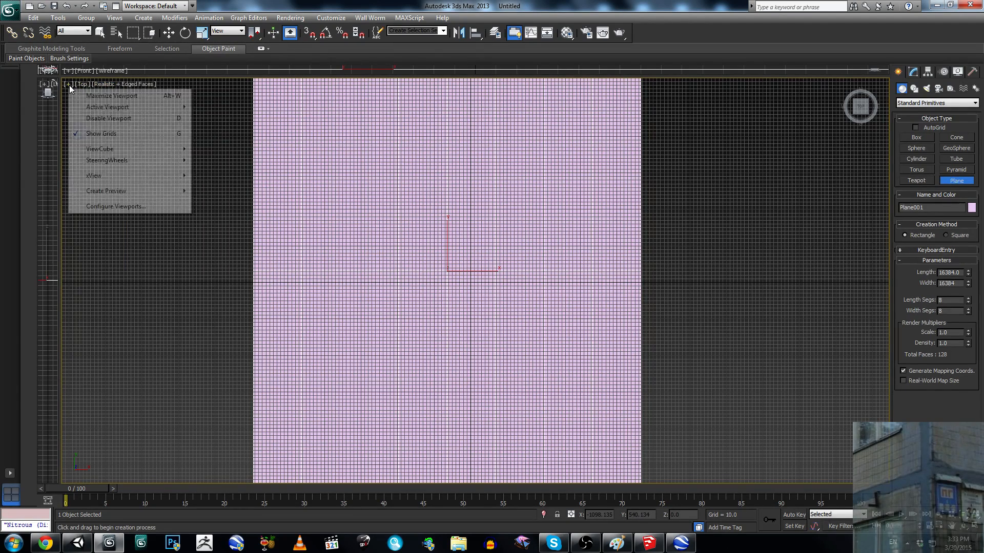
{"action": "left_click", "coordinate": [105, 132]}
{"action": "middle_click_drag", "start_coordinate": [455, 239], "coordinate": [411, 237]}
{"action": "scroll", "coordinate": [409, 237], "scroll_direction": "down", "scroll_amount": 10}
{"action": "scroll", "coordinate": [466, 253], "scroll_direction": "down", "scroll_amount": 5}
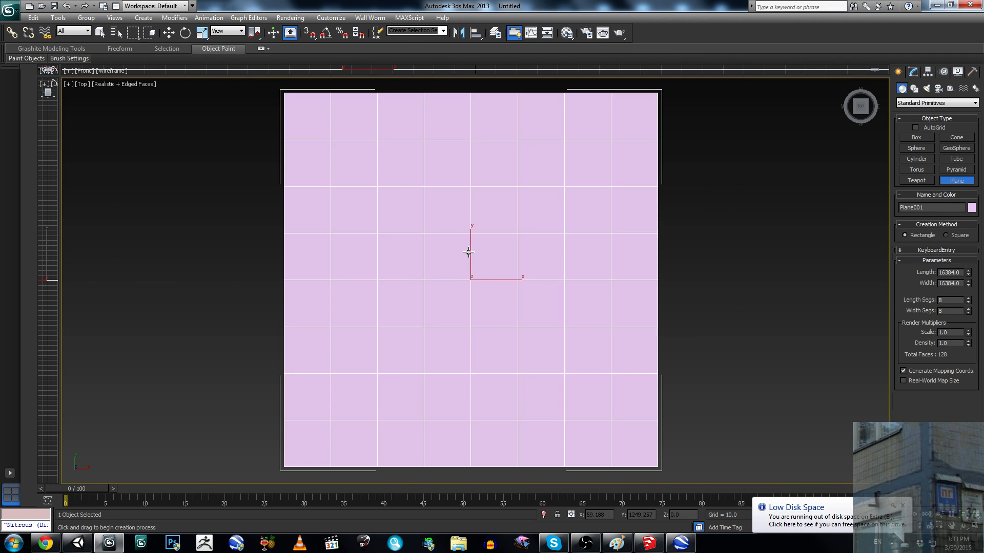
{"action": "scroll", "coordinate": [450, 254], "scroll_direction": "up", "scroll_amount": 2}
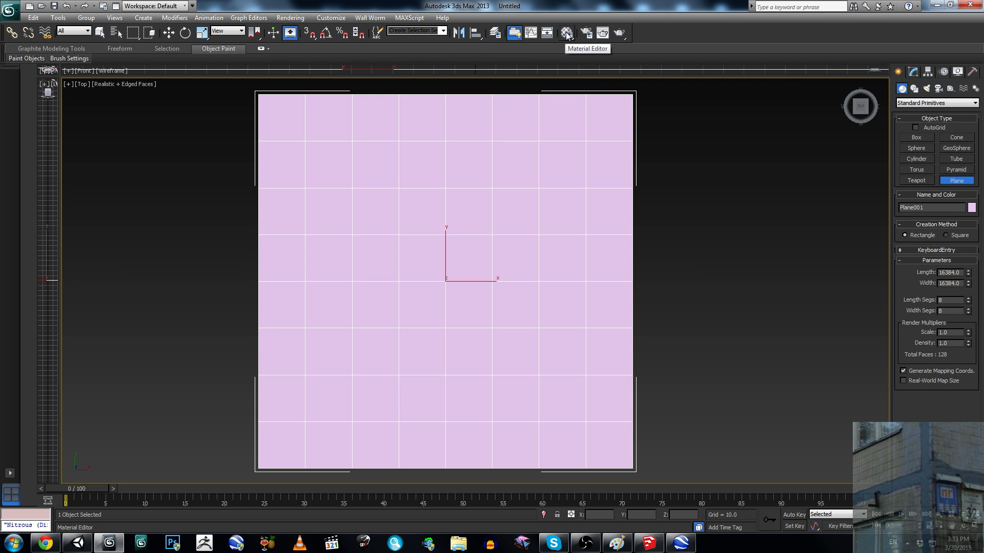
Step: Add a UVW Map modifier to the plane and an Unwrap UVW modifier above it
{"action": "left_click", "coordinate": [913, 72]}
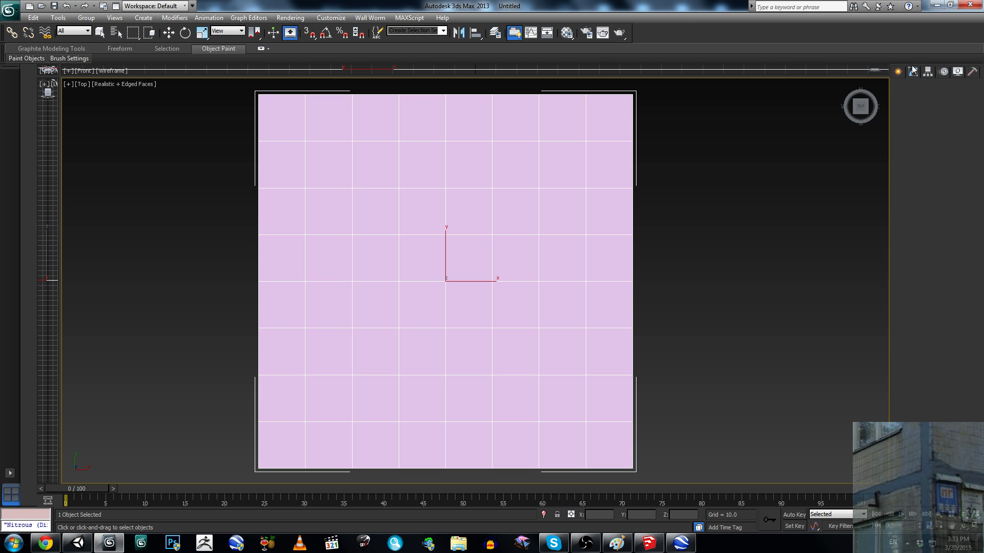
{"action": "left_click", "coordinate": [973, 100]}
{"action": "scroll", "coordinate": [933, 267], "scroll_direction": "down", "scroll_amount": 15}
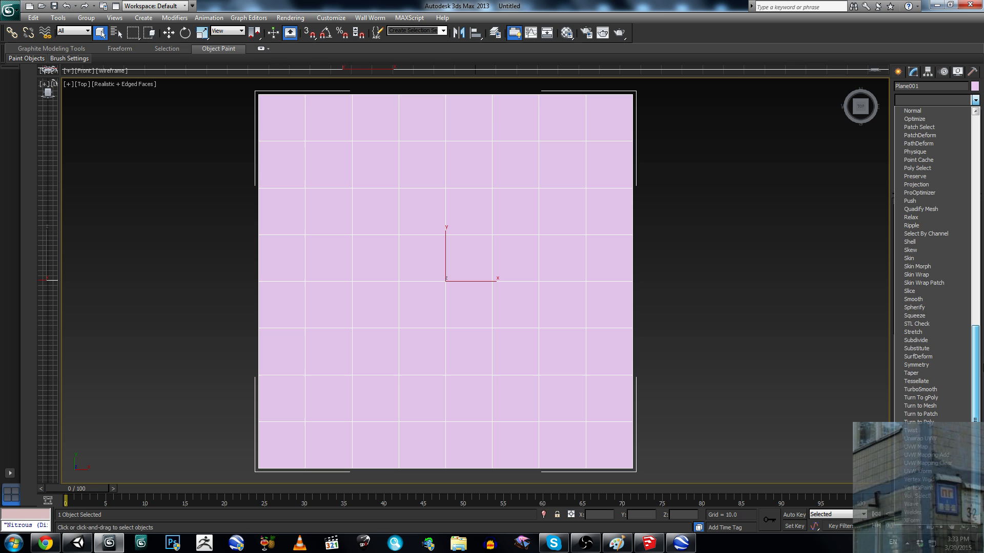
{"action": "left_click", "coordinate": [929, 446]}
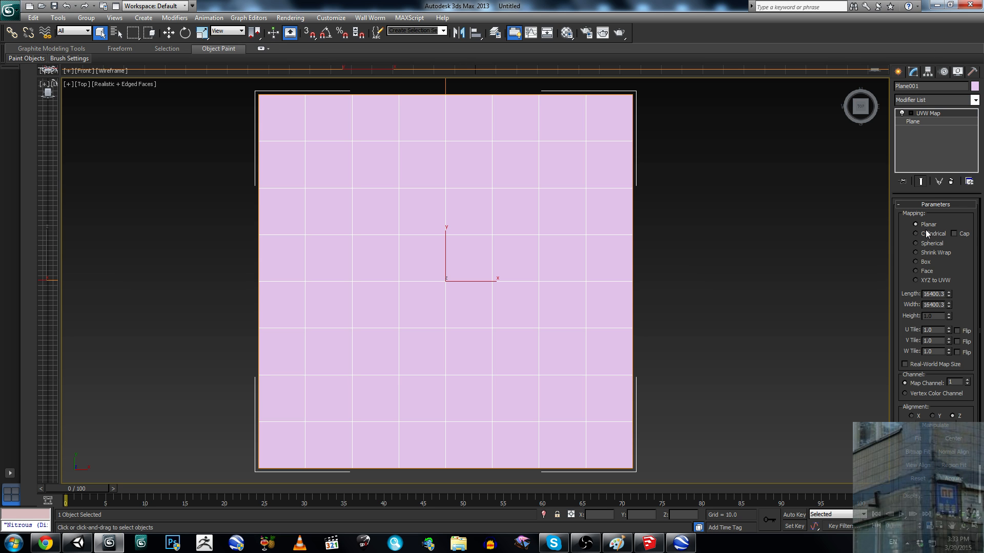
{"action": "left_click", "coordinate": [975, 100]}
{"action": "left_click_drag", "start_coordinate": [977, 121], "coordinate": [976, 417]}
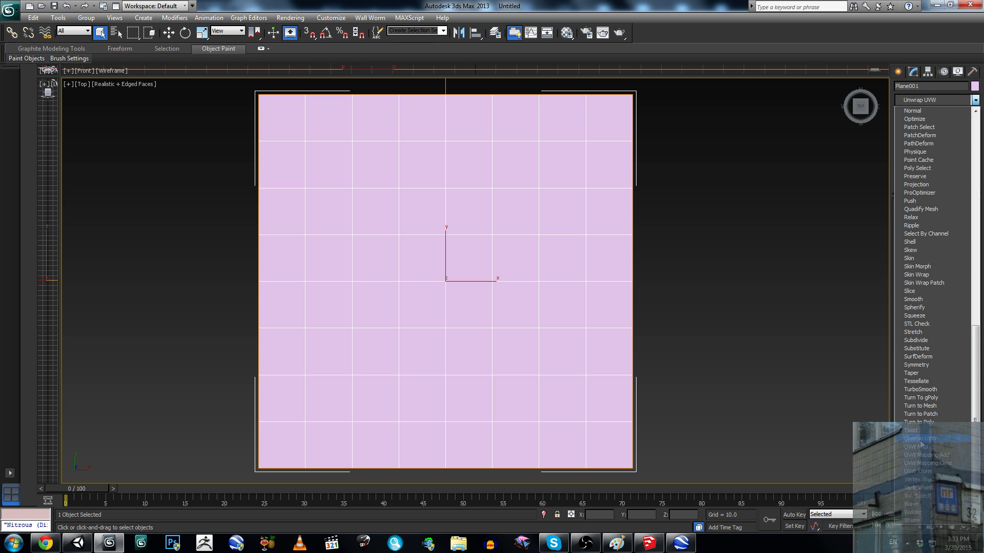
{"action": "left_click", "coordinate": [920, 440]}
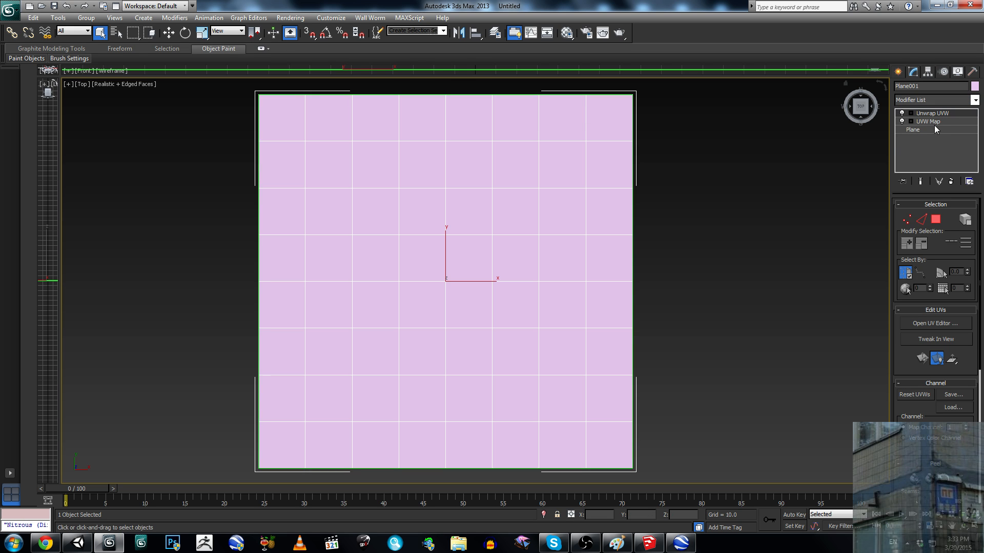
Step: Select the plane's upper-left corner face at Face level and open it in the UV editor with the whole UV square in view
{"action": "left_click", "coordinate": [911, 113]}
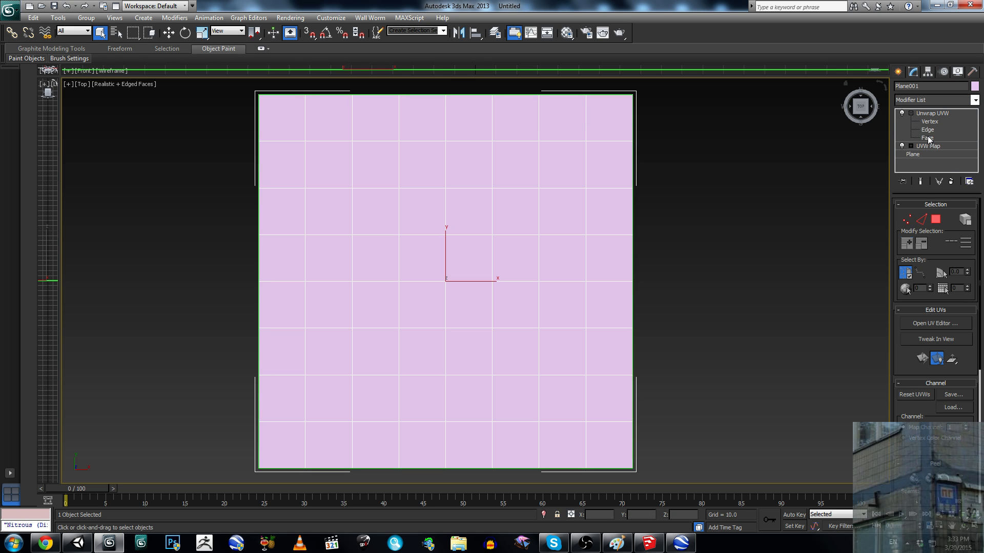
{"action": "left_click", "coordinate": [928, 138]}
{"action": "left_click", "coordinate": [282, 118]}
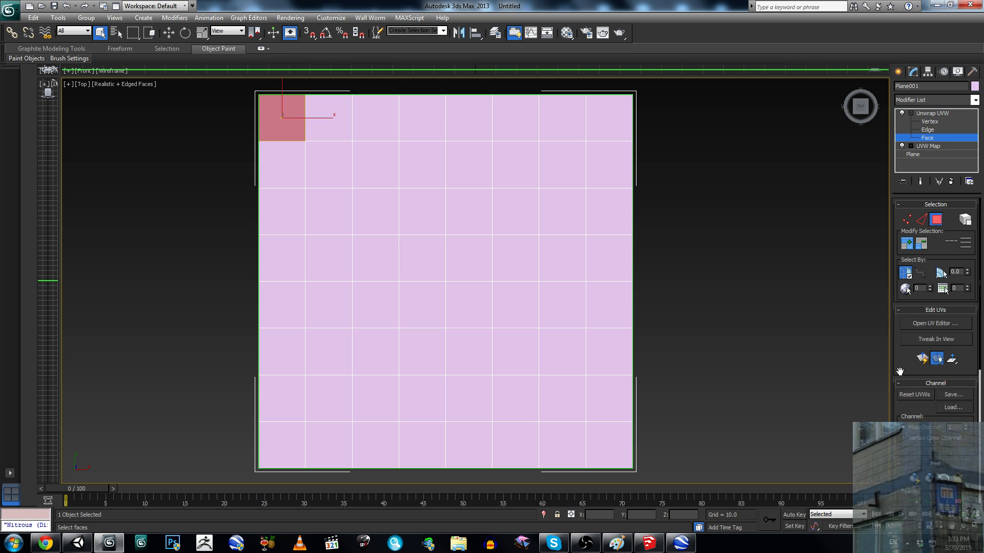
{"action": "left_click", "coordinate": [920, 324]}
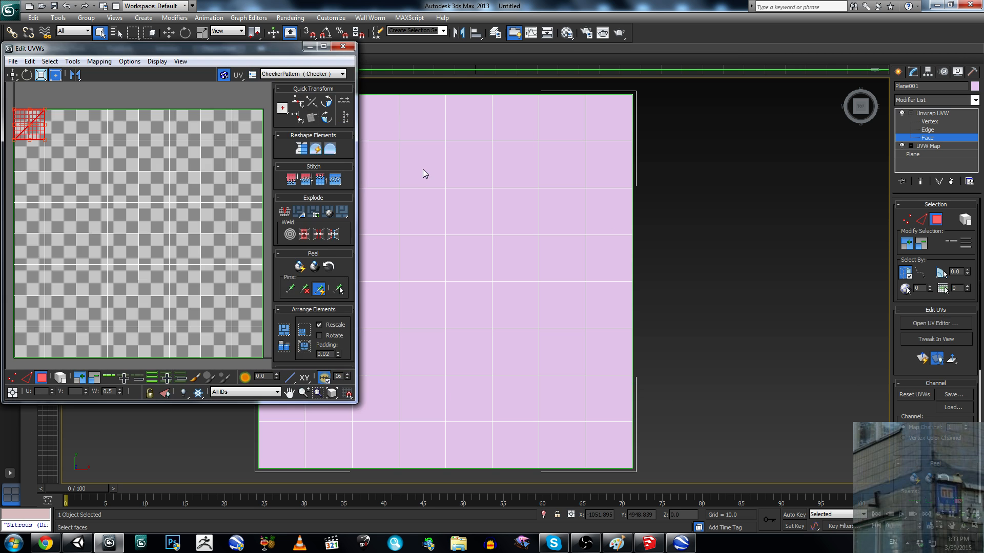
{"action": "left_click_drag", "start_coordinate": [103, 140], "coordinate": [109, 158]}
{"action": "scroll", "coordinate": [108, 157], "scroll_direction": "down", "scroll_amount": 2}
{"action": "left_click", "coordinate": [55, 75]}
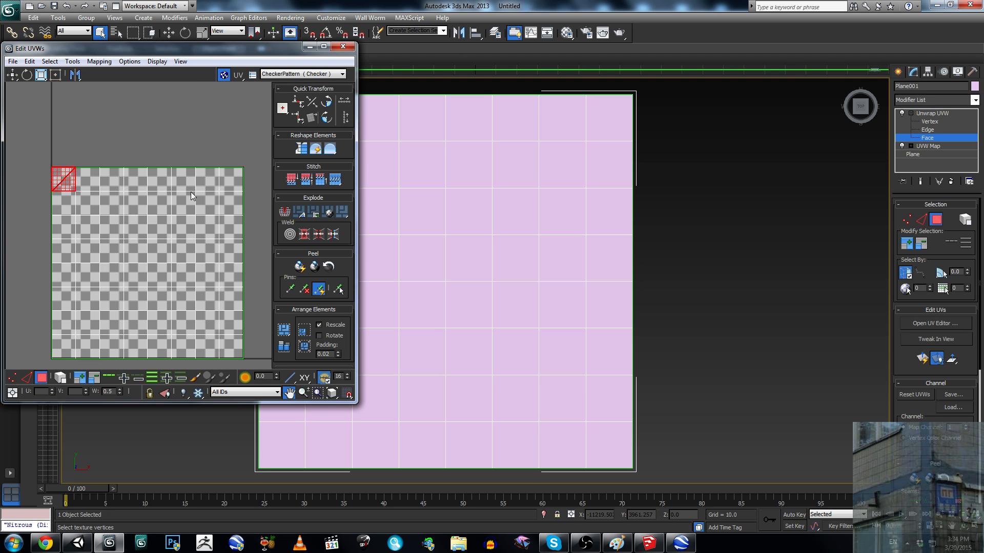
{"action": "scroll", "coordinate": [173, 193], "scroll_direction": "down", "scroll_amount": 2}
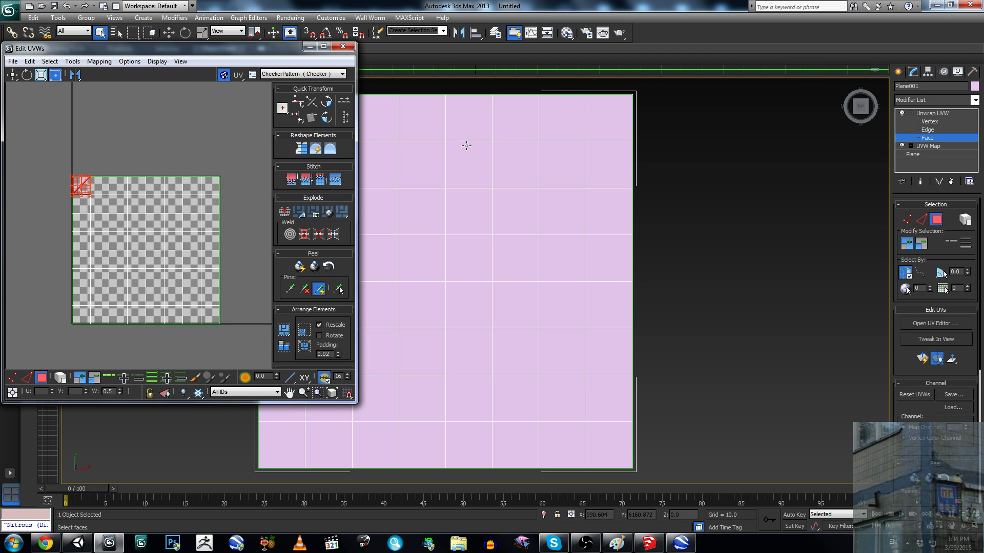
Step: Break the plane's UVs apart so that each face can be mapped separately
{"action": "left_click", "coordinate": [100, 63]}
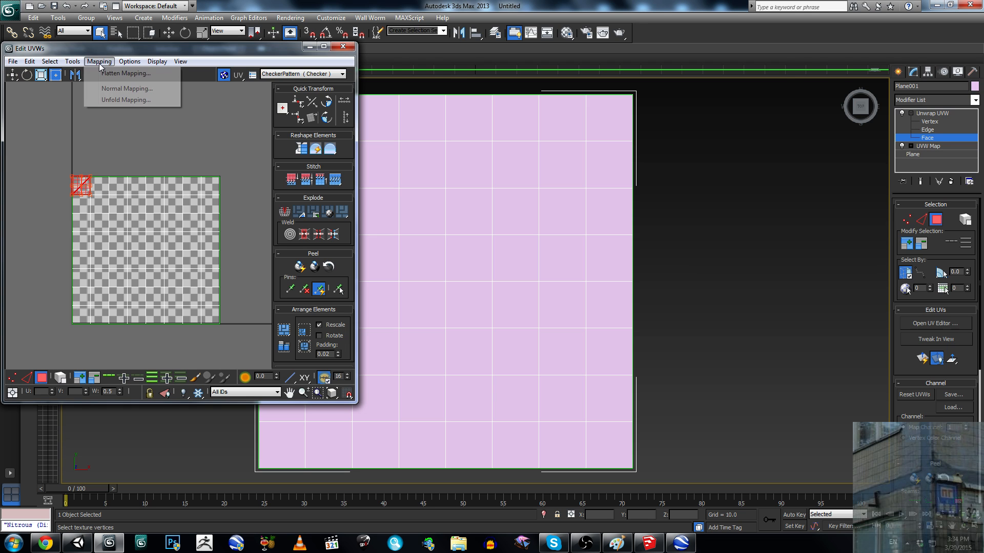
{"action": "mouse_move", "coordinate": [76, 62]}
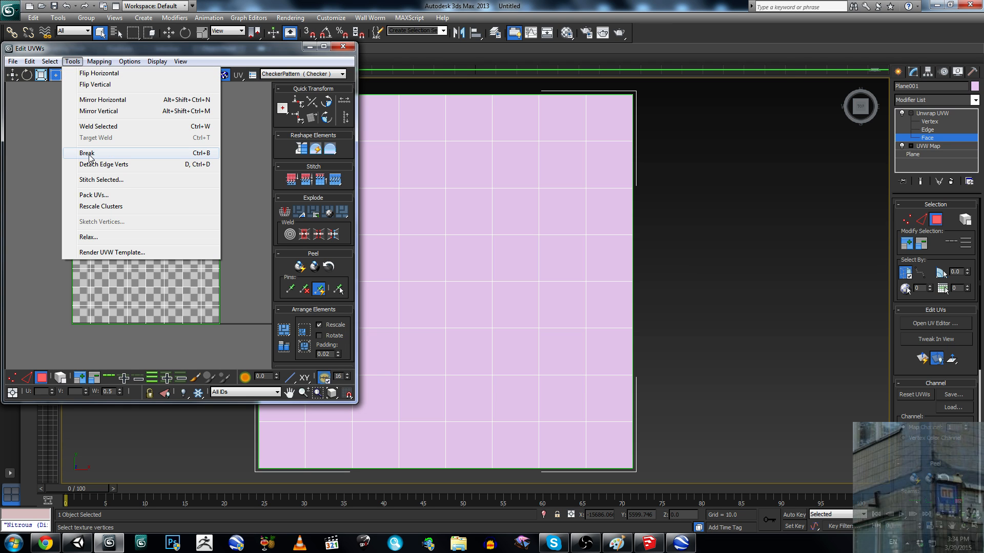
{"action": "left_click", "coordinate": [197, 153]}
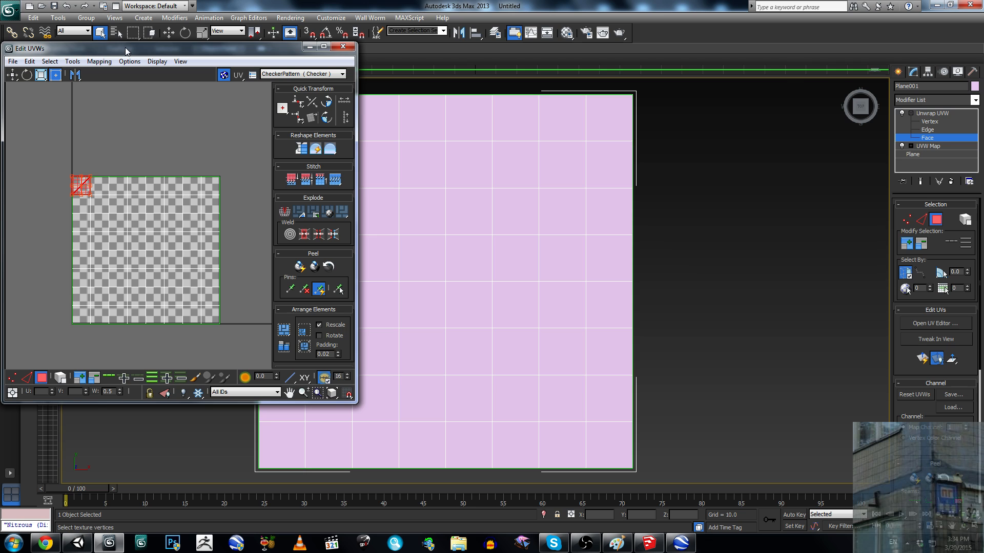
{"action": "left_click_drag", "start_coordinate": [79, 188], "coordinate": [86, 315]}
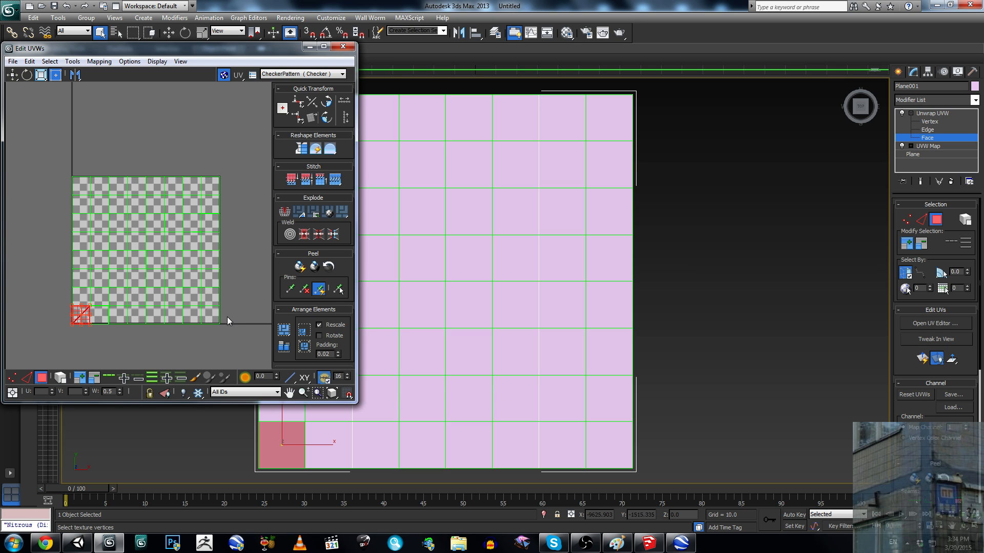
Step: Apply Normal Mapping with the Box Mapping option to the first face of the plane's top row
{"action": "left_click_drag", "start_coordinate": [84, 186], "coordinate": [83, 185]}
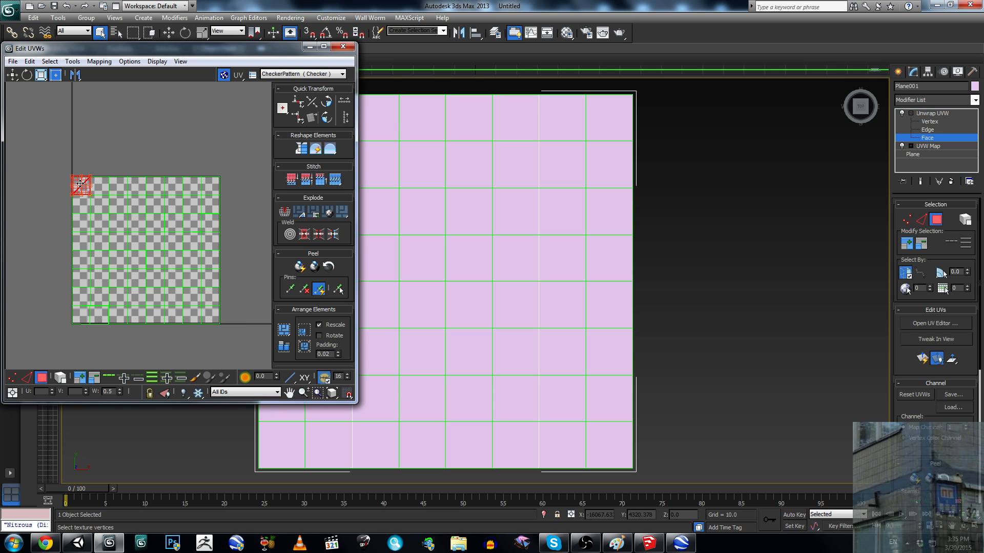
{"action": "left_click", "coordinate": [99, 61]}
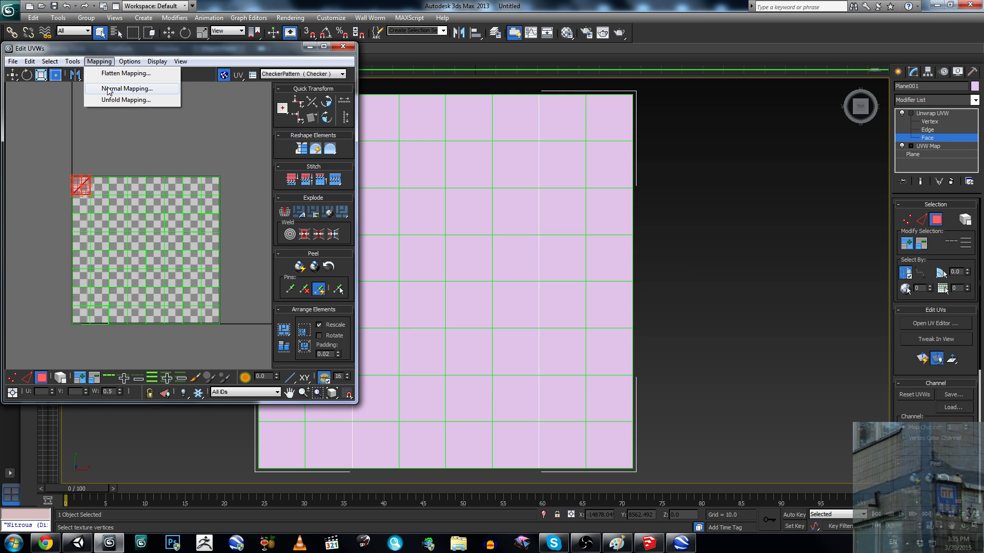
{"action": "left_click", "coordinate": [108, 89]}
{"action": "left_click", "coordinate": [76, 24]}
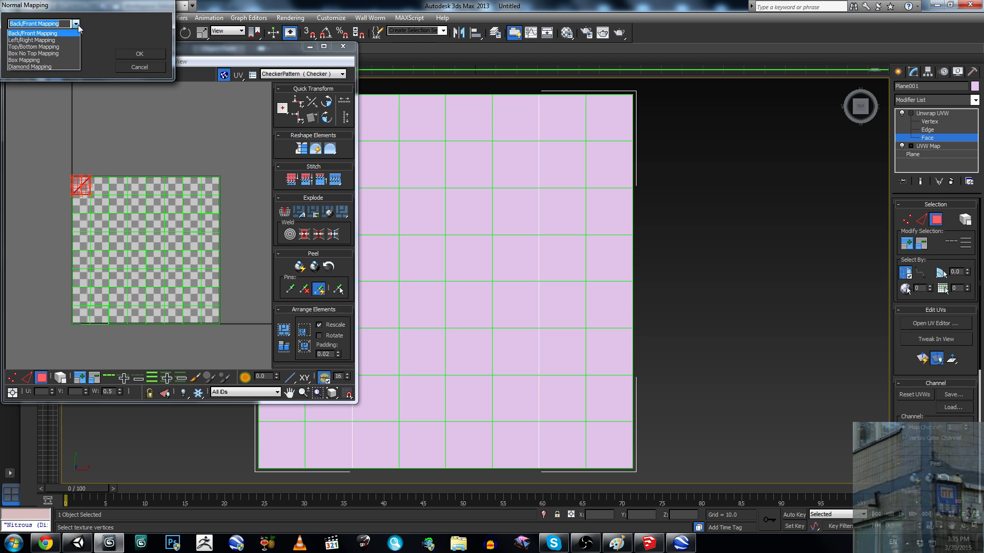
{"action": "left_click", "coordinate": [72, 61]}
{"action": "left_click", "coordinate": [136, 53]}
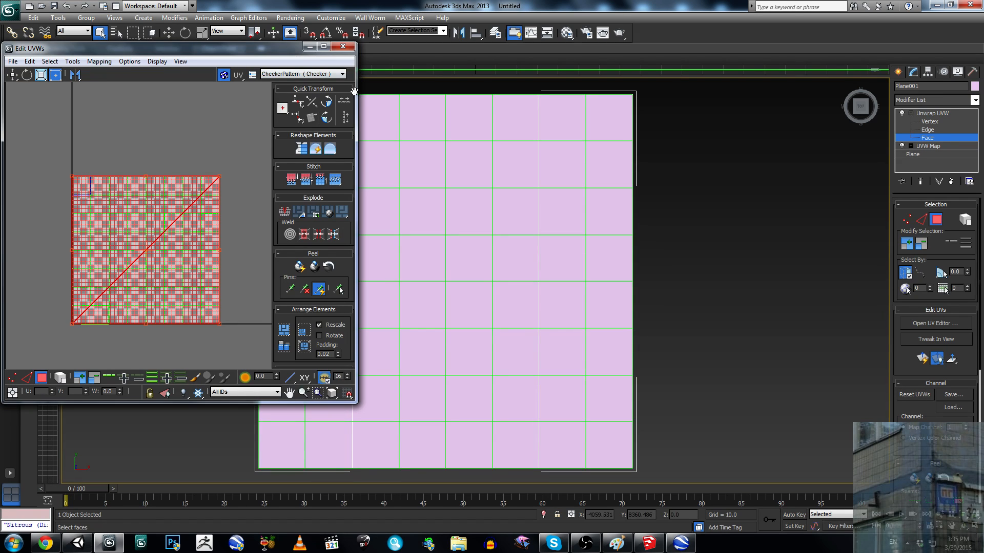
Step: Narrow the UV editor to uncover the plane and apply Normal Mapping to the second face of the top row
{"action": "left_click_drag", "start_coordinate": [354, 92], "coordinate": [240, 92]}
{"action": "left_click", "coordinate": [328, 124]}
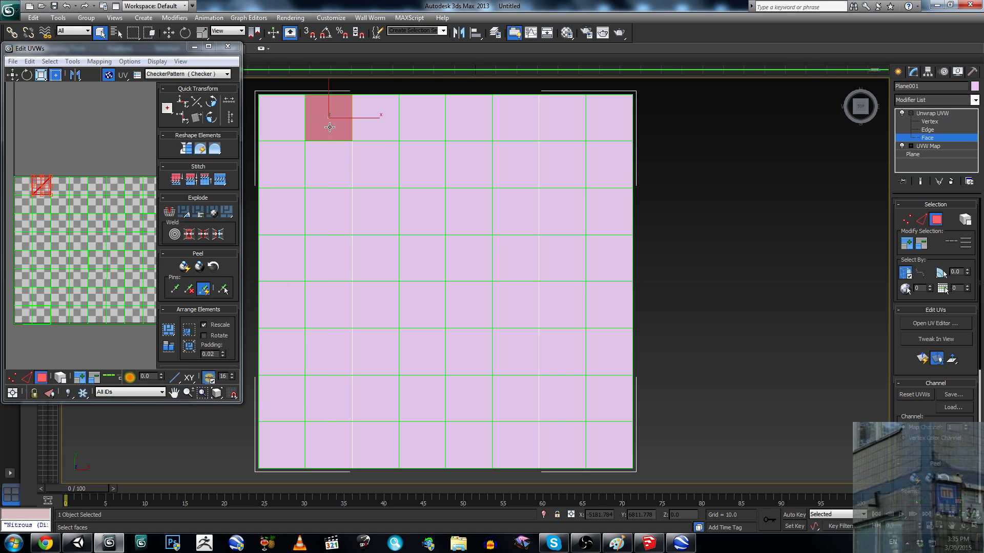
{"action": "left_click", "coordinate": [99, 61]}
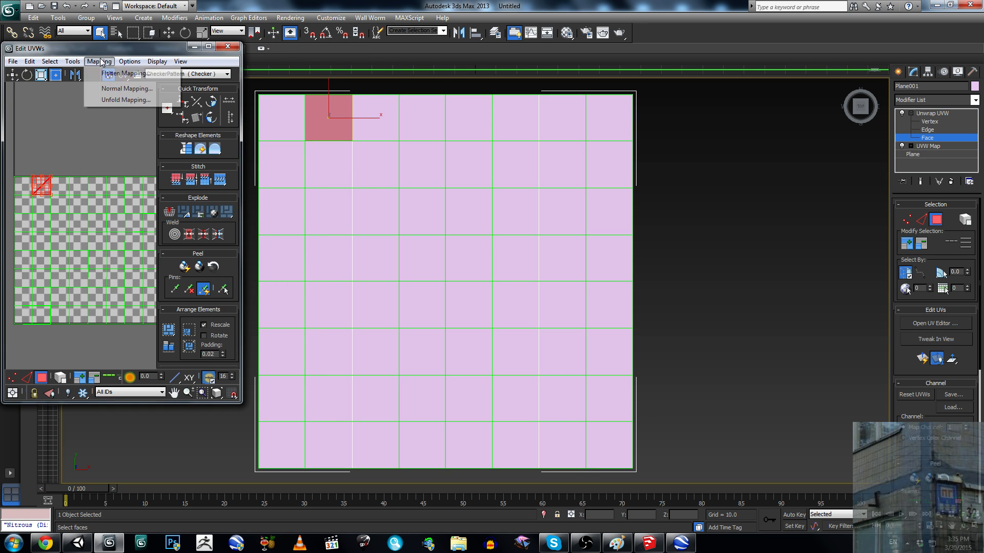
{"action": "left_click", "coordinate": [124, 89]}
{"action": "key", "text": "Return"}
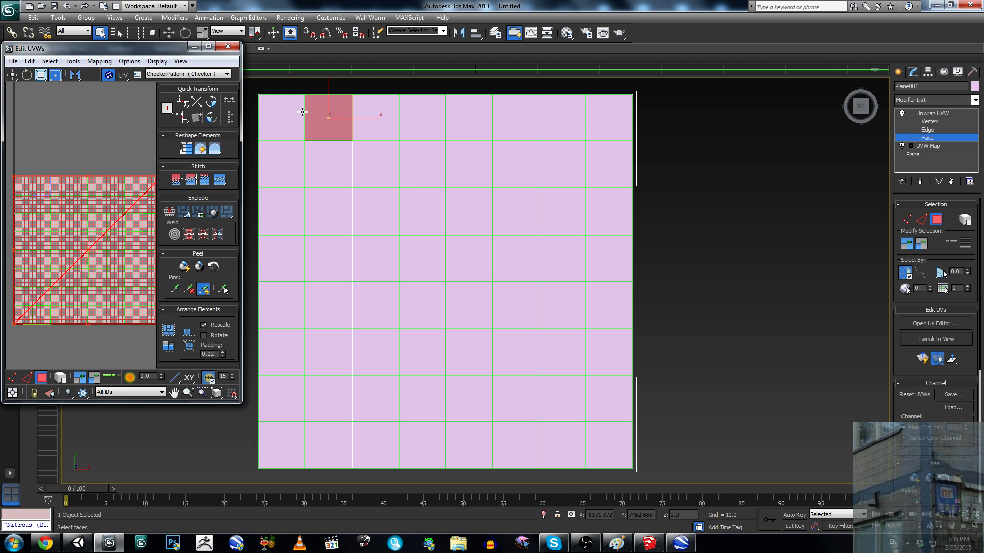
Step: Apply Normal Mapping separately to the third and fourth faces of the top row
{"action": "left_click", "coordinate": [365, 114]}
{"action": "left_click", "coordinate": [99, 61]}
{"action": "left_click", "coordinate": [125, 87]}
{"action": "key", "text": "Return"}
{"action": "left_click", "coordinate": [420, 116]}
{"action": "left_click", "coordinate": [99, 61]}
{"action": "left_click", "coordinate": [105, 88]}
{"action": "key", "text": "Return"}
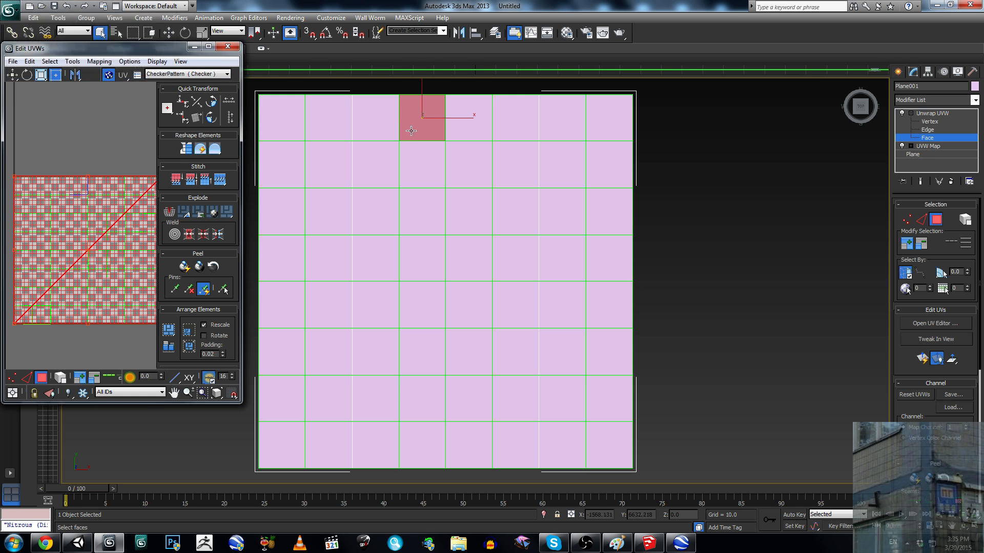
Step: Apply Normal Mapping separately to the fifth and sixth faces of the top row
{"action": "left_click", "coordinate": [453, 125]}
{"action": "left_click", "coordinate": [99, 61]}
{"action": "left_click", "coordinate": [112, 88]}
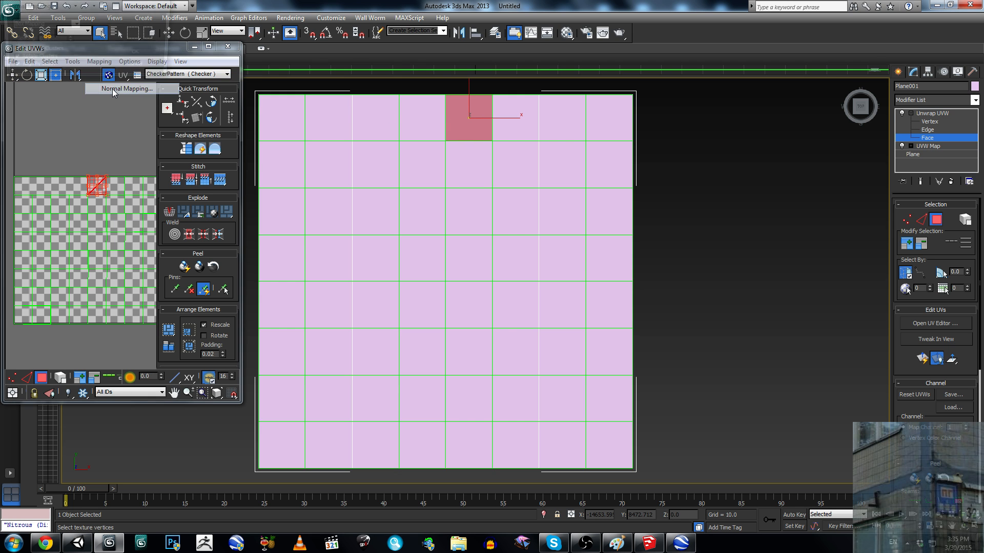
{"action": "key", "text": "Return"}
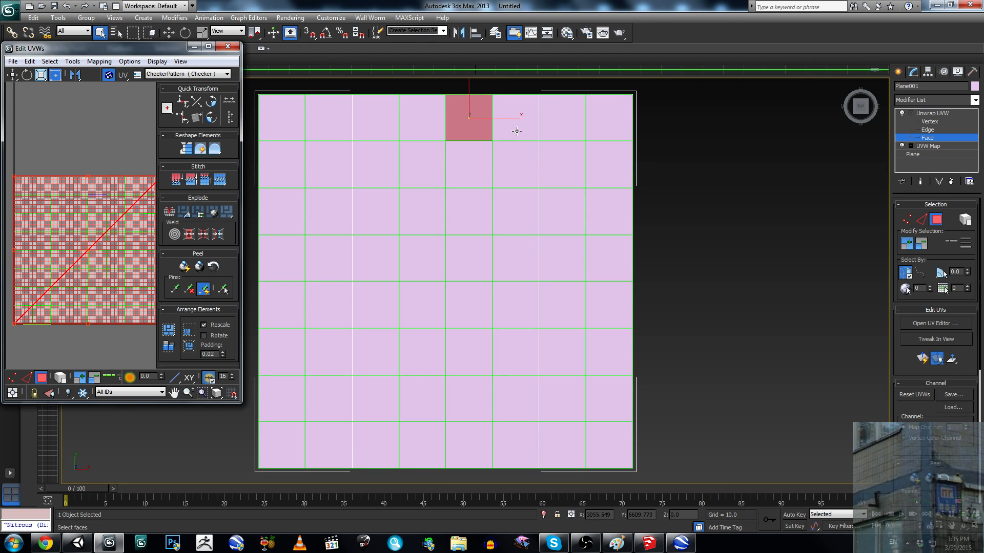
{"action": "left_click", "coordinate": [516, 129]}
{"action": "left_click", "coordinate": [99, 61]}
{"action": "left_click", "coordinate": [105, 88]}
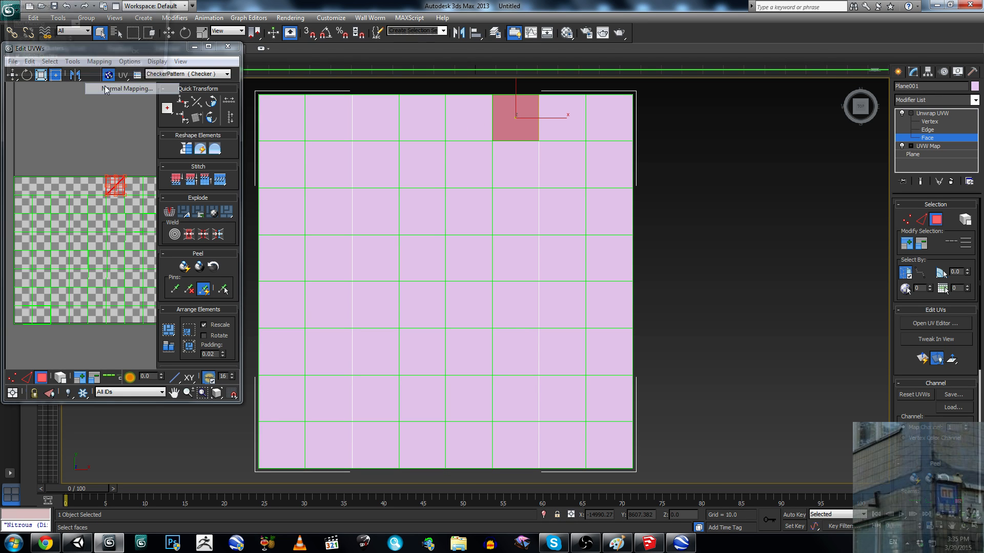
{"action": "key", "text": "Return"}
Step: Apply Normal Mapping separately to the seventh and eighth faces of the top row
{"action": "left_click", "coordinate": [553, 106]}
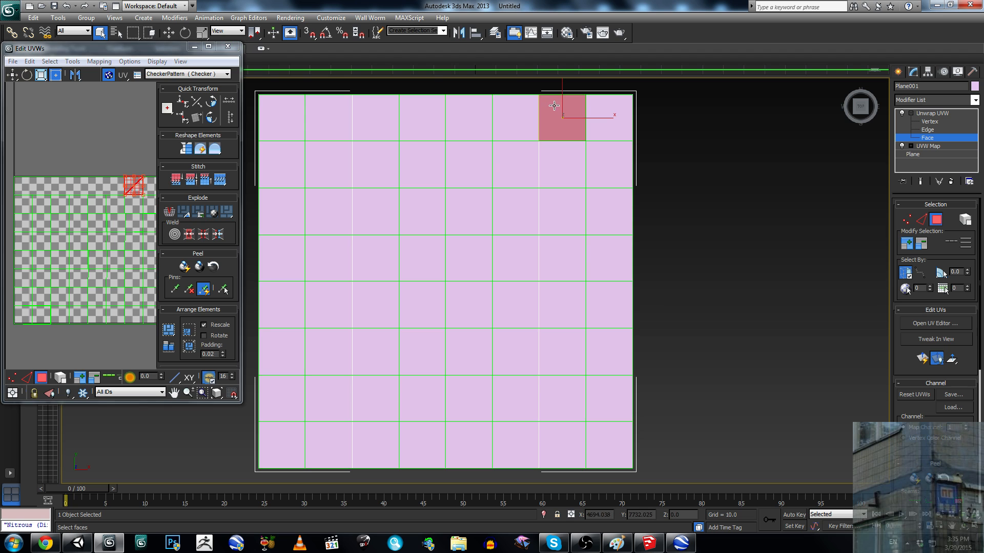
{"action": "left_click", "coordinate": [99, 61]}
{"action": "left_click", "coordinate": [105, 85]}
{"action": "key", "text": "Return"}
{"action": "left_click", "coordinate": [598, 125]}
{"action": "left_click", "coordinate": [97, 62]}
{"action": "left_click", "coordinate": [109, 88]}
{"action": "key", "text": "Return"}
Step: Remap the first and second faces of the second row one by one so each fills the UV square
{"action": "left_click", "coordinate": [271, 158]}
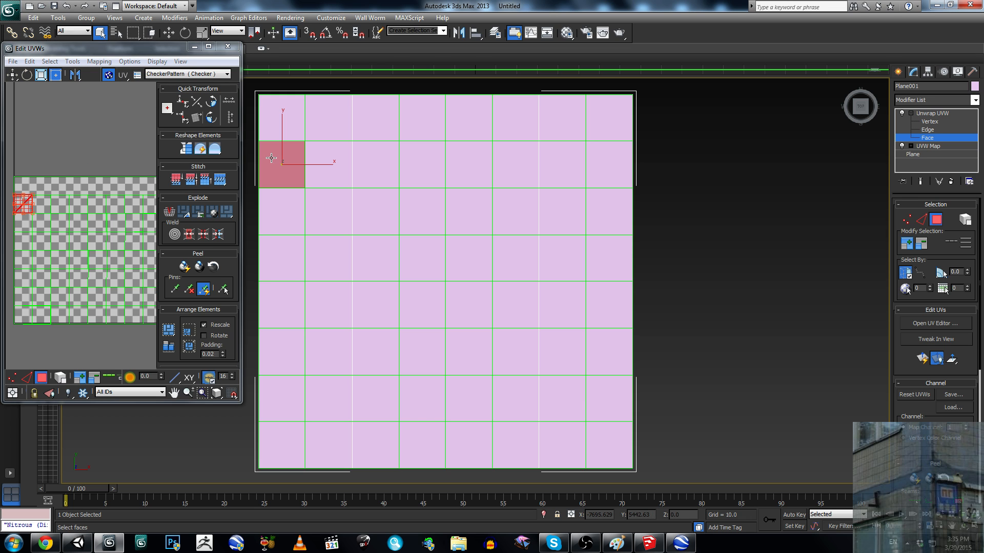
{"action": "left_click", "coordinate": [72, 62]}
{"action": "mouse_move", "coordinate": [99, 61]}
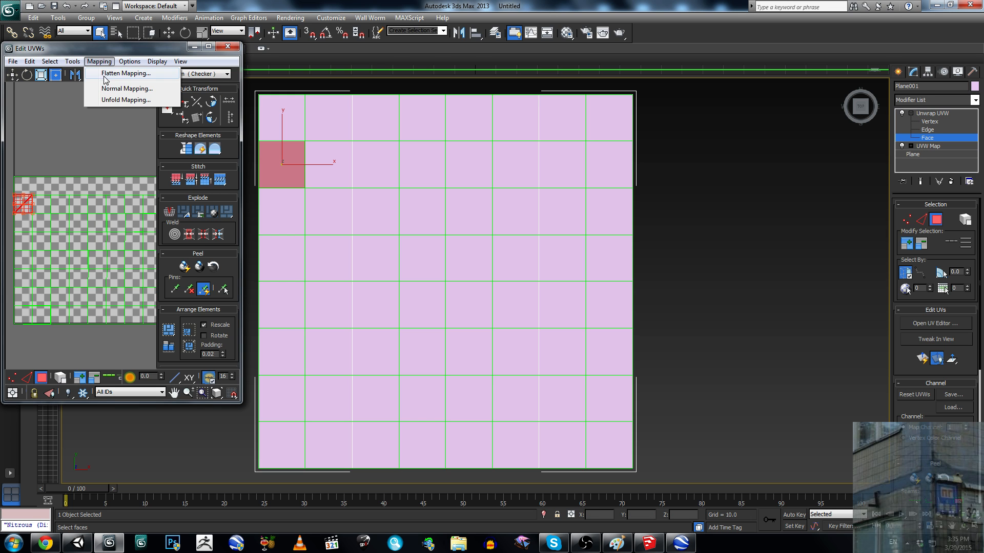
{"action": "left_click", "coordinate": [105, 90]}
{"action": "key", "text": "Return"}
{"action": "left_click", "coordinate": [323, 163]}
{"action": "left_click", "coordinate": [99, 61]}
{"action": "left_click", "coordinate": [118, 74]}
{"action": "key", "text": "Return"}
Step: Apply Normal Mapping with Box Mapping separately to the third and fourth faces of the second row
{"action": "left_click", "coordinate": [375, 164]}
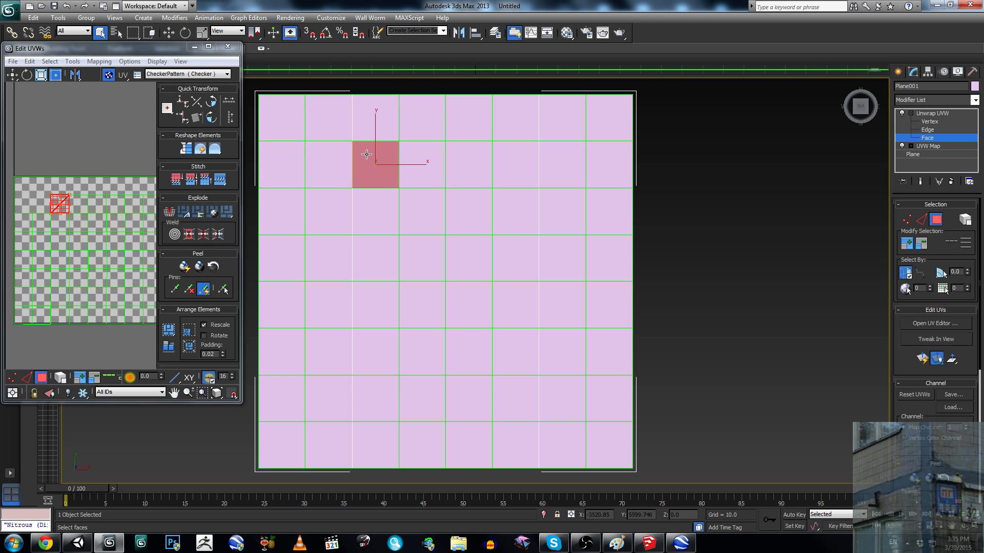
{"action": "left_click", "coordinate": [99, 62]}
{"action": "left_click", "coordinate": [105, 89]}
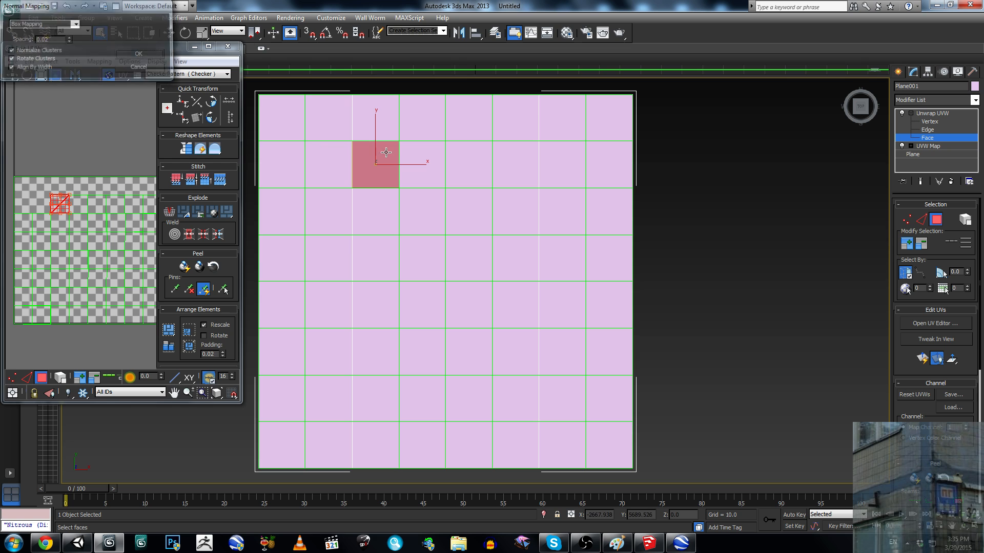
{"action": "key", "text": "Return"}
{"action": "left_click", "coordinate": [405, 150]}
{"action": "left_click", "coordinate": [99, 62]}
{"action": "left_click", "coordinate": [113, 88]}
{"action": "key", "text": "Return"}
Step: Apply Normal Mapping separately to the fifth and sixth faces of the second row
{"action": "left_click", "coordinate": [464, 153]}
{"action": "left_click", "coordinate": [99, 62]}
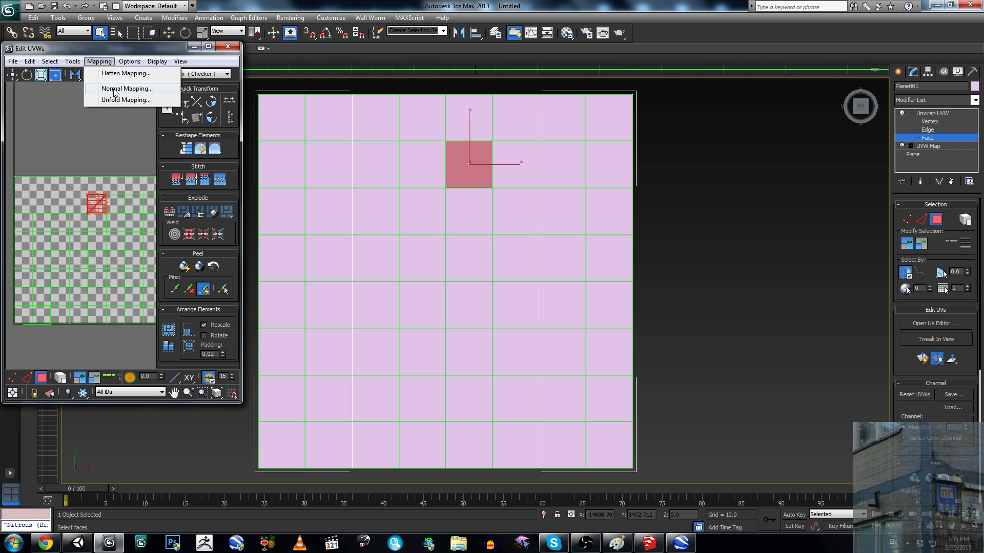
{"action": "left_click", "coordinate": [114, 89]}
{"action": "key", "text": "Return"}
{"action": "left_click", "coordinate": [510, 159]}
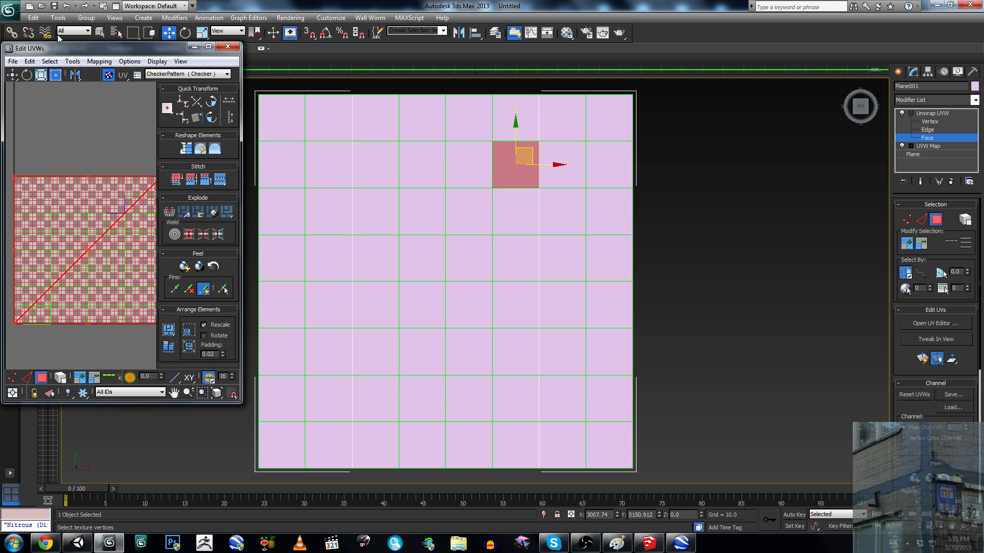
{"action": "left_click", "coordinate": [67, 6]}
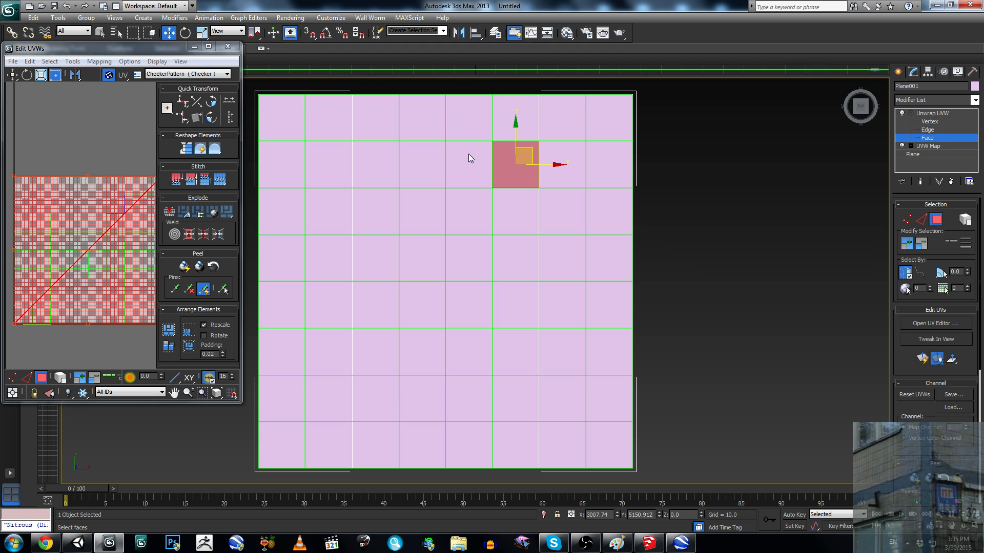
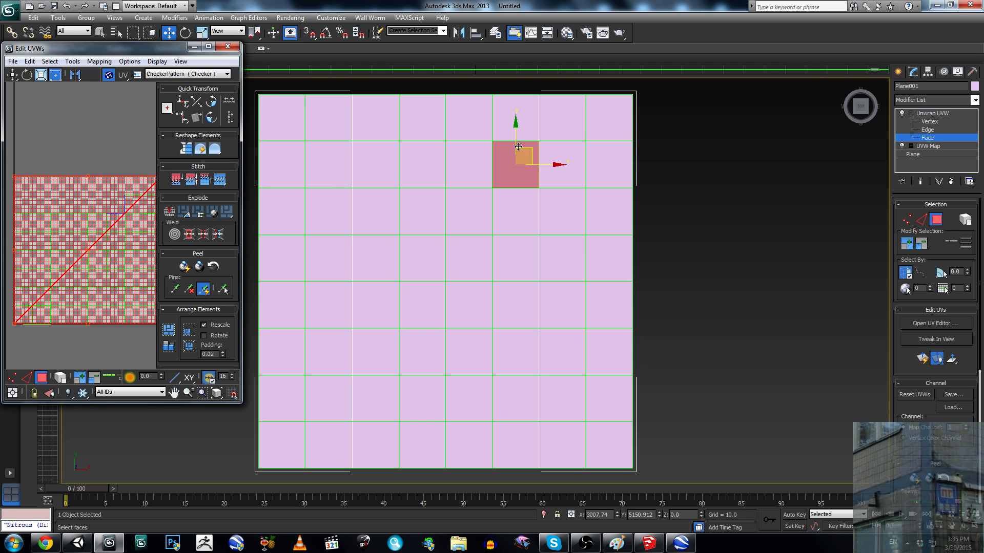
{"action": "middle_click_drag", "start_coordinate": [519, 197], "coordinate": [512, 205]}
{"action": "left_click_drag", "start_coordinate": [525, 162], "coordinate": [532, 152]}
{"action": "key", "text": "ctrl+z"}
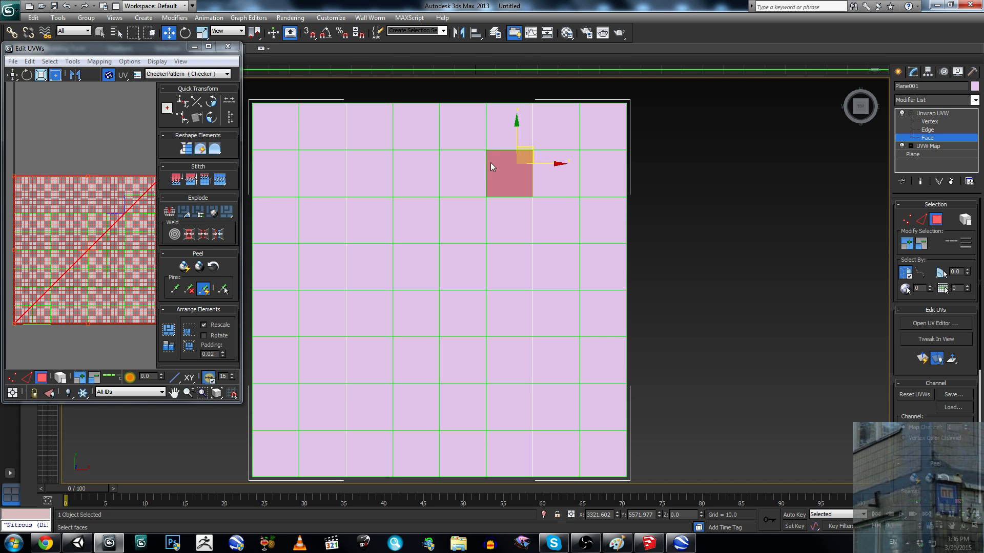
Step: Select the plane's second-row, seventh-column face at Face level and apply Normal Mapping with the Box Mapping settings to it
{"action": "left_click", "coordinate": [928, 131]}
{"action": "left_click", "coordinate": [928, 139]}
{"action": "left_click", "coordinate": [545, 180]}
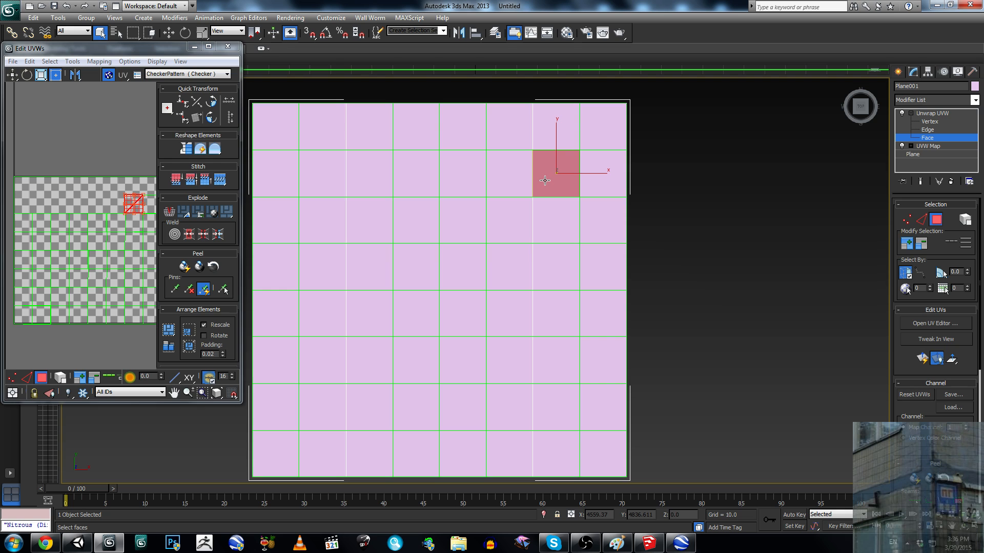
{"action": "left_click", "coordinate": [508, 182]}
{"action": "left_click", "coordinate": [465, 181]}
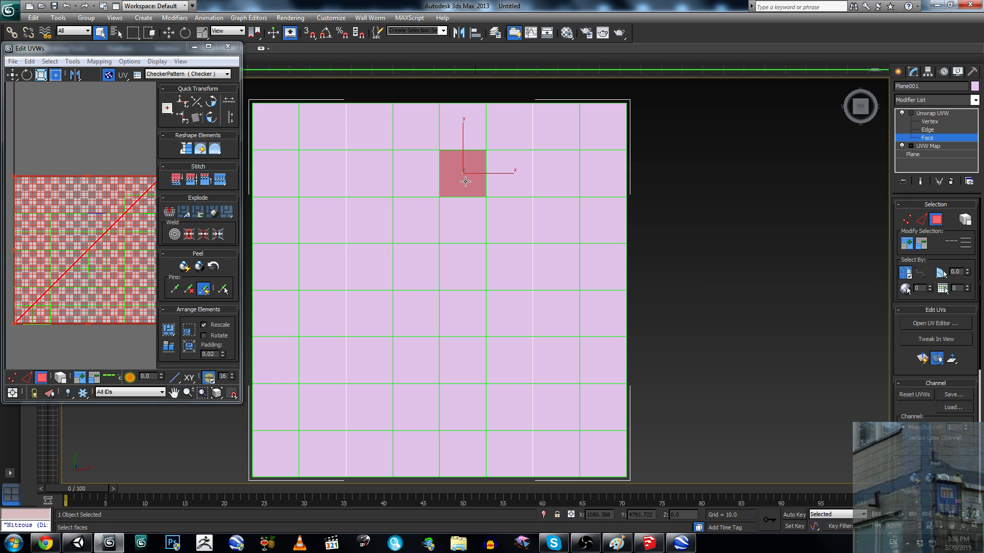
{"action": "left_click", "coordinate": [500, 179]}
{"action": "left_click", "coordinate": [542, 179]}
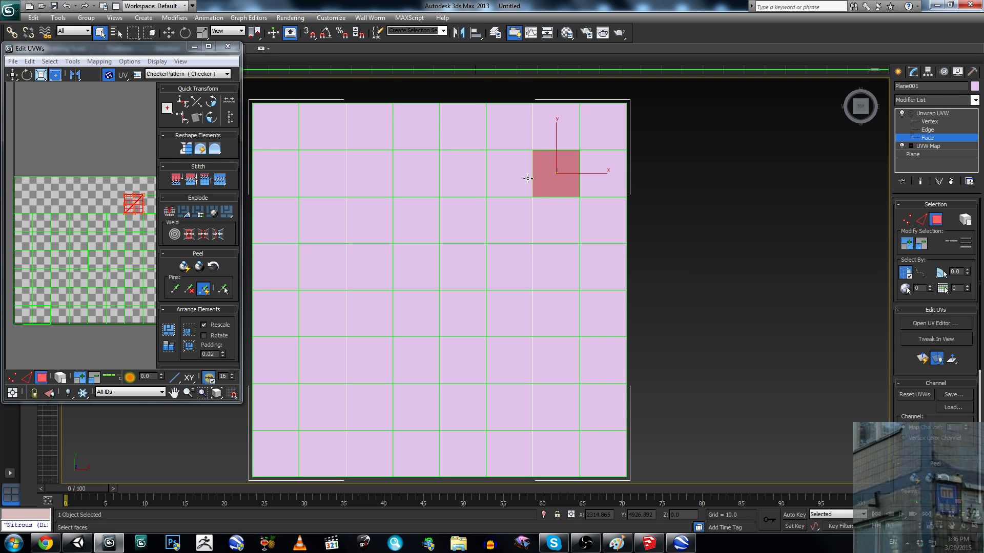
{"action": "left_click", "coordinate": [72, 61]}
{"action": "mouse_move", "coordinate": [105, 62]}
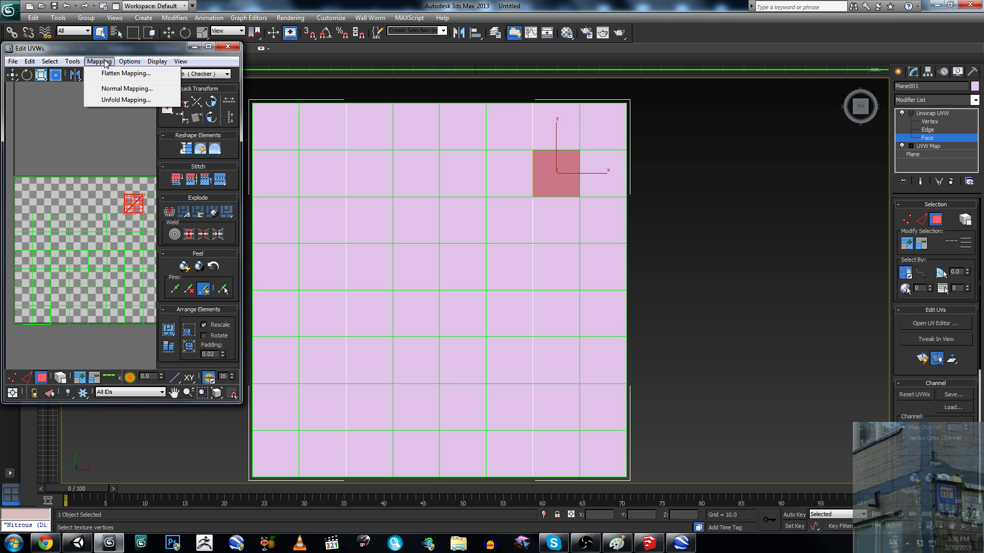
{"action": "left_click", "coordinate": [118, 88]}
{"action": "key", "text": "Return"}
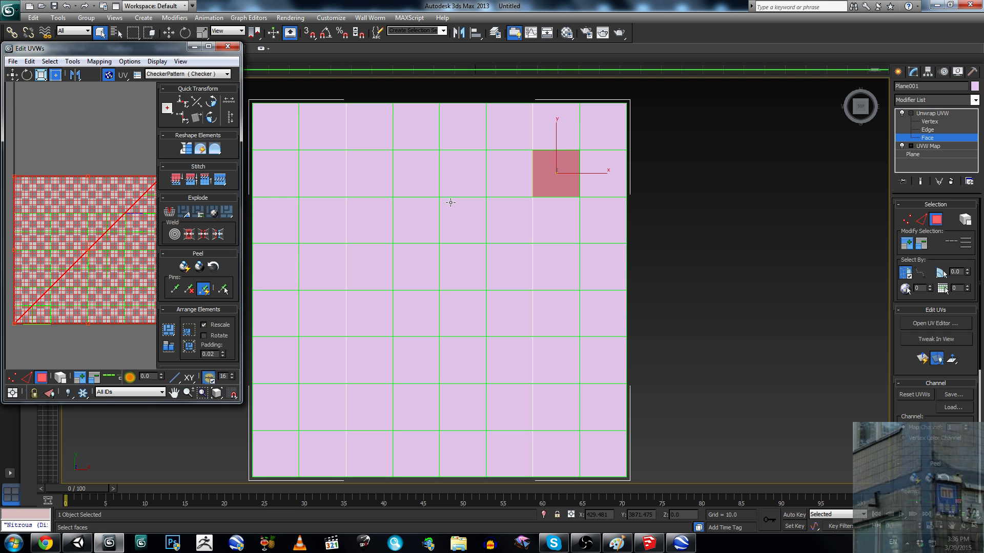
Step: Apply Normal Mapping with Box Mapping to the last face of the plane's second row
{"action": "left_click", "coordinate": [602, 187]}
{"action": "key", "text": "w"}
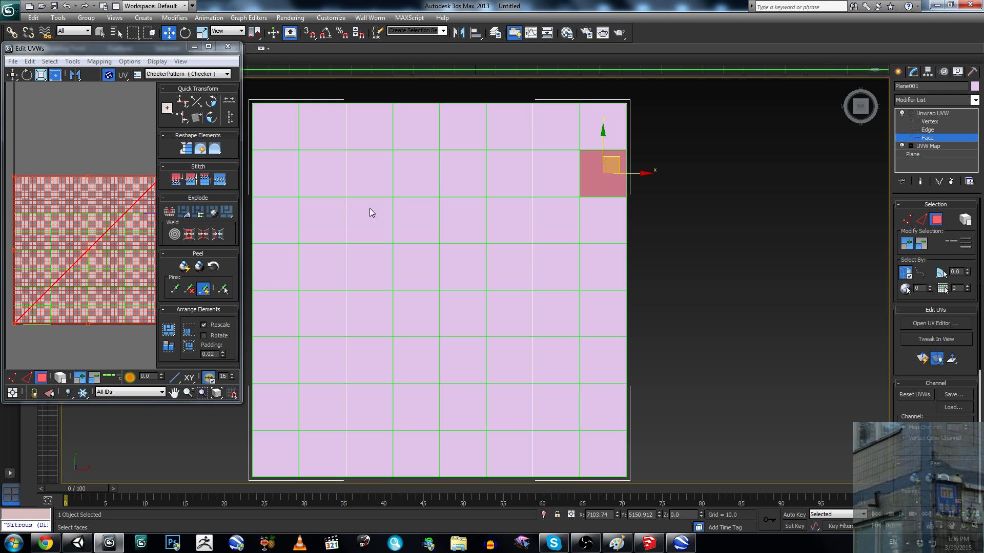
{"action": "key", "text": "q"}
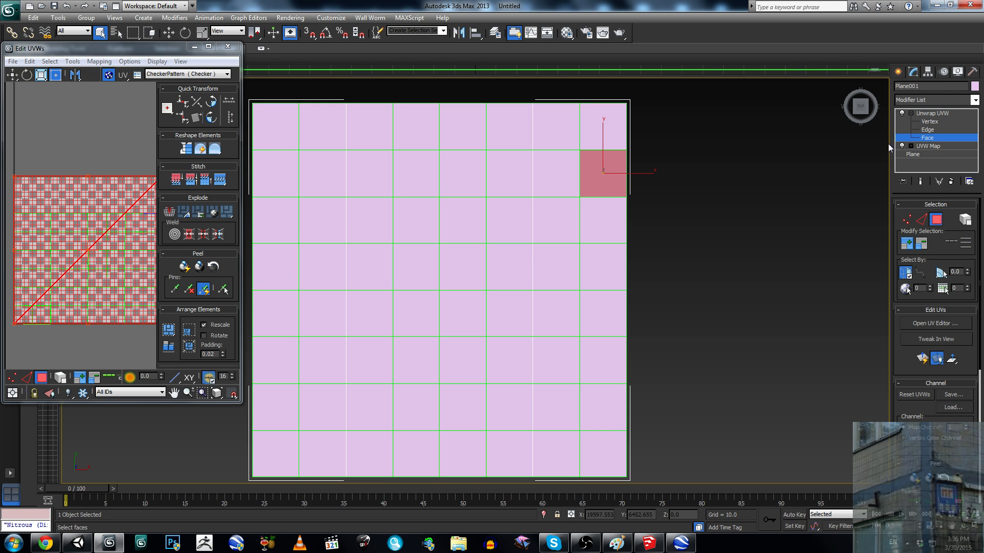
Step: Apply Normal Mapping with Box Mapping to the first face of the plane's third row
{"action": "left_click", "coordinate": [279, 223]}
{"action": "key", "text": "w"}
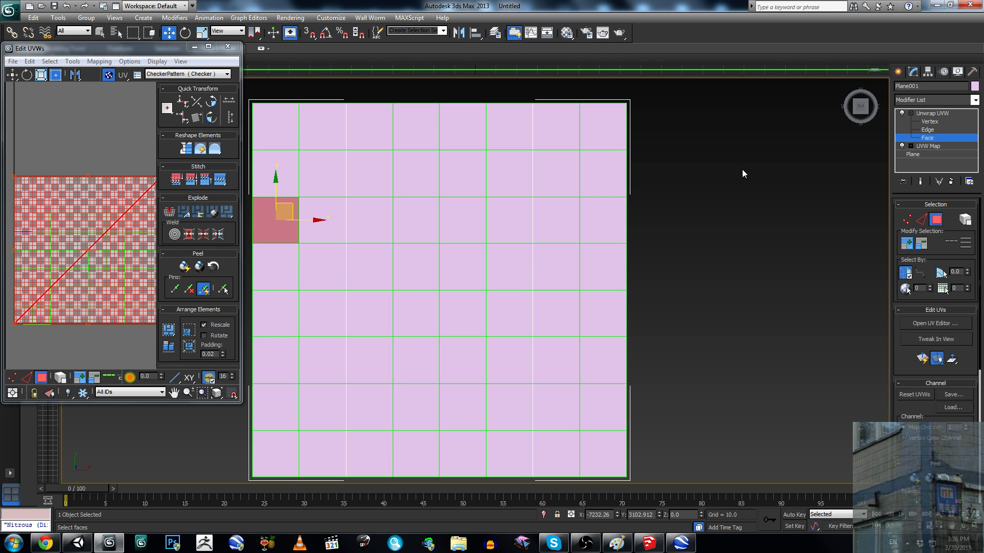
{"action": "left_click", "coordinate": [924, 137]}
{"action": "left_click", "coordinate": [924, 137]}
{"action": "key", "text": "q"}
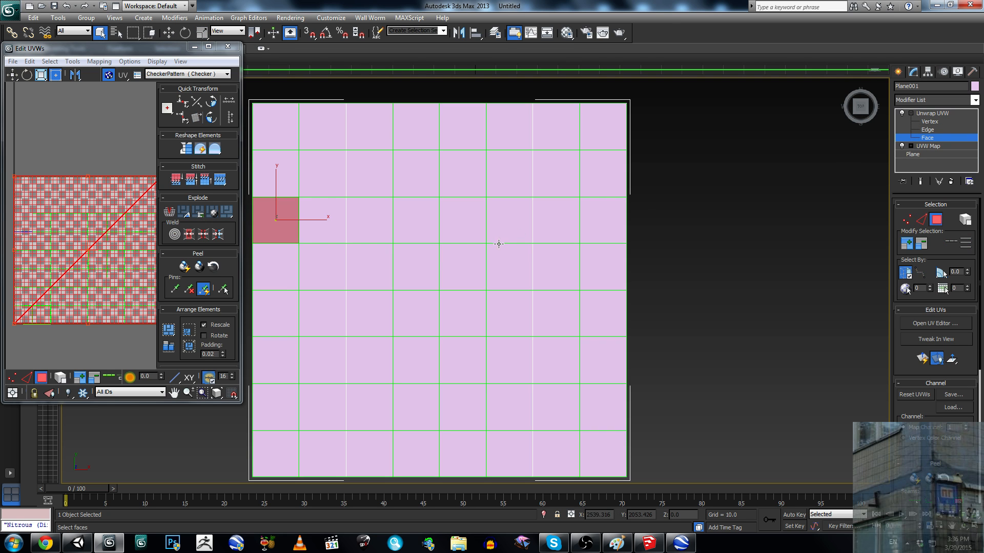
Step: Apply Normal Mapping with Box Mapping separately to the second and third faces of the plane's third row
{"action": "left_click", "coordinate": [318, 230]}
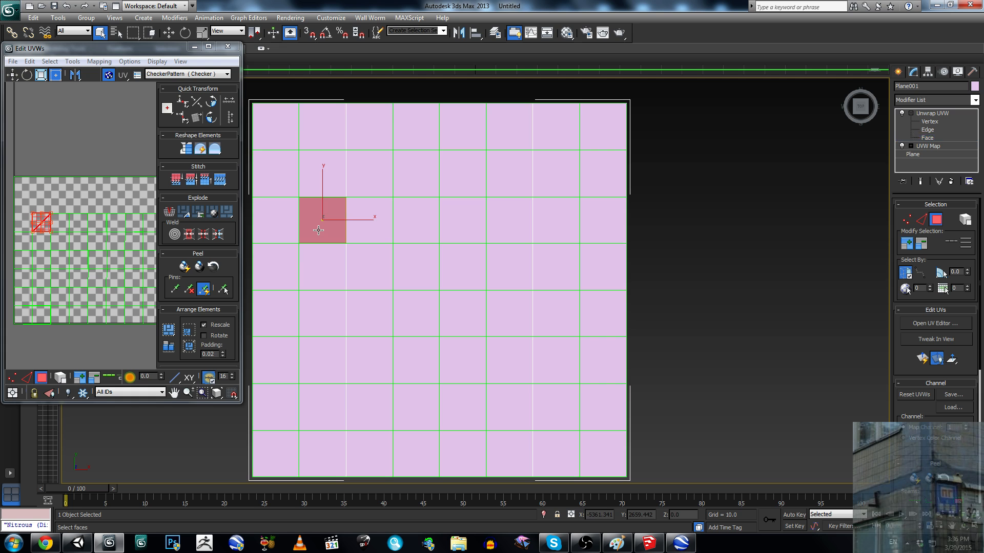
{"action": "left_click", "coordinate": [924, 132]}
{"action": "left_click", "coordinate": [924, 137]}
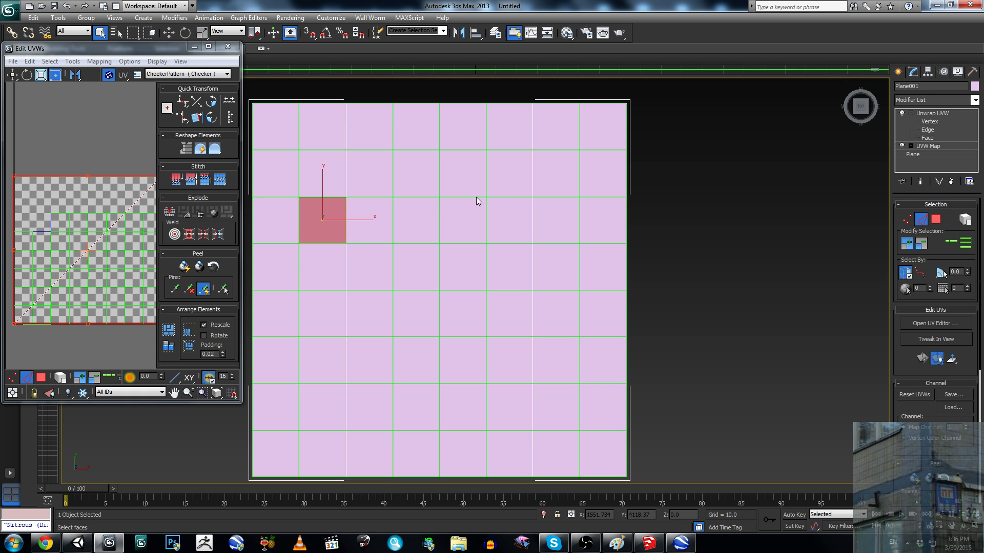
{"action": "left_click", "coordinate": [359, 228]}
{"action": "key", "text": "w"}
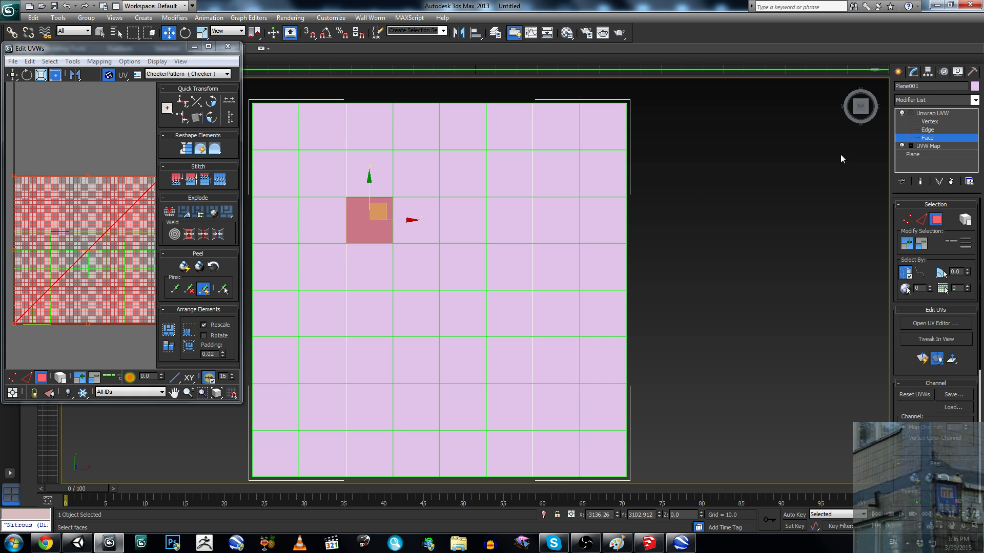
{"action": "left_click", "coordinate": [926, 137]}
{"action": "left_click", "coordinate": [927, 137]}
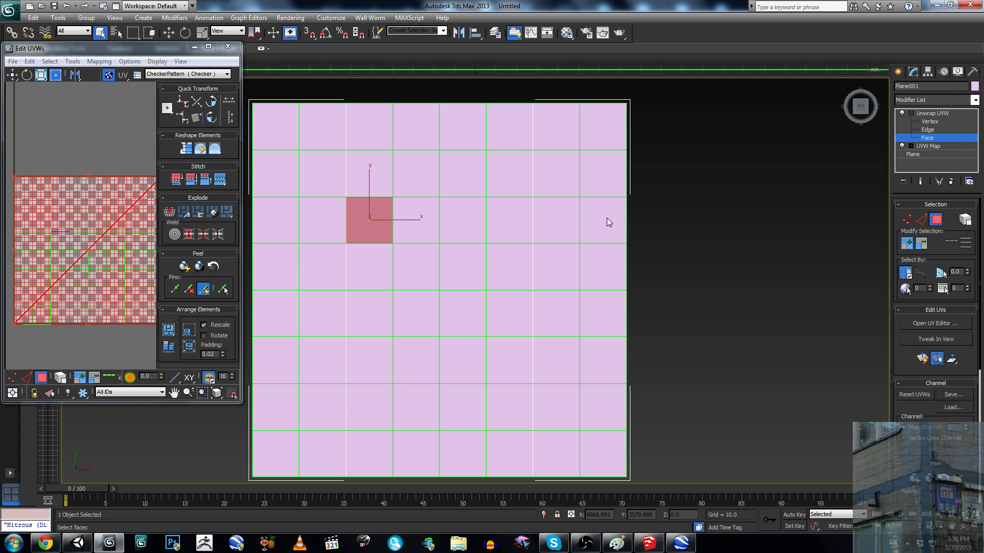
Step: Apply Normal Mapping with Box Mapping separately to the fourth, fifth and sixth faces of the plane's third row
{"action": "left_click", "coordinate": [422, 219]}
{"action": "left_click", "coordinate": [100, 61]}
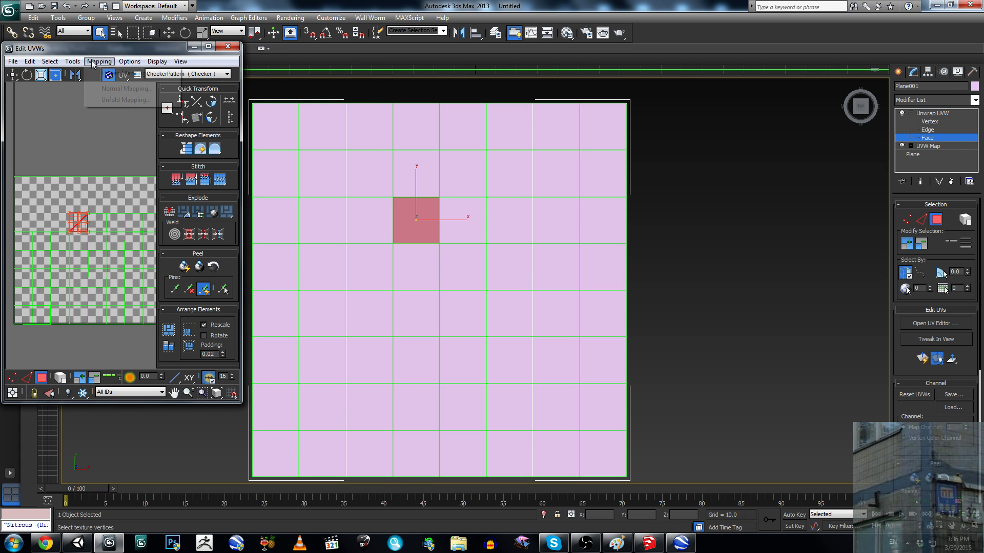
{"action": "left_click", "coordinate": [102, 89]}
{"action": "key", "text": "Return"}
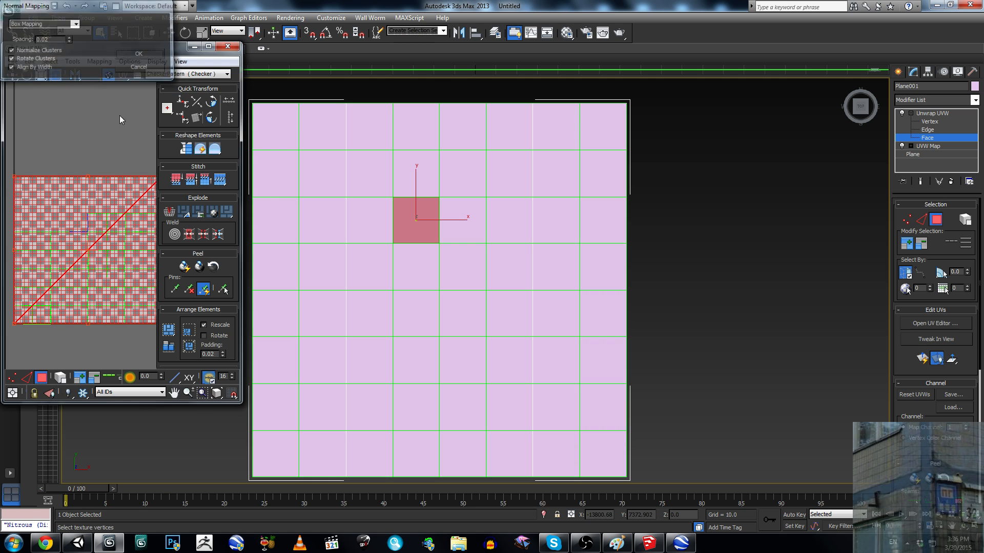
{"action": "left_click", "coordinate": [464, 236]}
{"action": "left_click", "coordinate": [100, 61]}
{"action": "left_click", "coordinate": [522, 233]}
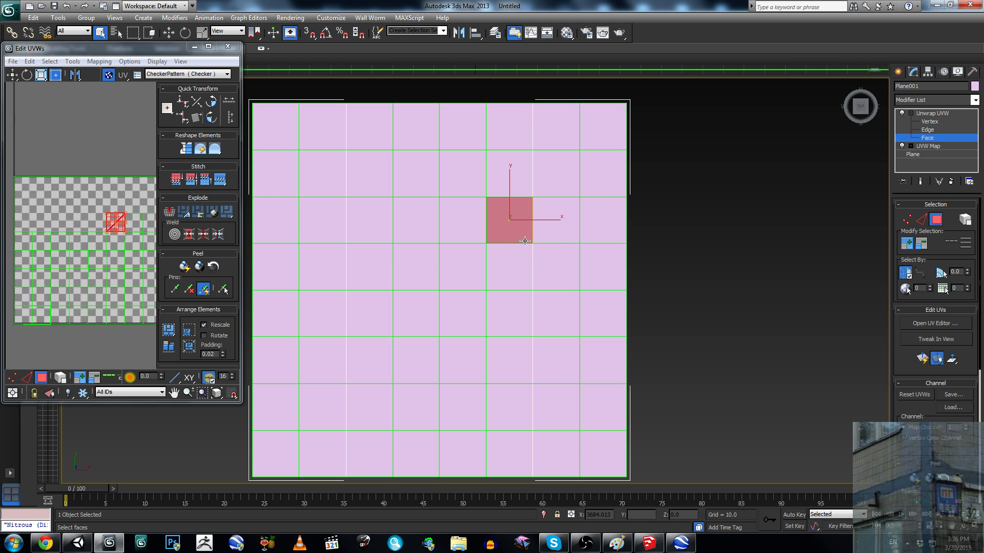
{"action": "left_click", "coordinate": [100, 61]}
{"action": "left_click", "coordinate": [99, 90]}
{"action": "key", "text": "Return"}
Step: Apply Normal Mapping with Box Mapping separately to the seventh and eighth faces of the plane's third row
{"action": "left_click", "coordinate": [556, 225]}
{"action": "left_click", "coordinate": [99, 61]}
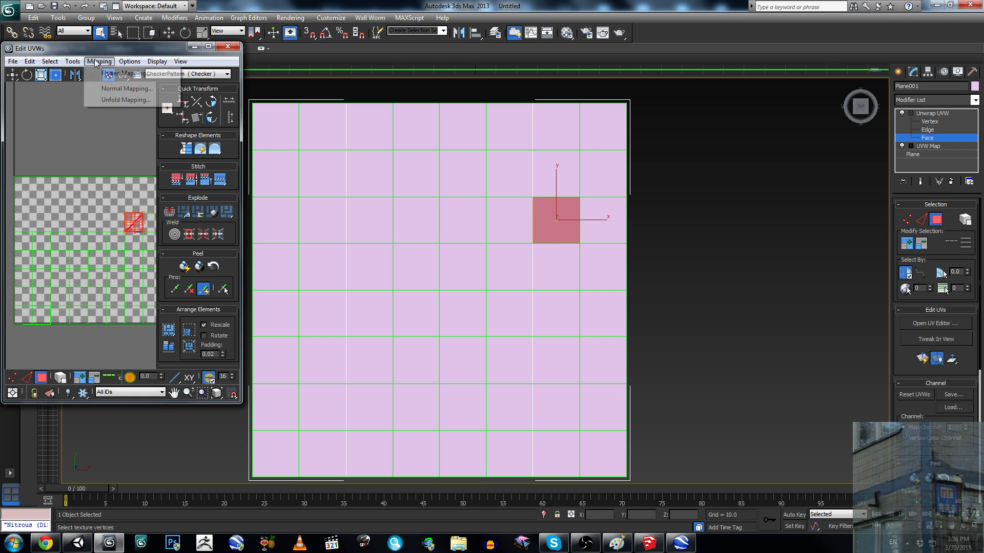
{"action": "left_click", "coordinate": [103, 90]}
{"action": "key", "text": "Return"}
{"action": "left_click", "coordinate": [594, 220]}
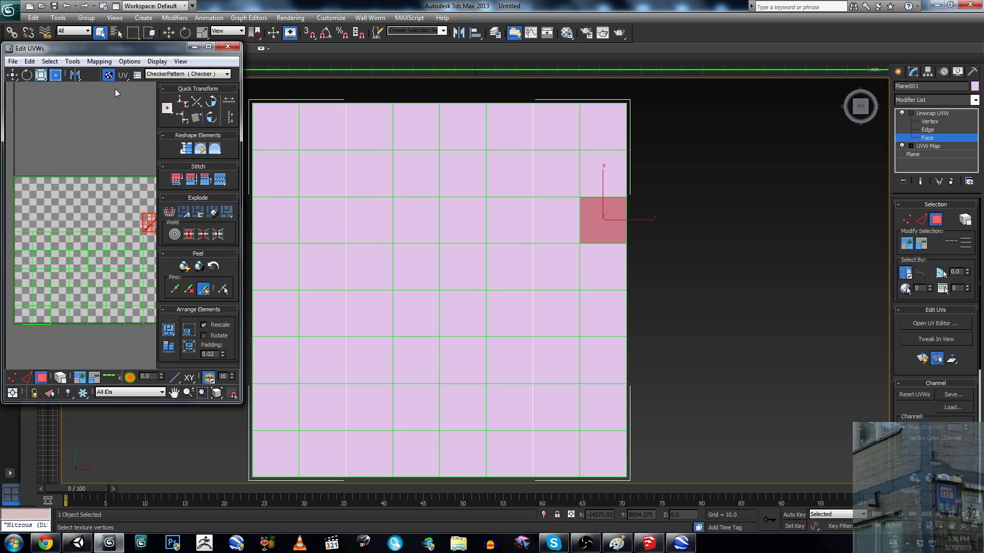
{"action": "left_click", "coordinate": [97, 62]}
{"action": "left_click", "coordinate": [101, 89]}
{"action": "key", "text": "Return"}
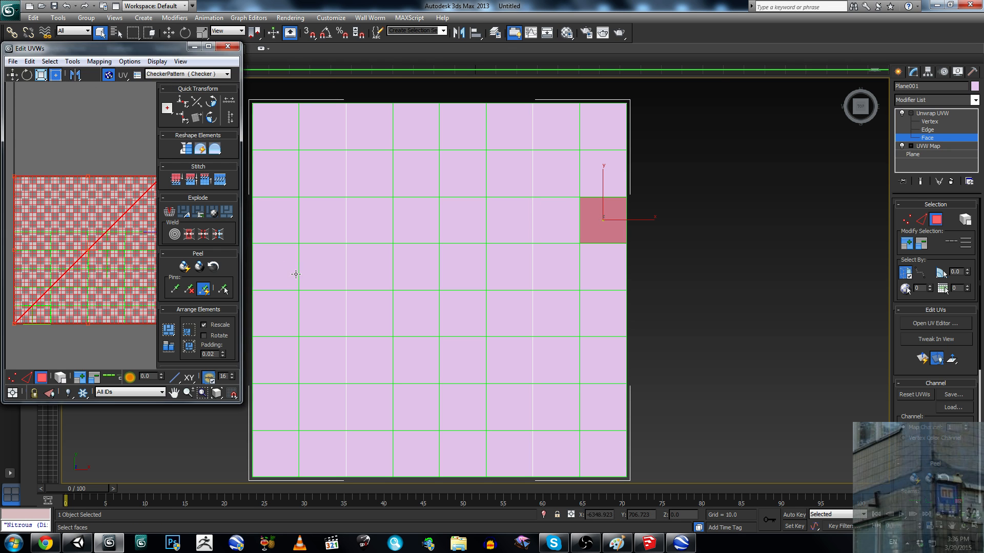
Step: Apply Normal Mapping with Box Mapping separately to the first and second faces of the plane's fourth row
{"action": "left_click", "coordinate": [288, 274]}
{"action": "left_click", "coordinate": [99, 61]}
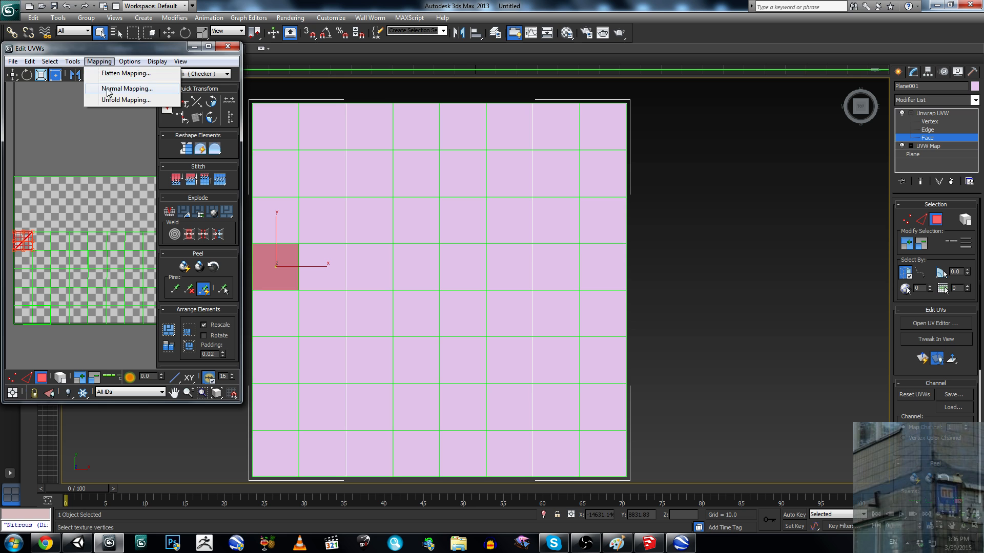
{"action": "left_click", "coordinate": [105, 89]}
{"action": "key", "text": "Return"}
{"action": "left_click", "coordinate": [323, 267]}
{"action": "left_click", "coordinate": [98, 62]}
{"action": "left_click", "coordinate": [127, 89]}
{"action": "key", "text": "Return"}
Step: Apply Normal Mapping with Box Mapping separately to the third and fourth faces of the plane's fourth row
{"action": "left_click", "coordinate": [368, 266]}
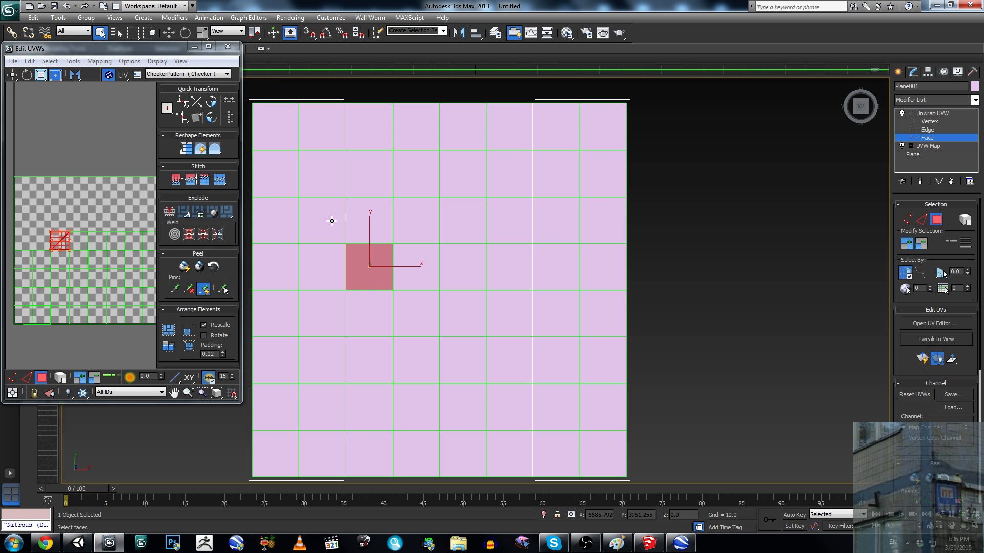
{"action": "left_click", "coordinate": [98, 61]}
{"action": "left_click", "coordinate": [105, 89]}
{"action": "key", "text": "Return"}
{"action": "left_click", "coordinate": [410, 279]}
{"action": "left_click", "coordinate": [99, 62]}
{"action": "left_click", "coordinate": [105, 89]}
{"action": "key", "text": "Return"}
Step: Apply Normal Mapping with Box Mapping separately to the fifth and sixth faces of the plane's fourth row
{"action": "left_click", "coordinate": [456, 269]}
{"action": "left_click", "coordinate": [99, 61]}
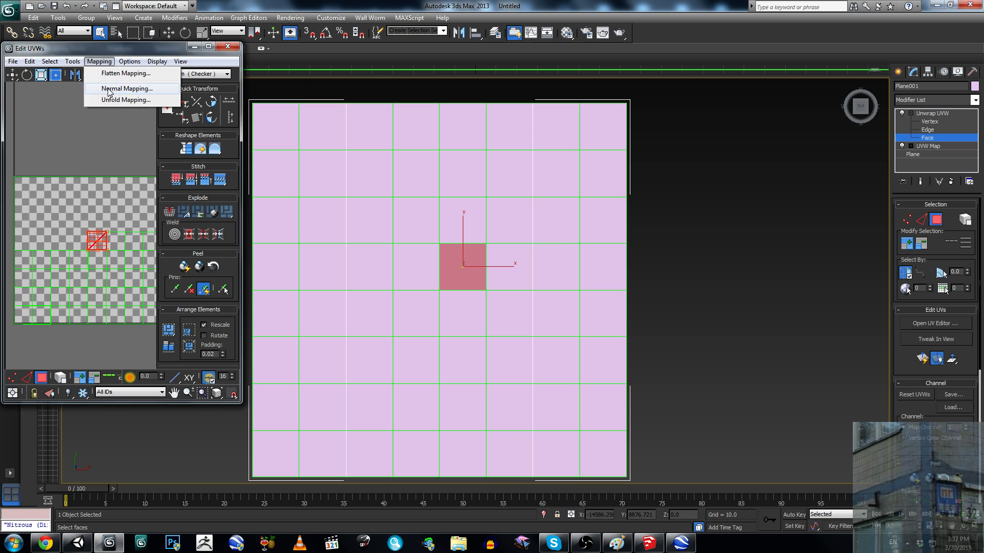
{"action": "left_click", "coordinate": [109, 89]}
{"action": "key", "text": "Return"}
{"action": "left_click", "coordinate": [495, 278]}
{"action": "left_click", "coordinate": [98, 62]}
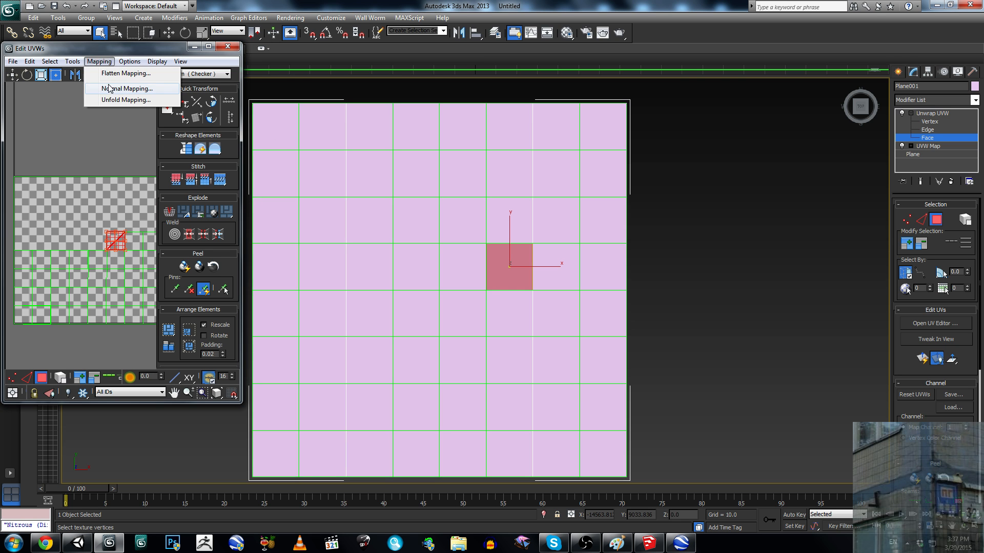
{"action": "left_click", "coordinate": [105, 90]}
{"action": "key", "text": "Return"}
Step: Apply Normal Mapping with Box Mapping separately to the seventh and eighth faces of the plane's fourth row
{"action": "left_click", "coordinate": [555, 275]}
{"action": "left_click", "coordinate": [97, 61]}
{"action": "left_click", "coordinate": [105, 89]}
{"action": "key", "text": "Return"}
{"action": "left_click", "coordinate": [589, 277]}
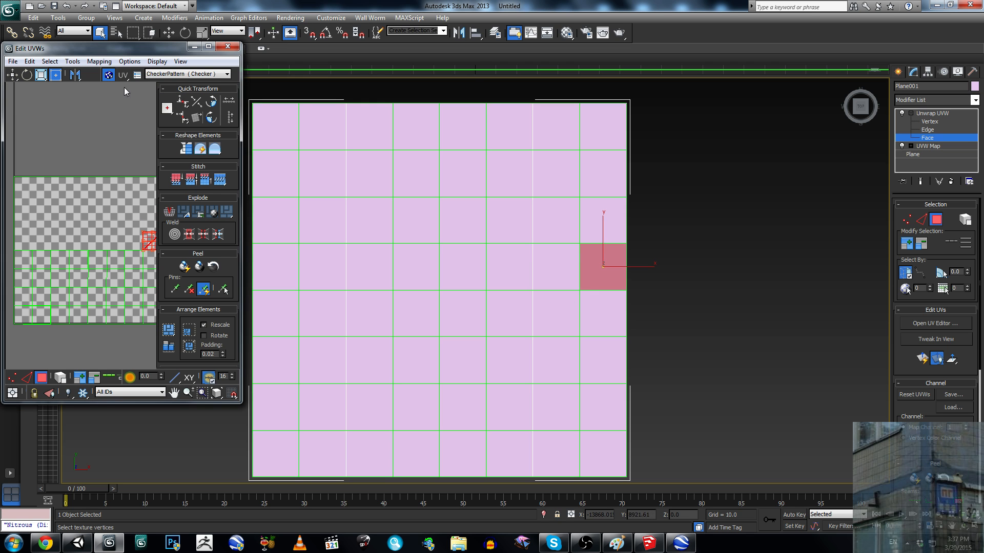
{"action": "left_click", "coordinate": [98, 61]}
{"action": "left_click", "coordinate": [105, 88]}
{"action": "key", "text": "Return"}
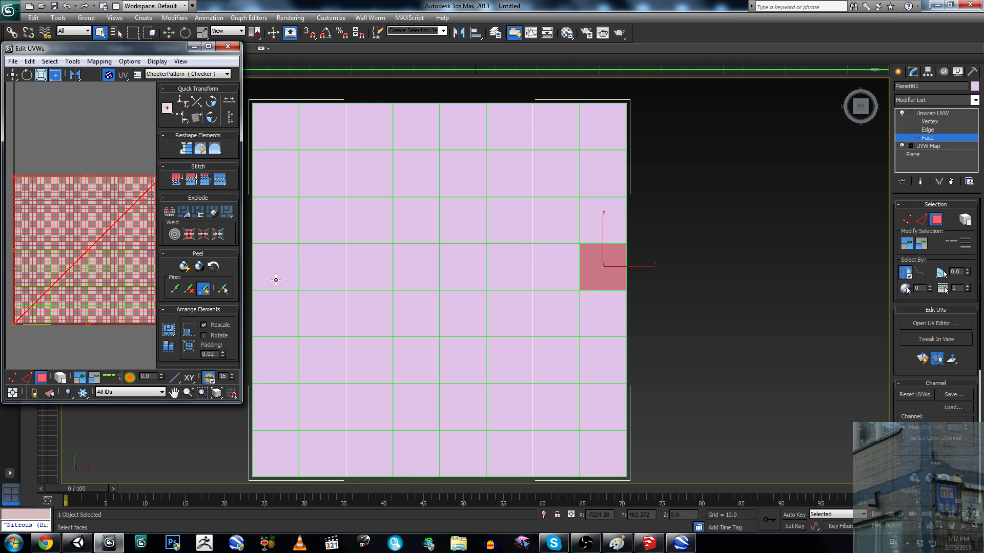
Step: Apply Normal Mapping with Box Mapping separately to the first and second faces of the plane's fifth row
{"action": "left_click", "coordinate": [276, 304]}
{"action": "left_click", "coordinate": [72, 62]}
{"action": "left_click", "coordinate": [99, 61]}
{"action": "left_click", "coordinate": [105, 88]}
{"action": "key", "text": "Return"}
{"action": "left_click", "coordinate": [314, 325]}
{"action": "left_click", "coordinate": [99, 62]}
{"action": "left_click", "coordinate": [105, 89]}
{"action": "key", "text": "Return"}
Step: Apply Normal Mapping with Box Mapping separately to the third and fourth faces of the plane's fifth row
{"action": "left_click", "coordinate": [361, 333]}
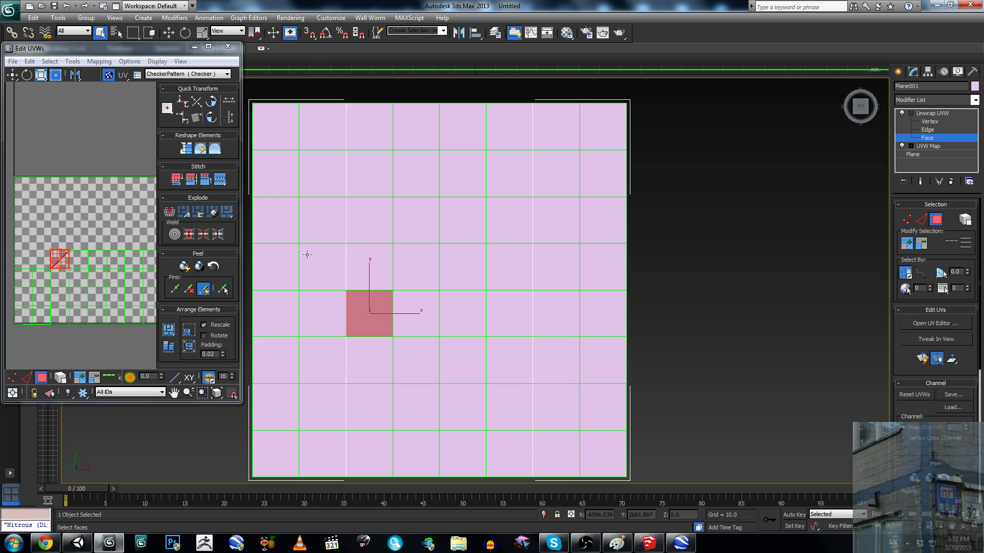
{"action": "left_click", "coordinate": [105, 62]}
{"action": "left_click", "coordinate": [105, 86]}
{"action": "key", "text": "Return"}
{"action": "left_click", "coordinate": [404, 325]}
{"action": "left_click", "coordinate": [99, 61]}
{"action": "left_click", "coordinate": [105, 86]}
{"action": "key", "text": "Return"}
Step: Apply Normal Mapping with Box Mapping separately to the fifth and sixth faces of the plane's fifth row
{"action": "left_click", "coordinate": [447, 316]}
{"action": "left_click", "coordinate": [99, 62]}
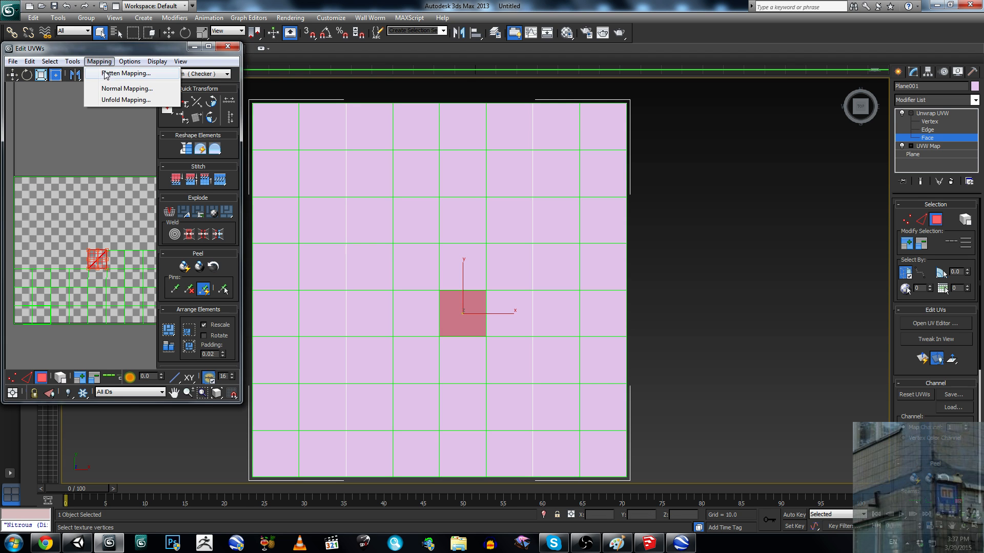
{"action": "left_click", "coordinate": [109, 88]}
{"action": "key", "text": "Return"}
{"action": "left_click", "coordinate": [494, 323]}
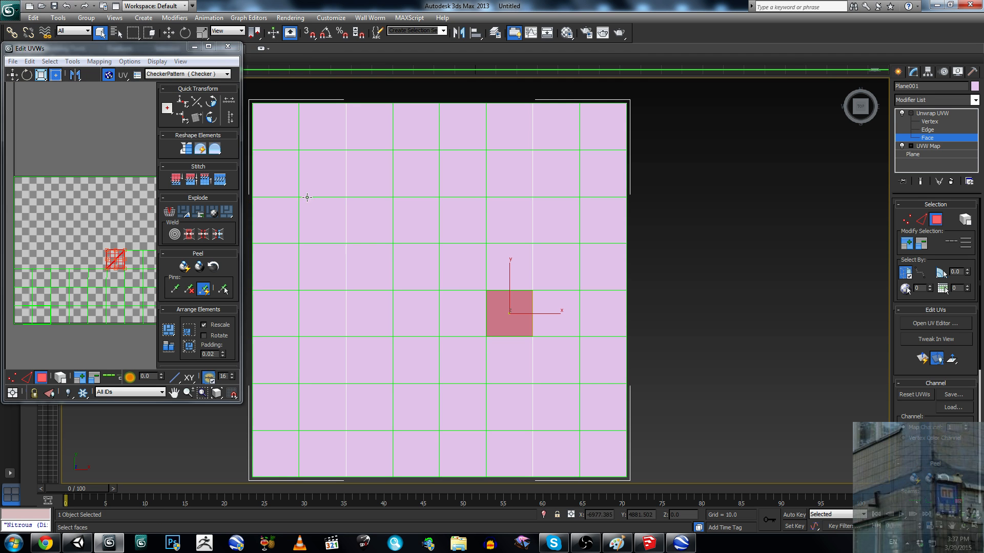
{"action": "left_click", "coordinate": [99, 61]}
{"action": "left_click", "coordinate": [107, 88]}
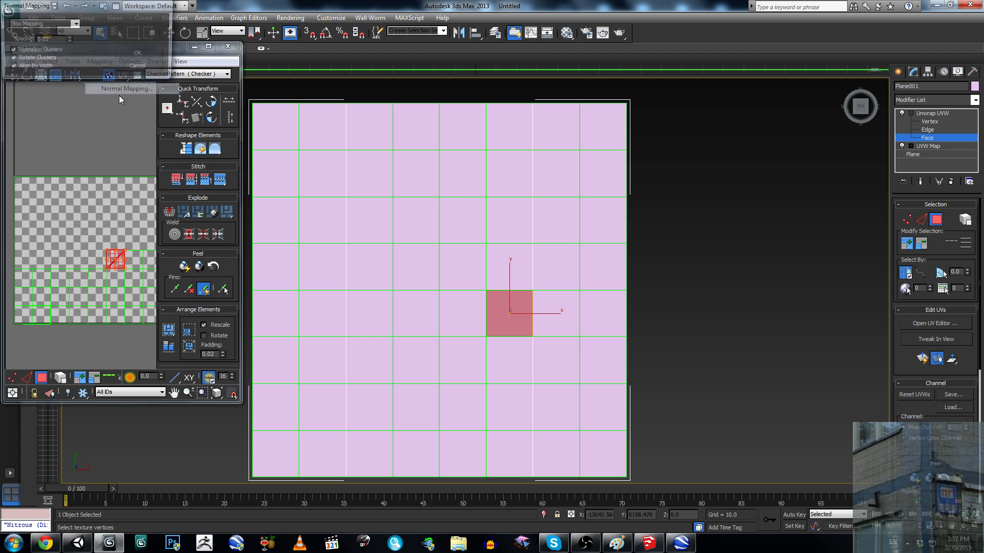
{"action": "key", "text": "Return"}
Step: Apply Normal Mapping with Box Mapping separately to the seventh and eighth faces of the plane's fifth row
{"action": "left_click", "coordinate": [554, 332]}
{"action": "left_click", "coordinate": [98, 62]}
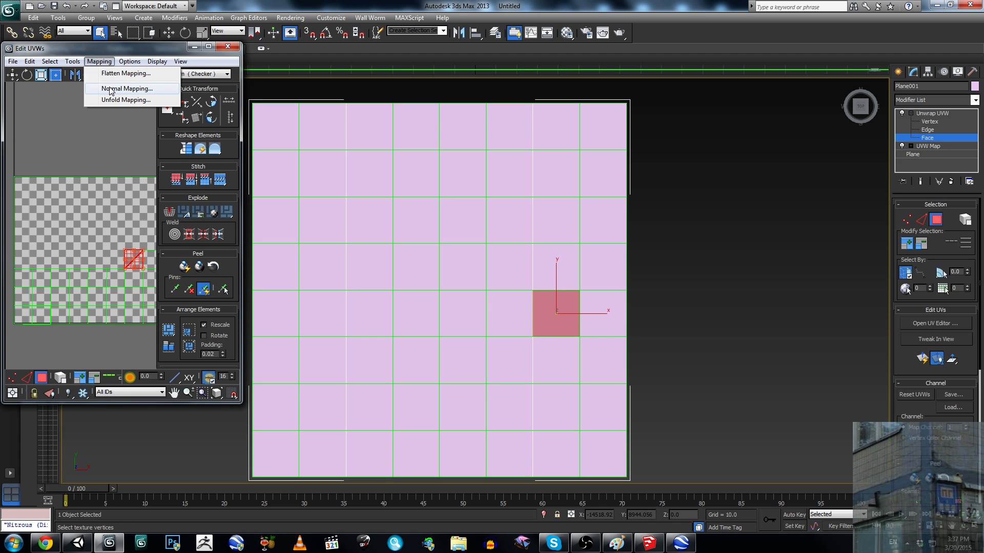
{"action": "left_click", "coordinate": [108, 88]}
{"action": "key", "text": "Return"}
{"action": "left_click", "coordinate": [602, 313]}
{"action": "left_click", "coordinate": [99, 62]}
{"action": "left_click", "coordinate": [113, 89]}
{"action": "key", "text": "Return"}
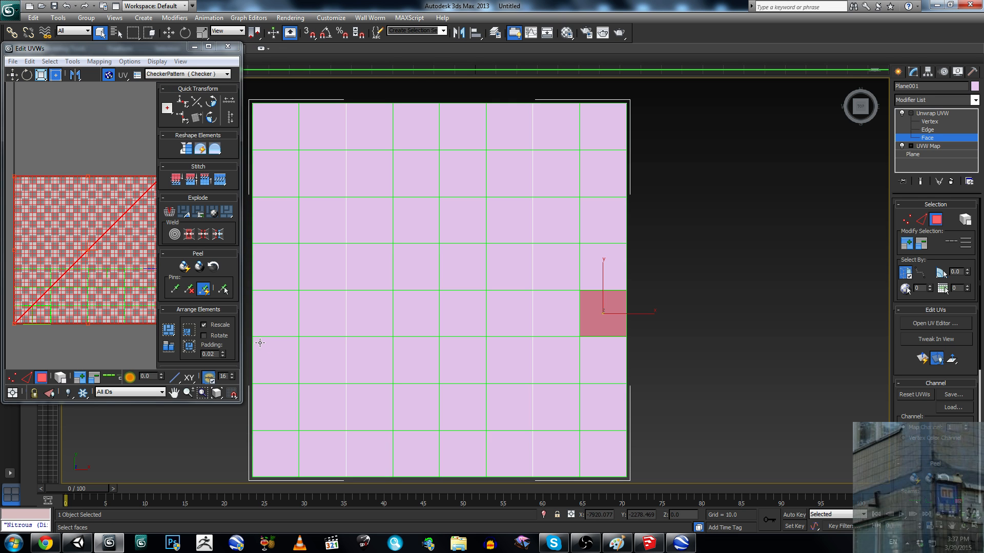
Step: Apply Normal Mapping with Box Mapping separately to the first and second faces of the plane's sixth row
{"action": "left_click", "coordinate": [260, 343]}
{"action": "left_click", "coordinate": [99, 61]}
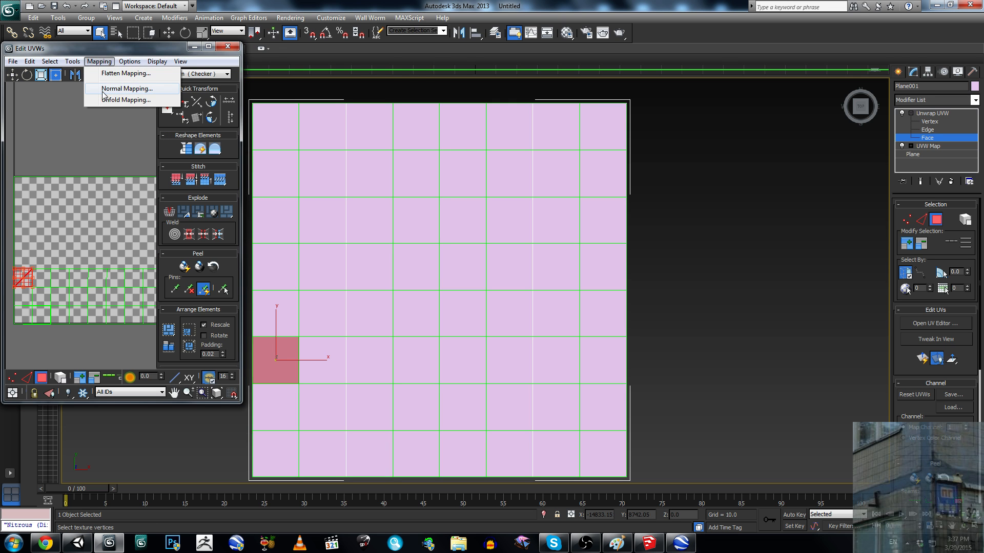
{"action": "left_click", "coordinate": [113, 88]}
{"action": "key", "text": "Return"}
{"action": "left_click", "coordinate": [323, 365]}
{"action": "left_click", "coordinate": [99, 61]}
{"action": "left_click", "coordinate": [113, 88]}
{"action": "key", "text": "Return"}
Step: Apply Normal Mapping with Box Mapping separately to the third and fourth faces of the plane's sixth row
{"action": "left_click", "coordinate": [370, 363]}
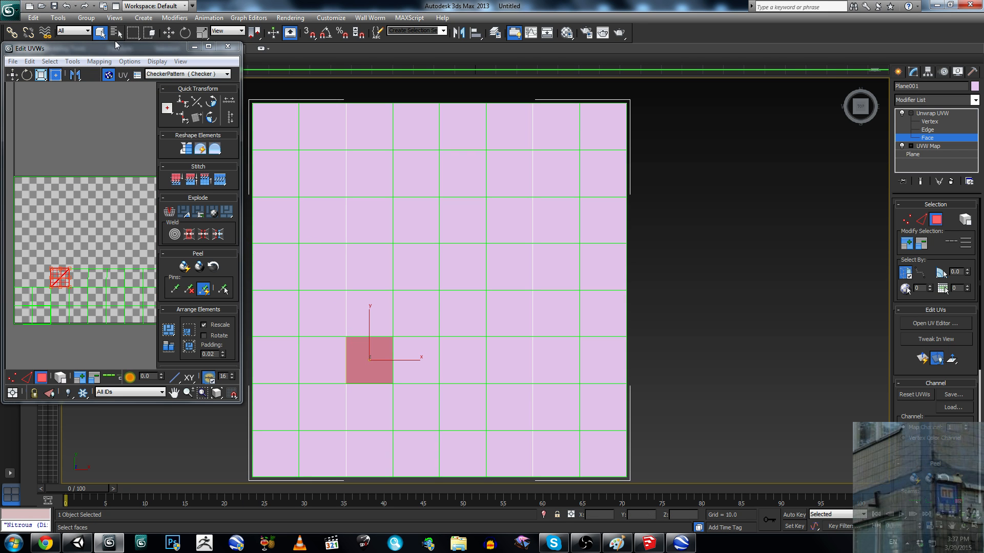
{"action": "left_click", "coordinate": [95, 62]}
{"action": "left_click", "coordinate": [114, 89]}
{"action": "key", "text": "Return"}
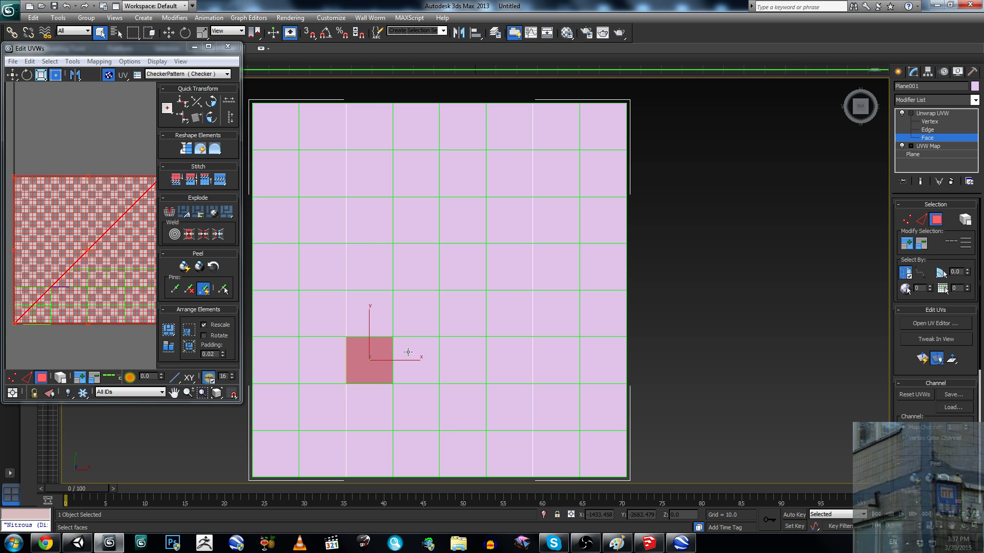
{"action": "left_click", "coordinate": [416, 360]}
{"action": "left_click", "coordinate": [98, 62]}
{"action": "left_click", "coordinate": [113, 88]}
{"action": "key", "text": "Return"}
Step: Apply Normal Mapping with Box Mapping separately to the fifth and sixth faces of the plane's sixth row
{"action": "left_click", "coordinate": [454, 352]}
{"action": "left_click", "coordinate": [96, 62]}
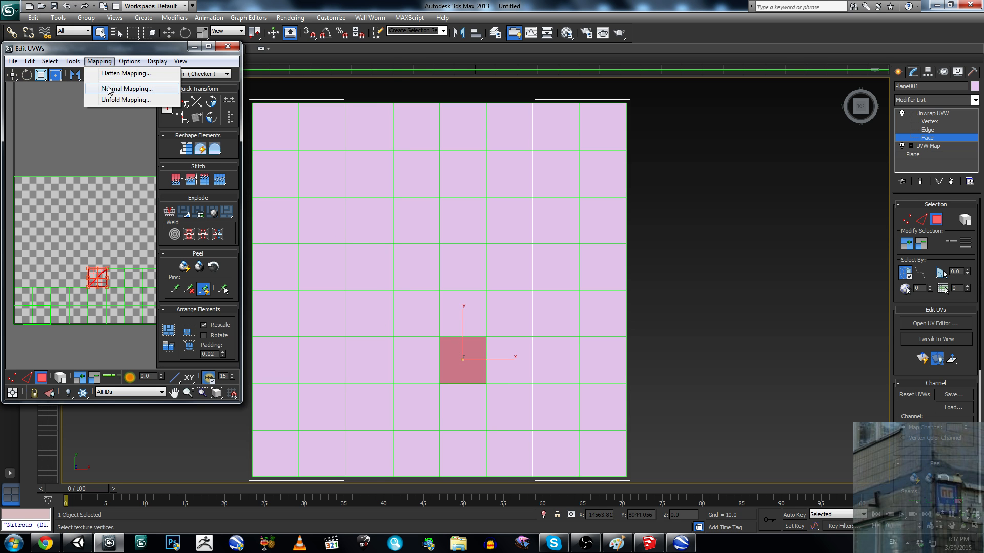
{"action": "left_click", "coordinate": [113, 89]}
{"action": "key", "text": "Return"}
{"action": "left_click", "coordinate": [501, 348]}
{"action": "left_click", "coordinate": [99, 62]}
{"action": "left_click", "coordinate": [114, 89]}
{"action": "key", "text": "Return"}
Step: Apply Normal Mapping with Box Mapping separately to the seventh and eighth faces of the plane's sixth row
{"action": "left_click", "coordinate": [552, 355]}
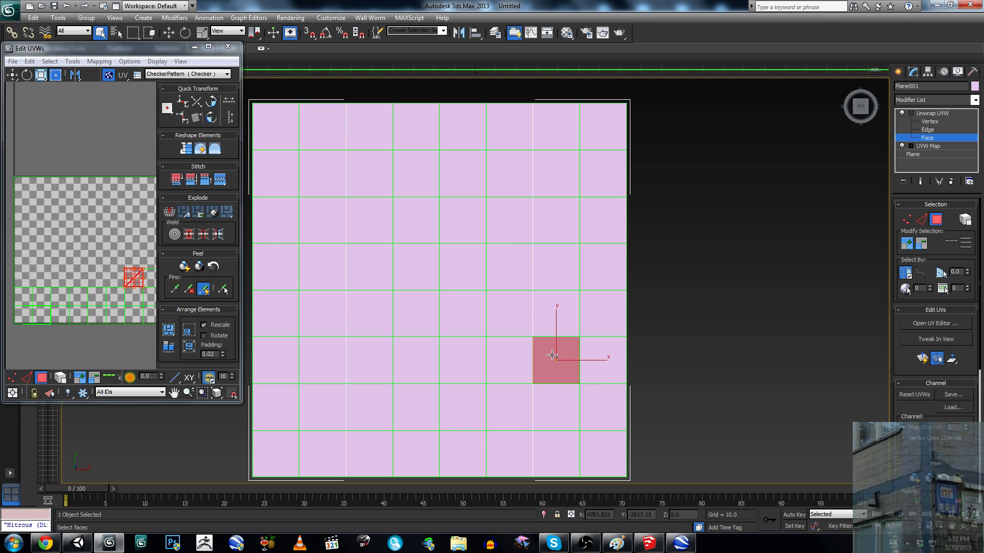
{"action": "left_click", "coordinate": [99, 61]}
{"action": "left_click", "coordinate": [113, 89]}
{"action": "key", "text": "Return"}
{"action": "left_click", "coordinate": [594, 342]}
{"action": "left_click", "coordinate": [99, 62]}
{"action": "left_click", "coordinate": [113, 89]}
{"action": "key", "text": "Return"}
Step: Apply Normal Mapping with Box Mapping separately to the first and second faces of the plane's seventh row
{"action": "left_click", "coordinate": [254, 394]}
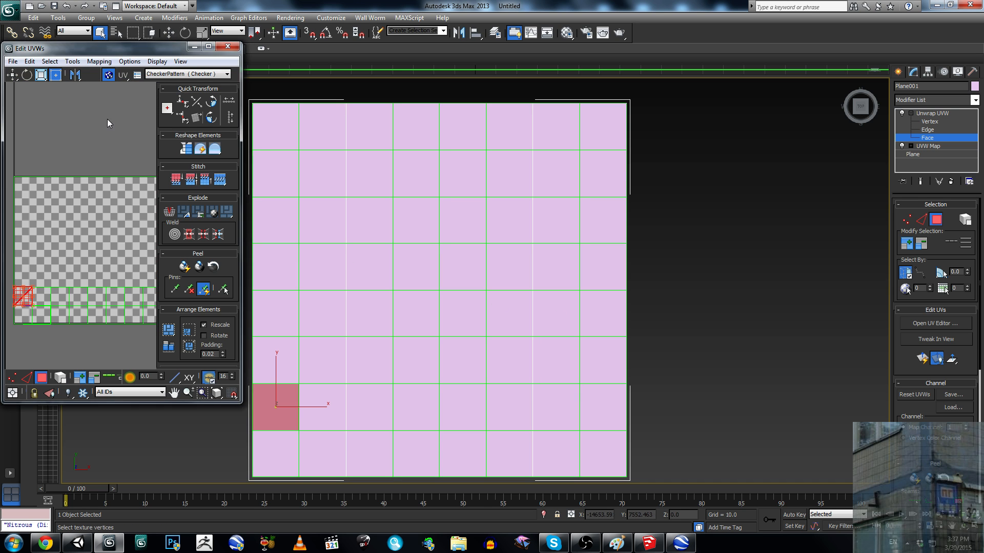
{"action": "left_click", "coordinate": [98, 62]}
{"action": "left_click", "coordinate": [114, 88]}
{"action": "key", "text": "Return"}
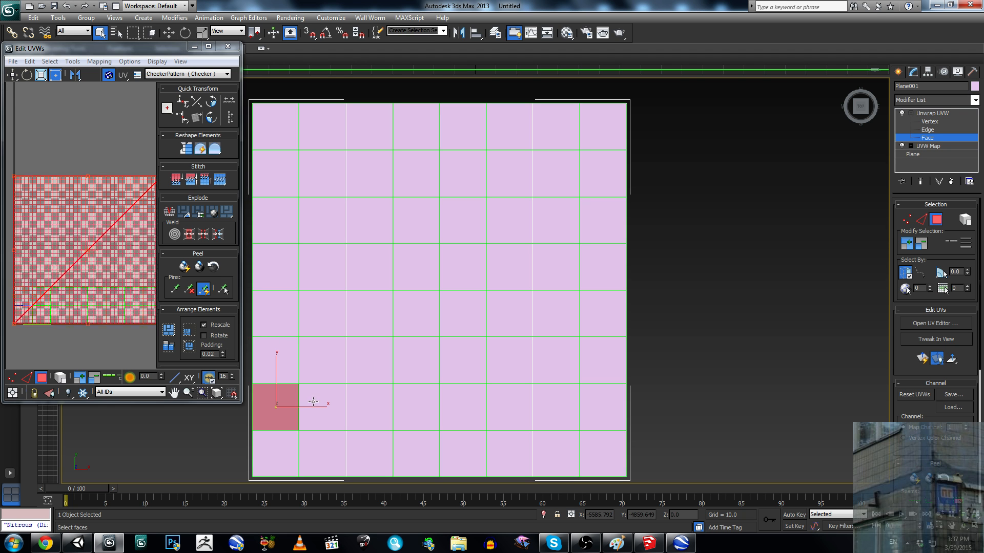
{"action": "left_click", "coordinate": [98, 62]}
{"action": "left_click", "coordinate": [113, 89]}
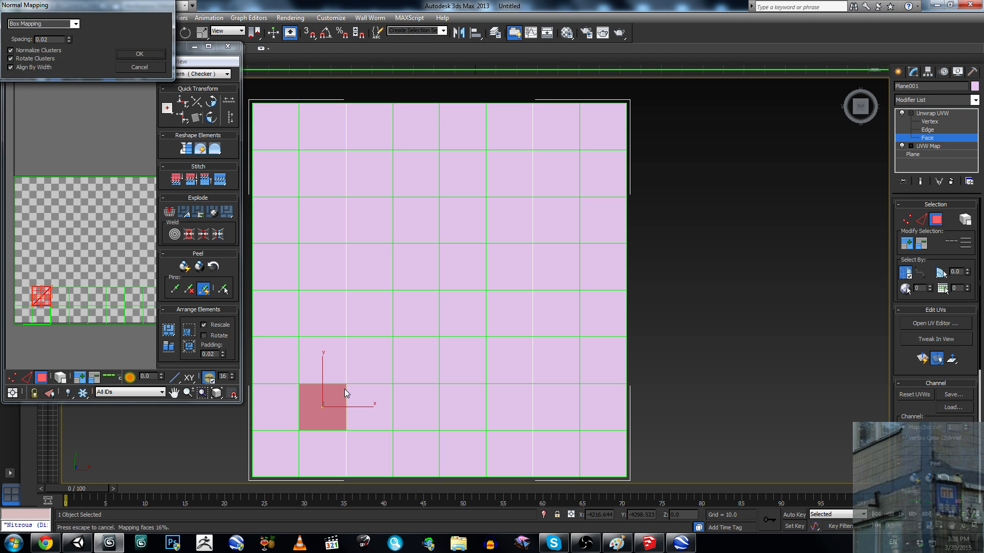
{"action": "key", "text": "Return"}
Step: Apply Normal Mapping with Box Mapping separately to the third and fourth faces of the plane's seventh row
{"action": "left_click", "coordinate": [360, 398]}
{"action": "left_click", "coordinate": [98, 62]}
{"action": "left_click", "coordinate": [113, 89]}
{"action": "key", "text": "Return"}
{"action": "left_click", "coordinate": [402, 408]}
{"action": "left_click", "coordinate": [98, 61]}
{"action": "left_click", "coordinate": [113, 89]}
{"action": "key", "text": "Return"}
Step: Apply Normal Mapping with Box Mapping separately to the fifth and sixth faces of the plane's seventh row
{"action": "left_click", "coordinate": [463, 415]}
{"action": "left_click", "coordinate": [98, 62]}
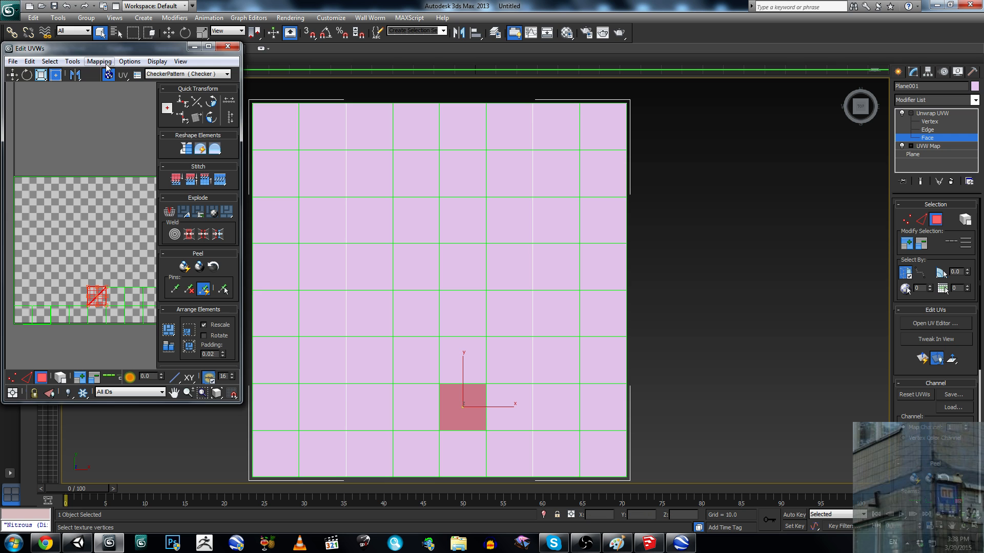
{"action": "left_click", "coordinate": [113, 88]}
{"action": "key", "text": "Return"}
{"action": "left_click", "coordinate": [508, 410]}
{"action": "left_click", "coordinate": [95, 62]}
{"action": "left_click", "coordinate": [113, 89]}
{"action": "key", "text": "Return"}
Step: Apply Normal Mapping with Box Mapping separately to the seventh and eighth faces of the plane's seventh row
{"action": "left_click", "coordinate": [553, 410]}
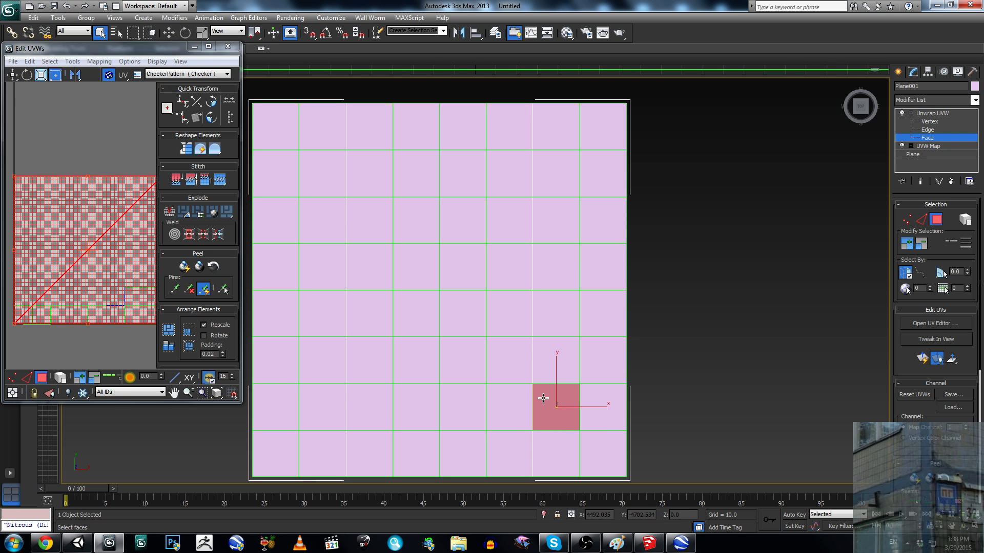
{"action": "left_click", "coordinate": [94, 62]}
{"action": "left_click", "coordinate": [113, 87]}
{"action": "key", "text": "Return"}
{"action": "left_click", "coordinate": [600, 410]}
{"action": "left_click", "coordinate": [95, 61]}
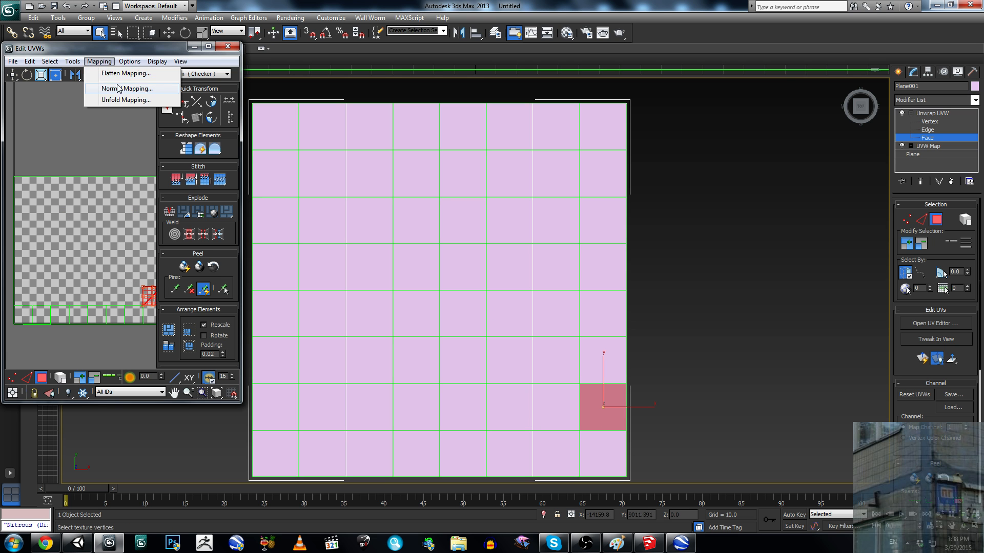
{"action": "left_click", "coordinate": [113, 87]}
{"action": "key", "text": "Return"}
Step: Apply Normal Mapping with Box Mapping separately to the first and second faces of the plane's eighth row
{"action": "left_click", "coordinate": [271, 453]}
{"action": "left_click", "coordinate": [99, 61]}
{"action": "left_click", "coordinate": [112, 90]}
{"action": "key", "text": "Return"}
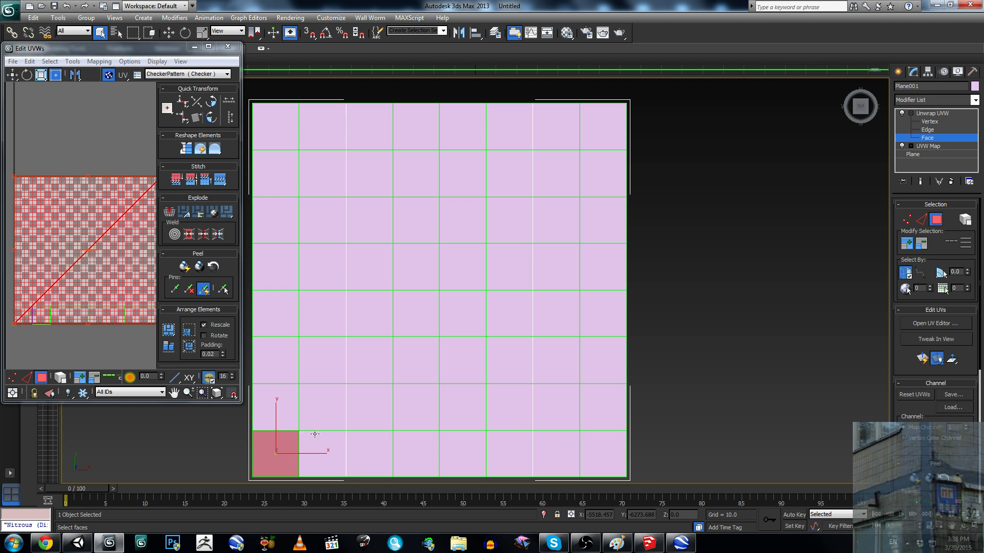
{"action": "left_click", "coordinate": [322, 453]}
{"action": "left_click", "coordinate": [96, 61]}
{"action": "left_click", "coordinate": [126, 88]}
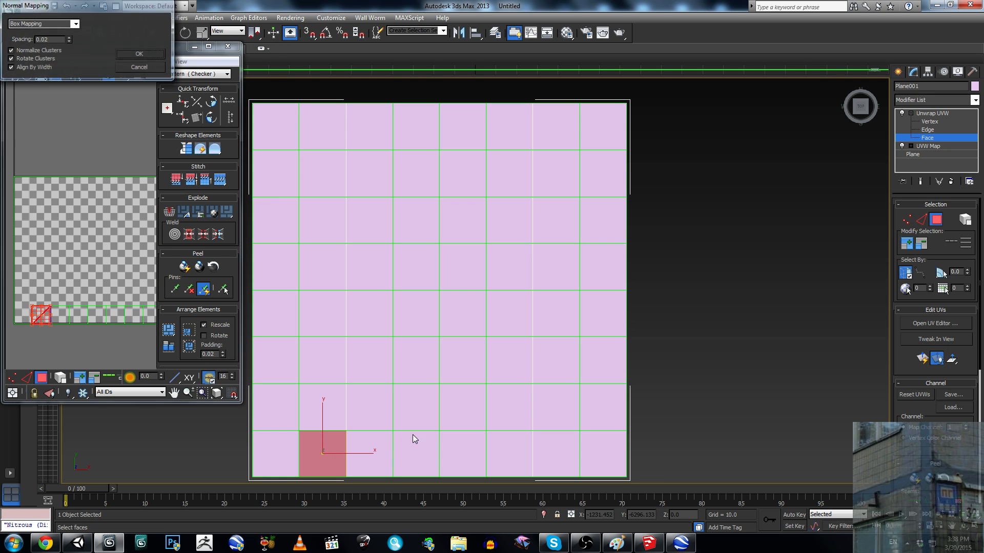
{"action": "key", "text": "Return"}
Step: Apply Normal Mapping with Box Mapping separately to the third and fourth faces of the plane's eighth row
{"action": "left_click", "coordinate": [375, 438]}
{"action": "left_click", "coordinate": [99, 62]}
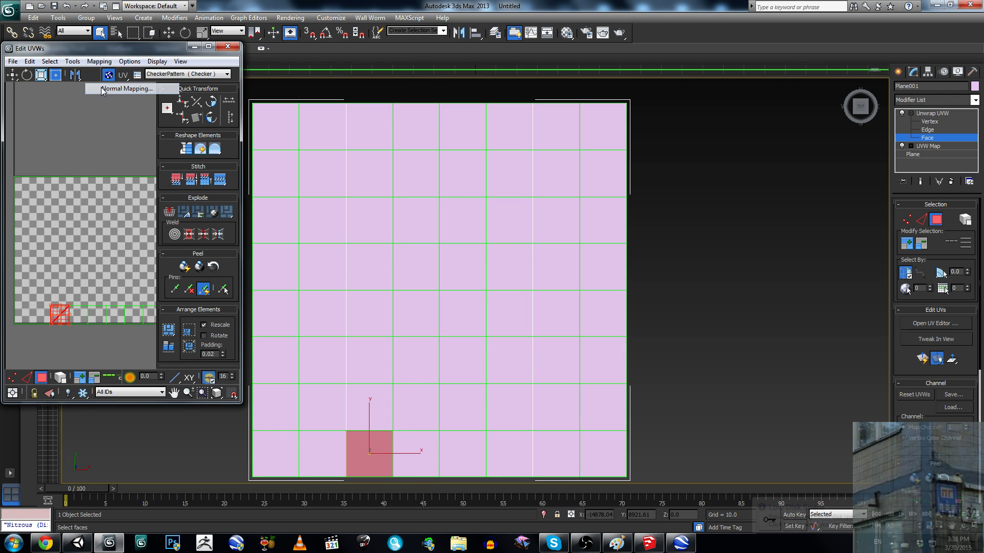
{"action": "left_click", "coordinate": [112, 88]}
{"action": "key", "text": "Return"}
{"action": "left_click", "coordinate": [412, 445]}
{"action": "left_click", "coordinate": [99, 62]}
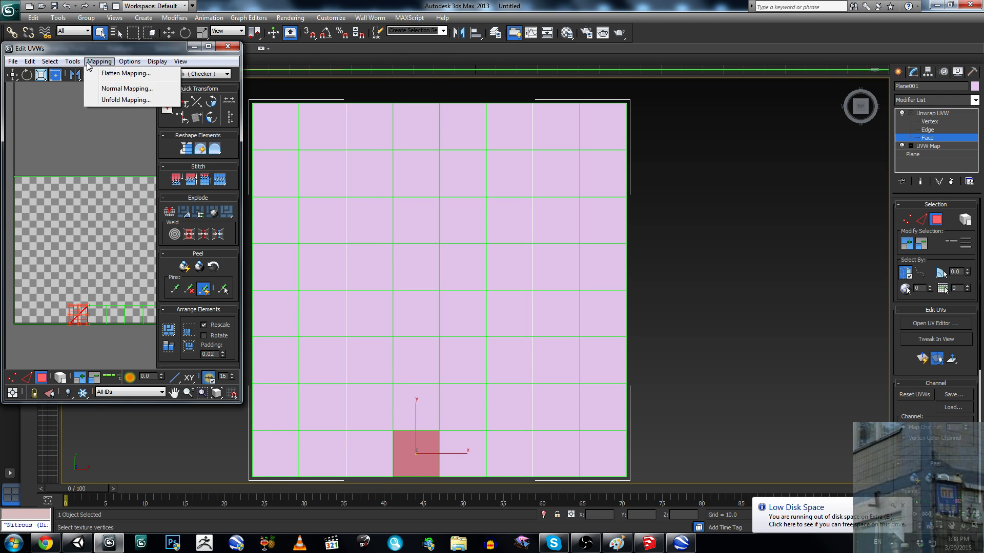
{"action": "left_click", "coordinate": [118, 88]}
{"action": "key", "text": "Return"}
Step: Apply Normal Mapping with Box Mapping separately to the fifth and sixth faces of the plane's eighth row
{"action": "left_click", "coordinate": [461, 440]}
{"action": "left_click", "coordinate": [99, 61]}
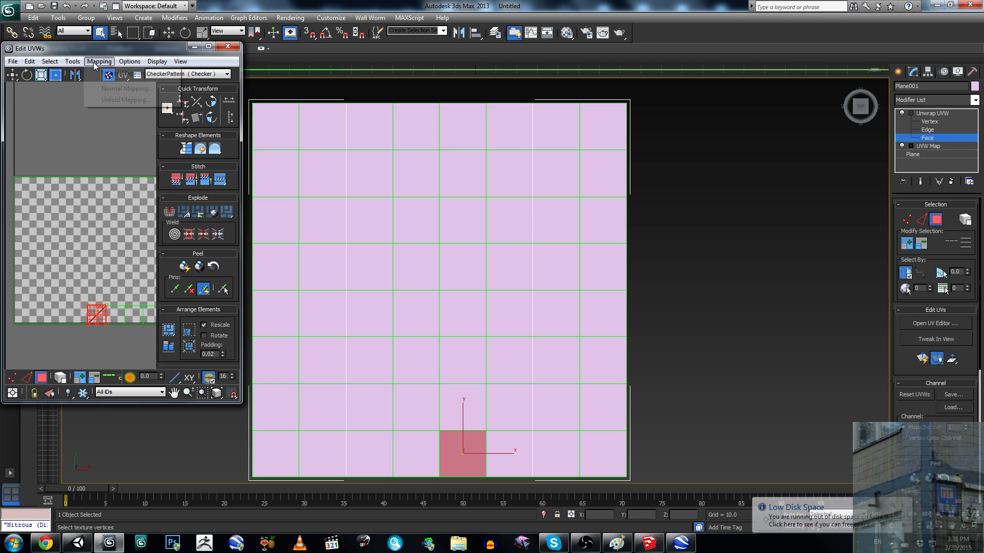
{"action": "left_click", "coordinate": [117, 89]}
{"action": "key", "text": "Return"}
{"action": "left_click", "coordinate": [507, 446]}
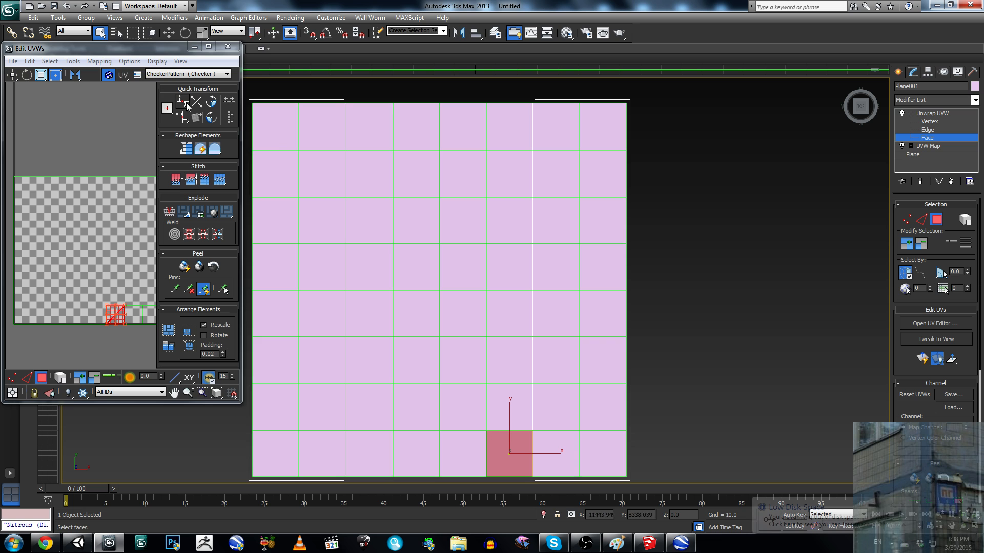
{"action": "left_click", "coordinate": [99, 62]}
{"action": "left_click", "coordinate": [118, 88]}
{"action": "key", "text": "Return"}
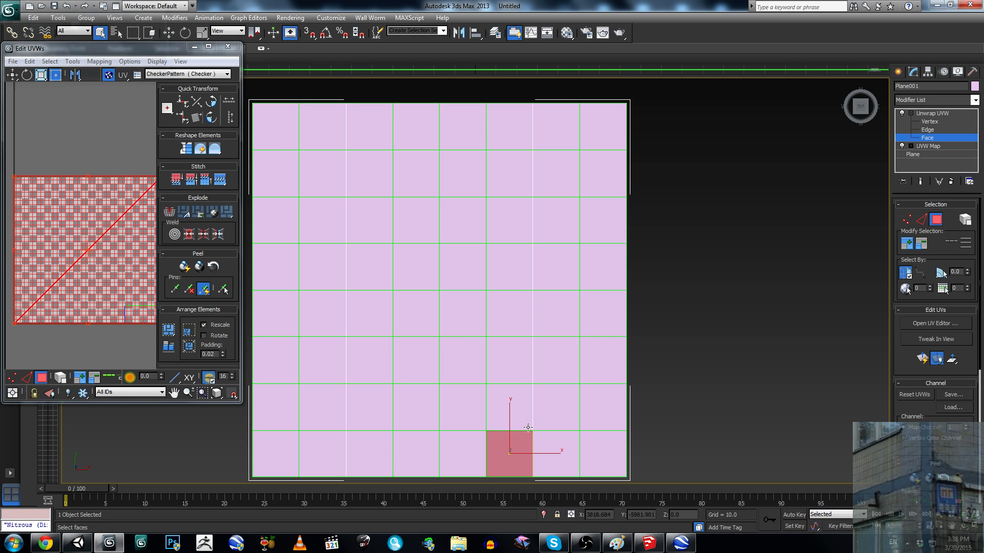
Step: Apply Normal Mapping with Box Mapping separately to the seventh and eighth faces of the plane's eighth row
{"action": "left_click", "coordinate": [556, 454]}
{"action": "left_click", "coordinate": [99, 62]}
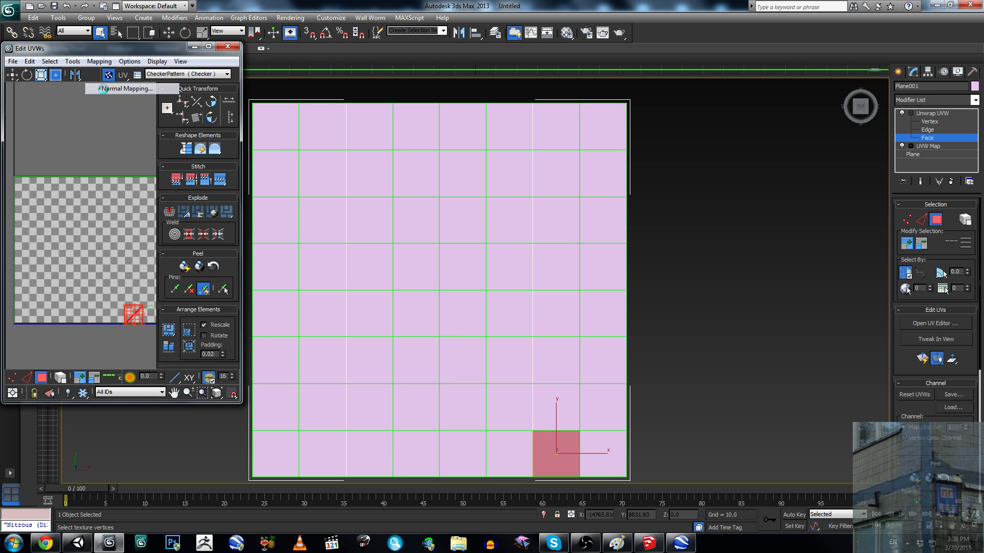
{"action": "left_click", "coordinate": [118, 88]}
{"action": "key", "text": "Return"}
{"action": "left_click", "coordinate": [605, 449]}
{"action": "left_click", "coordinate": [99, 61]}
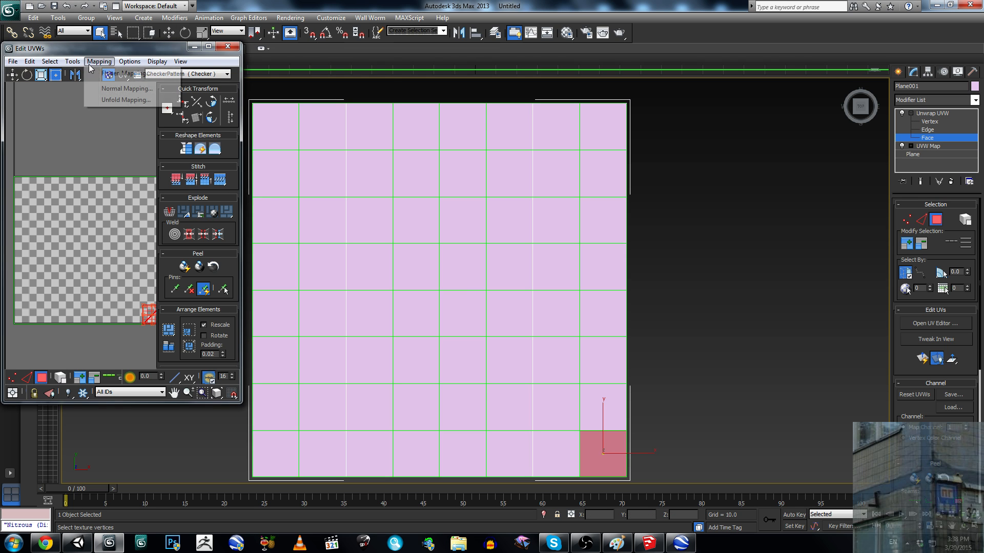
{"action": "left_click", "coordinate": [100, 87]}
{"action": "key", "text": "Return"}
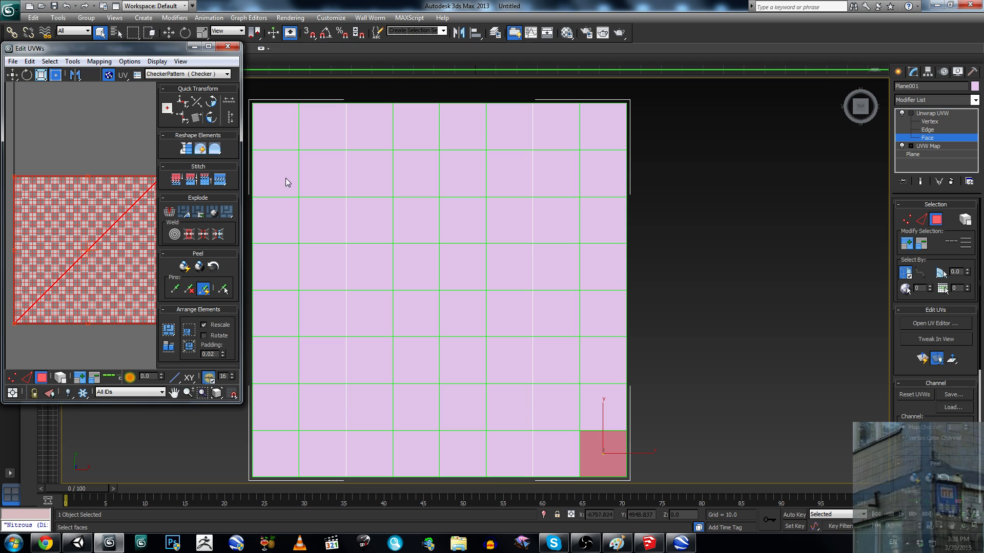
Step: Save the plane's UVW coordinates in the 3ds Max - UVWs folder, replacing the existing file 16384.uvw
{"action": "left_click", "coordinate": [963, 396]}
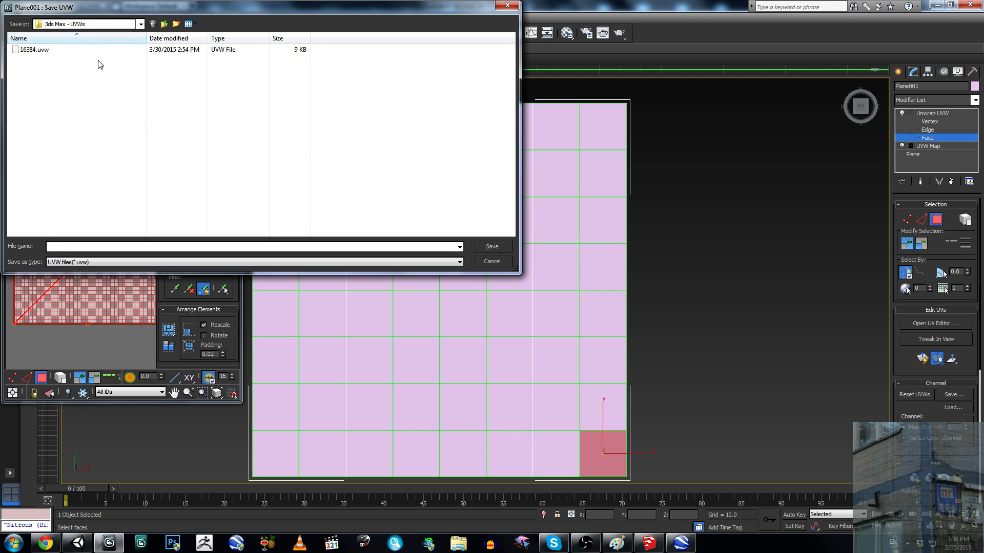
{"action": "double_click", "coordinate": [34, 49]}
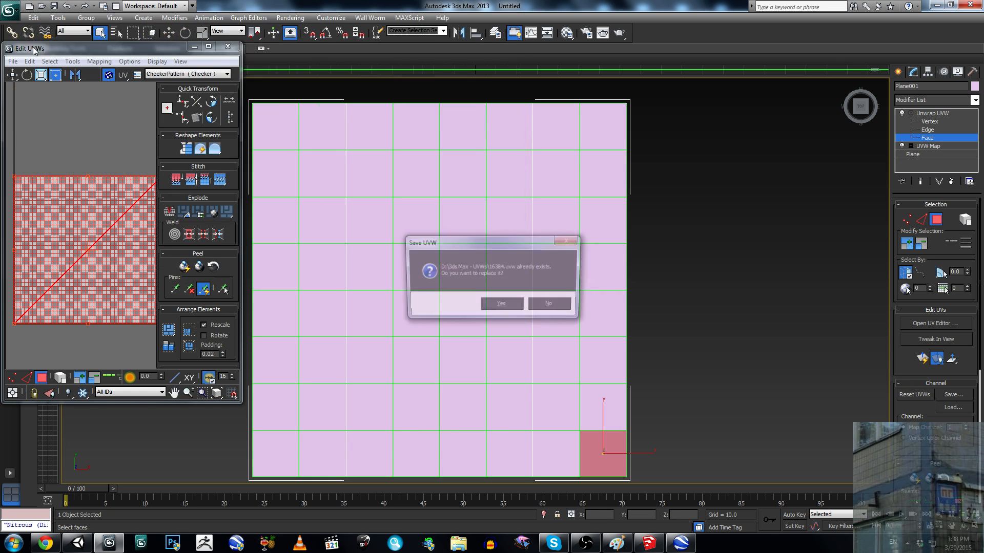
{"action": "left_click", "coordinate": [501, 306]}
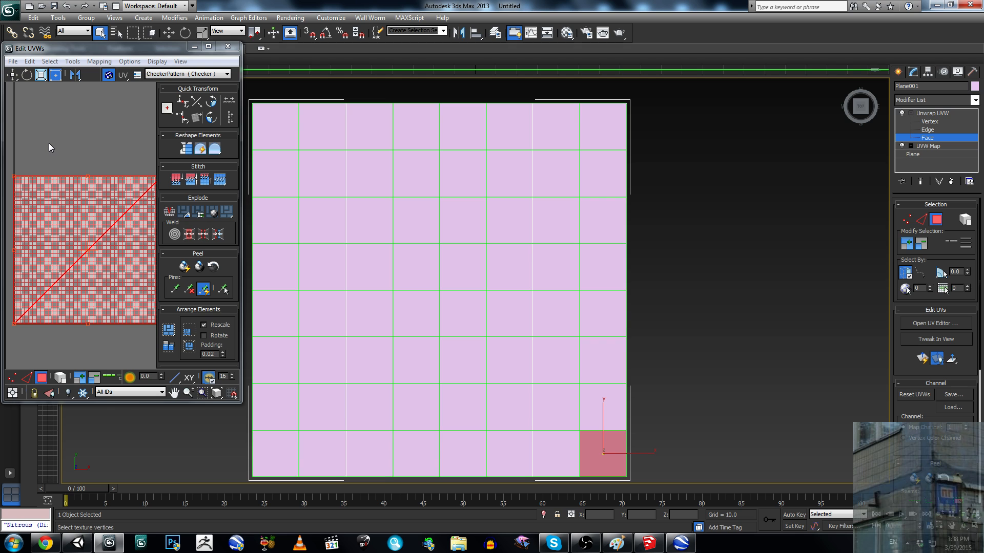
Step: Save the scene in the scenes folder as 16384x16384[b].max
{"action": "left_click", "coordinate": [10, 11]}
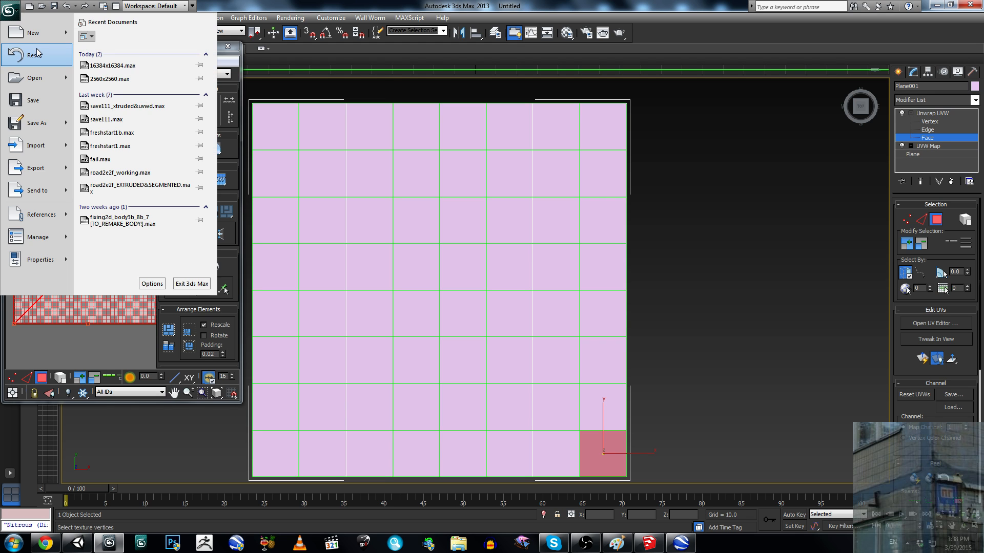
{"action": "left_click", "coordinate": [37, 122]}
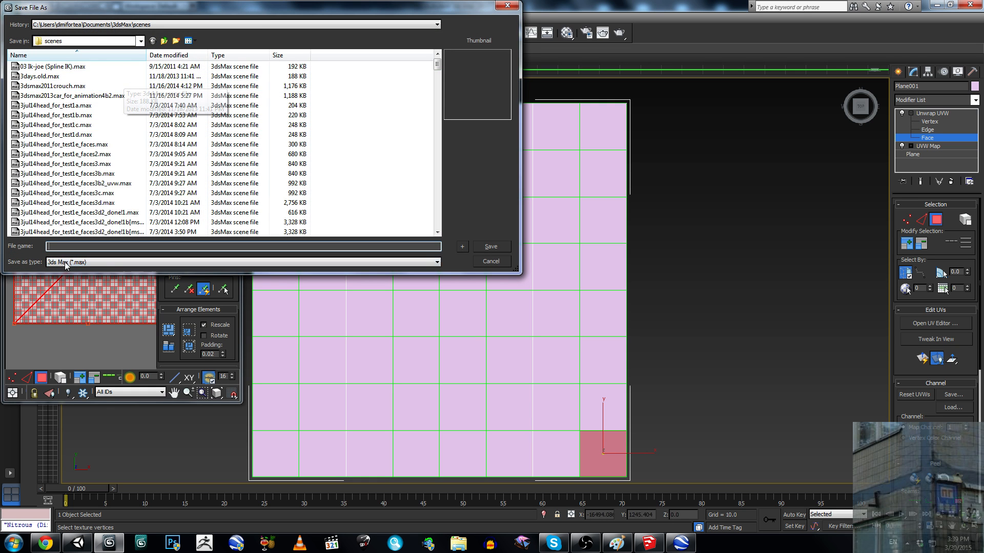
{"action": "type", "text": "16"}
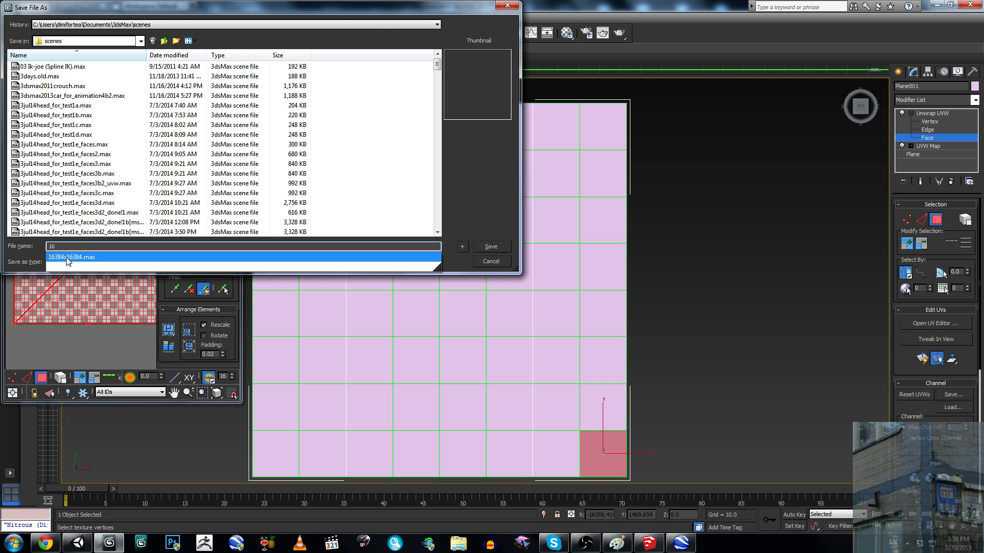
{"action": "left_click", "coordinate": [68, 257]}
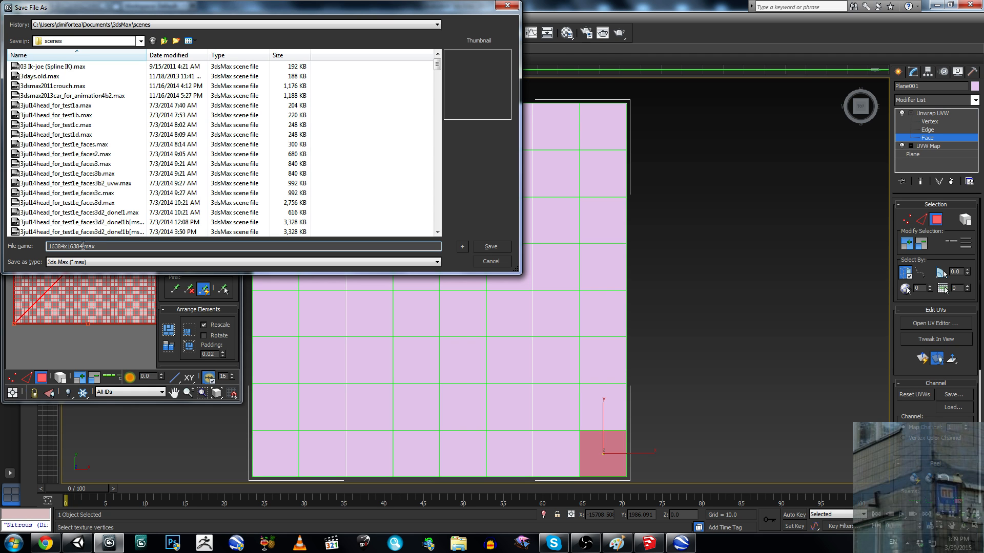
{"action": "key", "text": "Return"}
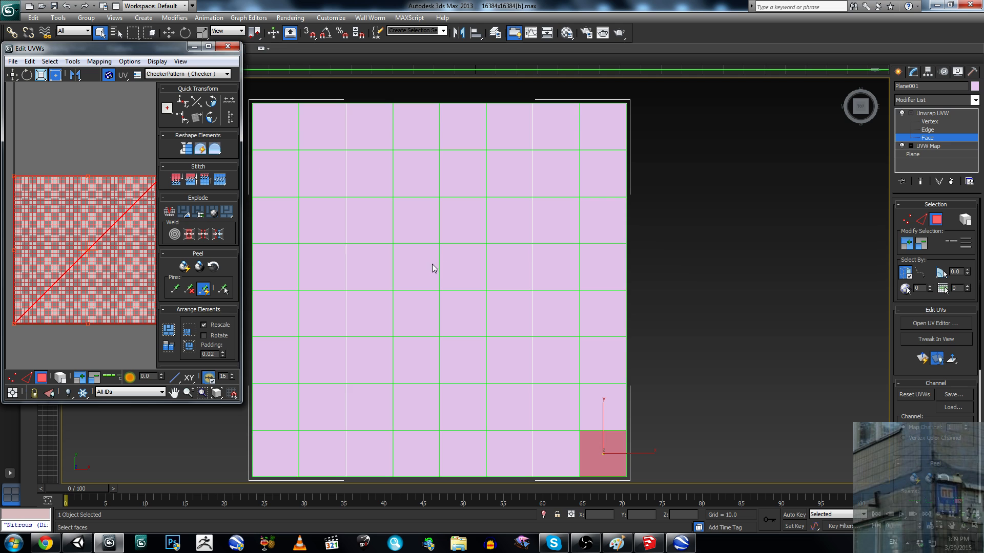
Step: Close the UV editor and exit the Face sub-object level of the Unwrap UVW modifier
{"action": "left_click", "coordinate": [229, 48]}
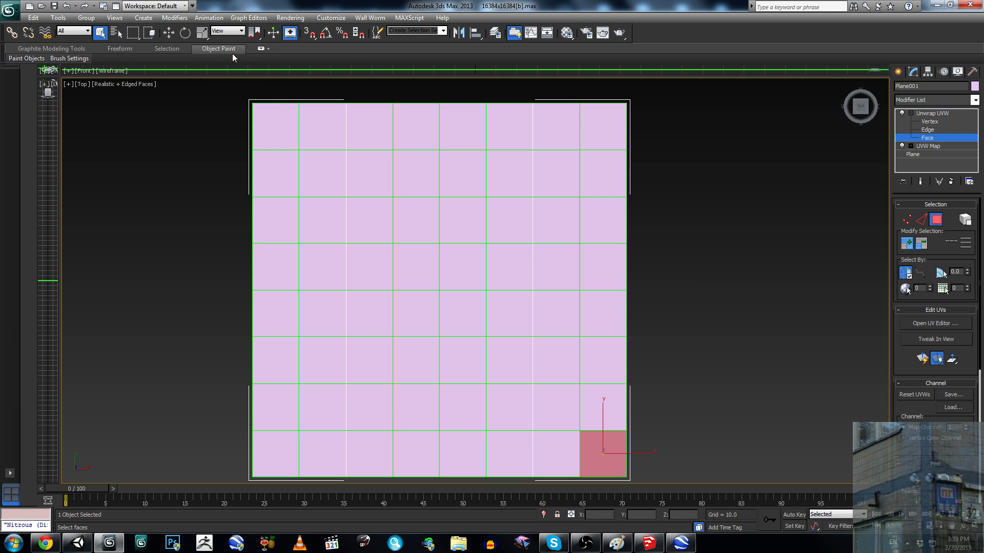
{"action": "left_click", "coordinate": [415, 279]}
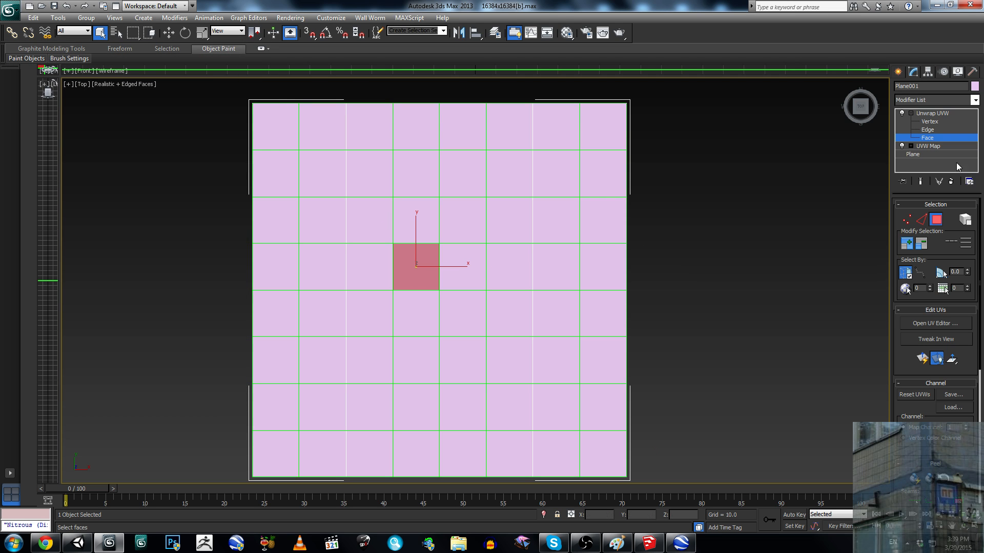
{"action": "left_click", "coordinate": [910, 113]}
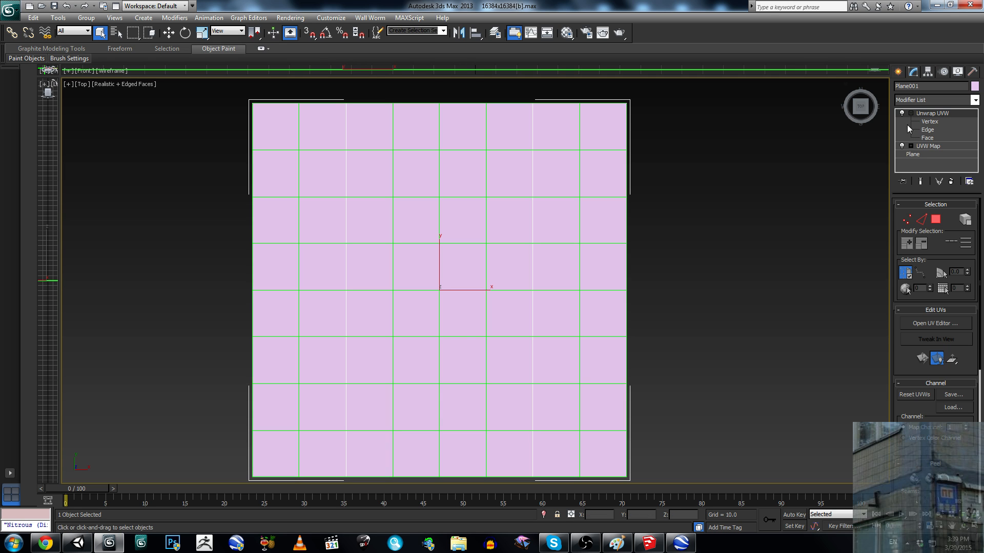
Step: Convert the unwrapped plane to an Editable Poly
{"action": "left_click", "coordinate": [975, 101]}
{"action": "left_click", "coordinate": [975, 101]}
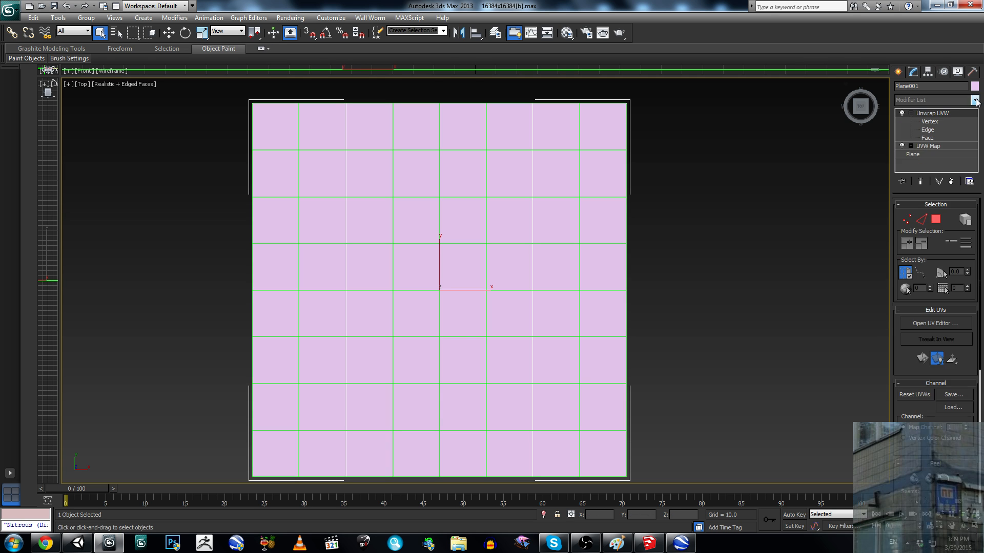
{"action": "right_click", "coordinate": [533, 220]}
{"action": "mouse_move", "coordinate": [586, 316]}
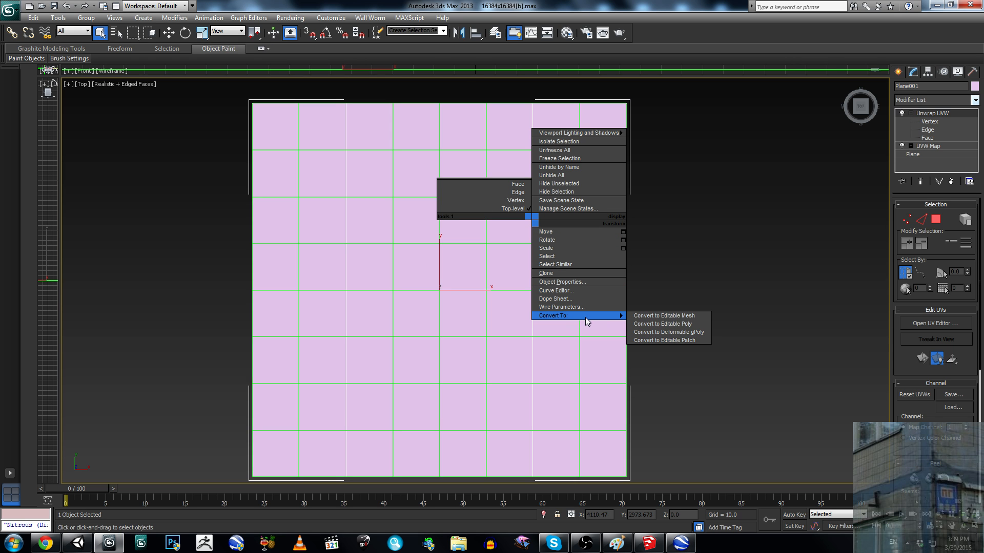
{"action": "left_click", "coordinate": [650, 324]}
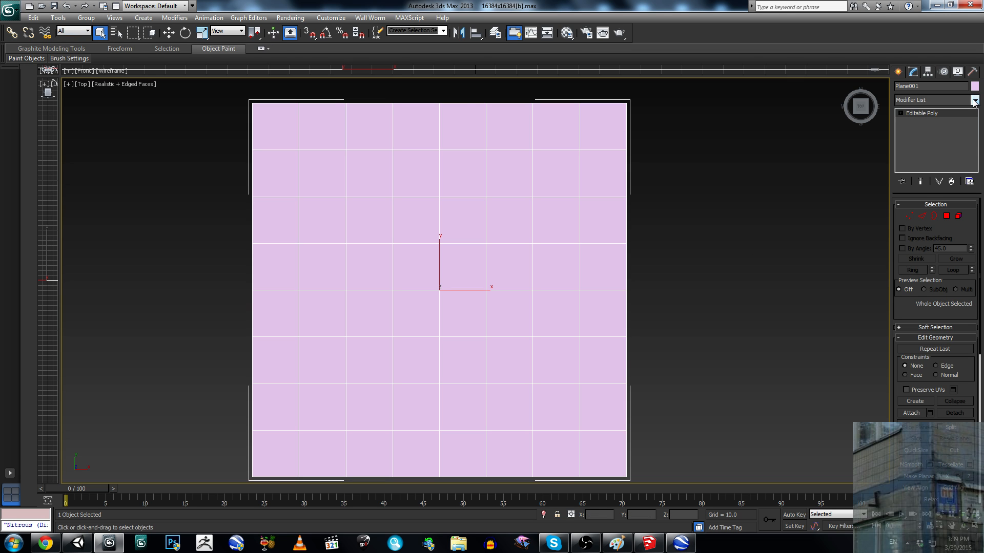
Step: Enter the Polygon sub-object level of the Editable Poly and bring its material ID settings into view
{"action": "left_click", "coordinate": [947, 217]}
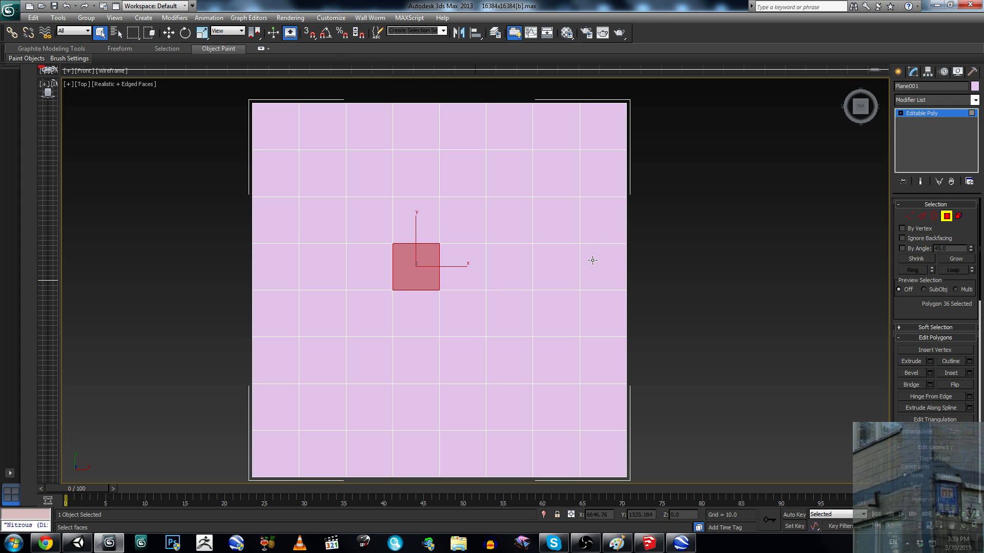
{"action": "left_click_drag", "start_coordinate": [900, 314], "coordinate": [917, 154]}
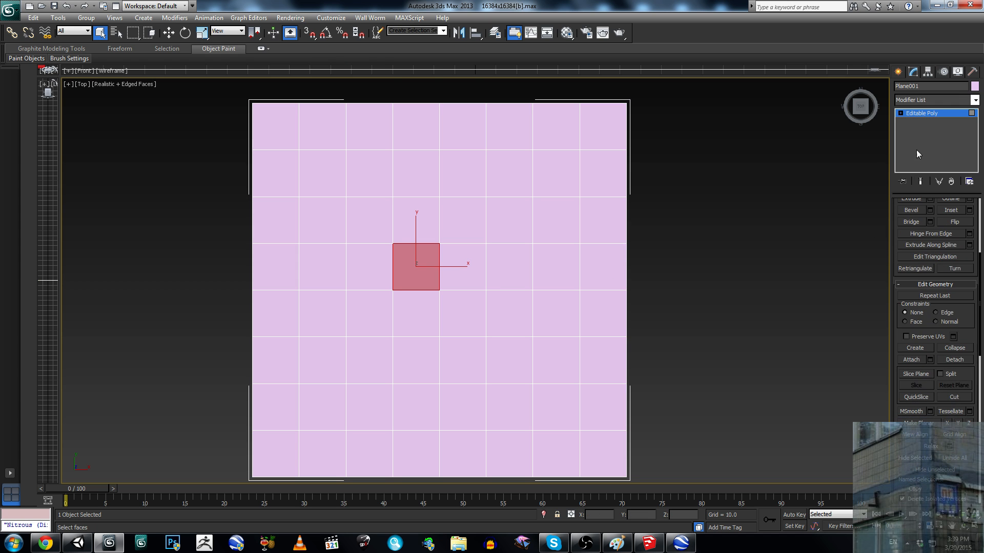
{"action": "left_click_drag", "start_coordinate": [894, 389], "coordinate": [903, 192]}
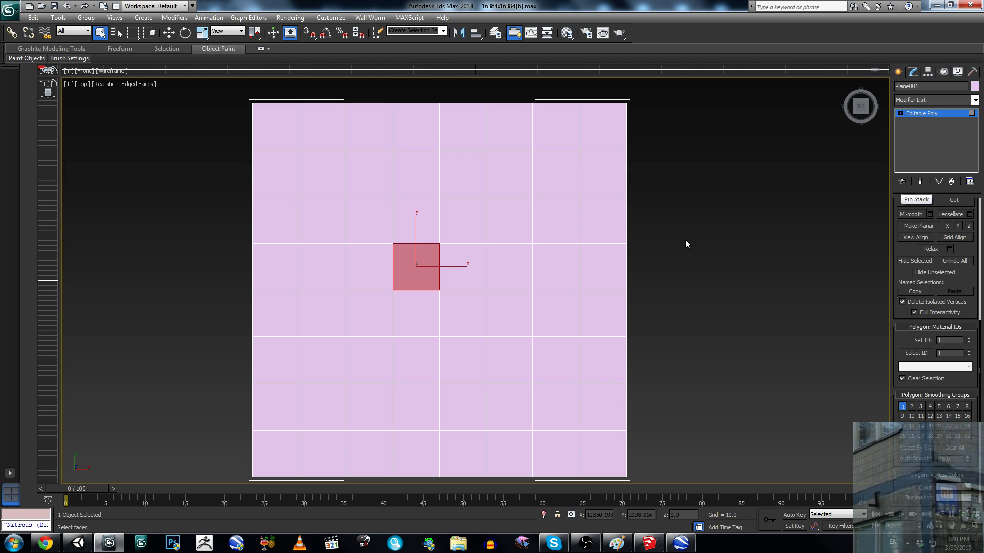
Step: Step through the polygons of the plane's top row from left to right to examine the material ID numbering order
{"action": "left_click", "coordinate": [268, 132]}
{"action": "left_click", "coordinate": [320, 135]}
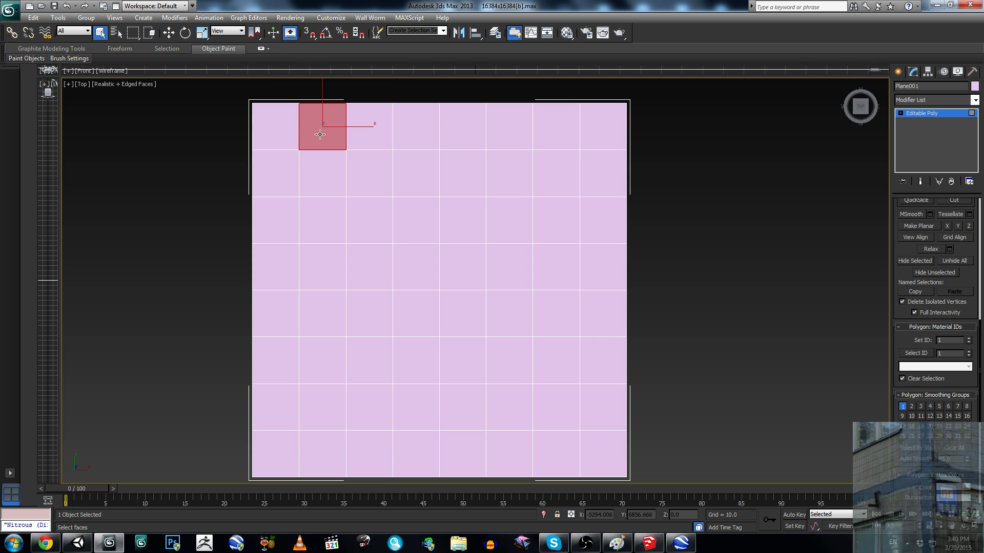
{"action": "left_click", "coordinate": [291, 131]}
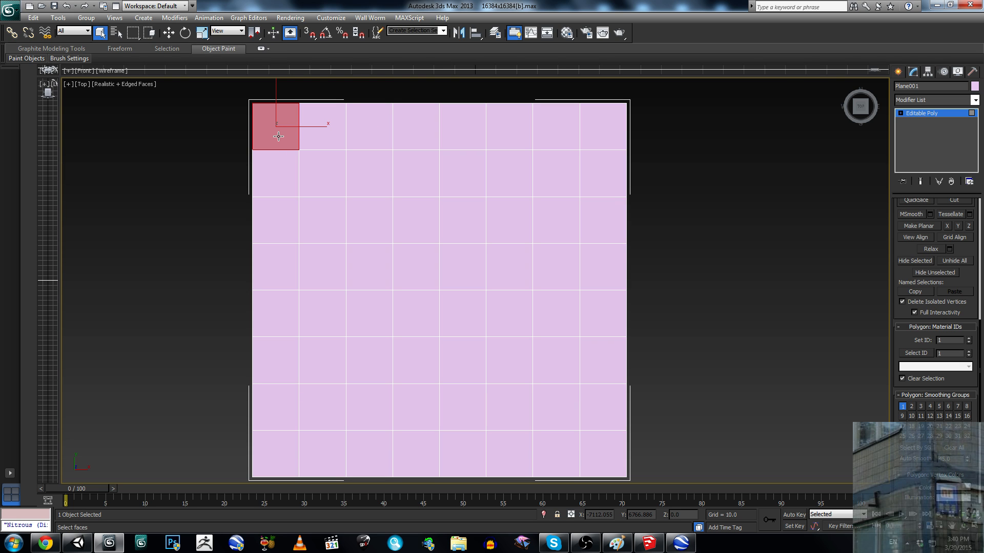
{"action": "left_click", "coordinate": [319, 135]}
{"action": "left_click", "coordinate": [362, 136]}
{"action": "left_click", "coordinate": [410, 136]}
{"action": "left_click", "coordinate": [463, 138]}
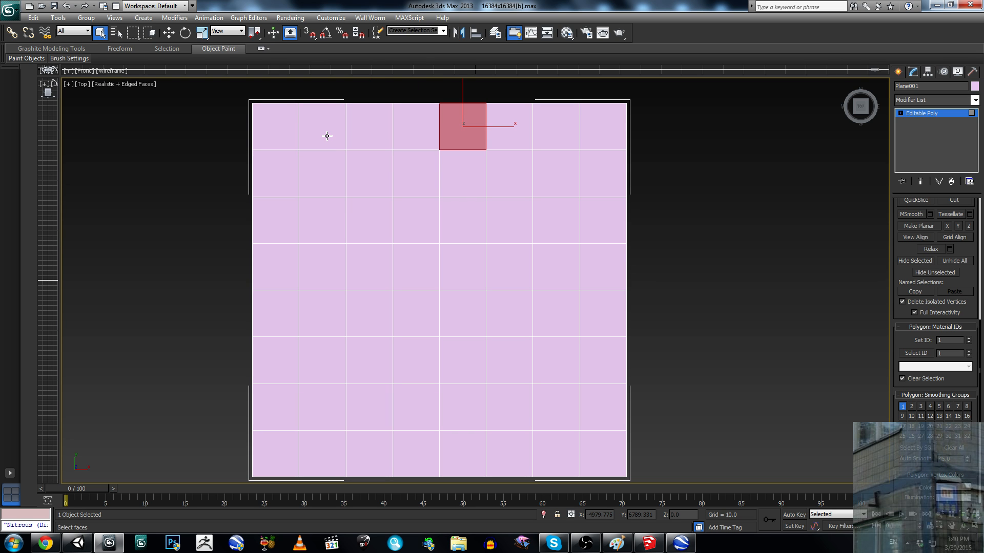
{"action": "left_click", "coordinate": [283, 131]}
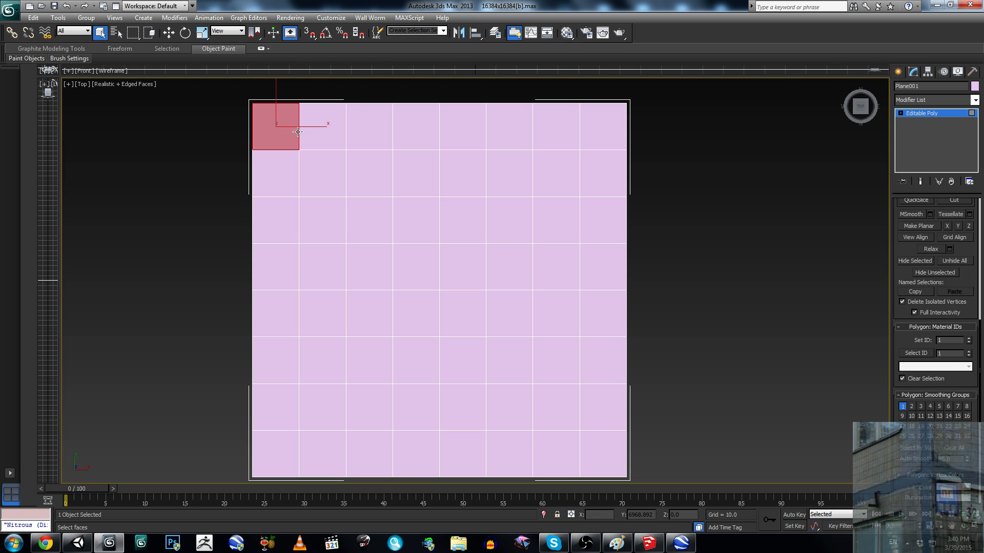
{"action": "left_click", "coordinate": [322, 129]}
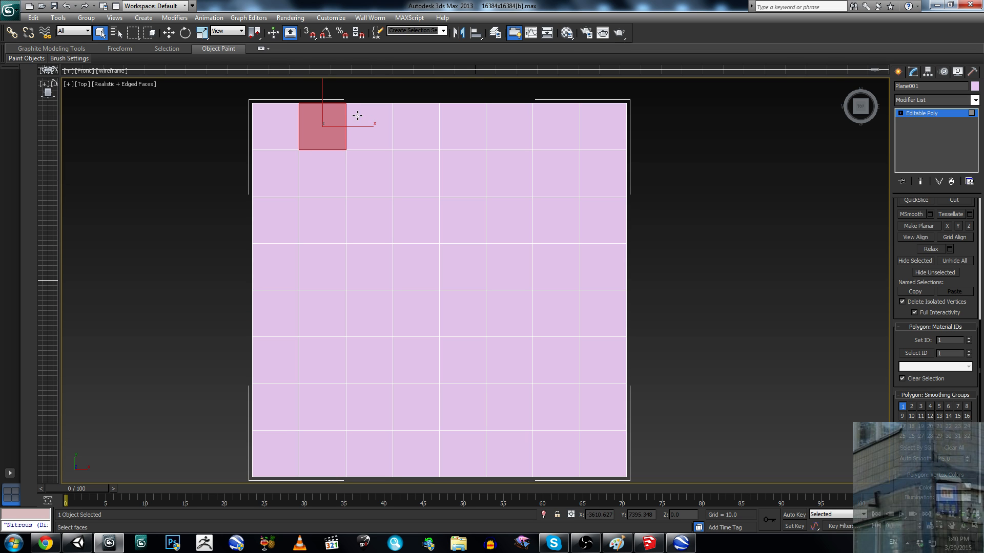
{"action": "left_click", "coordinate": [365, 117]}
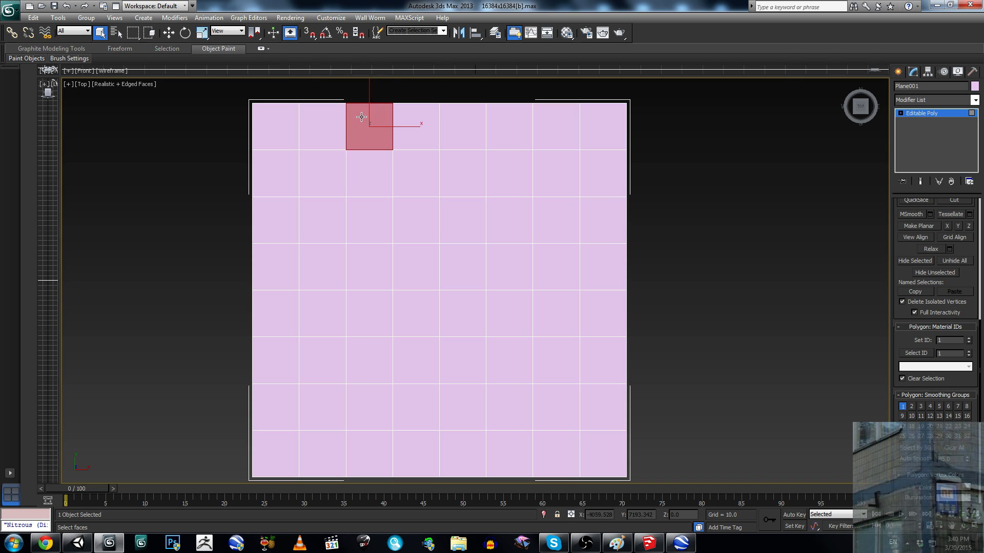
{"action": "left_click", "coordinate": [282, 136]}
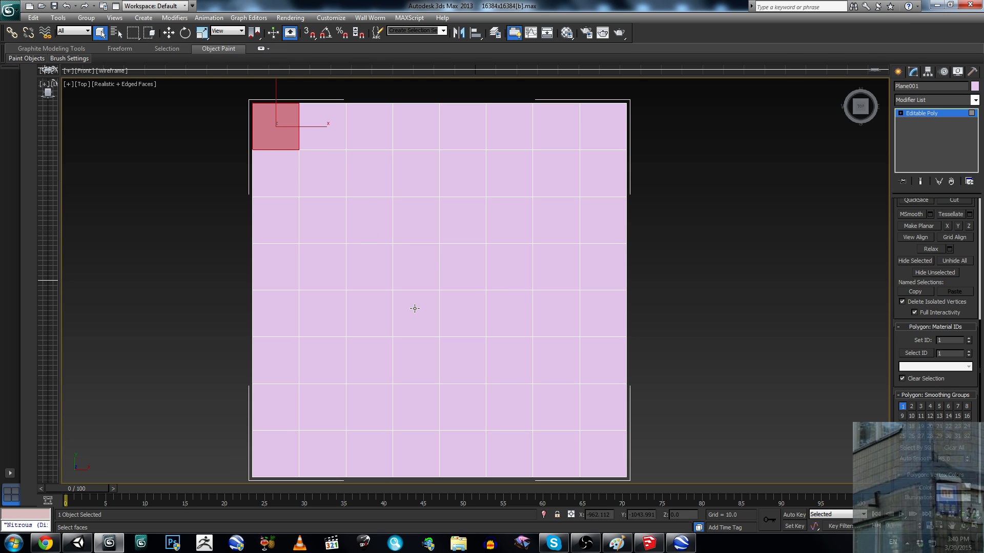
{"action": "left_click", "coordinate": [312, 140]}
{"action": "left_click", "coordinate": [258, 137]}
{"action": "left_click", "coordinate": [314, 137]}
{"action": "left_click", "coordinate": [368, 136]}
{"action": "left_click", "coordinate": [425, 136]}
{"action": "left_click", "coordinate": [463, 135]}
{"action": "left_click", "coordinate": [500, 136]}
{"action": "left_click", "coordinate": [542, 134]}
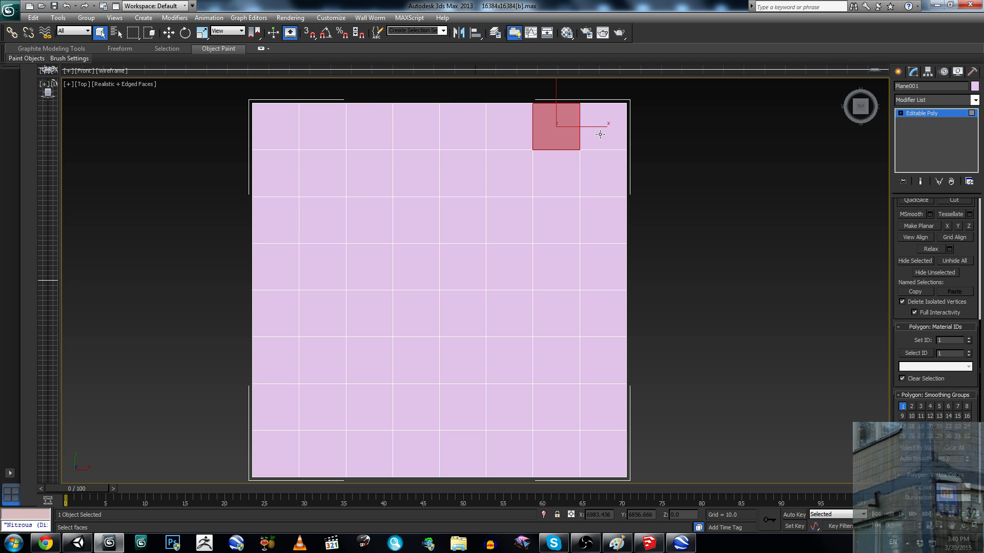
{"action": "left_click", "coordinate": [600, 135]}
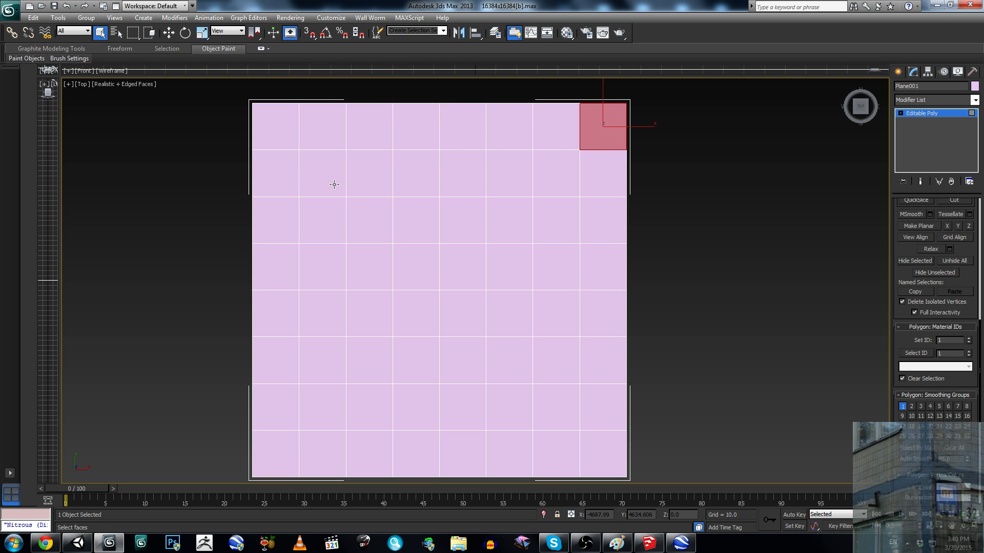
Step: Check how the numbering continues by selecting the first four polygons of the second row and of the fourth row
{"action": "left_click", "coordinate": [272, 180]}
{"action": "left_click", "coordinate": [316, 177]}
{"action": "left_click", "coordinate": [367, 177]}
{"action": "left_click", "coordinate": [421, 178]}
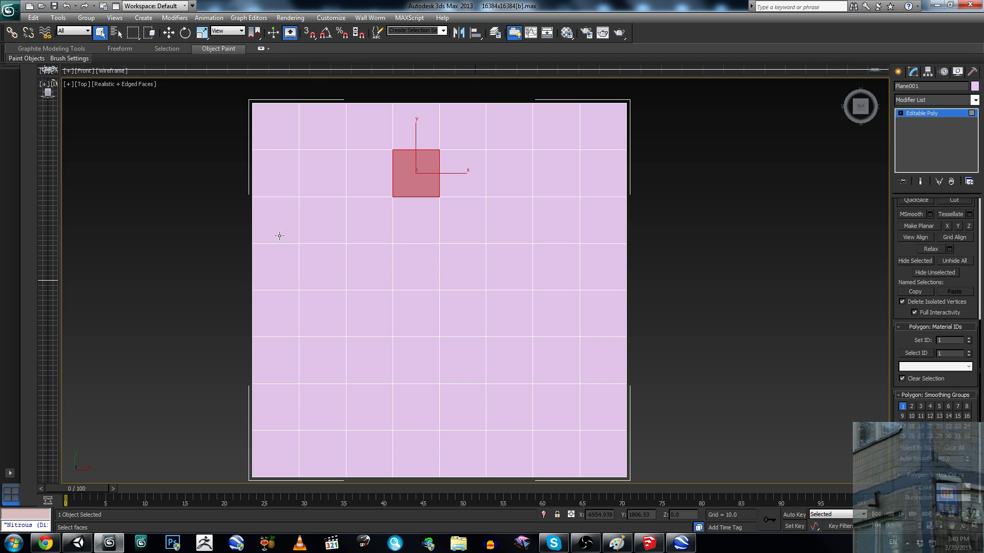
{"action": "left_click", "coordinate": [282, 278]}
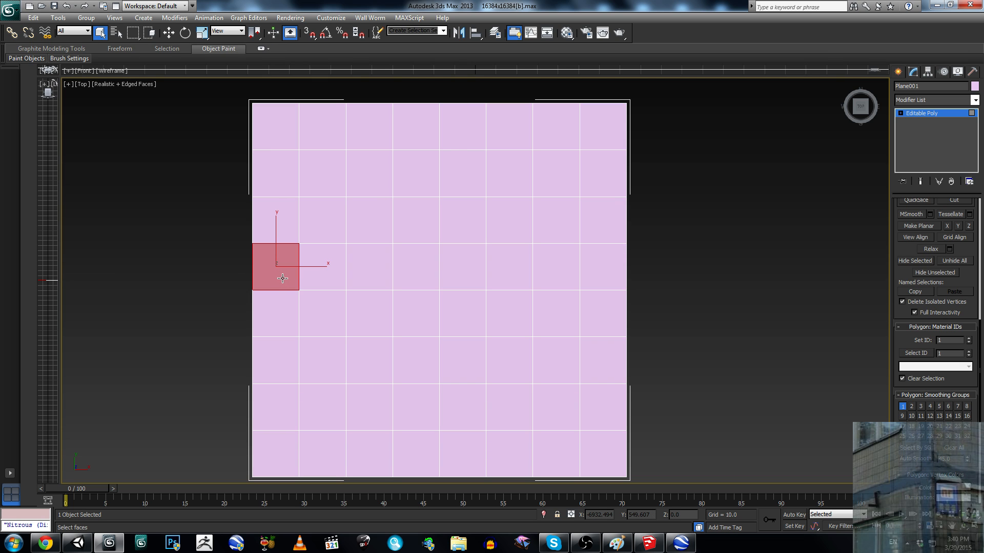
{"action": "left_click", "coordinate": [324, 278]}
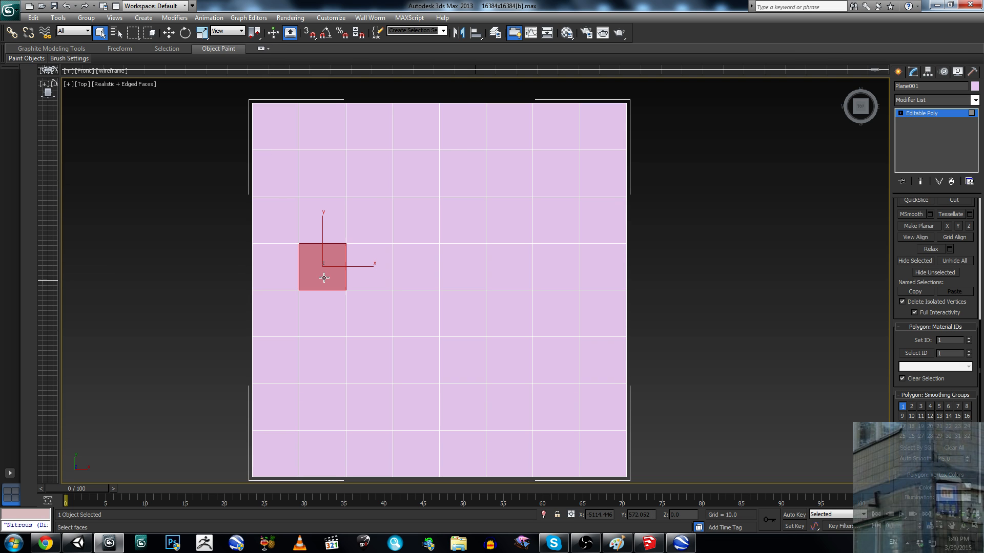
{"action": "left_click", "coordinate": [351, 278]}
{"action": "left_click", "coordinate": [412, 273]}
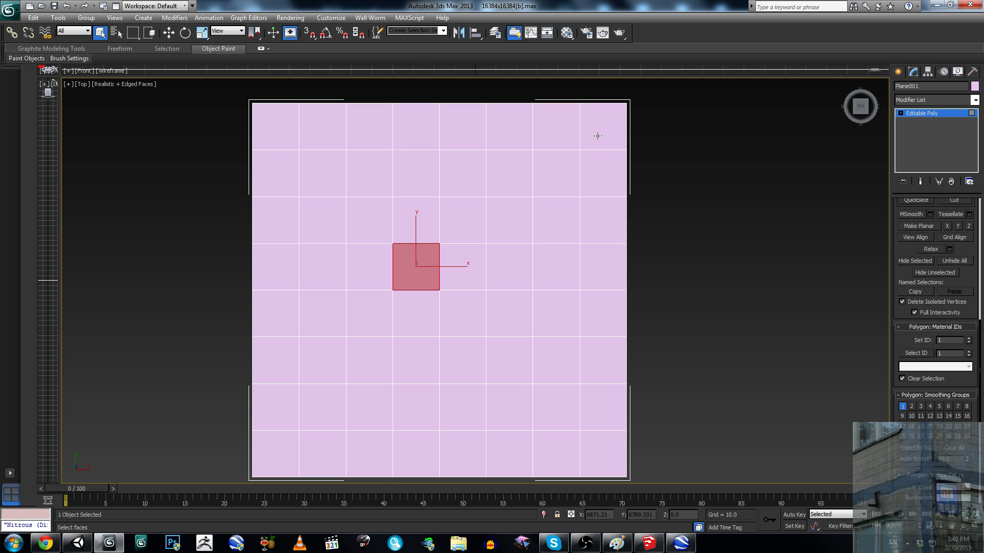
Step: Count through all eight top-row polygons again and continue down to the last polygon of the second row
{"action": "left_click", "coordinate": [275, 135]}
{"action": "left_click", "coordinate": [321, 131]}
{"action": "left_click", "coordinate": [369, 129]}
{"action": "left_click", "coordinate": [416, 128]}
{"action": "left_click", "coordinate": [464, 128]}
{"action": "left_click", "coordinate": [505, 128]}
{"action": "left_click", "coordinate": [549, 129]}
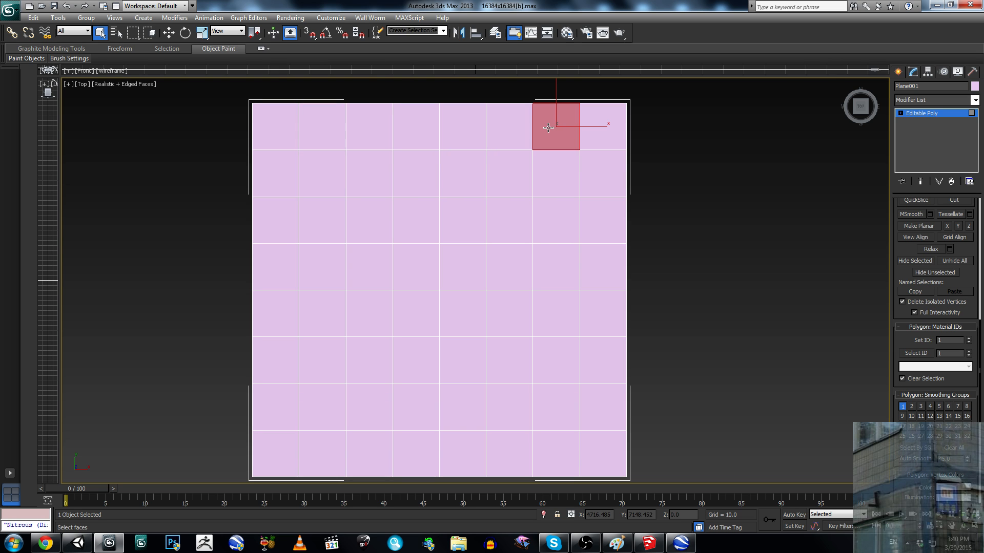
{"action": "left_click", "coordinate": [593, 127]}
{"action": "left_click", "coordinate": [600, 169]}
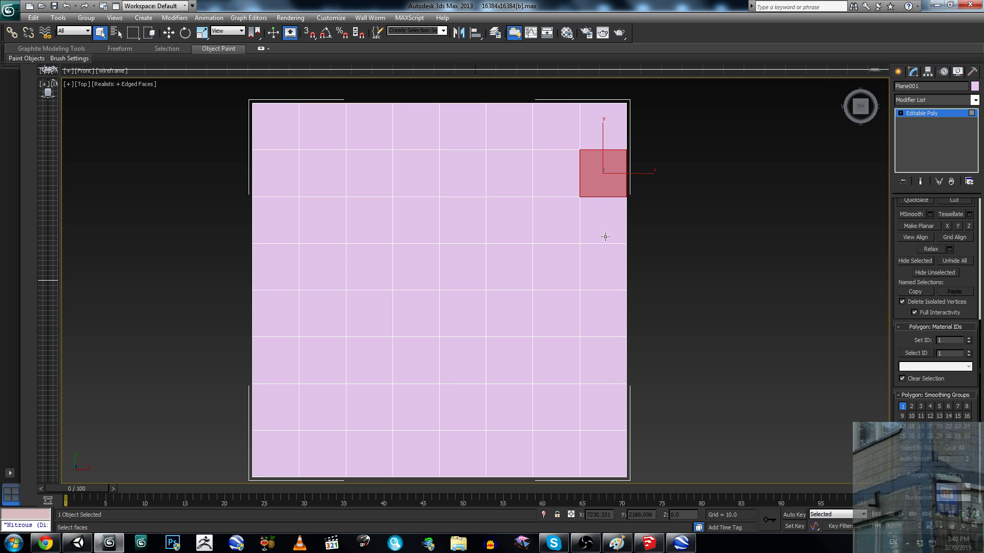
Step: Select the fifth polygon in the fourth row, counting back from the row's right end, and set its material ID to 29
{"action": "left_click", "coordinate": [604, 258]}
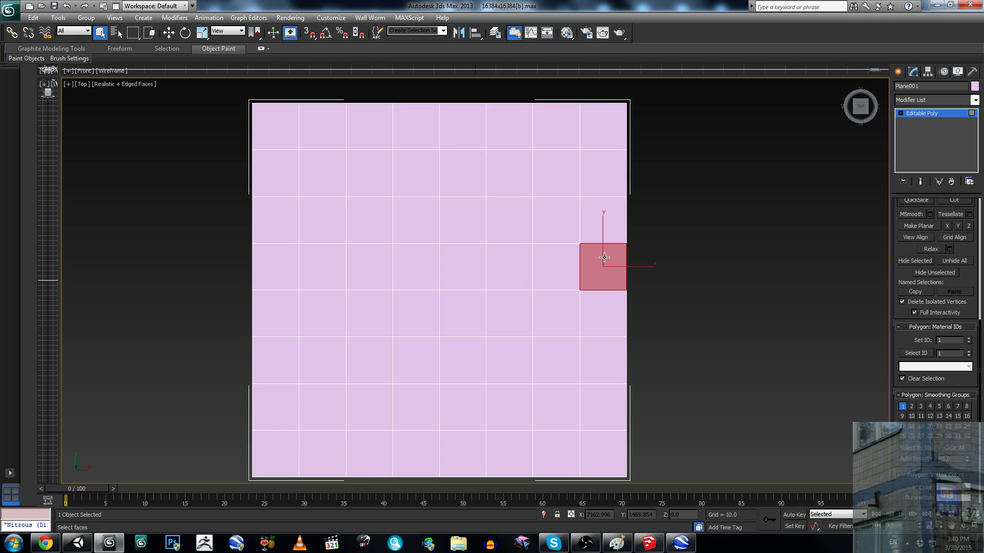
{"action": "left_click", "coordinate": [559, 260]}
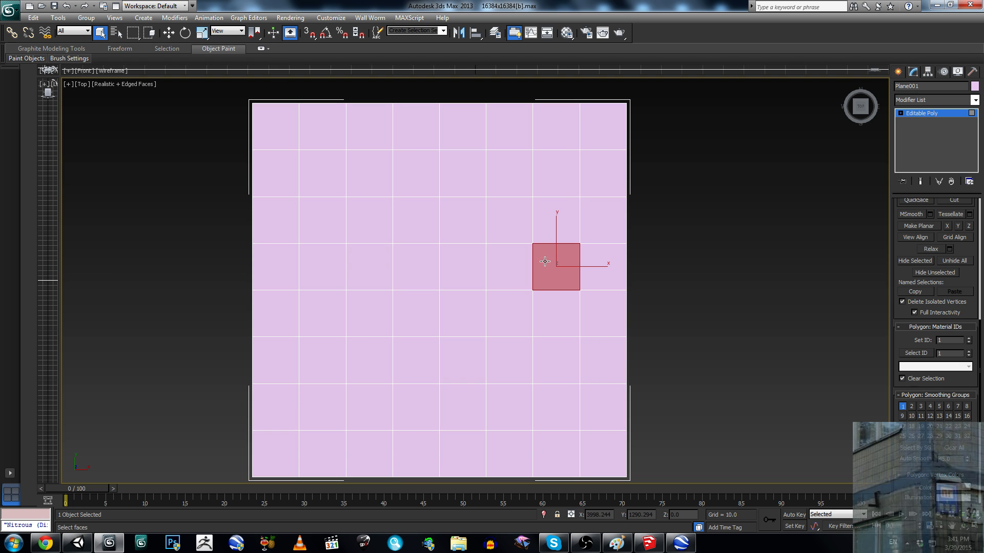
{"action": "left_click", "coordinate": [505, 262]}
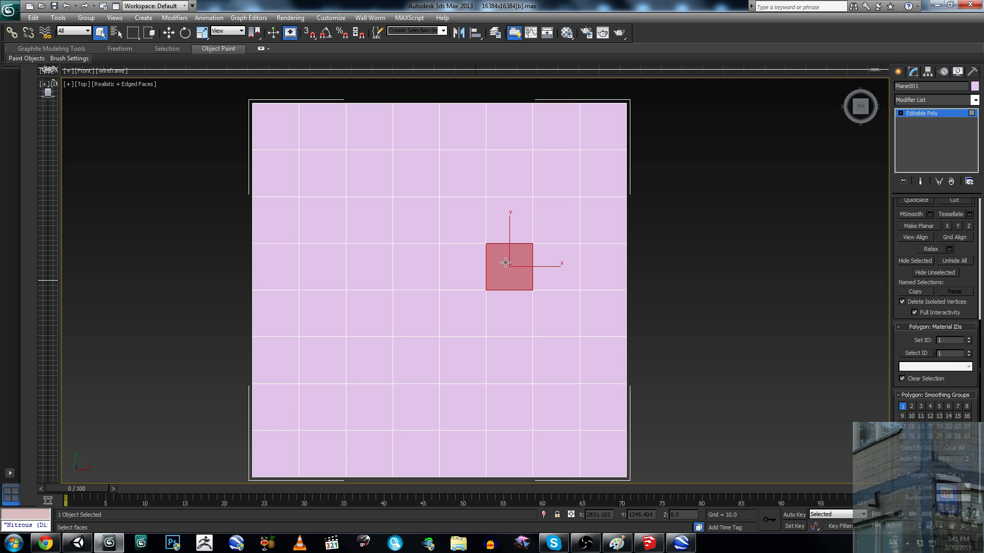
{"action": "left_click", "coordinate": [453, 262]}
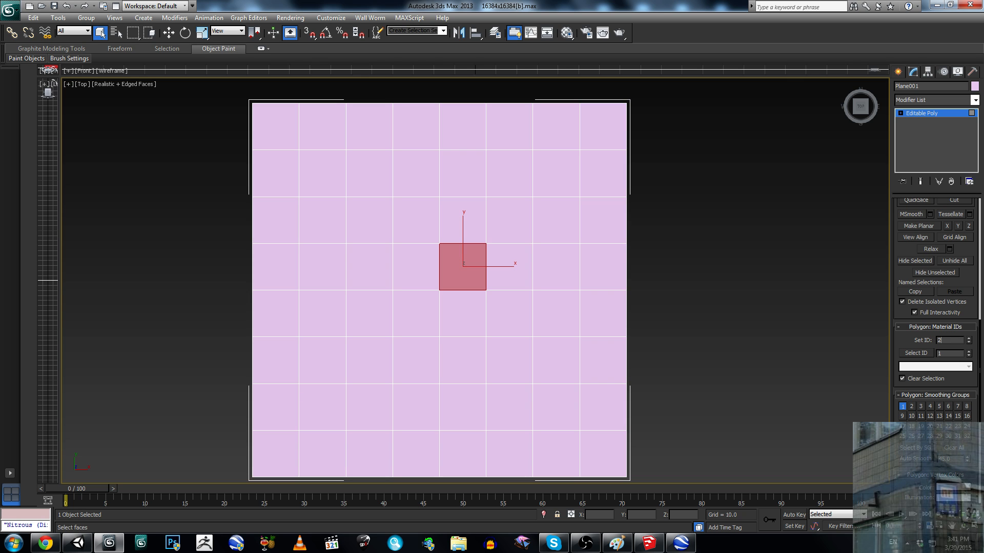
{"action": "key", "text": "Return"}
Step: Open the Material Editor and change the first material to Multi/Sub-Object, discarding the old material
{"action": "left_click", "coordinate": [561, 34]}
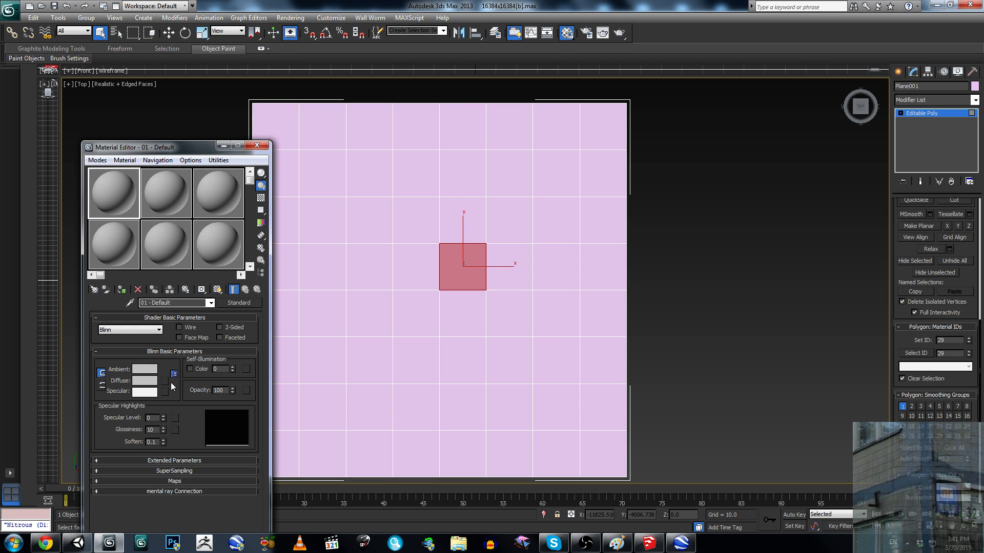
{"action": "left_click", "coordinate": [240, 302]}
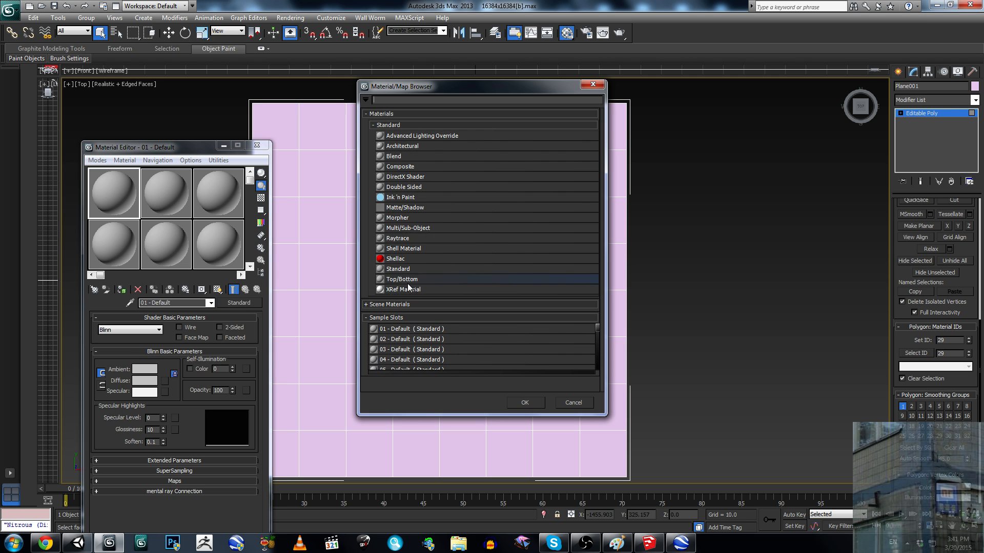
{"action": "left_click", "coordinate": [420, 229]}
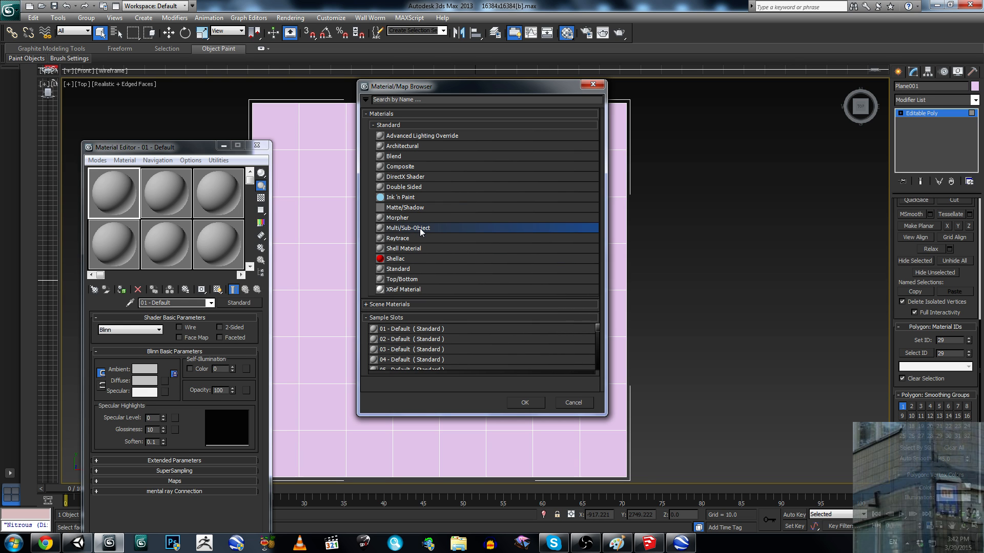
{"action": "double_click", "coordinate": [420, 228]}
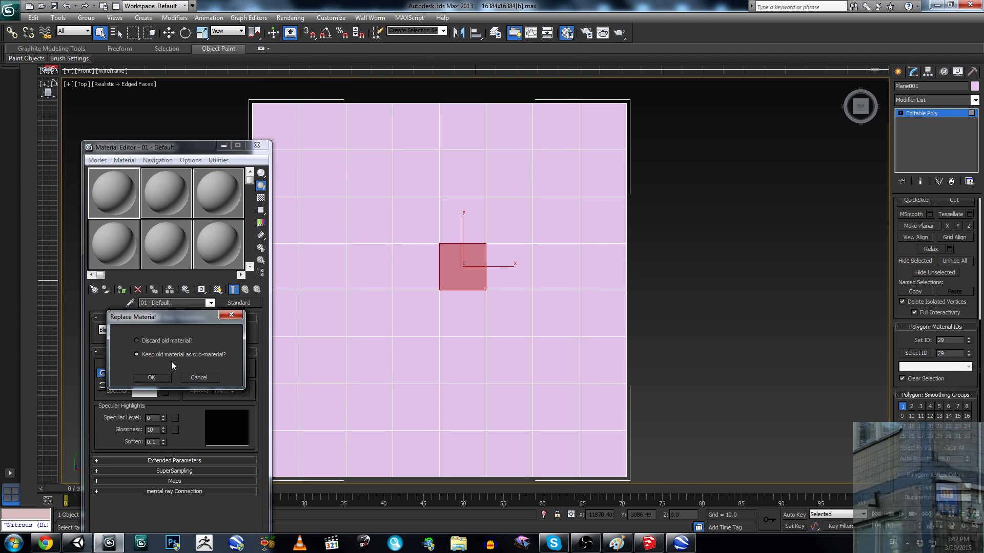
{"action": "left_click", "coordinate": [160, 341]}
{"action": "left_click", "coordinate": [154, 378]}
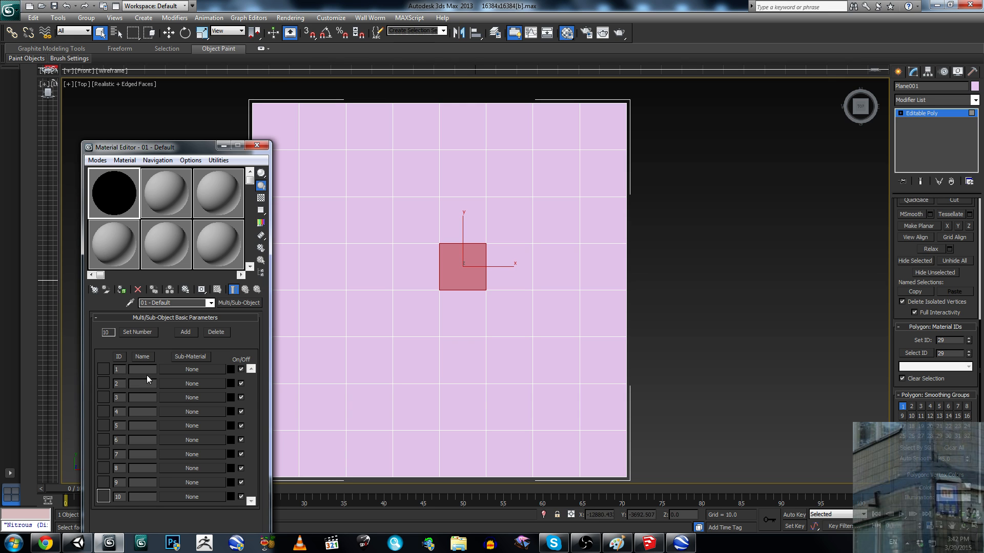
Step: Add sub-materials to the Multi/Sub-Object material until it has 29 entries
{"action": "left_click", "coordinate": [186, 332]}
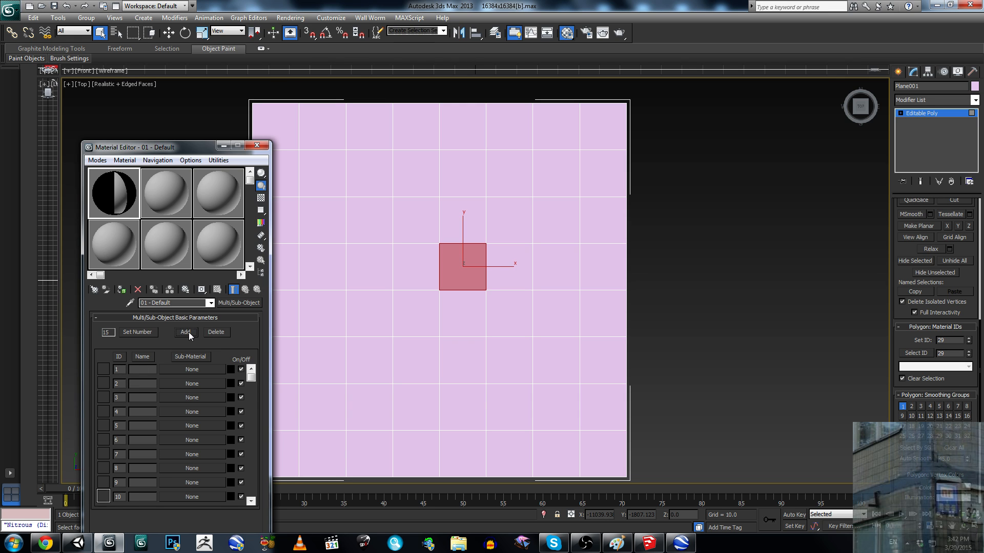
{"action": "left_click_drag", "start_coordinate": [250, 382], "coordinate": [251, 448]}
{"action": "left_click", "coordinate": [183, 333]}
{"action": "left_click", "coordinate": [183, 333]}
{"action": "left_click", "coordinate": [183, 333]}
{"action": "left_click", "coordinate": [183, 333]}
{"action": "left_click", "coordinate": [183, 333]}
{"action": "left_click", "coordinate": [185, 333]}
{"action": "left_click", "coordinate": [186, 334]}
{"action": "left_click", "coordinate": [186, 333]}
{"action": "left_click", "coordinate": [186, 333]}
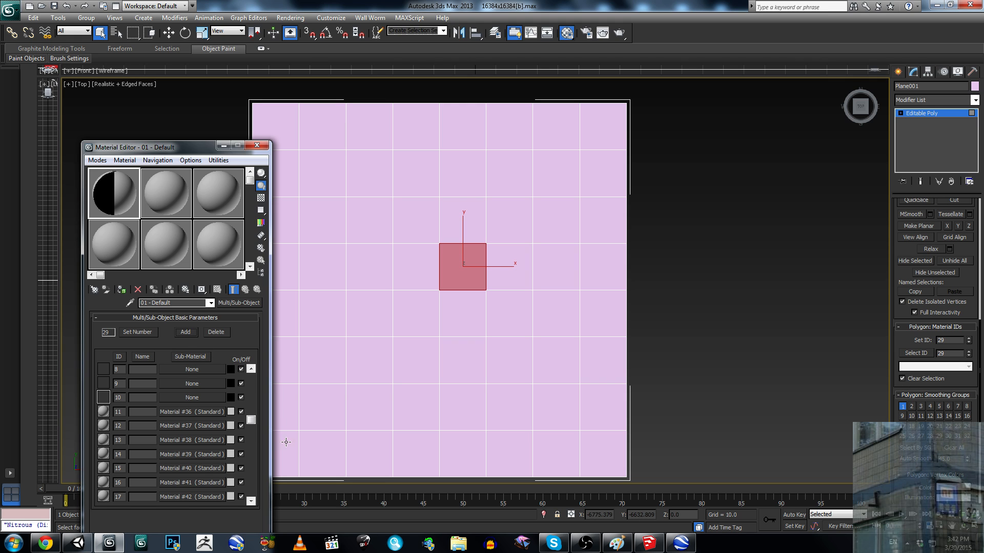
Step: Open sub-material 29 and choose a Bitmap map for its Diffuse color
{"action": "left_click_drag", "start_coordinate": [252, 421], "coordinate": [261, 501]}
{"action": "left_click", "coordinate": [167, 497]}
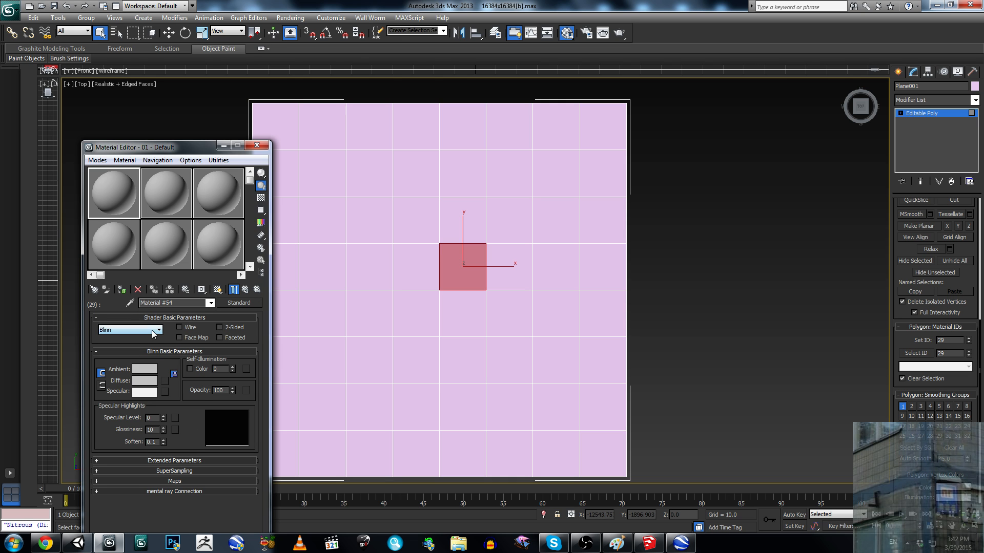
{"action": "left_click", "coordinate": [164, 382]}
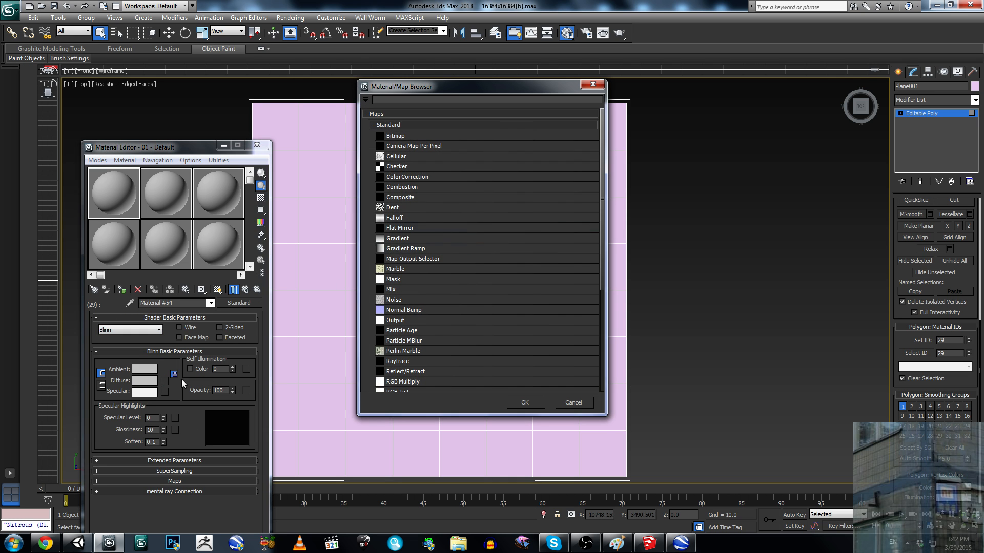
{"action": "double_click", "coordinate": [391, 138]}
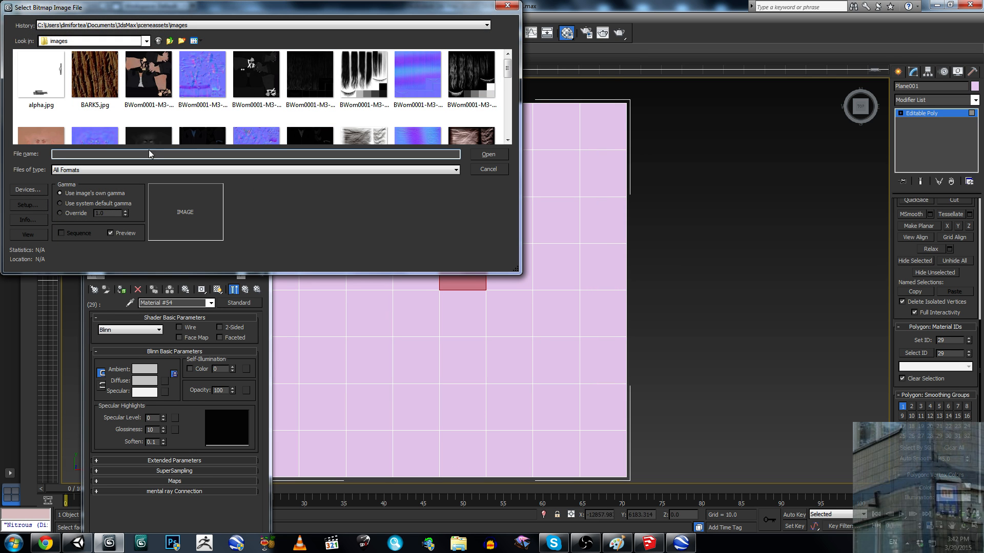
Step: Browse for the diffuse bitmap in the folder D:\Unity Related\Unity5_RamTest\Assets
{"action": "left_click", "coordinate": [169, 41]}
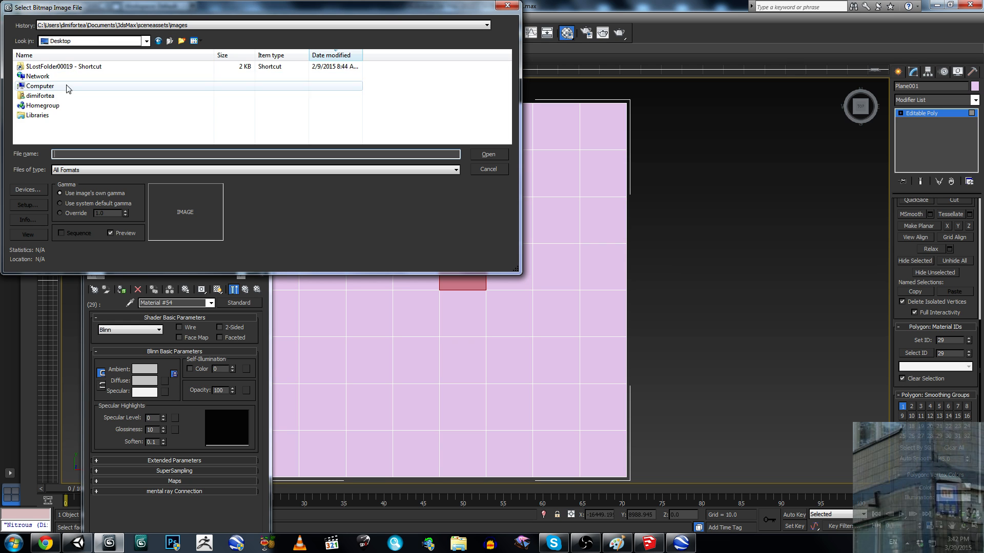
{"action": "double_click", "coordinate": [48, 86]}
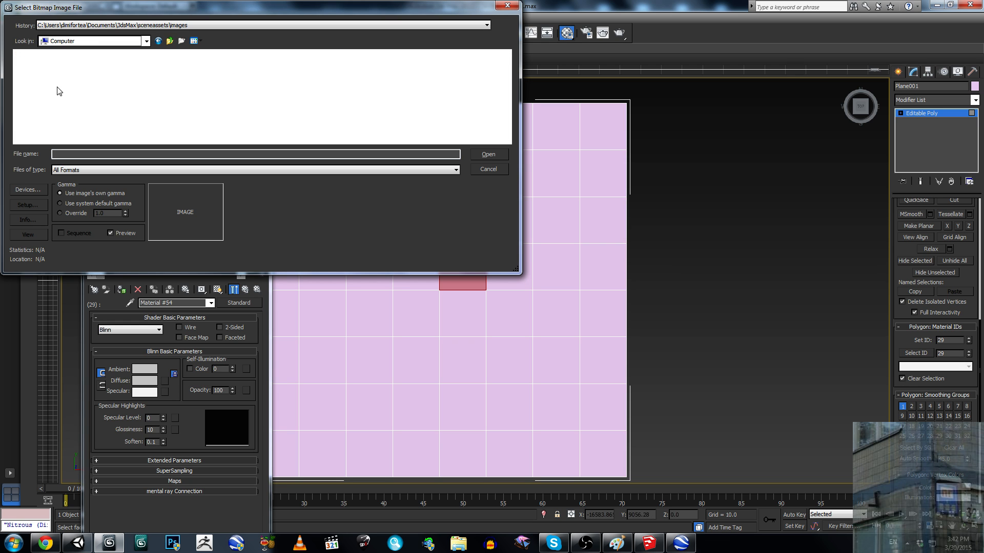
{"action": "double_click", "coordinate": [189, 86]}
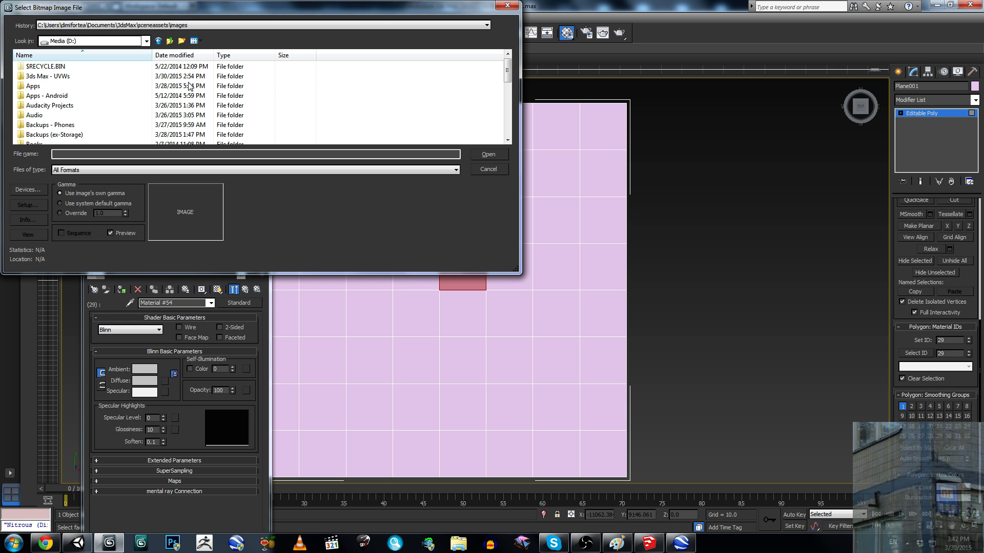
{"action": "scroll", "coordinate": [45, 92], "scroll_direction": "down", "scroll_amount": 5}
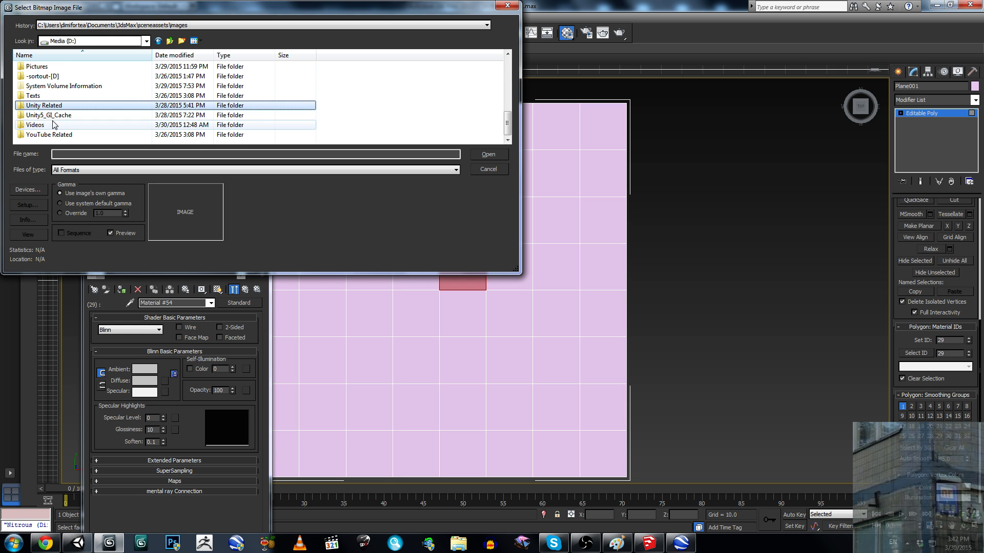
{"action": "double_click", "coordinate": [49, 105]}
{"action": "scroll", "coordinate": [45, 89], "scroll_direction": "down", "scroll_amount": 1}
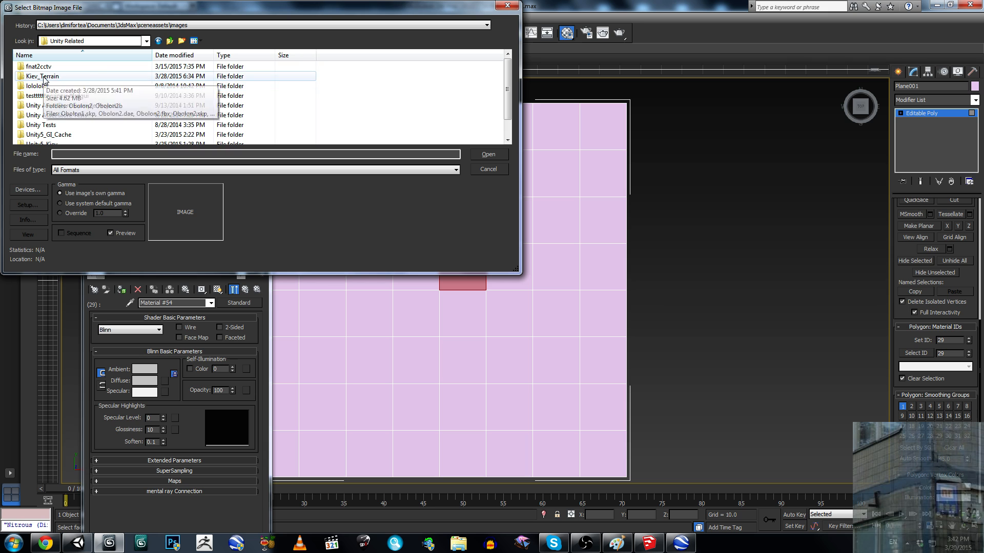
{"action": "scroll", "coordinate": [54, 119], "scroll_direction": "up", "scroll_amount": 1}
{"action": "key", "text": "k"}
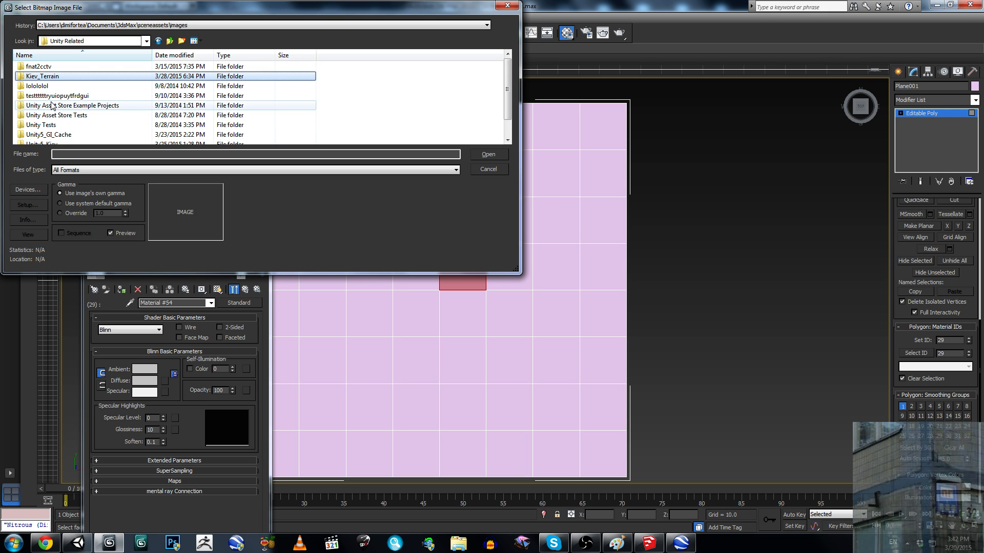
{"action": "scroll", "coordinate": [51, 128], "scroll_direction": "down", "scroll_amount": 1}
{"action": "double_click", "coordinate": [53, 135]}
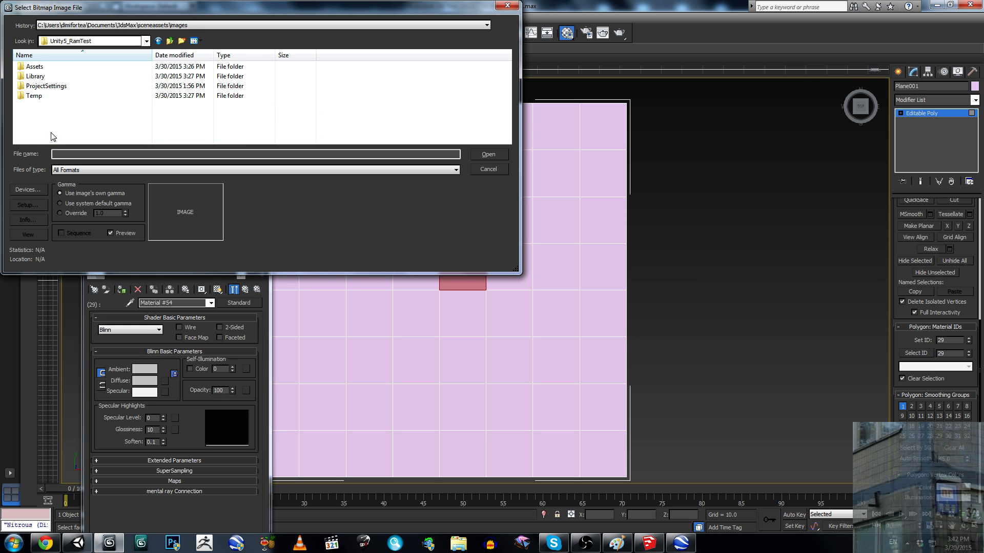
{"action": "double_click", "coordinate": [36, 67]}
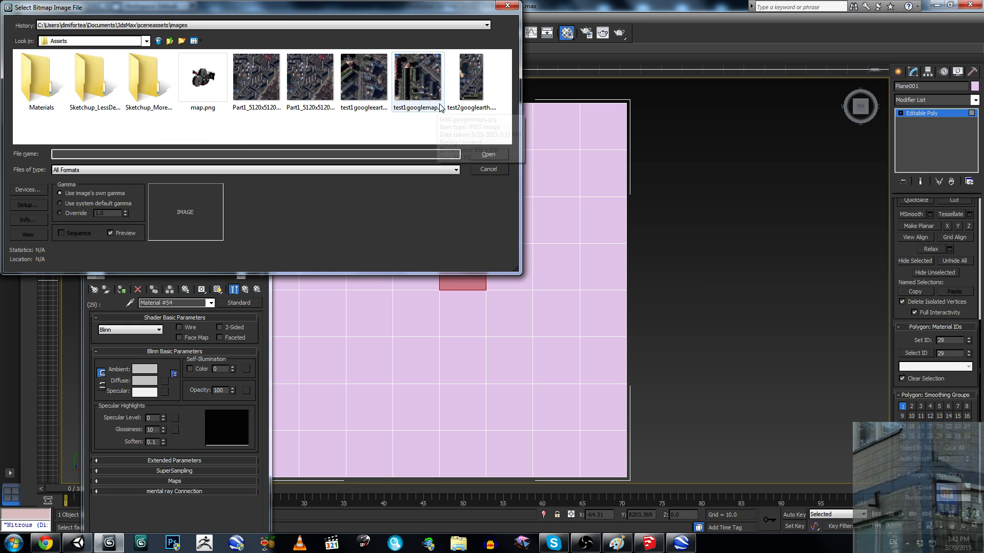
Step: Load Part1_5120x5120to2,5k.jpg as the diffuse bitmap of sub-material 29
{"action": "left_click", "coordinate": [296, 95]}
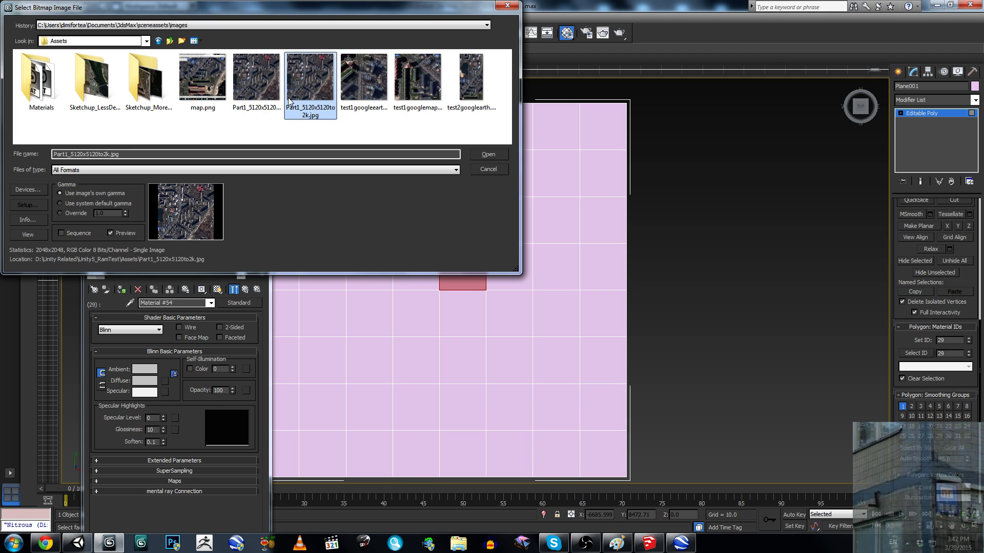
{"action": "left_click", "coordinate": [274, 105]}
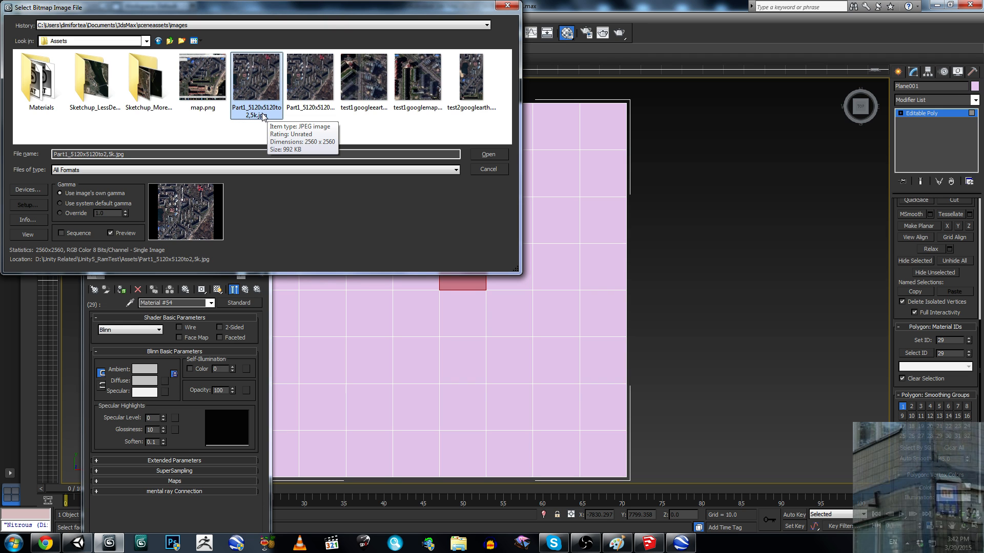
{"action": "left_click", "coordinate": [480, 154]}
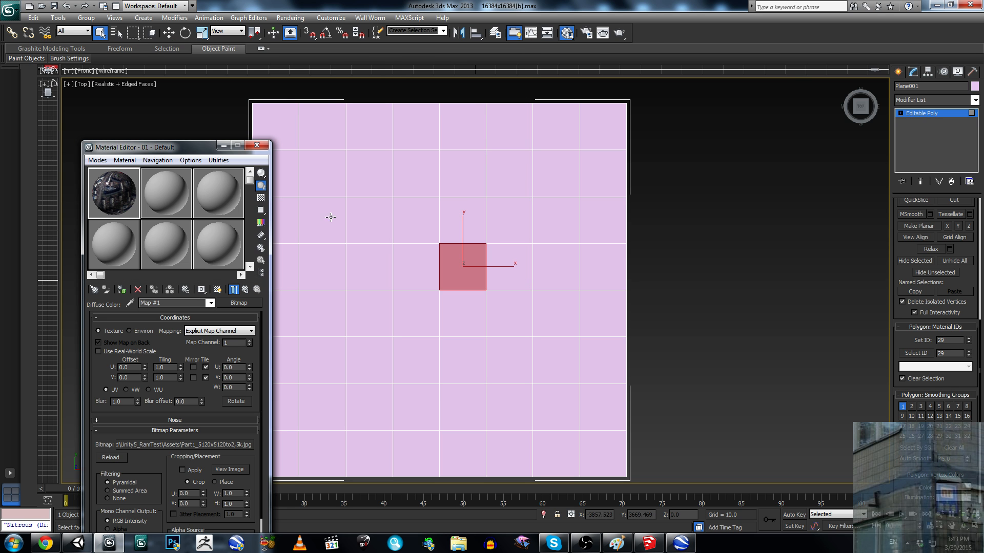
Step: Assign the Multi/Sub-Object material to the plane and show the bitmap shaded in the viewport
{"action": "left_click", "coordinate": [123, 290]}
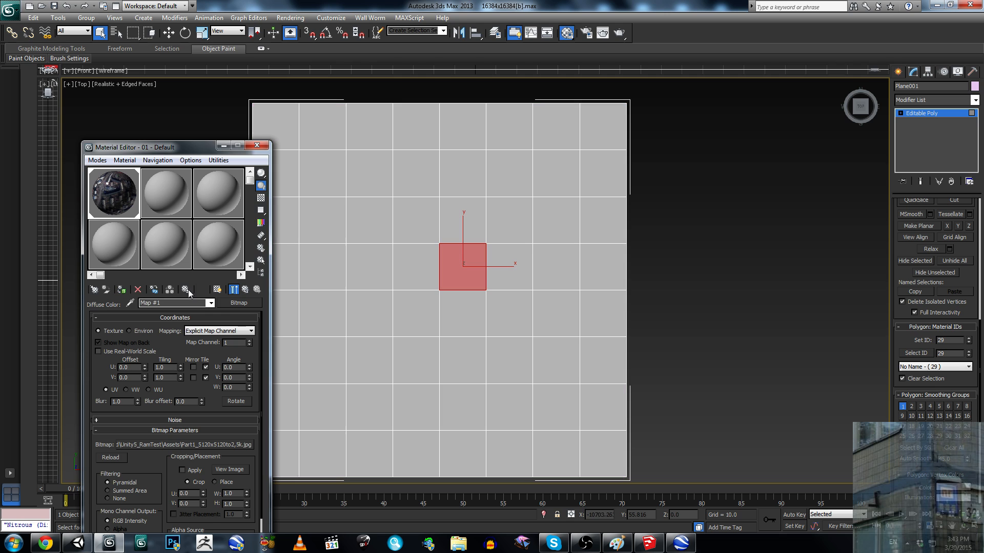
{"action": "left_click", "coordinate": [217, 290]}
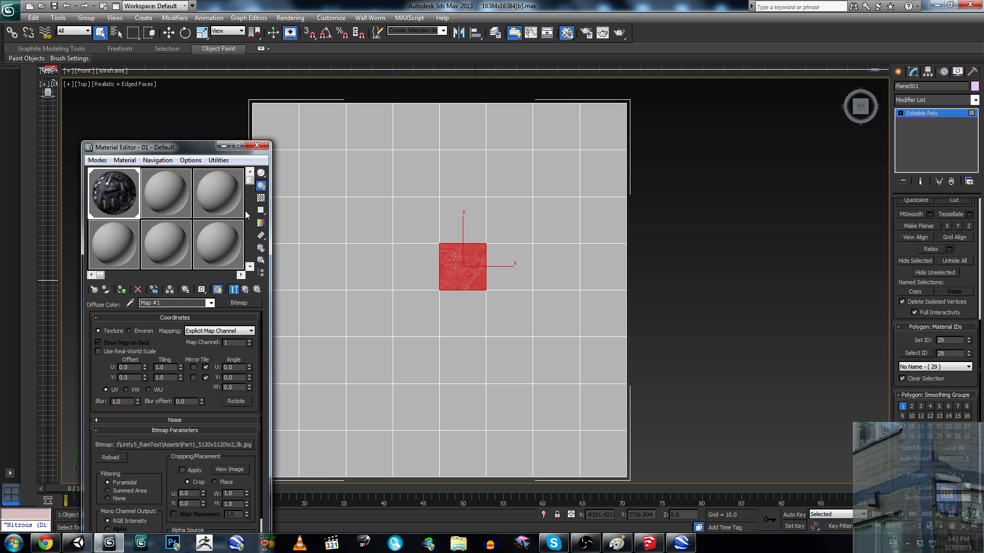
Step: Render the Top view framed around the textured polygon to check the bitmap on it
{"action": "scroll", "coordinate": [468, 240], "scroll_direction": "up", "scroll_amount": 3}
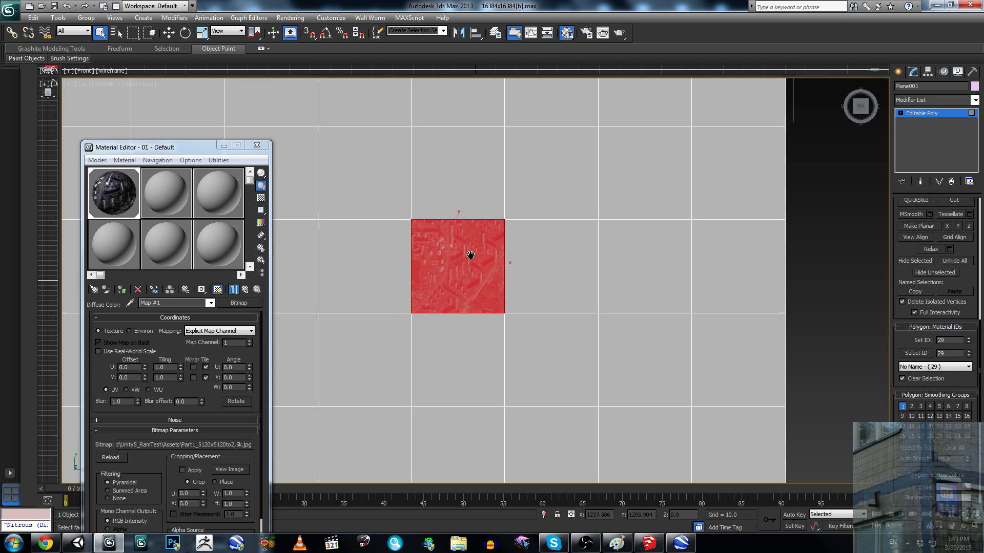
{"action": "scroll", "coordinate": [465, 254], "scroll_direction": "up", "scroll_amount": 3}
{"action": "scroll", "coordinate": [444, 259], "scroll_direction": "up", "scroll_amount": 2}
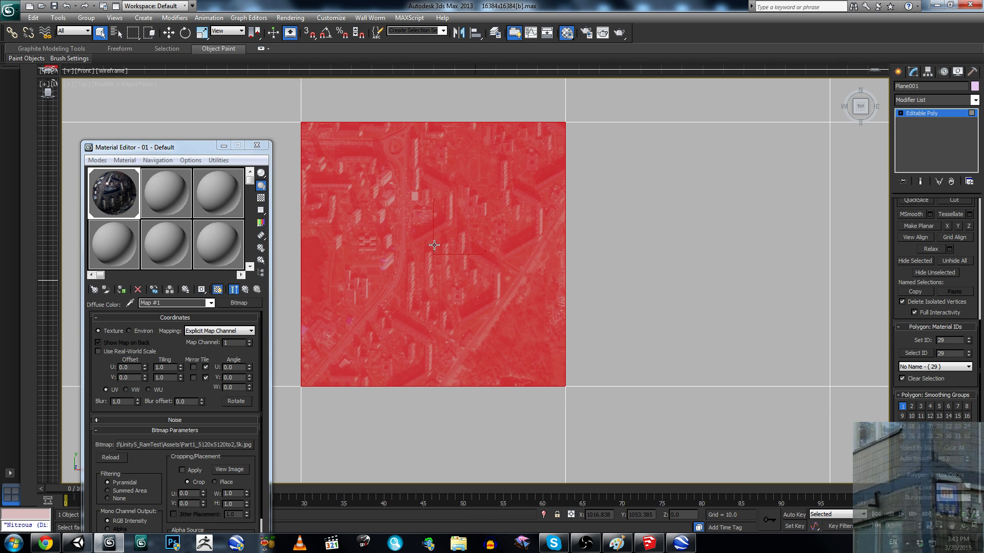
{"action": "scroll", "coordinate": [497, 308], "scroll_direction": "down", "scroll_amount": 2}
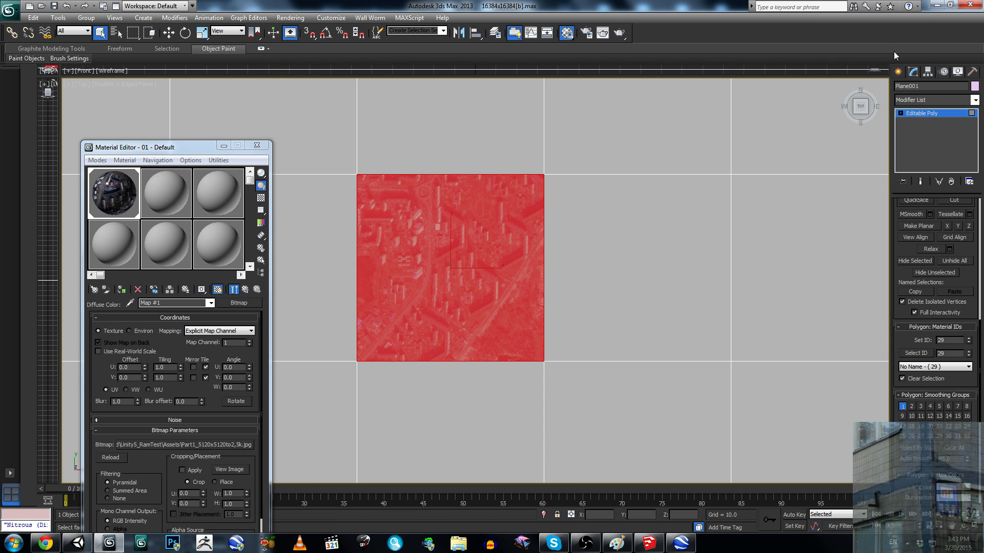
{"action": "left_click", "coordinate": [619, 33]}
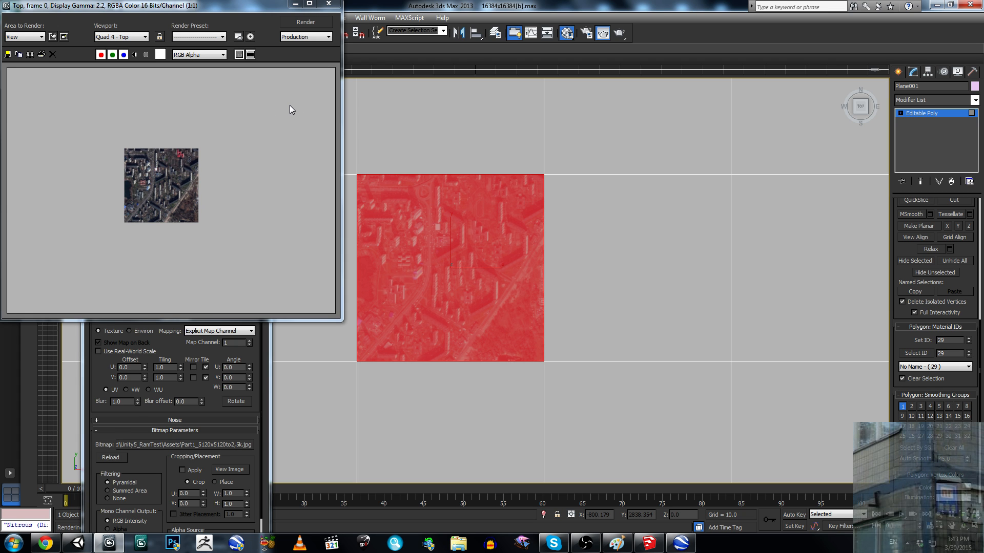
Step: Switch to Unity and examine the satellite-textured terrain tile from an angle and up close from above
{"action": "left_click", "coordinate": [78, 544]}
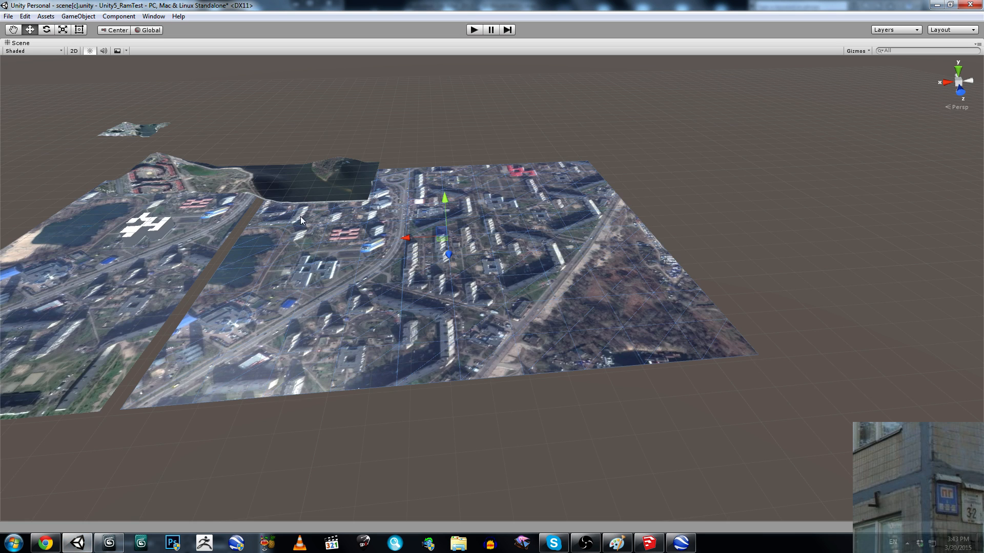
{"action": "right_click_drag", "start_coordinate": [374, 227], "coordinate": [353, 242]}
{"action": "scroll", "coordinate": [339, 118], "scroll_direction": "down", "scroll_amount": 3}
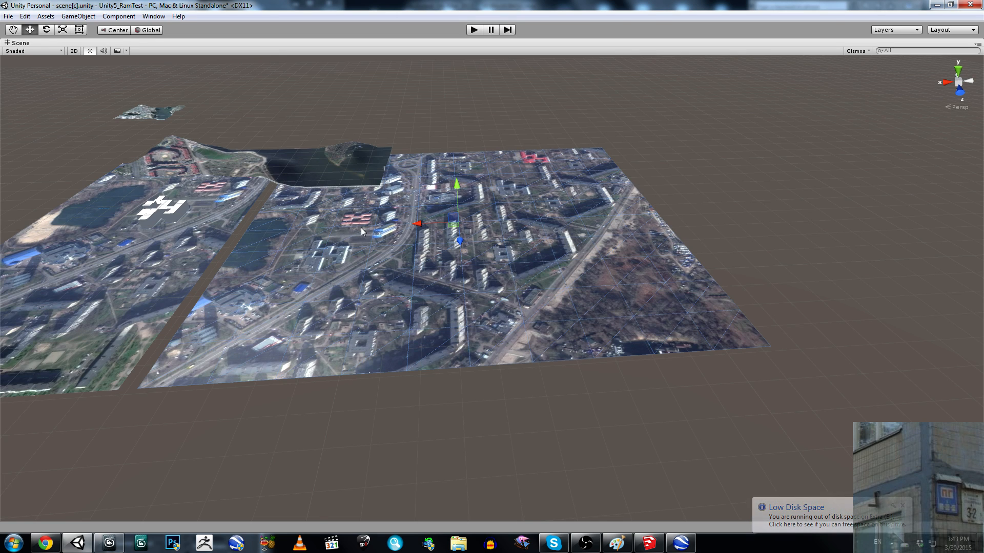
{"action": "right_click_drag", "start_coordinate": [326, 251], "coordinate": [399, 272]}
{"action": "key", "text": "w"}
{"action": "key", "text": "w"}
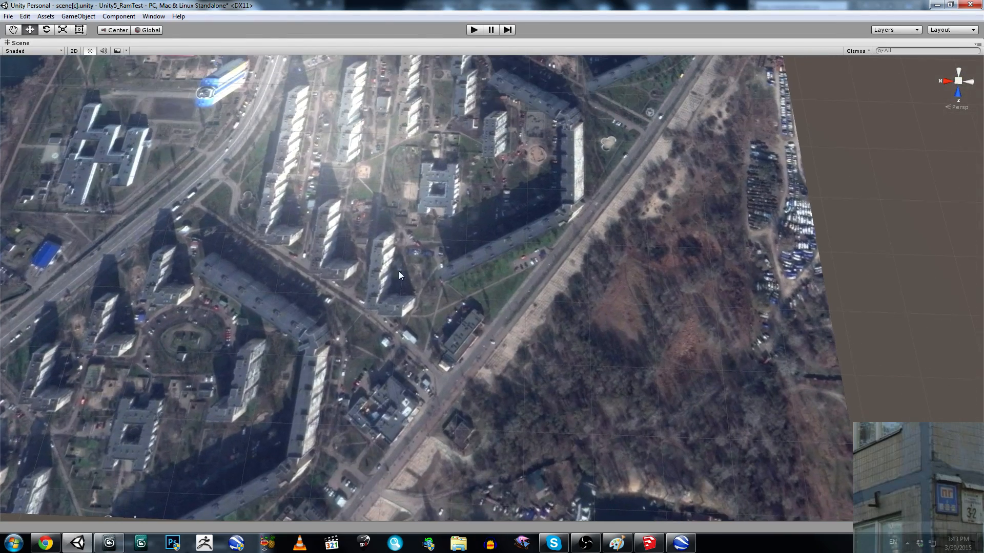
Step: Switch to Google Earth Pro and examine the satellite imagery, from the long apartment block and church to the whole district
{"action": "left_click", "coordinate": [691, 543]}
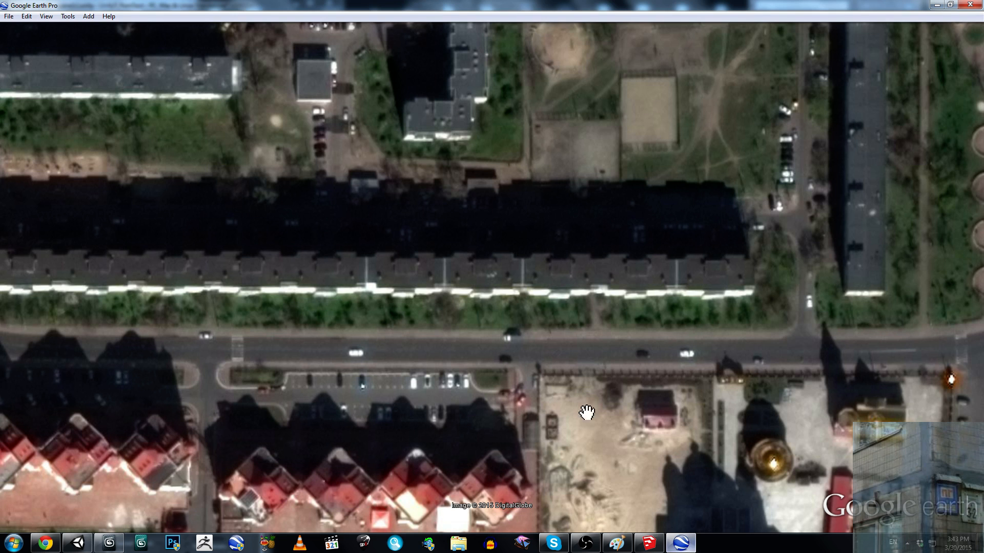
{"action": "mouse_move", "coordinate": [459, 270]}
{"action": "left_mouse_down"}
{"action": "mouse_move", "coordinate": [439, 314]}
{"action": "mouse_move", "coordinate": [468, 274]}
{"action": "left_mouse_up"}
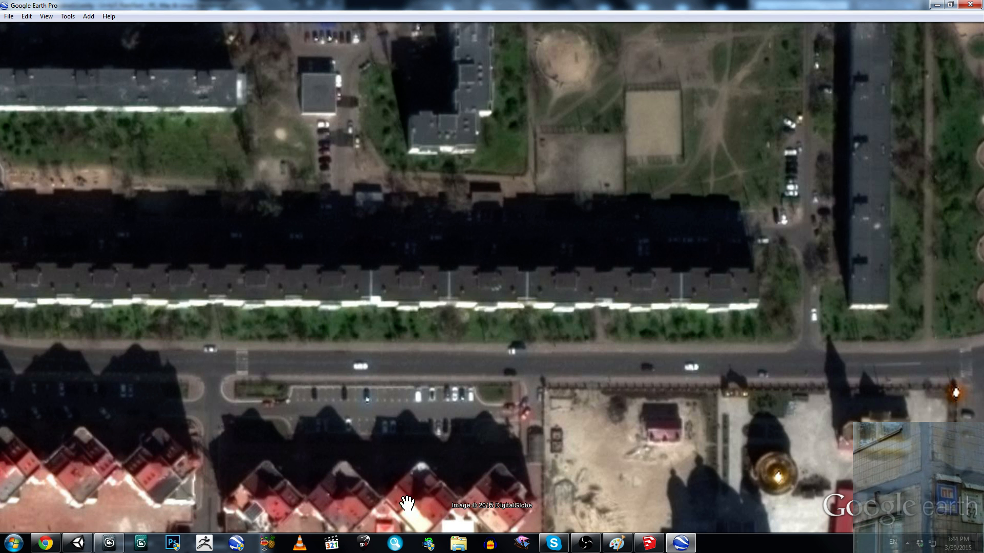
{"action": "left_click_drag", "start_coordinate": [494, 503], "coordinate": [477, 73]}
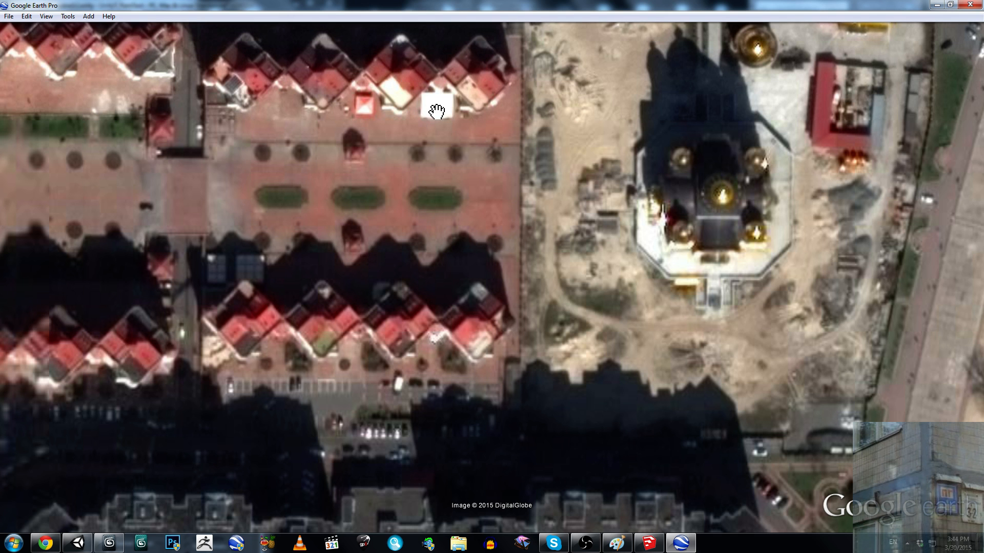
{"action": "left_click_drag", "start_coordinate": [478, 126], "coordinate": [406, 504]}
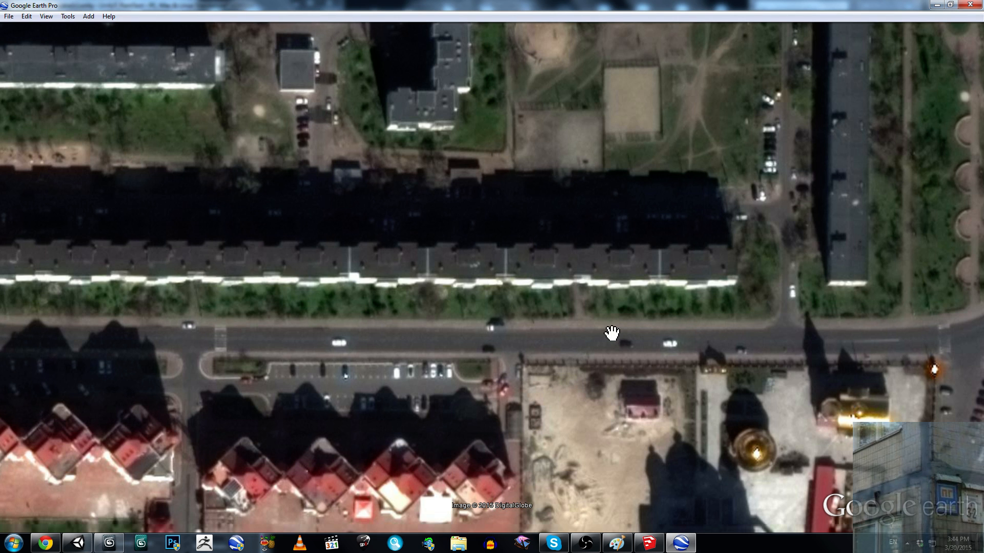
{"action": "scroll", "coordinate": [608, 322], "scroll_direction": "down", "scroll_amount": 3}
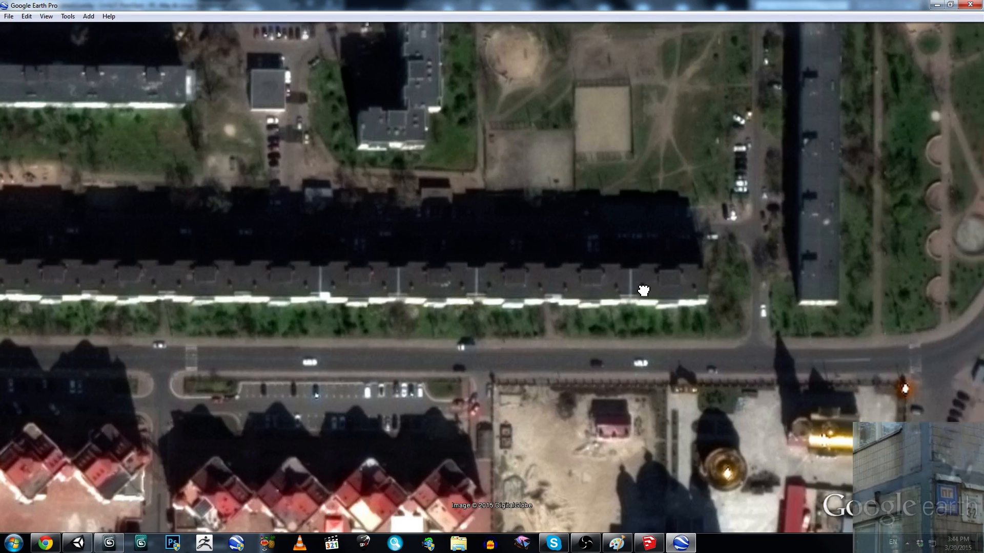
{"action": "scroll", "coordinate": [666, 311], "scroll_direction": "down", "scroll_amount": 3}
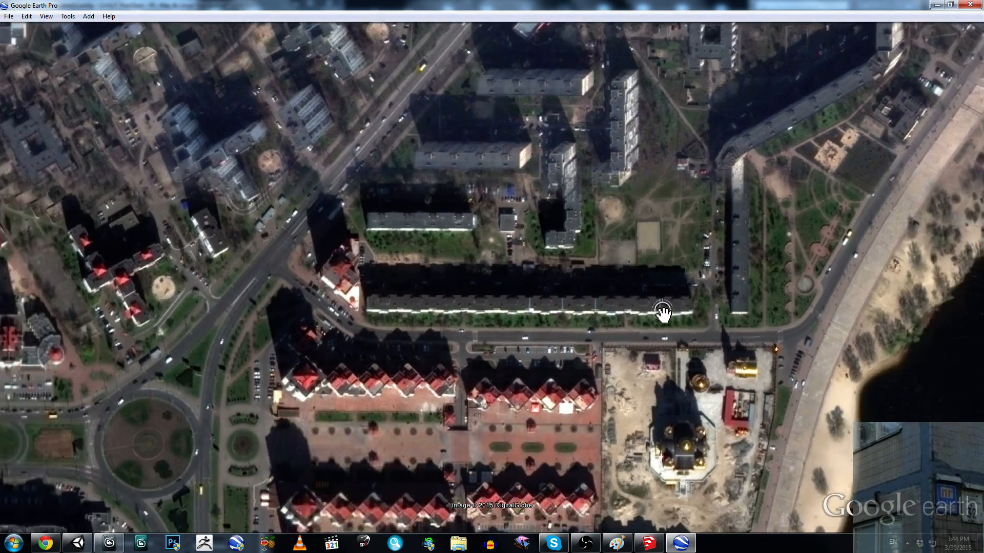
{"action": "scroll", "coordinate": [592, 309], "scroll_direction": "down", "scroll_amount": 3}
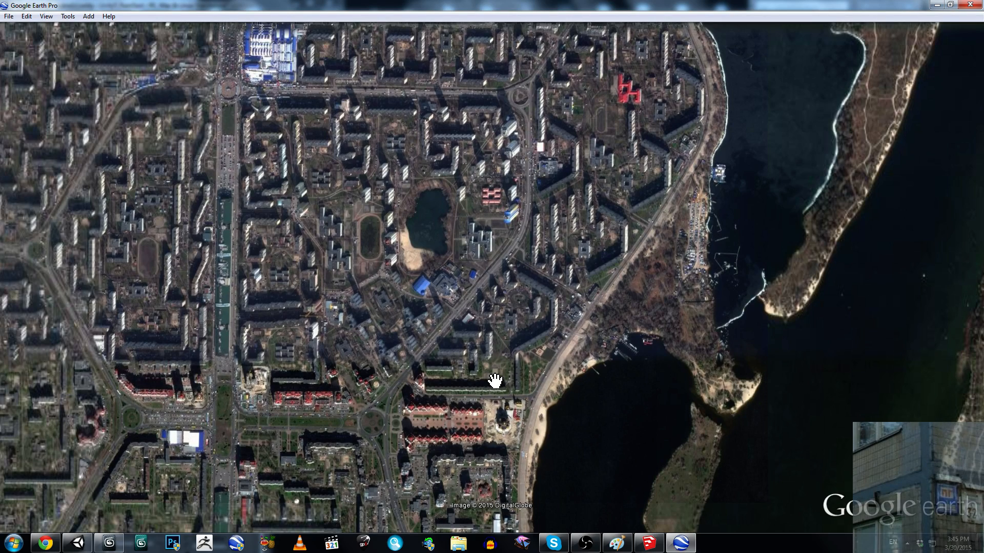
Step: Return to Unity and look across the textured terrain tiles towards the horizon
{"action": "left_click", "coordinate": [78, 542]}
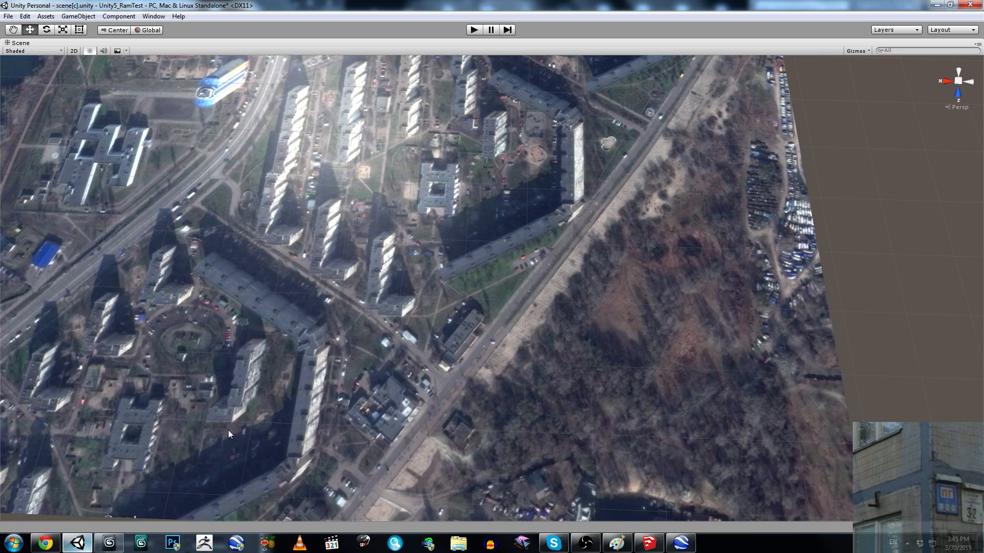
{"action": "right_click_drag", "start_coordinate": [546, 235], "coordinate": [577, 141]}
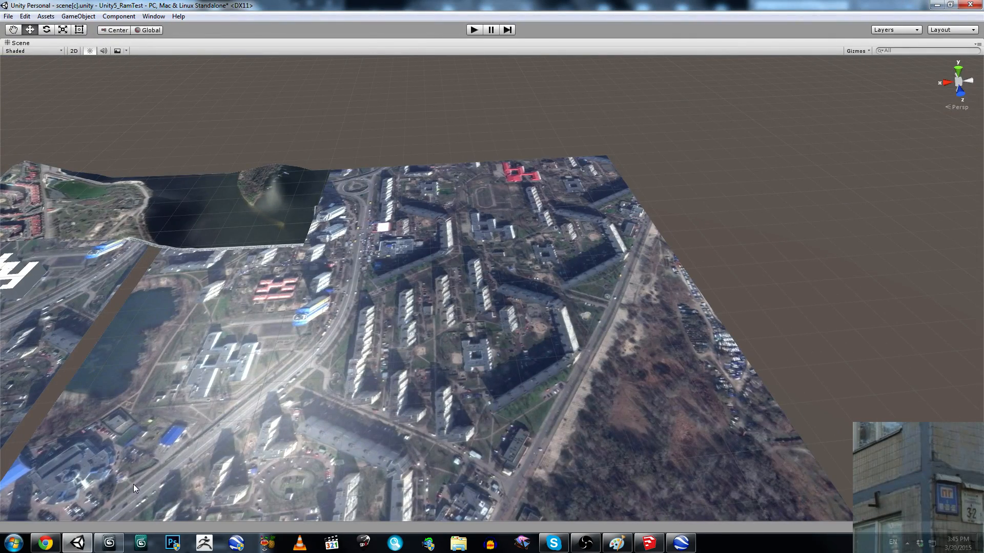
Step: Return to 3ds Max and close the rendered image and the Material Editor
{"action": "left_click", "coordinate": [109, 543]}
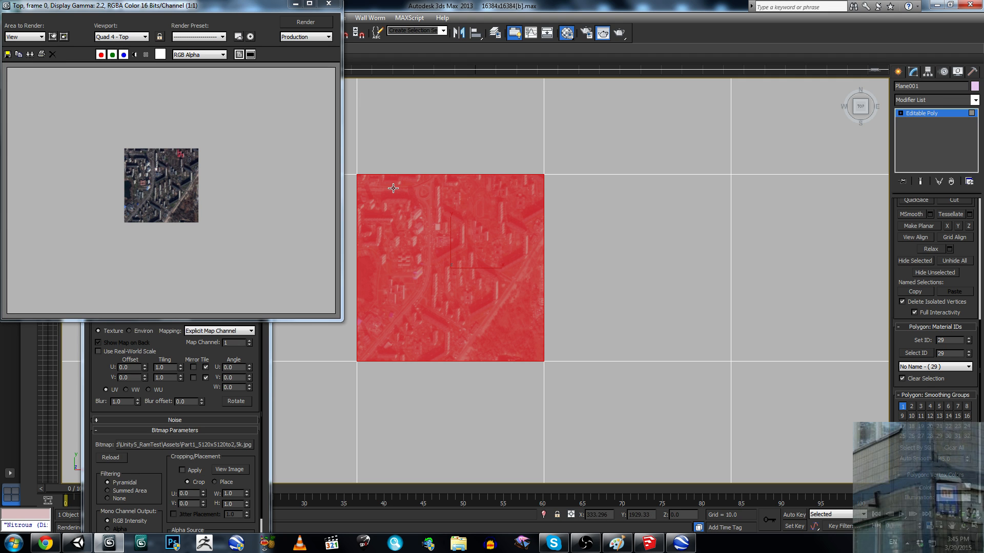
{"action": "left_click", "coordinate": [327, 6]}
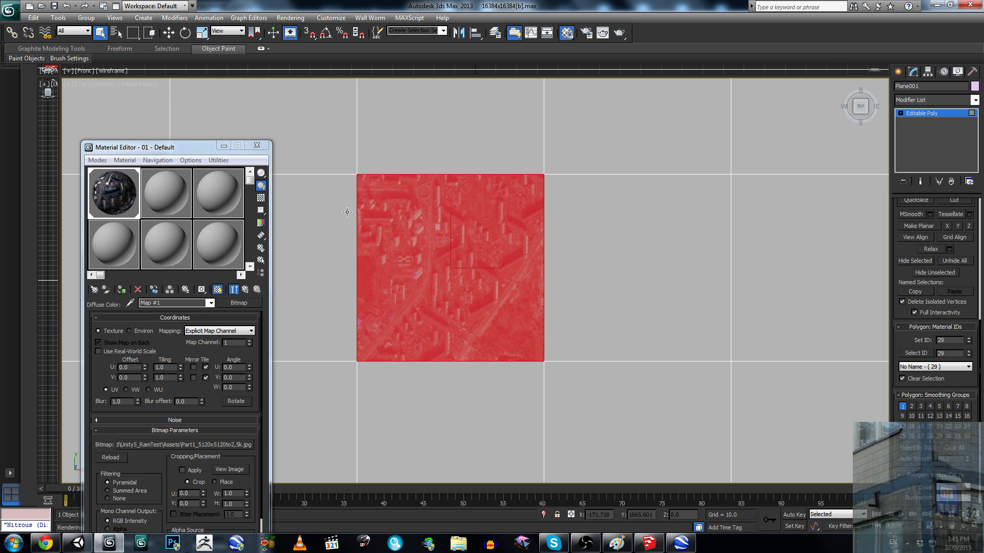
{"action": "left_click", "coordinate": [256, 145]}
Step: Change the Top viewport to a Perspective view that shows the textured polygon close up at an angle
{"action": "middle_click_drag", "start_coordinate": [420, 216], "coordinate": [413, 246]}
{"action": "scroll", "coordinate": [412, 255], "scroll_direction": "down", "scroll_amount": 2}
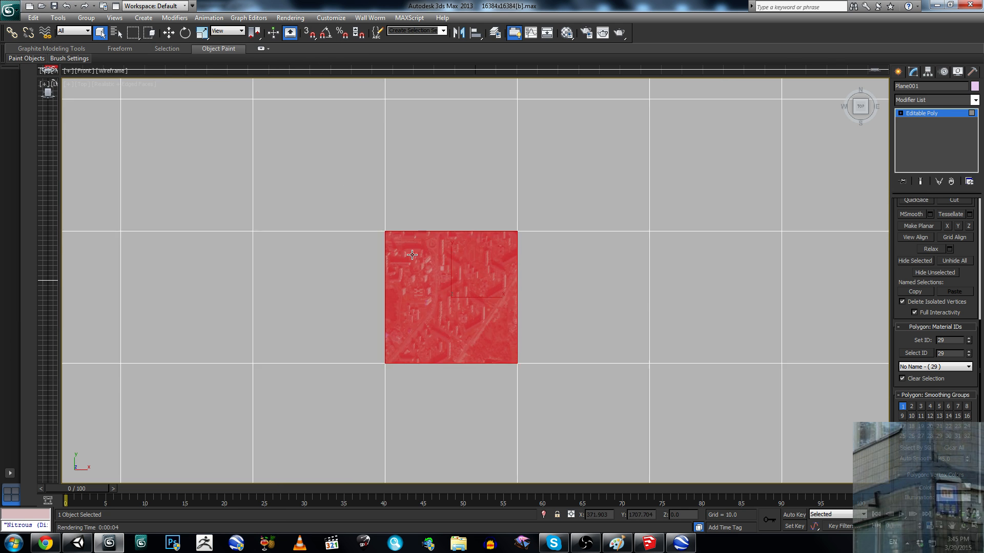
{"action": "scroll", "coordinate": [413, 255], "scroll_direction": "down", "scroll_amount": 5}
{"action": "scroll", "coordinate": [491, 264], "scroll_direction": "up", "scroll_amount": 4}
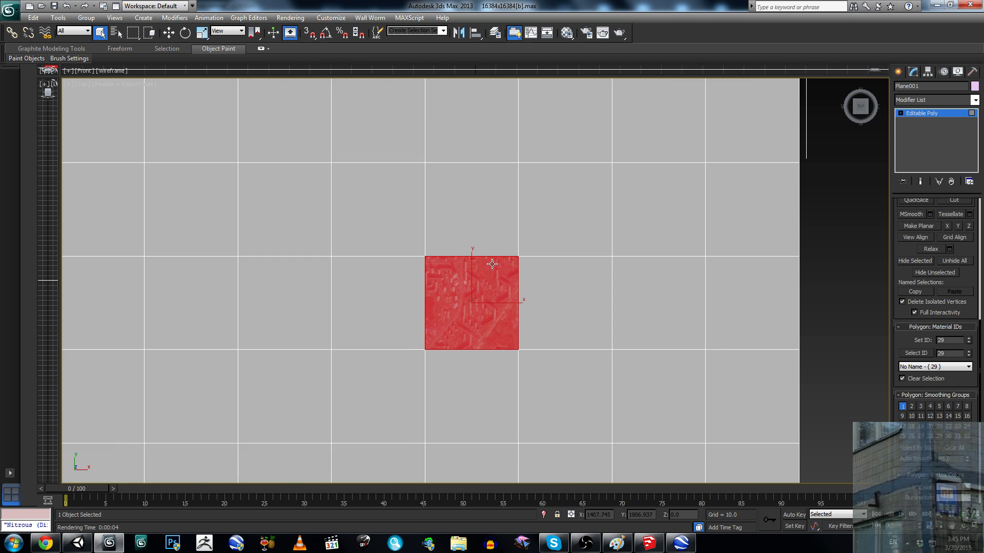
{"action": "scroll", "coordinate": [492, 264], "scroll_direction": "up", "scroll_amount": 3}
{"action": "middle_click_drag", "start_coordinate": [490, 274], "coordinate": [481, 243]}
{"action": "middle_click_drag", "start_coordinate": [422, 217], "coordinate": [434, 169], "text": "alt"}
{"action": "left_click", "coordinate": [82, 84]}
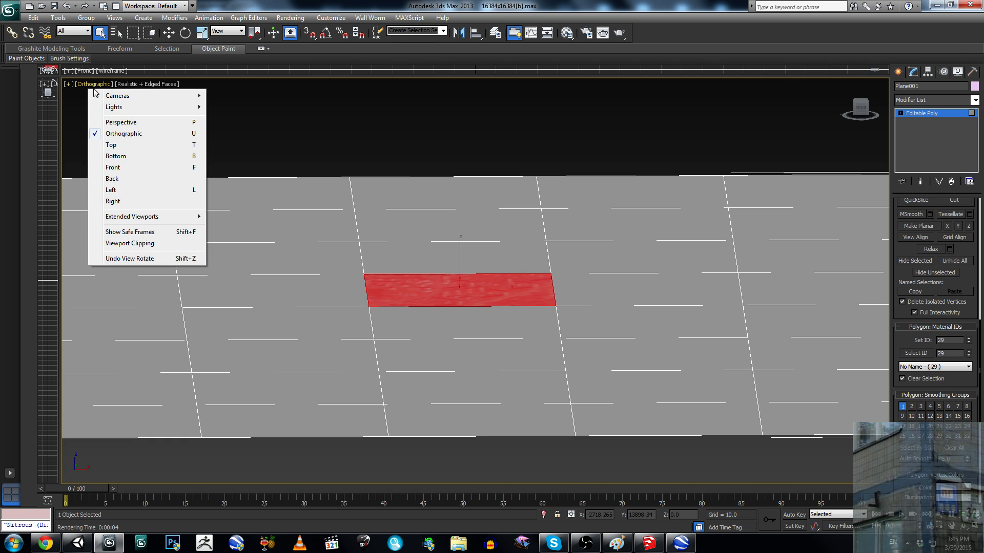
{"action": "left_click", "coordinate": [112, 123]}
{"action": "middle_click_drag", "start_coordinate": [451, 283], "coordinate": [629, 228], "text": "alt"}
{"action": "scroll", "coordinate": [444, 301], "scroll_direction": "up", "scroll_amount": 4}
{"action": "left_click", "coordinate": [415, 177]}
{"action": "left_click", "coordinate": [476, 250]}
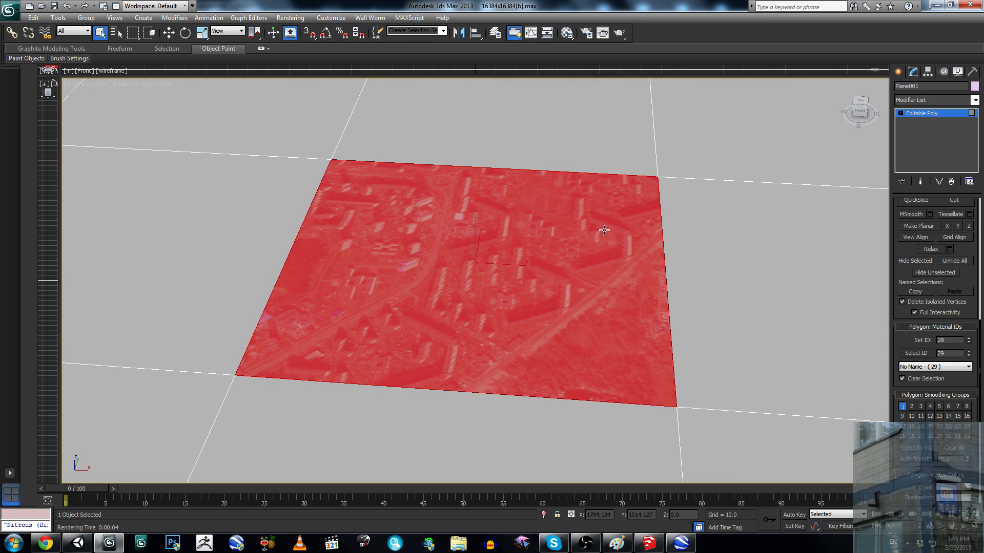
{"action": "left_click", "coordinate": [901, 113]}
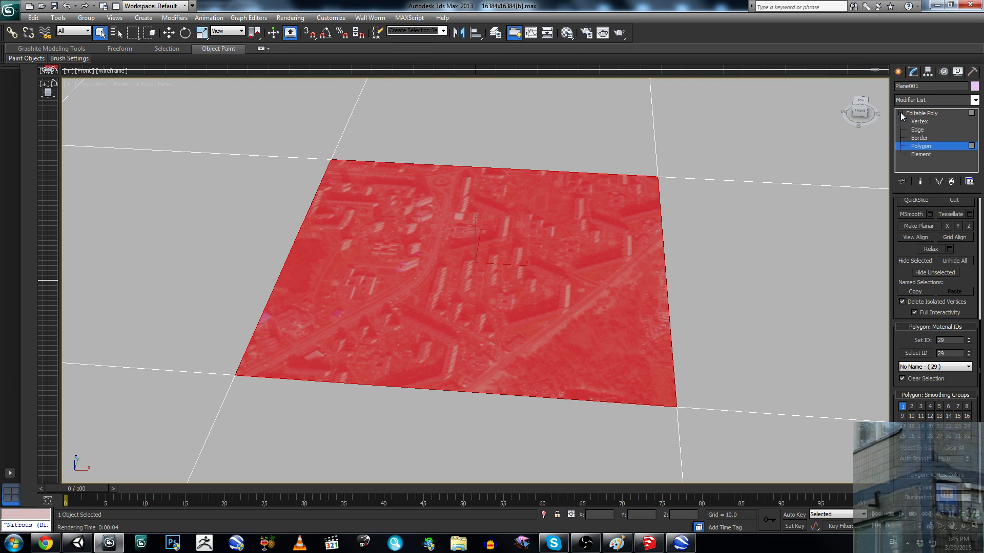
{"action": "left_click", "coordinate": [900, 113]}
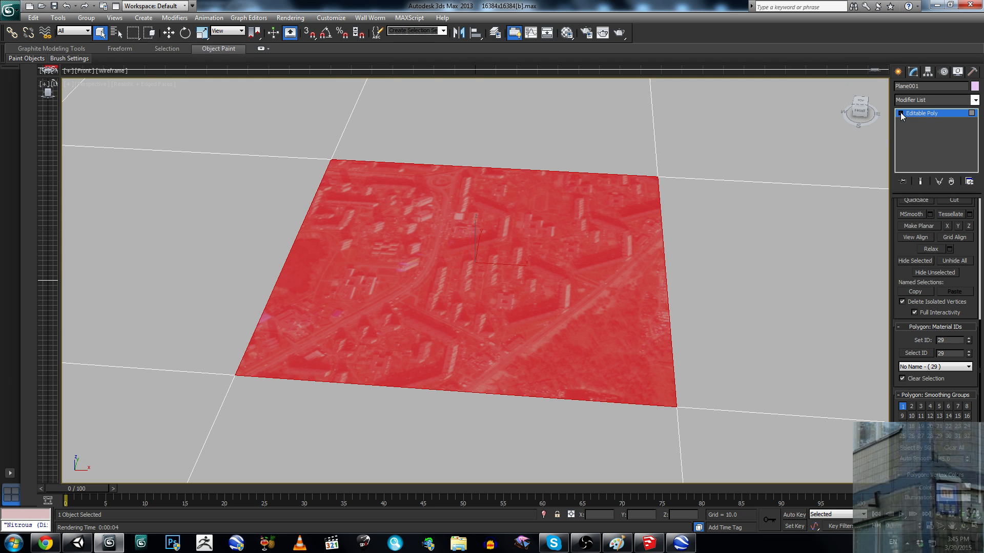
{"action": "middle_click_drag", "start_coordinate": [527, 226], "coordinate": [490, 264], "text": "alt"}
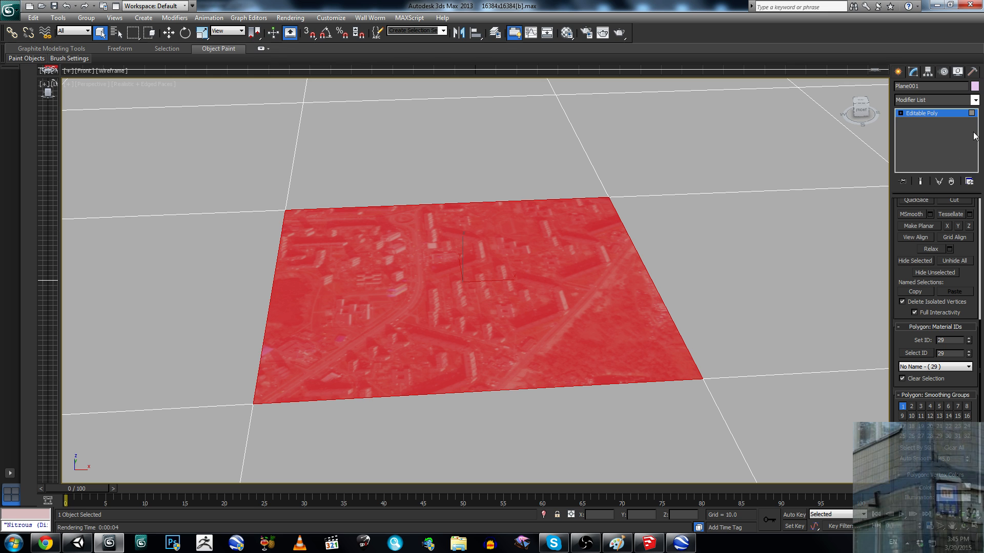
{"action": "left_click", "coordinate": [974, 100]}
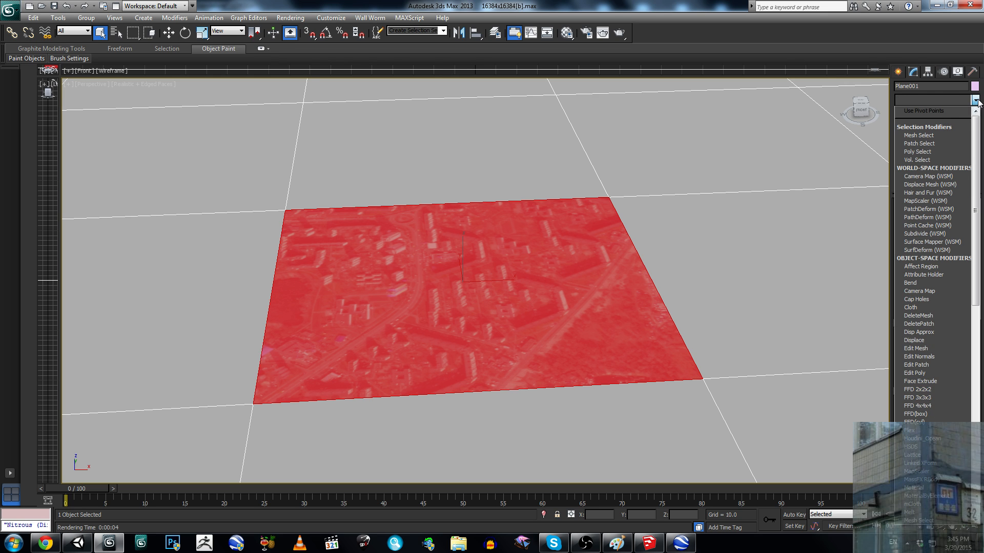
{"action": "left_click", "coordinate": [976, 100]}
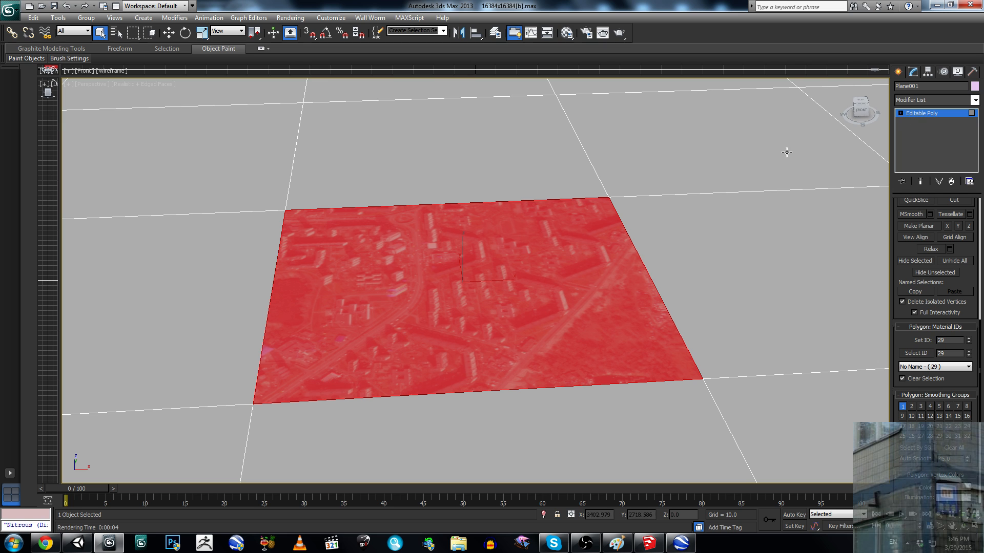
Step: Add a UVW Map modifier and, above it, an Unwrap UVW modifier to the plane
{"action": "left_click", "coordinate": [975, 100]}
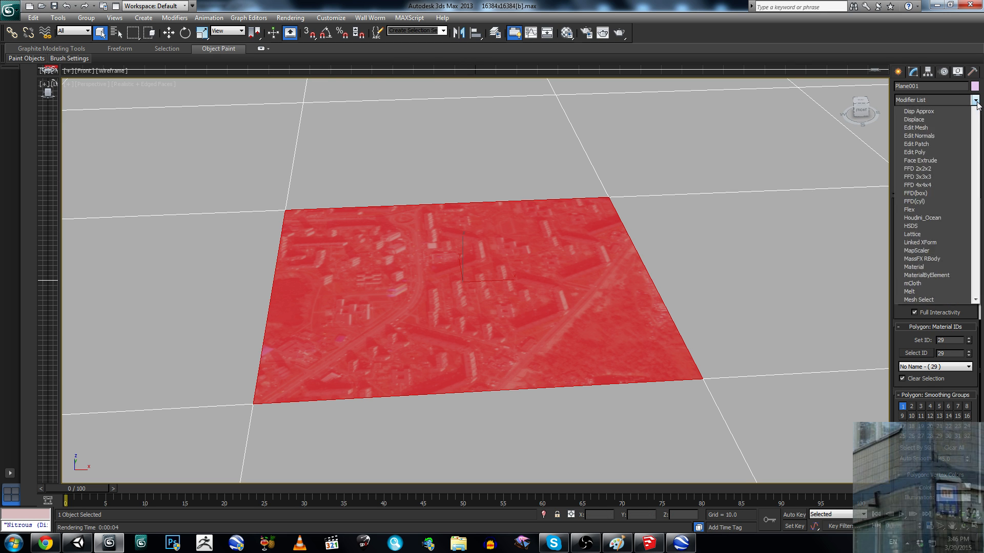
{"action": "scroll", "coordinate": [969, 400], "scroll_direction": "down", "scroll_amount": 10}
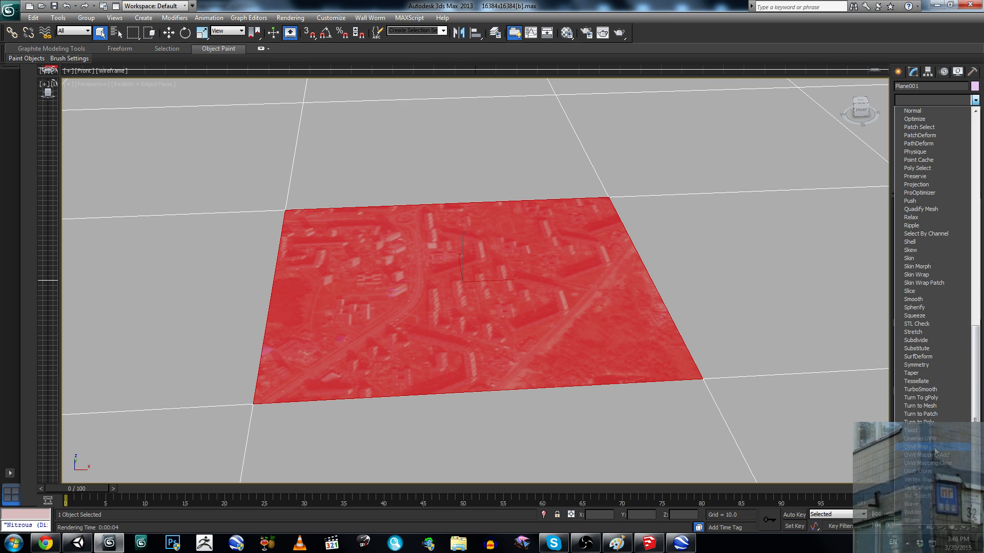
{"action": "left_click", "coordinate": [917, 447]}
{"action": "left_click", "coordinate": [975, 100]}
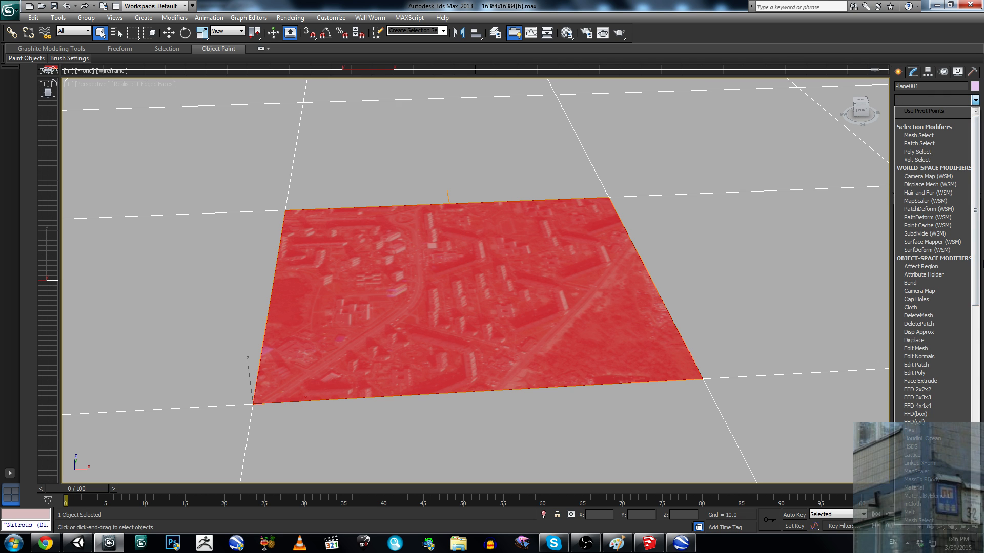
{"action": "left_click_drag", "start_coordinate": [979, 260], "coordinate": [979, 461]}
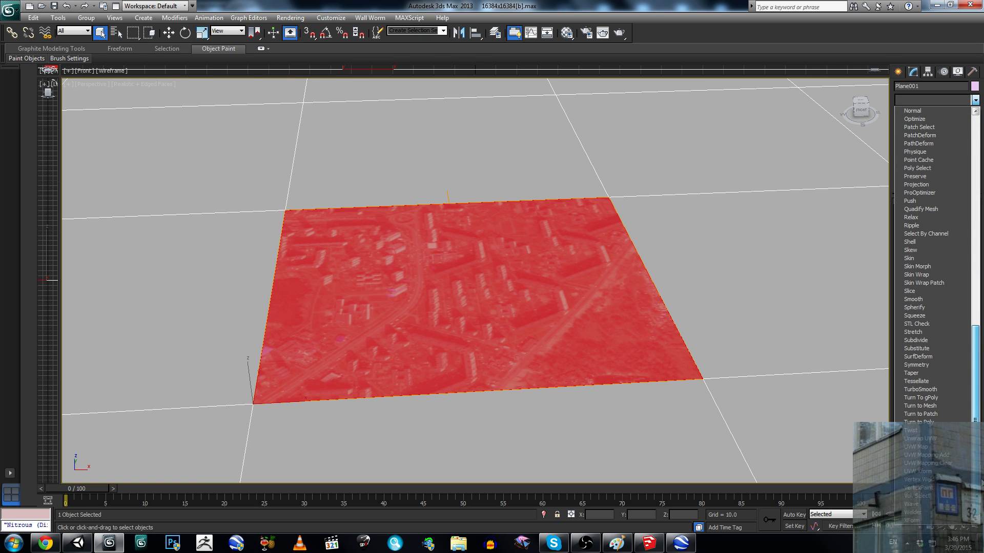
{"action": "left_click", "coordinate": [914, 56]}
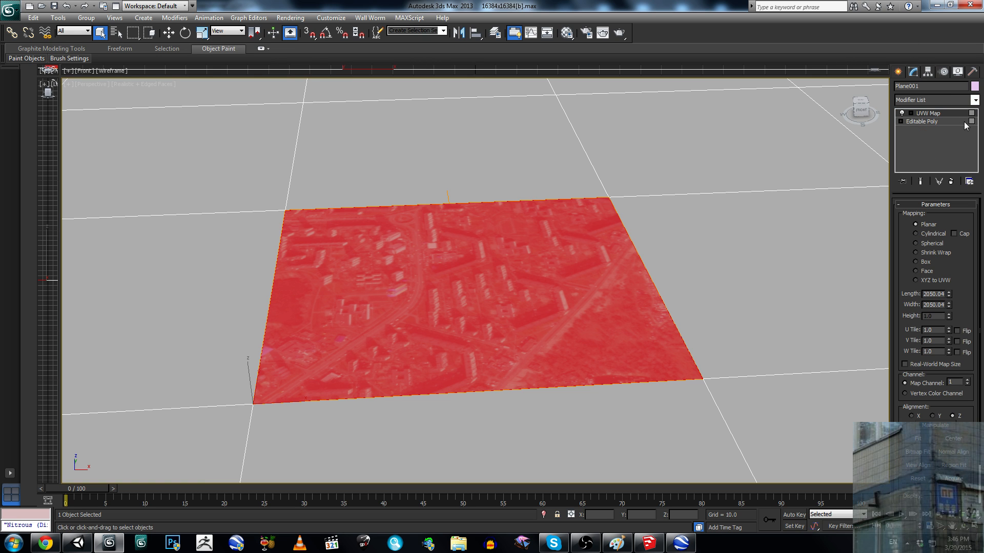
{"action": "left_click", "coordinate": [975, 100]}
{"action": "scroll", "coordinate": [937, 359], "scroll_direction": "down", "scroll_amount": 15}
{"action": "left_click", "coordinate": [938, 437]}
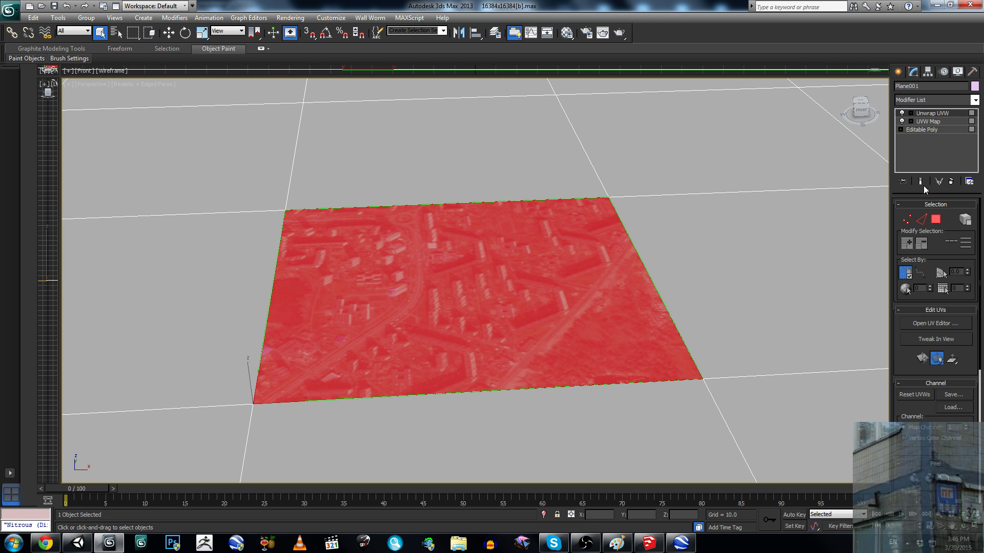
Step: Return to the Editable Poly level beneath the UV modifiers, accepting the topology warning with Hold/Yes
{"action": "left_click", "coordinate": [916, 125]}
{"action": "left_click", "coordinate": [501, 300]}
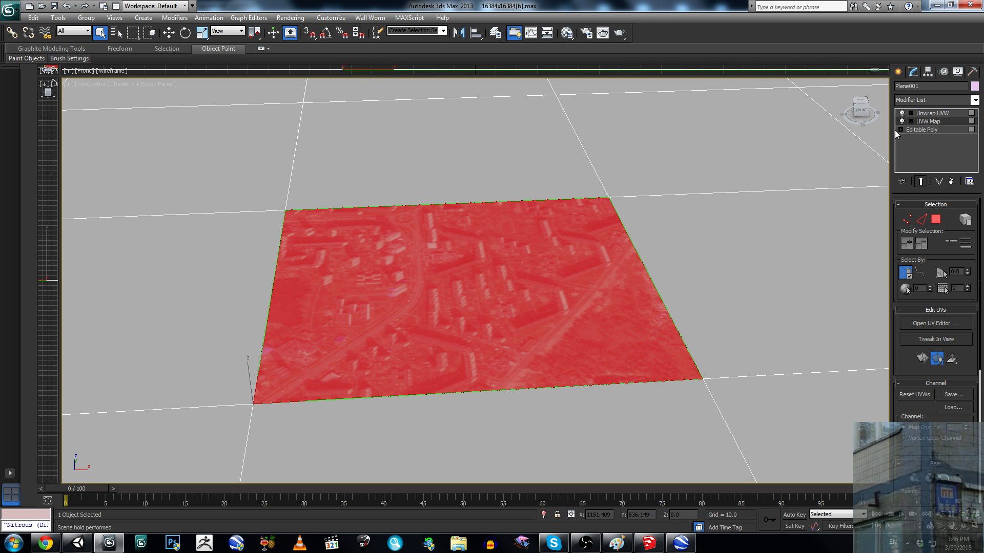
{"action": "left_click", "coordinate": [916, 130]}
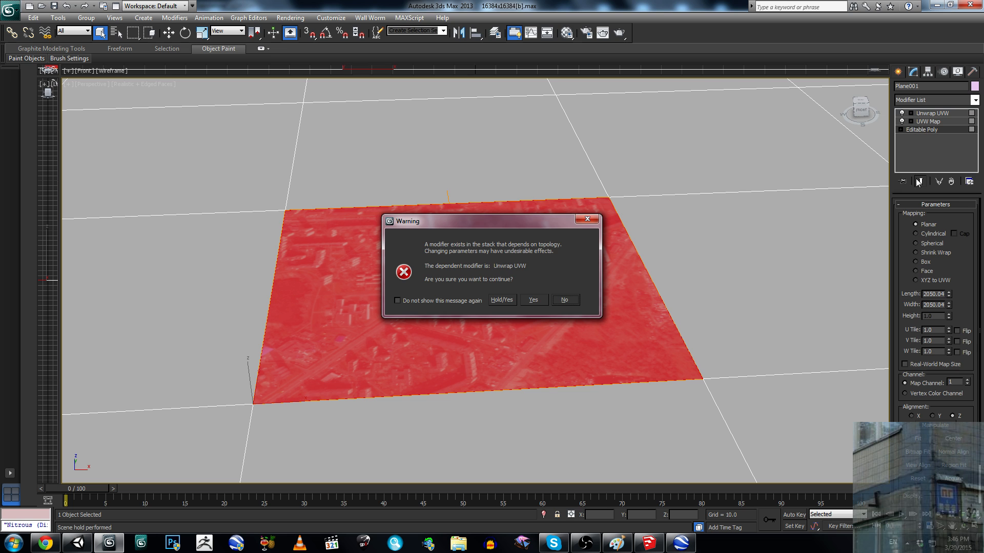
{"action": "left_click", "coordinate": [502, 300]}
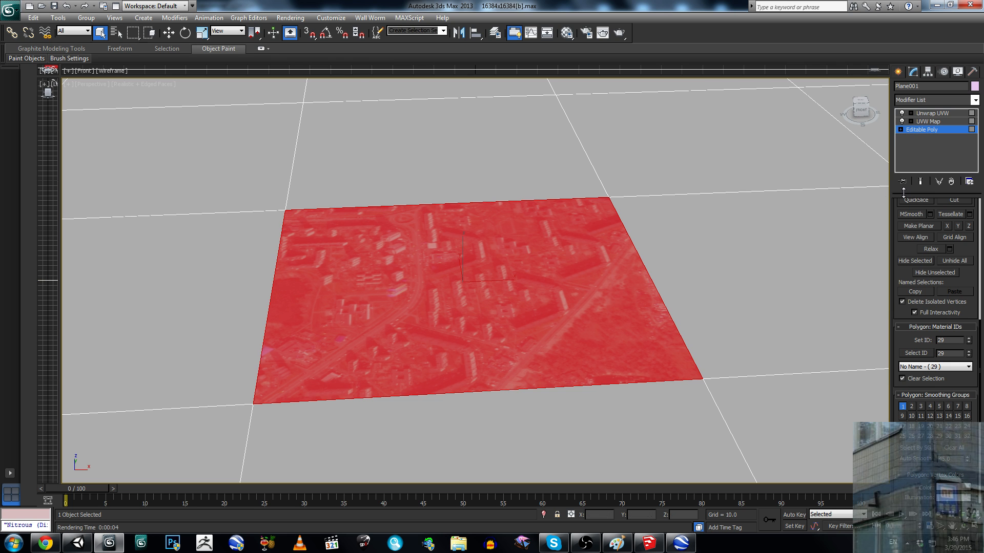
Step: Switch to edge selection and connect two opposite border edges of the textured polygon with one edge through its middle
{"action": "middle_click_drag", "start_coordinate": [586, 209], "coordinate": [573, 216]}
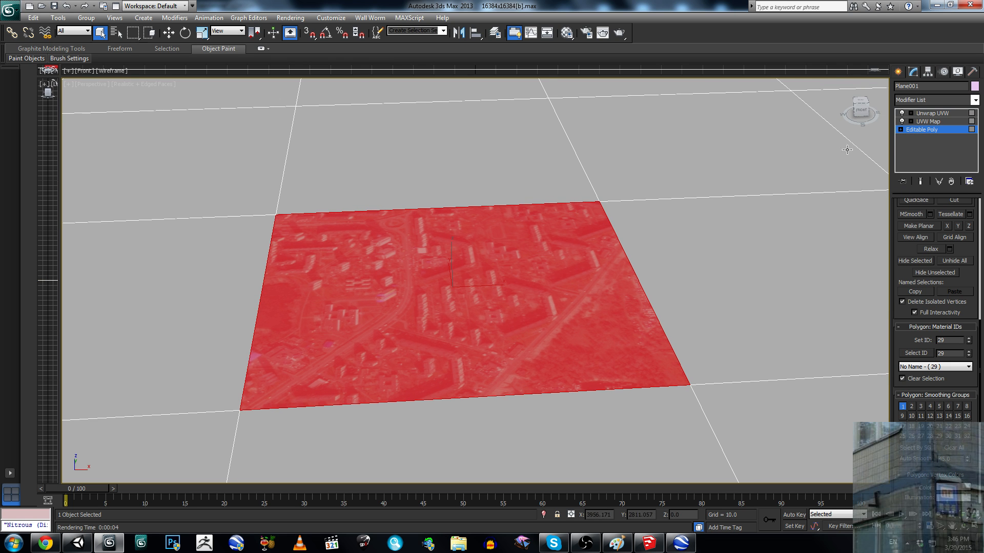
{"action": "scroll", "coordinate": [900, 352], "scroll_direction": "down", "scroll_amount": 3}
{"action": "scroll", "coordinate": [900, 353], "scroll_direction": "up", "scroll_amount": 4}
{"action": "middle_click_drag", "start_coordinate": [684, 314], "coordinate": [491, 259], "text": "alt"}
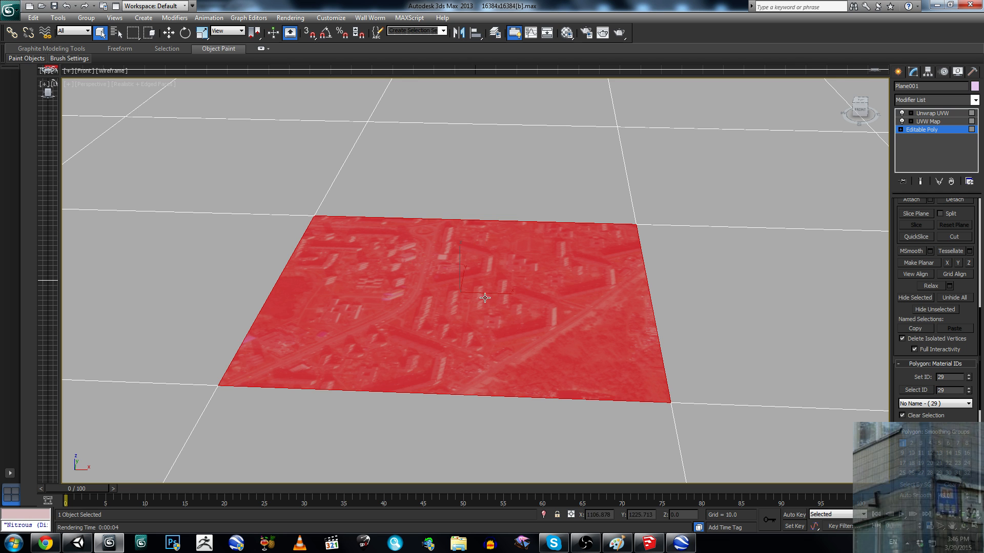
{"action": "middle_click_drag", "start_coordinate": [407, 261], "coordinate": [487, 265], "text": "alt"}
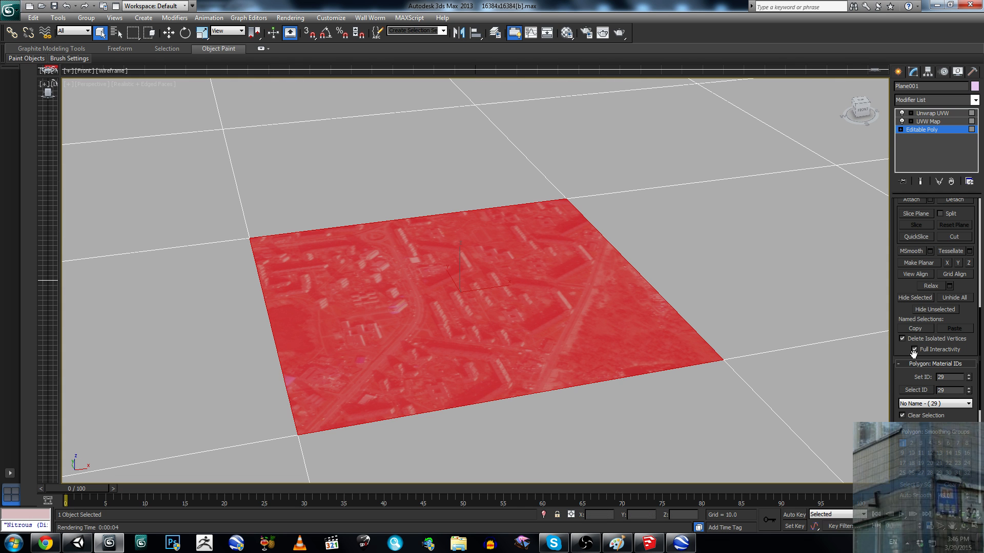
{"action": "scroll", "coordinate": [910, 359], "scroll_direction": "down", "scroll_amount": 3}
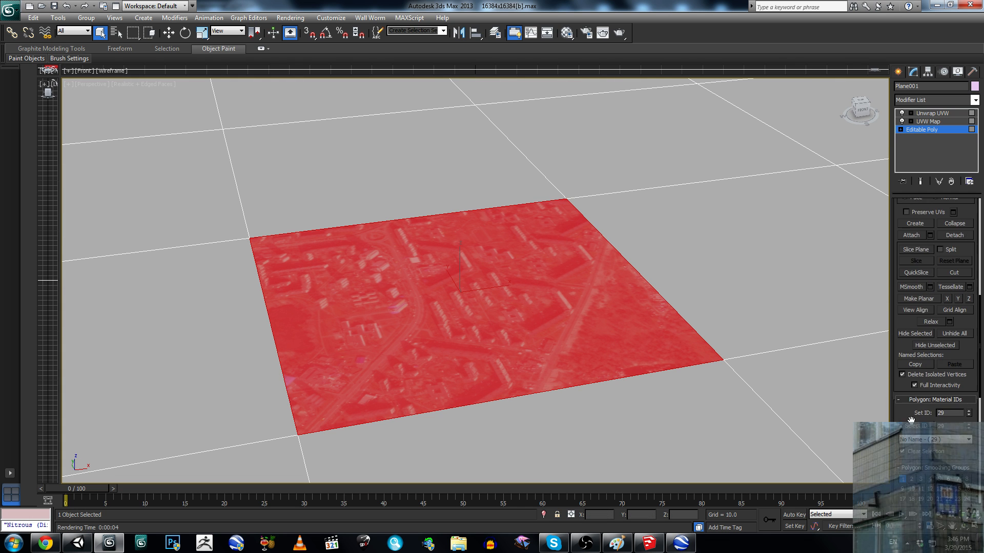
{"action": "scroll", "coordinate": [910, 358], "scroll_direction": "up", "scroll_amount": 3}
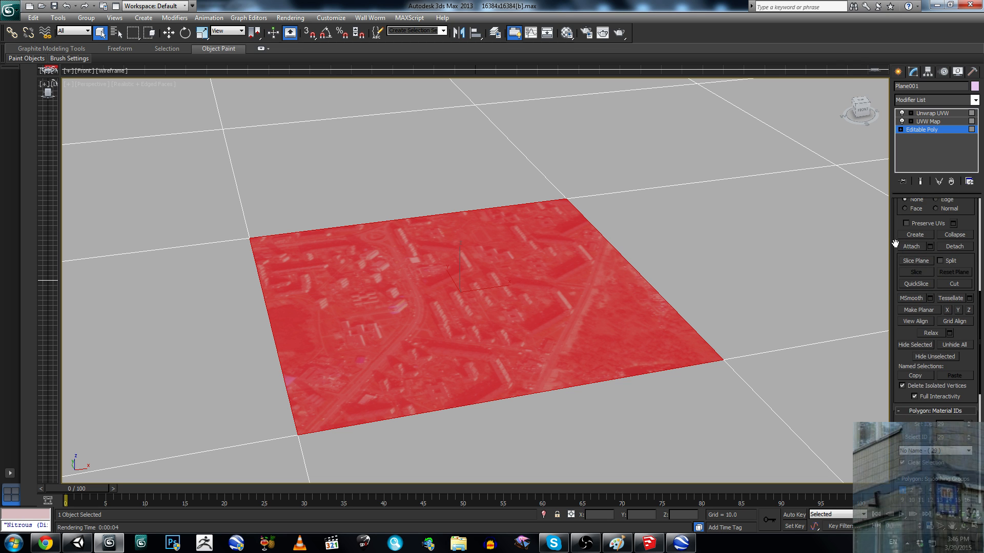
{"action": "scroll", "coordinate": [963, 332], "scroll_direction": "up", "scroll_amount": 5}
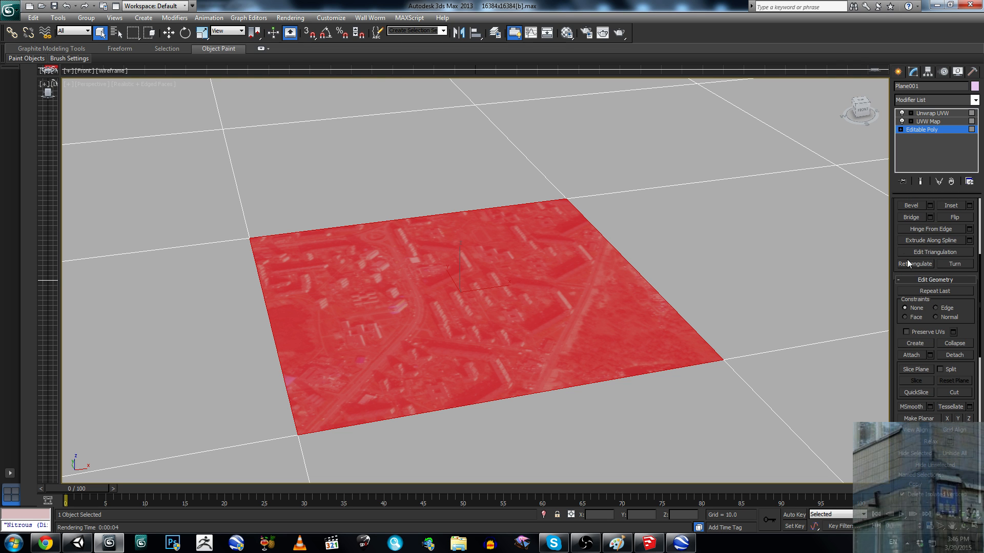
{"action": "left_click_drag", "start_coordinate": [894, 255], "coordinate": [916, 170]}
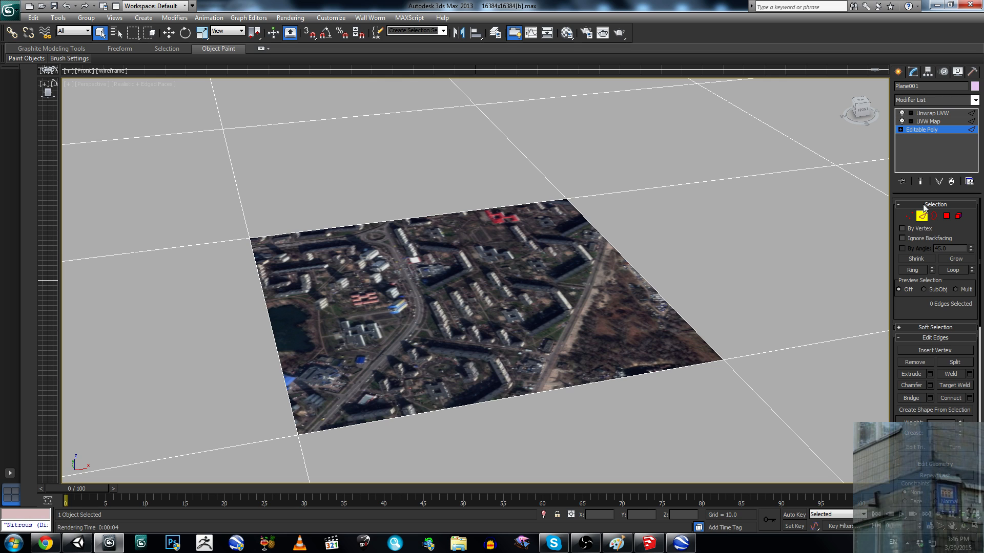
{"action": "left_click", "coordinate": [272, 325]}
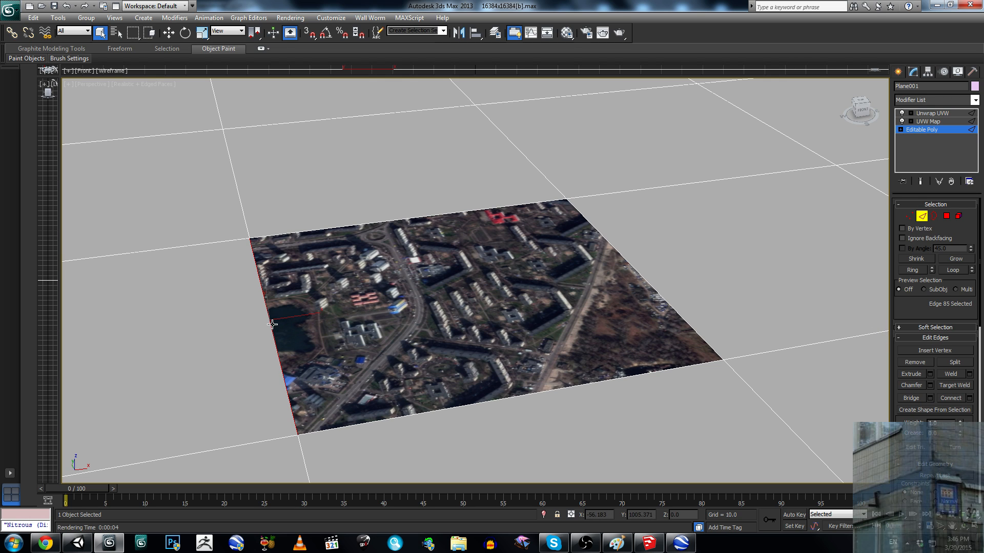
{"action": "left_click", "coordinate": [626, 260], "text": "ctrl"}
{"action": "left_click", "coordinate": [946, 398]}
Step: Connect the opposite border halves on each side of the middle edge to divide the polygon into four strips
{"action": "middle_click_drag", "start_coordinate": [451, 271], "coordinate": [536, 283], "text": "alt"}
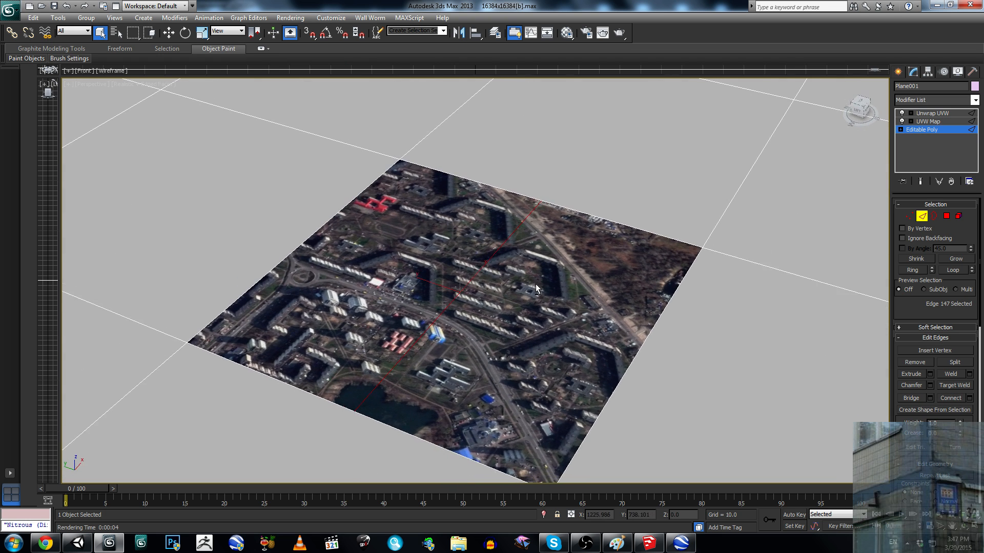
{"action": "left_click", "coordinate": [577, 212]}
{"action": "left_click", "coordinate": [423, 438], "text": "ctrl"}
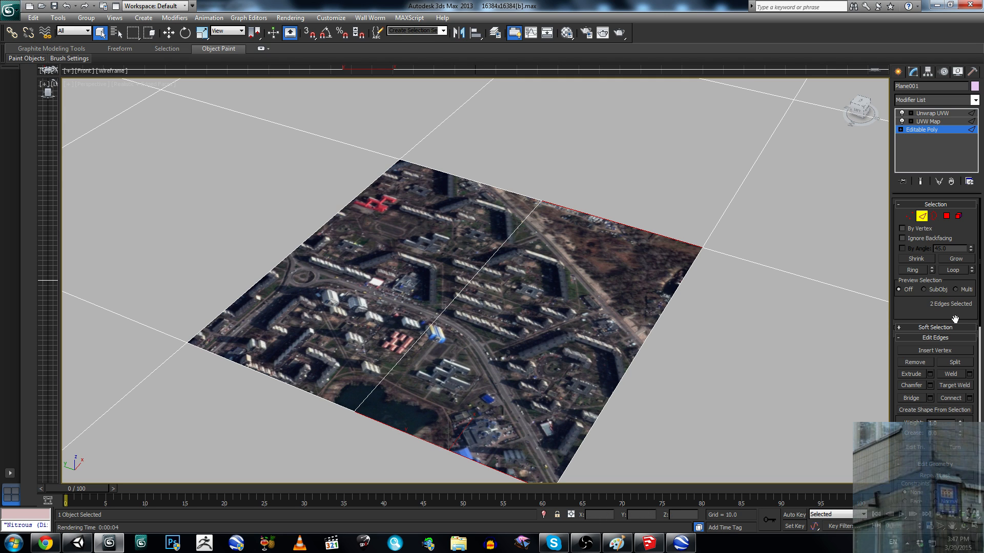
{"action": "left_click", "coordinate": [953, 399]}
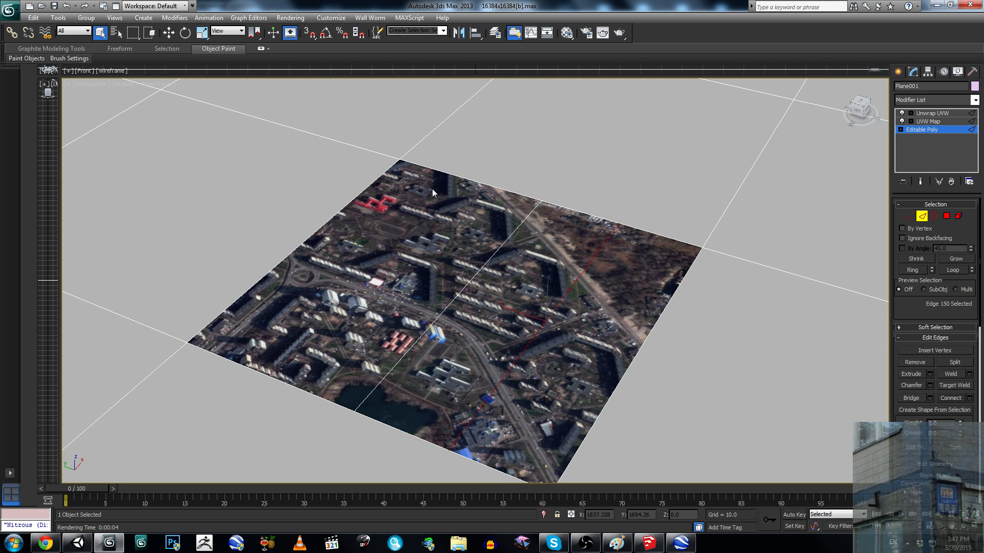
{"action": "left_click", "coordinate": [448, 175]}
{"action": "left_click", "coordinate": [282, 381], "text": "ctrl"}
{"action": "left_click", "coordinate": [946, 398]}
Step: Try to connect the three inner dividing edges across the middle of the polygon and undo the attempt
{"action": "left_click", "coordinate": [300, 246]}
{"action": "left_click", "coordinate": [628, 372], "text": "ctrl"}
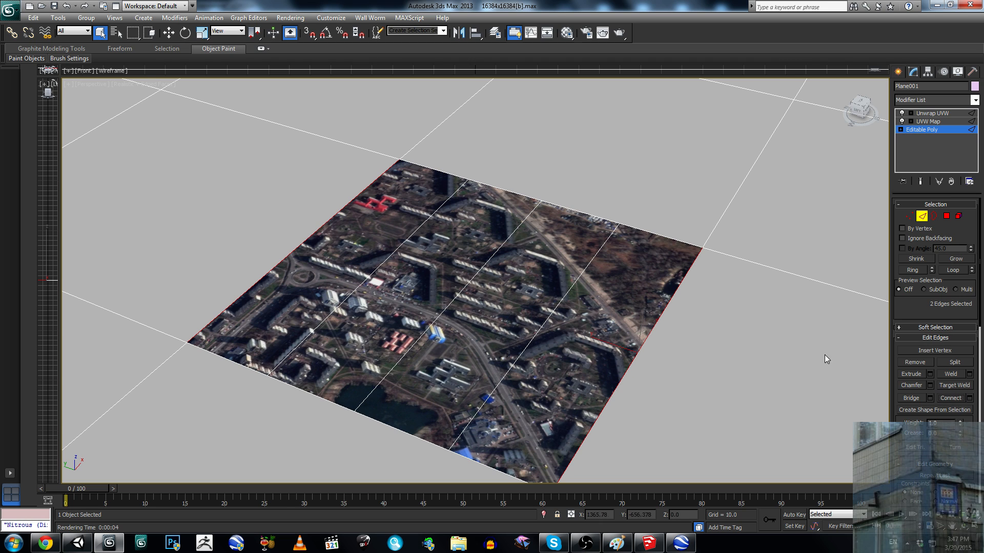
{"action": "middle_click_drag", "start_coordinate": [469, 297], "coordinate": [472, 299]}
{"action": "left_click", "coordinate": [557, 314]}
{"action": "left_click", "coordinate": [467, 291], "text": "ctrl"}
{"action": "left_click", "coordinate": [383, 263], "text": "ctrl"}
{"action": "left_click", "coordinate": [949, 398]}
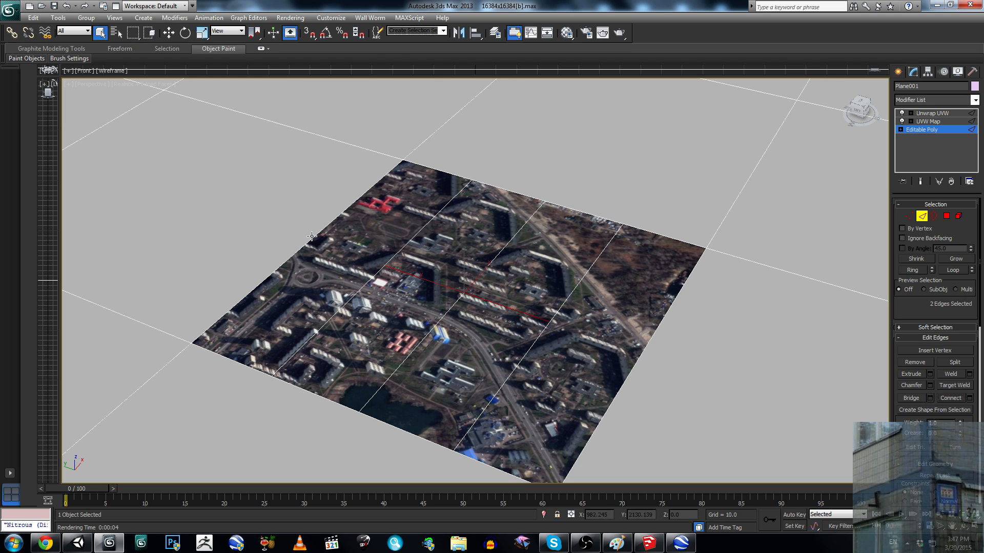
{"action": "left_click", "coordinate": [559, 312]}
{"action": "mouse_move", "coordinate": [526, 328]}
{"action": "middle_mouse_down", "text": "alt"}
{"action": "mouse_move", "coordinate": [502, 291]}
{"action": "mouse_move", "coordinate": [522, 323]}
{"action": "middle_mouse_up", "text": "alt"}
{"action": "left_click", "coordinate": [66, 6]}
{"action": "left_click", "coordinate": [66, 6]}
Step: Connect the two outer borders and three inner dividing edges with a cross cut through the middle of all four strips
{"action": "left_click", "coordinate": [628, 369]}
{"action": "left_click", "coordinate": [543, 332], "text": "ctrl"}
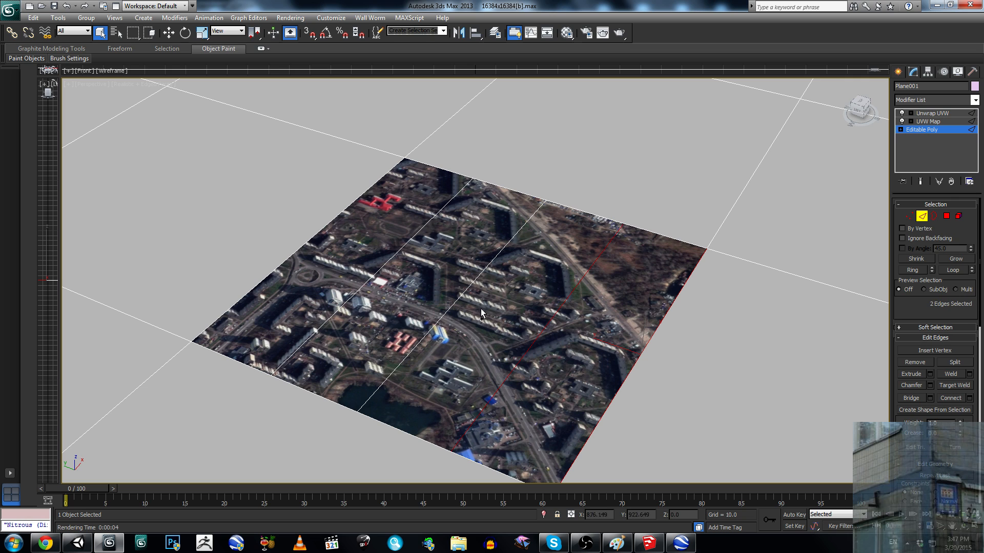
{"action": "left_click", "coordinate": [453, 306], "text": "ctrl"}
{"action": "left_click", "coordinate": [370, 286], "text": "ctrl"}
{"action": "left_click", "coordinate": [307, 239], "text": "ctrl"}
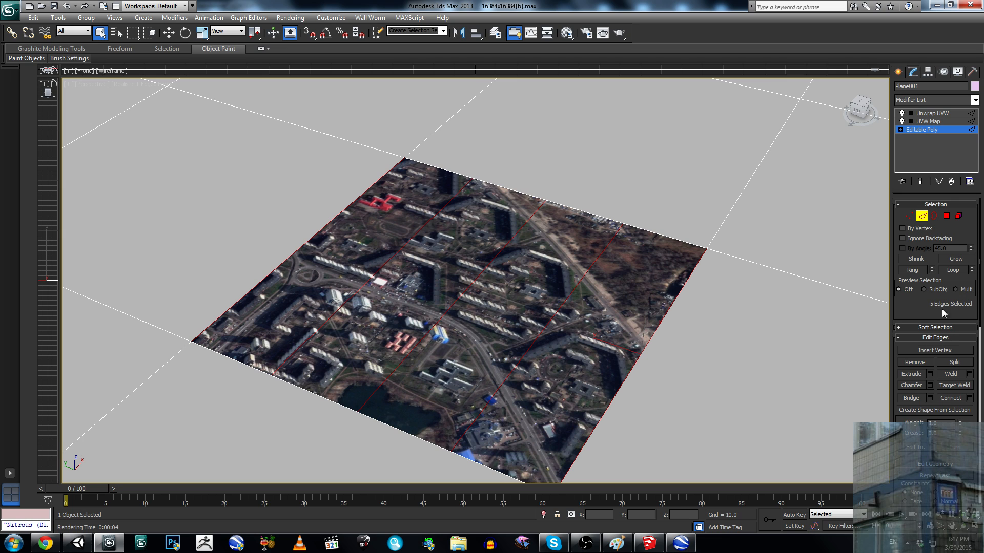
{"action": "left_click", "coordinate": [951, 399]}
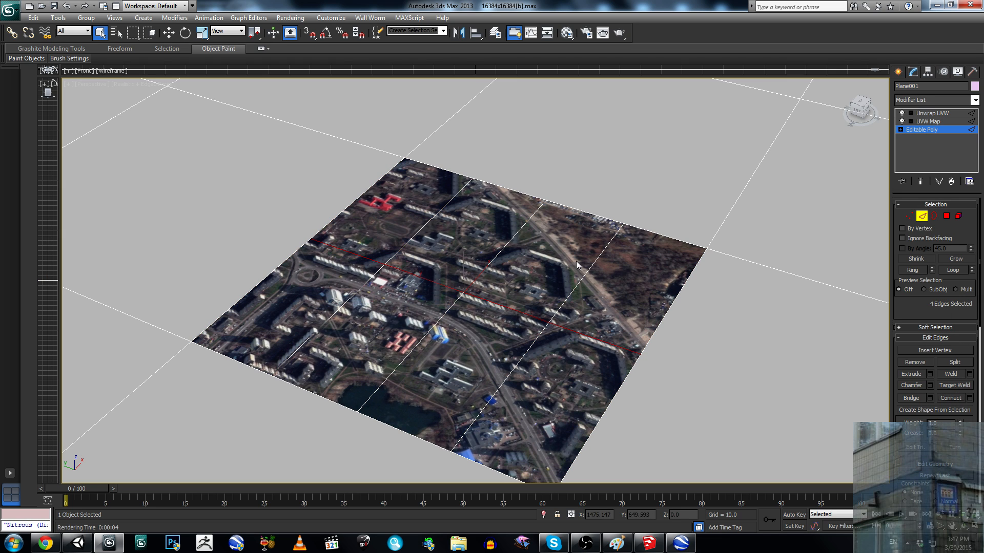
Step: Connect the five parallel edge halves on the pond side to add a cross cut through the middle of that half
{"action": "left_click", "coordinate": [596, 426]}
{"action": "left_click", "coordinate": [493, 404], "text": "ctrl"}
{"action": "left_click", "coordinate": [400, 363], "text": "ctrl"}
{"action": "left_click", "coordinate": [323, 327], "text": "ctrl"}
{"action": "left_click", "coordinate": [257, 288], "text": "ctrl"}
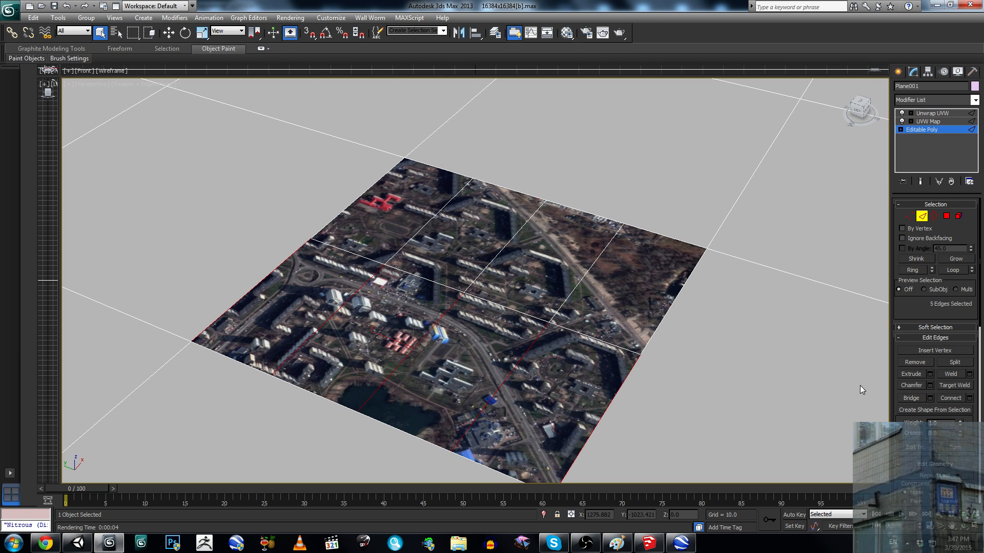
{"action": "left_click", "coordinate": [945, 400]}
Step: Connect the five parallel edge halves on the red-roofed building's side to complete a 4-by-4 grid on the polygon
{"action": "left_click", "coordinate": [675, 303]}
{"action": "left_click", "coordinate": [585, 281], "text": "ctrl"}
{"action": "left_click", "coordinate": [496, 254], "text": "ctrl"}
{"action": "left_click", "coordinate": [415, 237], "text": "ctrl"}
{"action": "left_click", "coordinate": [342, 208], "text": "ctrl"}
{"action": "left_click", "coordinate": [952, 398]}
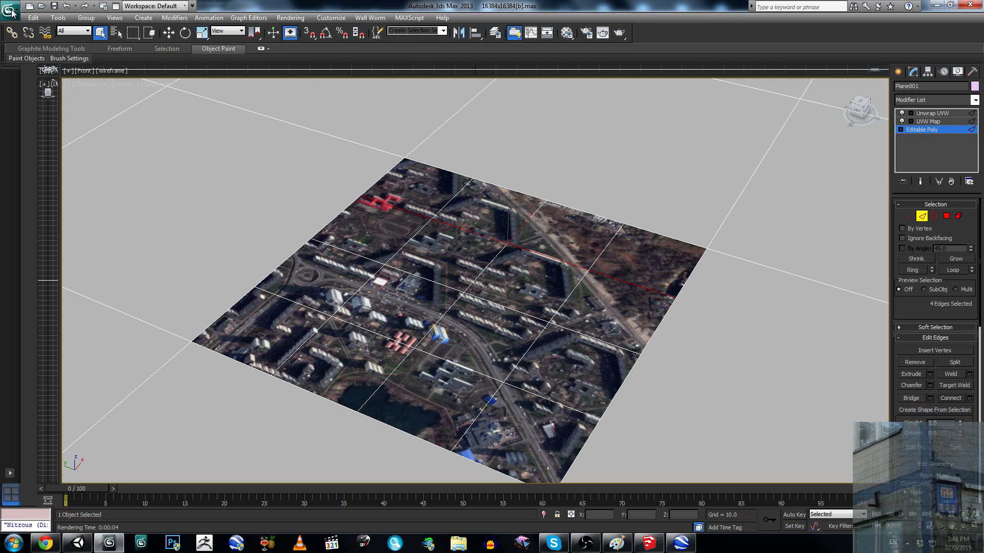
Step: Save the scene, switch the Editable Poly to vertex selection and view the subdivided tile with its surroundings
{"action": "left_click", "coordinate": [53, 6]}
{"action": "left_click", "coordinate": [900, 129]}
{"action": "left_click", "coordinate": [913, 138]}
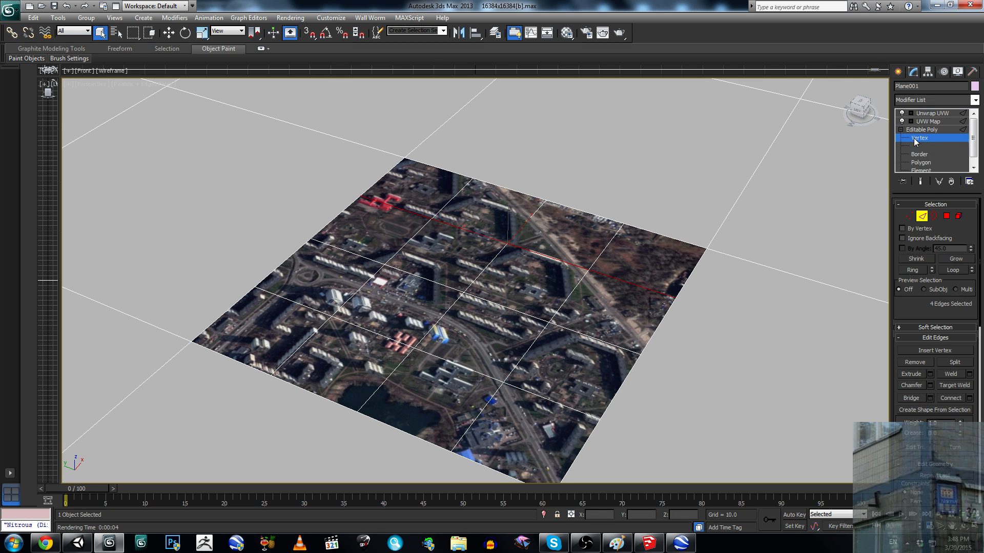
{"action": "middle_click_drag", "start_coordinate": [589, 260], "coordinate": [444, 229]}
{"action": "middle_click_drag", "start_coordinate": [519, 254], "coordinate": [521, 275]}
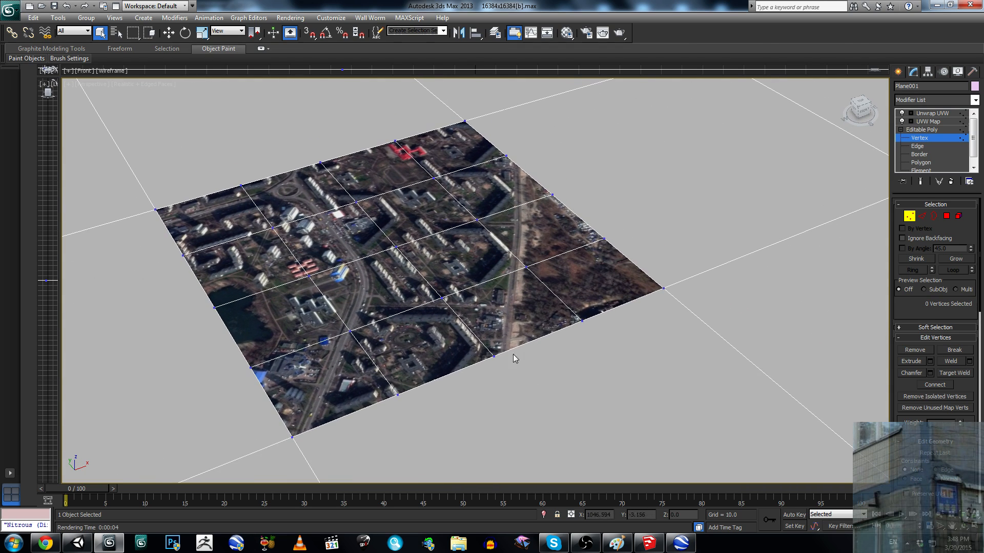
{"action": "middle_click_drag", "start_coordinate": [509, 335], "coordinate": [529, 320], "text": "alt"}
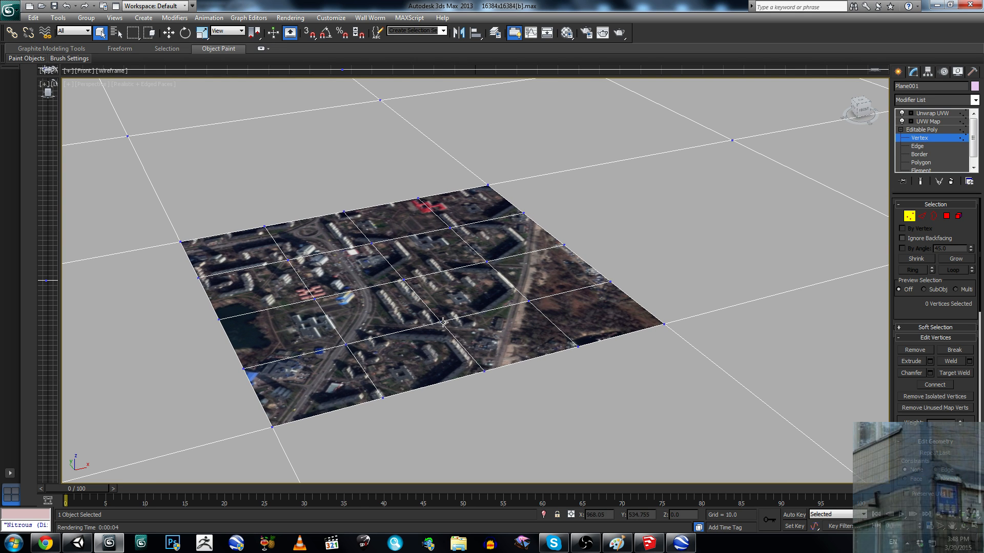
Step: Select the textured tile's grid vertices across its built-up area, leaving out the outer vertices around the wooded corner
{"action": "middle_click_drag", "start_coordinate": [443, 323], "coordinate": [450, 320]}
{"action": "left_click_drag", "start_coordinate": [398, 424], "coordinate": [228, 322]}
{"action": "left_click_drag", "start_coordinate": [194, 229], "coordinate": [192, 231]}
{"action": "left_click_drag", "start_coordinate": [297, 180], "coordinate": [544, 306], "text": "ctrl"}
{"action": "left_click_drag", "start_coordinate": [419, 310], "coordinate": [516, 401], "text": "ctrl"}
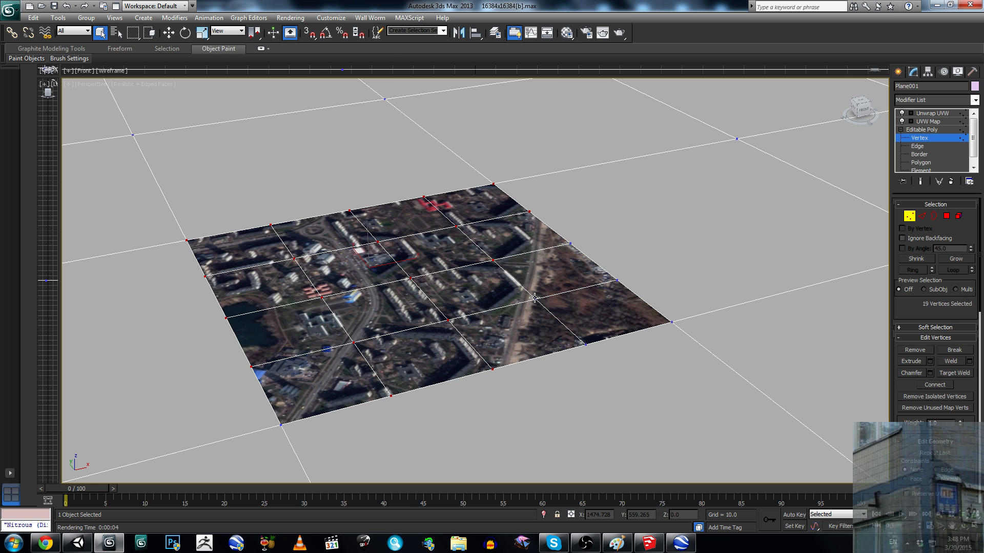
{"action": "middle_click_drag", "start_coordinate": [534, 298], "coordinate": [535, 305]}
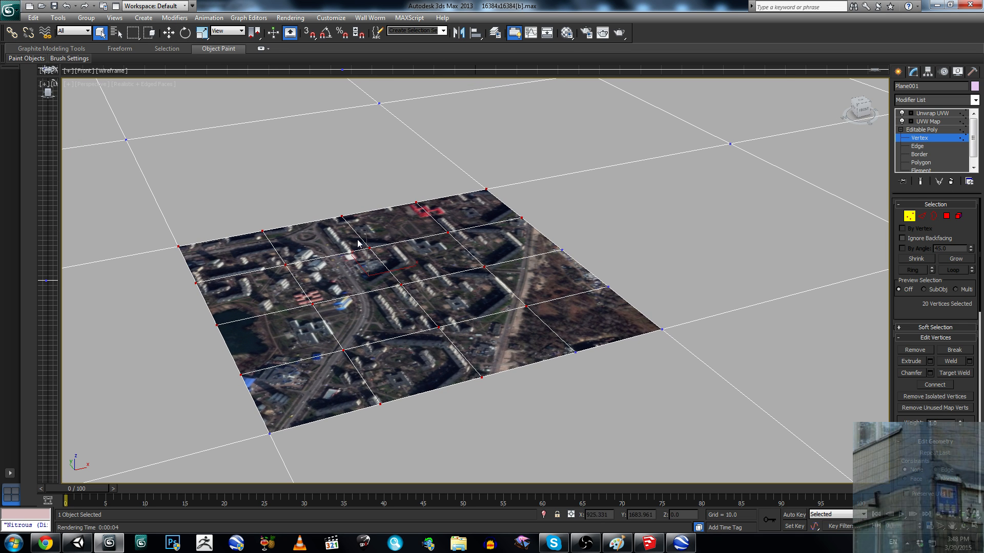
Step: Extend the vertex selection from the tile to the plane's near corner, adding the stepped diagonal of grid vertices and the one beside the corner
{"action": "scroll", "coordinate": [401, 254], "scroll_direction": "down", "scroll_amount": 6}
{"action": "scroll", "coordinate": [401, 254], "scroll_direction": "down", "scroll_amount": 3}
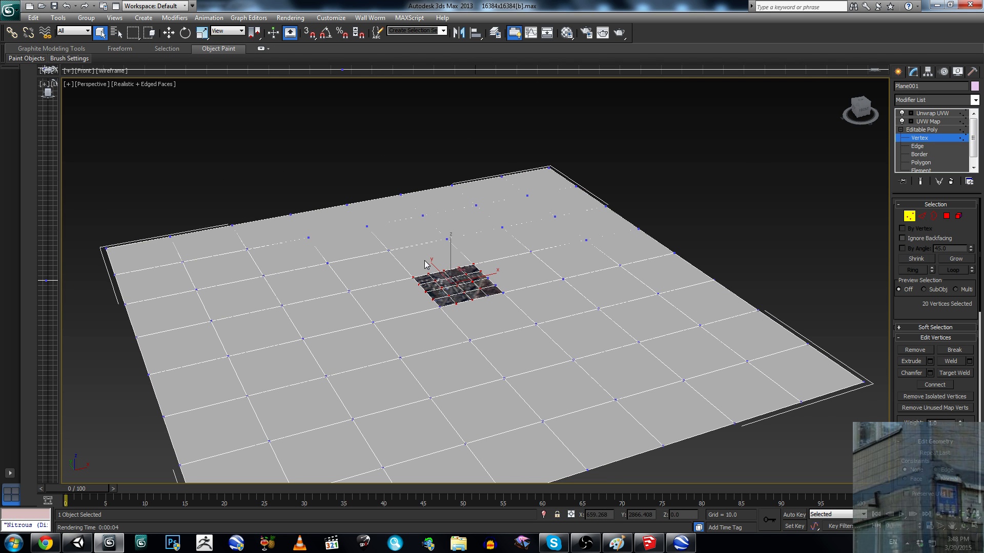
{"action": "middle_click_drag", "start_coordinate": [472, 288], "coordinate": [447, 279], "text": "alt"}
{"action": "left_click", "coordinate": [441, 273], "text": "ctrl"}
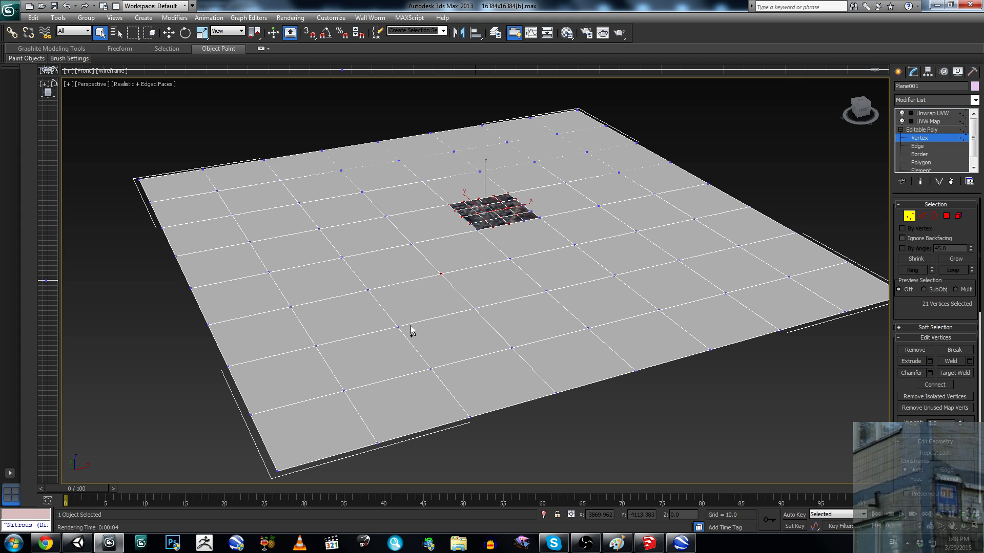
{"action": "left_click", "coordinate": [398, 327], "text": "ctrl"}
{"action": "left_click", "coordinate": [344, 391], "text": "ctrl"}
{"action": "left_click", "coordinate": [276, 471], "text": "ctrl"}
{"action": "left_click", "coordinate": [377, 444], "text": "ctrl"}
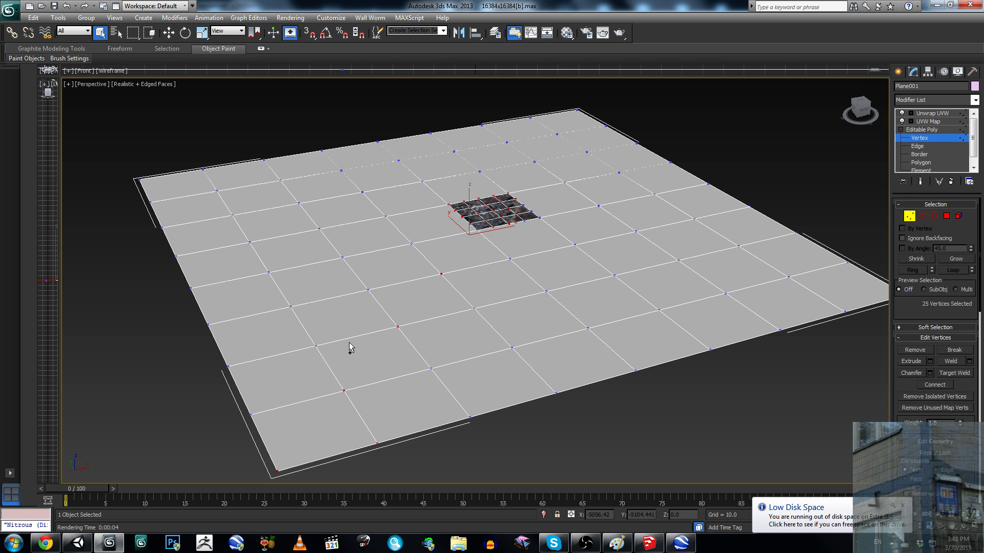
{"action": "scroll", "coordinate": [502, 243], "scroll_direction": "down", "scroll_amount": 2}
{"action": "scroll", "coordinate": [504, 282], "scroll_direction": "down", "scroll_amount": 1}
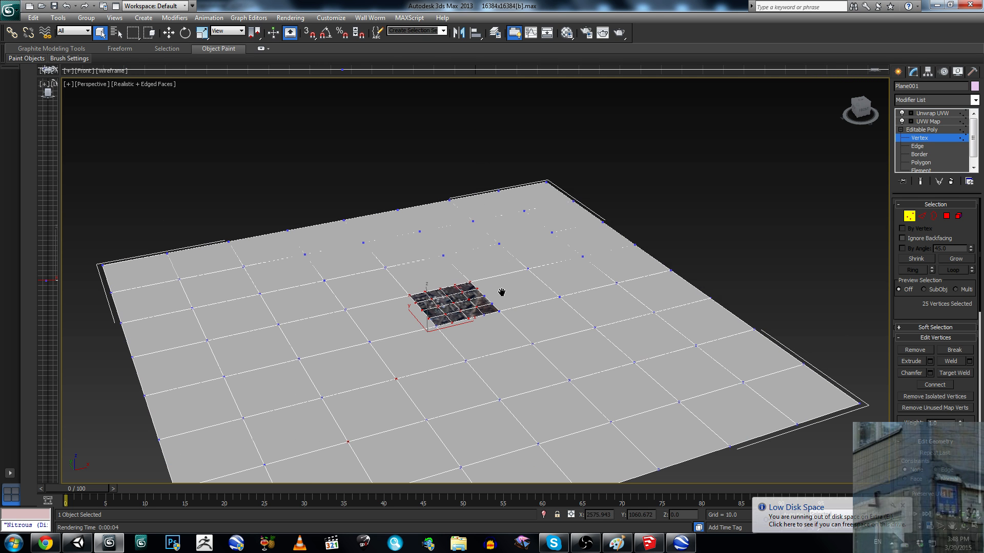
Step: Add the plane's vertices beyond the tile's red-roofed side and across the pond-side area to the selection
{"action": "left_click", "coordinate": [527, 268], "text": "ctrl"}
{"action": "left_click", "coordinate": [551, 232], "text": "ctrl"}
{"action": "left_click", "coordinate": [574, 201], "text": "ctrl"}
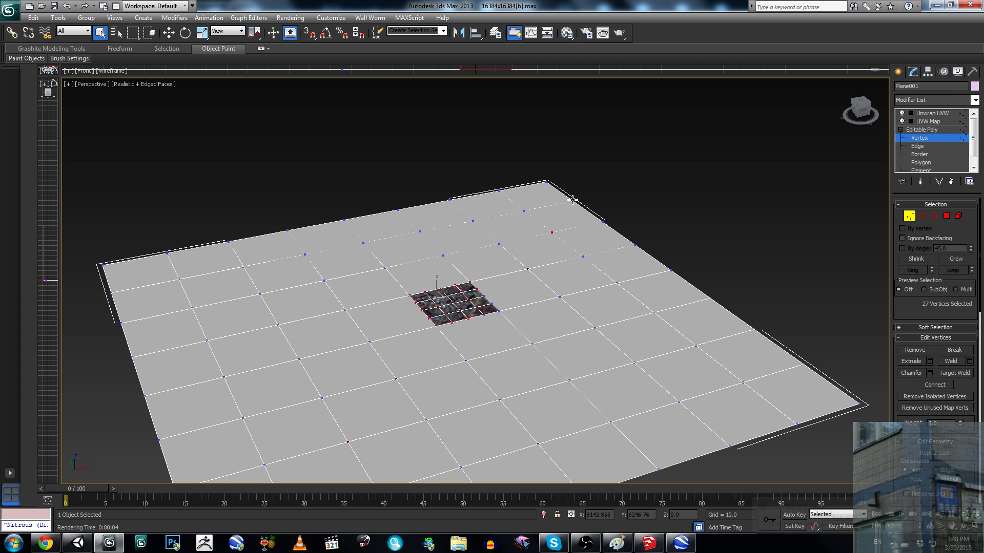
{"action": "left_click_drag", "start_coordinate": [560, 160], "coordinate": [512, 267], "text": "ctrl"}
{"action": "left_click_drag", "start_coordinate": [255, 181], "coordinate": [400, 285], "text": "ctrl"}
{"action": "left_click_drag", "start_coordinate": [325, 410], "coordinate": [369, 390], "text": "ctrl"}
{"action": "middle_click_drag", "start_coordinate": [369, 389], "coordinate": [277, 296]}
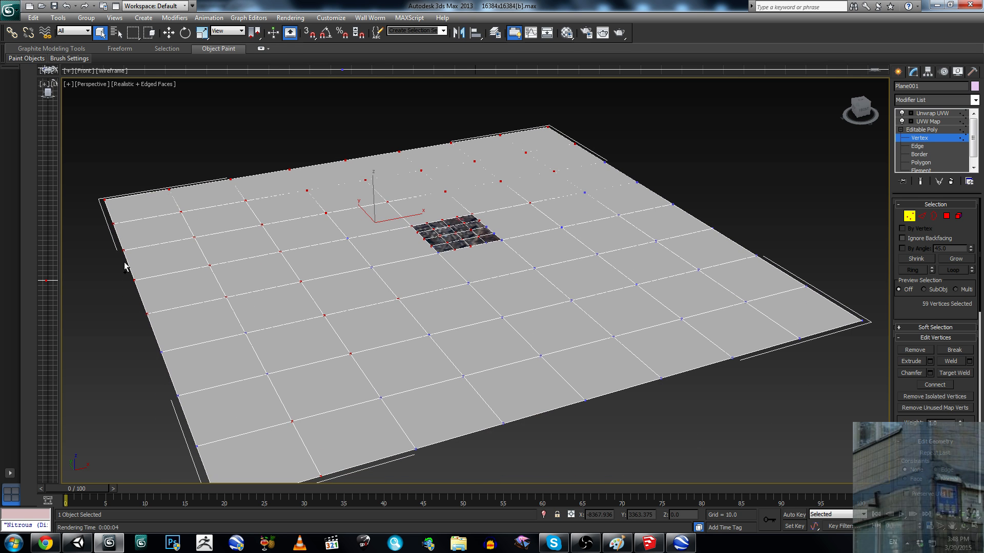
Step: Add the remaining unselected vertices along the plane's pond-side border and between that border and the tile
{"action": "left_click_drag", "start_coordinate": [214, 452], "coordinate": [214, 452], "text": "ctrl"}
{"action": "middle_click_drag", "start_coordinate": [243, 420], "coordinate": [251, 394]}
{"action": "left_click_drag", "start_coordinate": [206, 232], "coordinate": [292, 374], "text": "ctrl"}
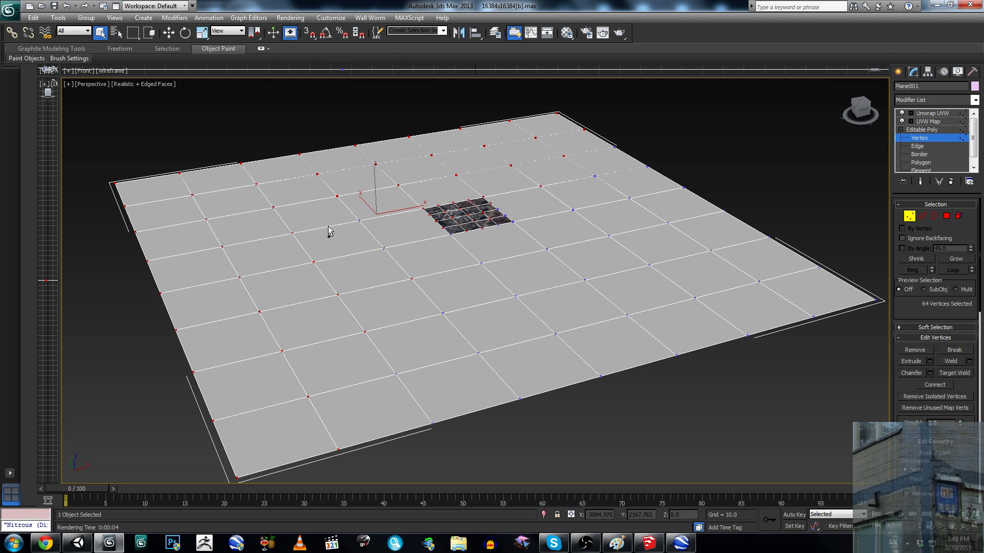
{"action": "left_click_drag", "start_coordinate": [345, 205], "coordinate": [391, 268], "text": "ctrl"}
Step: Raise the selected vertices vertically by about 94 units so the wooded corner stays lower than the built-up area
{"action": "scroll", "coordinate": [410, 272], "scroll_direction": "up", "scroll_amount": 5}
{"action": "middle_click_drag", "start_coordinate": [421, 275], "coordinate": [229, 236], "text": "alt"}
{"action": "key", "text": "w"}
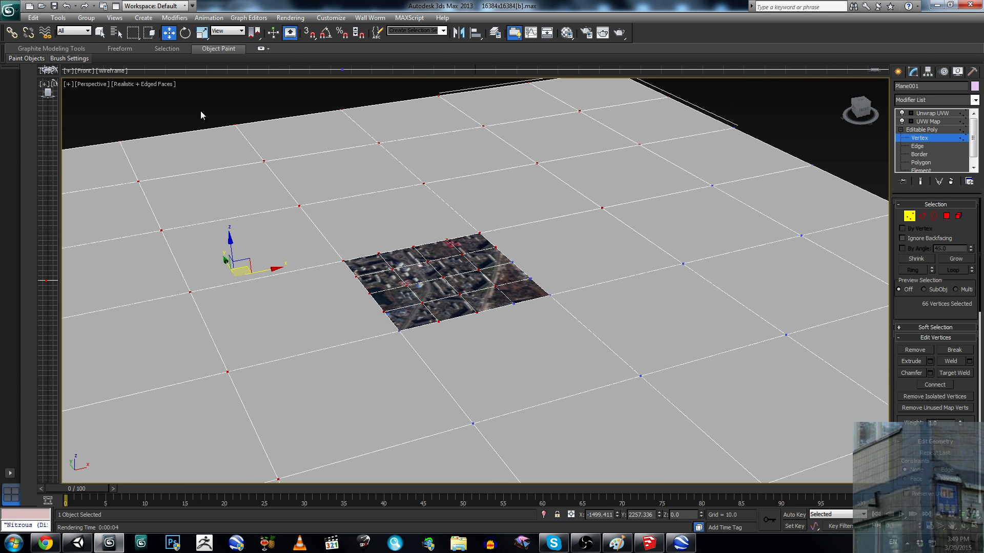
{"action": "left_click_drag", "start_coordinate": [228, 241], "coordinate": [236, 231]}
{"action": "key", "text": "ctrl+z"}
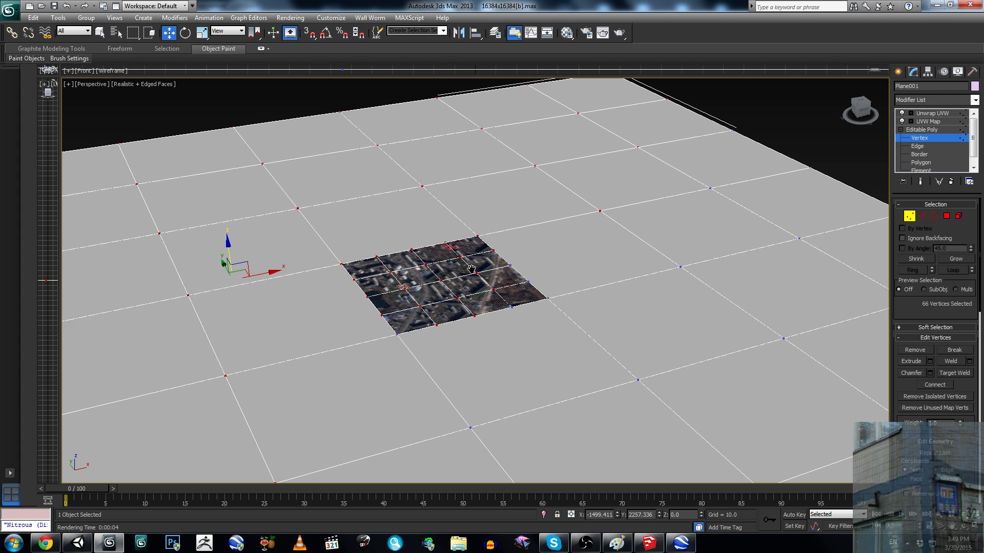
{"action": "scroll", "coordinate": [473, 276], "scroll_direction": "up", "scroll_amount": 3}
{"action": "middle_click_drag", "start_coordinate": [494, 285], "coordinate": [493, 265], "text": "alt"}
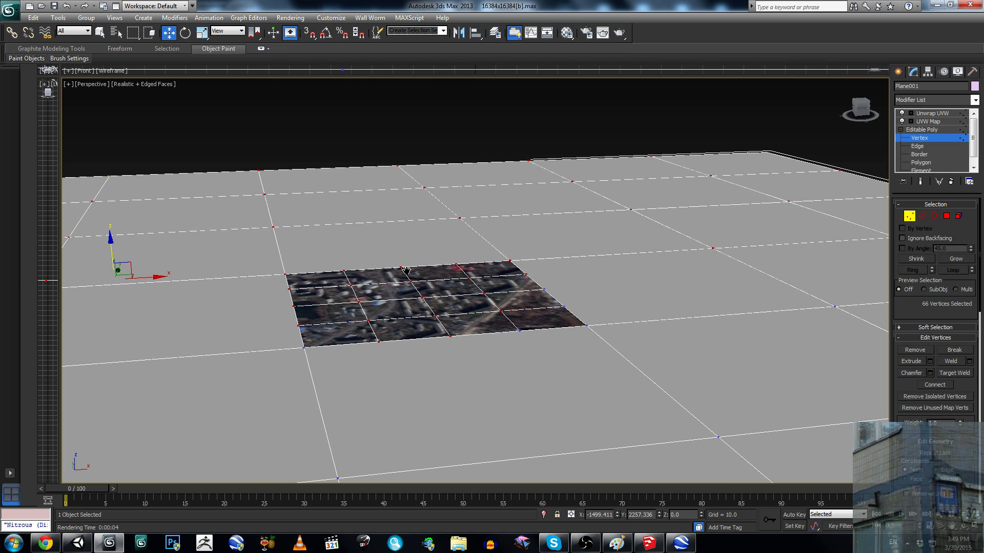
{"action": "left_click_drag", "start_coordinate": [110, 246], "coordinate": [122, 233]}
{"action": "scroll", "coordinate": [501, 291], "scroll_direction": "up", "scroll_amount": 5}
{"action": "middle_click_drag", "start_coordinate": [501, 291], "coordinate": [329, 339]}
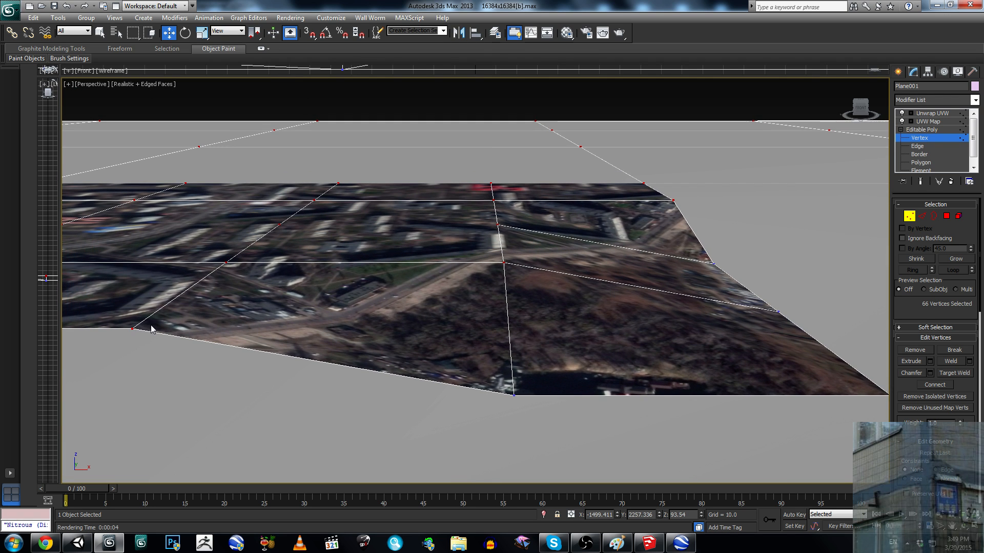
{"action": "middle_click_drag", "start_coordinate": [473, 271], "coordinate": [333, 338]}
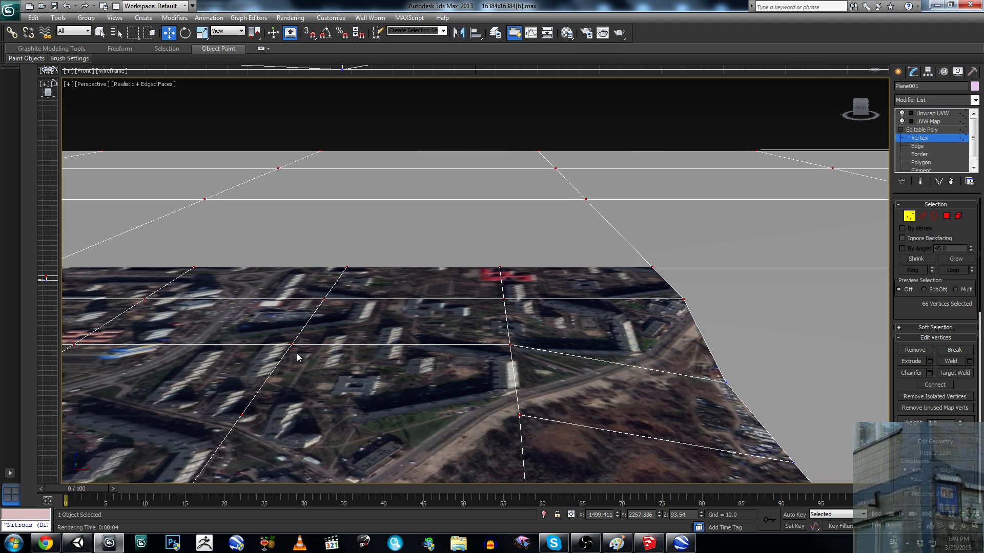
Step: Select the four vertices around the grid cell beside the pink-roofed buildings and raise them by about 37 units
{"action": "scroll", "coordinate": [297, 353], "scroll_direction": "down", "scroll_amount": 5}
{"action": "scroll", "coordinate": [332, 344], "scroll_direction": "up", "scroll_amount": 3}
{"action": "left_click", "coordinate": [364, 325]}
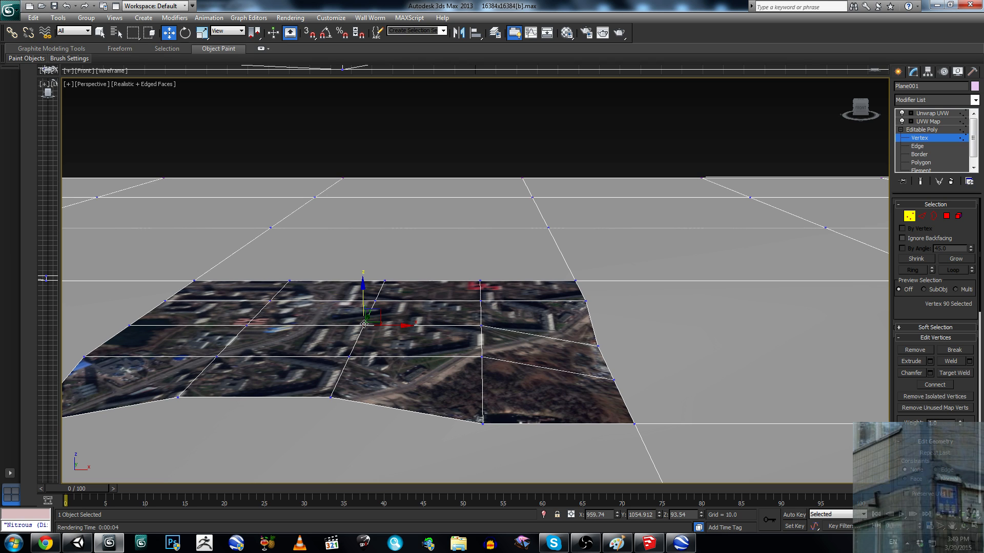
{"action": "left_click", "coordinate": [248, 325], "text": "ctrl"}
{"action": "left_click", "coordinate": [271, 301], "text": "ctrl"}
{"action": "left_click", "coordinate": [375, 300], "text": "ctrl"}
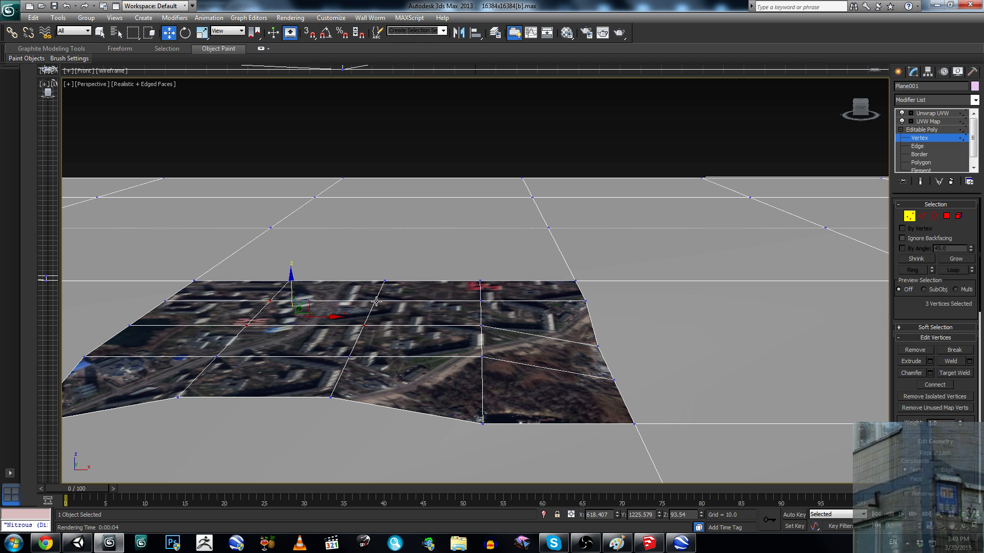
{"action": "left_click_drag", "start_coordinate": [313, 272], "coordinate": [312, 264]}
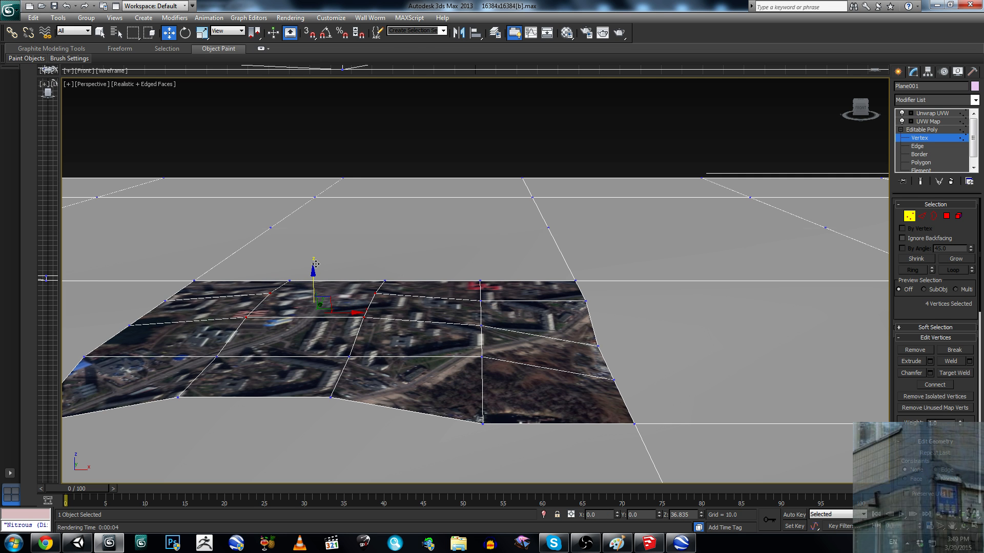
Step: Raise the interior vertex near the red-roofed building, and raise the one on the road near the blue roof to about Z 136
{"action": "middle_click_drag", "start_coordinate": [511, 308], "coordinate": [483, 331], "text": "alt"}
{"action": "left_click", "coordinate": [485, 327]}
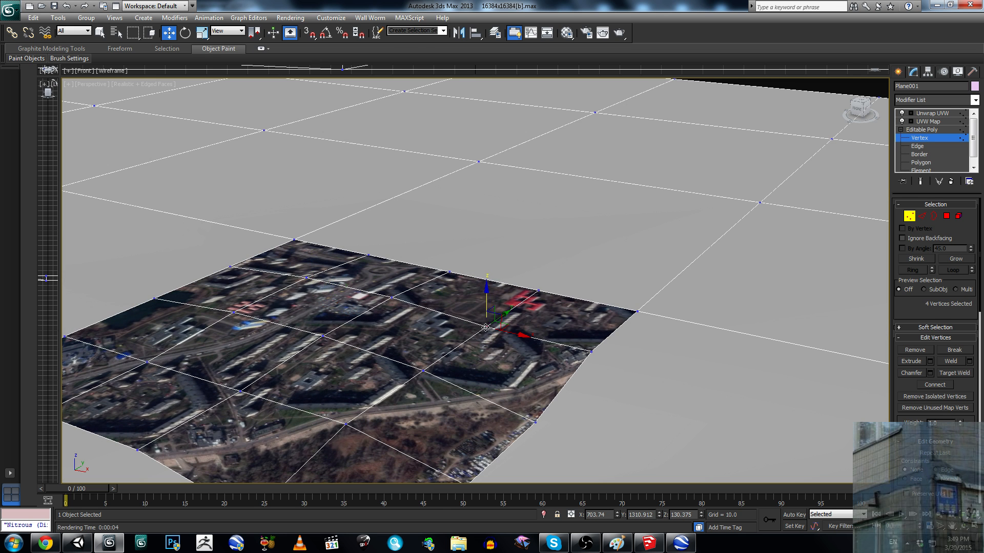
{"action": "left_click_drag", "start_coordinate": [487, 298], "coordinate": [488, 275]}
{"action": "middle_click_drag", "start_coordinate": [311, 297], "coordinate": [358, 324]}
{"action": "left_click", "coordinate": [314, 433]}
{"action": "left_click_drag", "start_coordinate": [315, 405], "coordinate": [314, 392]}
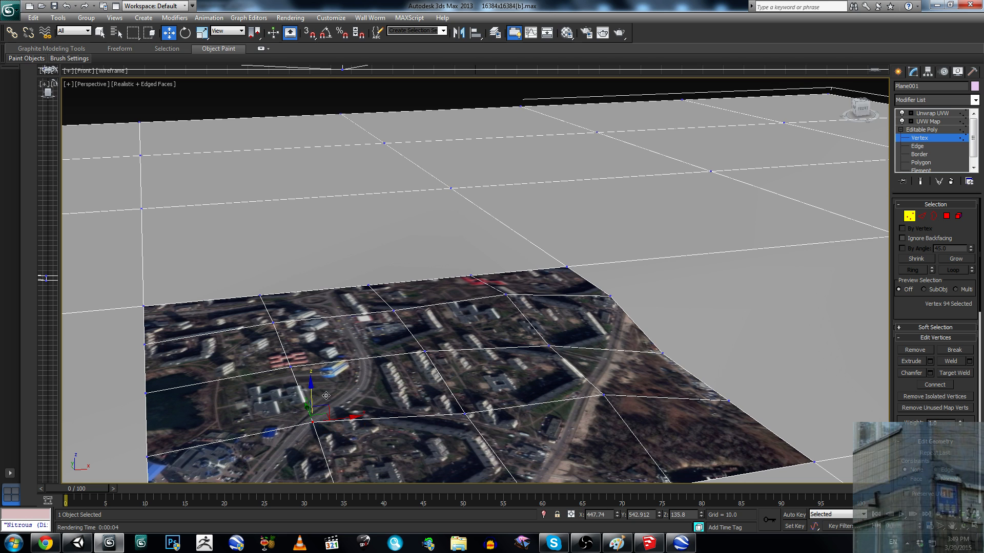
{"action": "middle_click_drag", "start_coordinate": [318, 395], "coordinate": [347, 399], "text": "alt"}
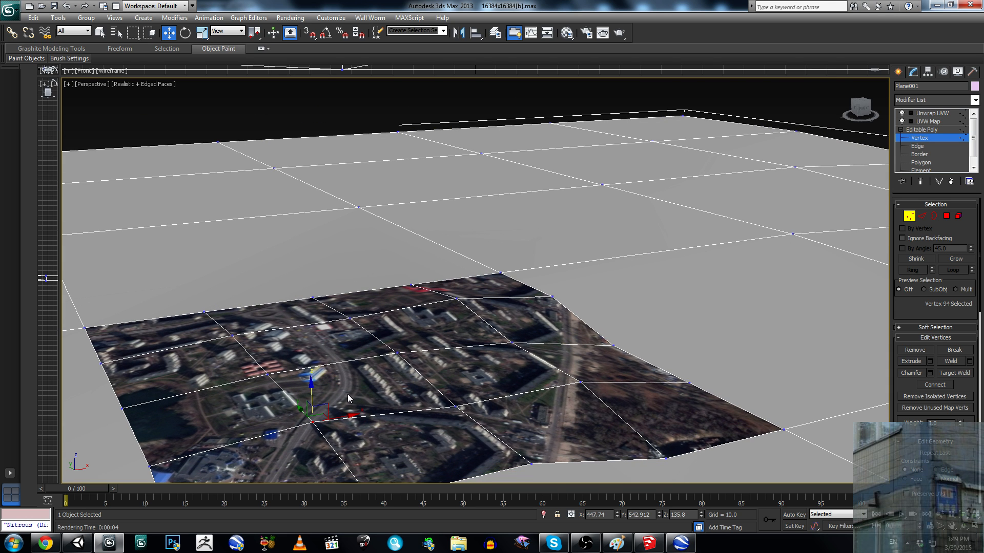
Step: Raise three further vertices of the textured tile one at a time to vary the terrain height
{"action": "middle_click_drag", "start_coordinate": [308, 380], "coordinate": [204, 379], "text": "alt"}
{"action": "scroll", "coordinate": [359, 376], "scroll_direction": "up", "scroll_amount": 3}
{"action": "middle_click_drag", "start_coordinate": [358, 376], "coordinate": [242, 285], "text": "alt"}
{"action": "left_click_drag", "start_coordinate": [367, 370], "coordinate": [368, 354]}
{"action": "left_click", "coordinate": [498, 342]}
{"action": "left_click_drag", "start_coordinate": [500, 343], "coordinate": [496, 323]}
{"action": "left_click", "coordinate": [376, 342]}
{"action": "left_click_drag", "start_coordinate": [375, 342], "coordinate": [339, 319]}
Step: Raise three of the vertices around the pink-roofed buildings together to a Z of about 242
{"action": "middle_click_drag", "start_coordinate": [338, 319], "coordinate": [256, 336], "text": "alt"}
{"action": "left_click", "coordinate": [256, 348], "text": "ctrl"}
{"action": "left_click", "coordinate": [290, 404], "text": "ctrl"}
{"action": "left_click_drag", "start_coordinate": [311, 332], "coordinate": [312, 316]}
{"action": "middle_click_drag", "start_coordinate": [311, 316], "coordinate": [407, 380]}
{"action": "scroll", "coordinate": [424, 354], "scroll_direction": "down", "scroll_amount": 5}
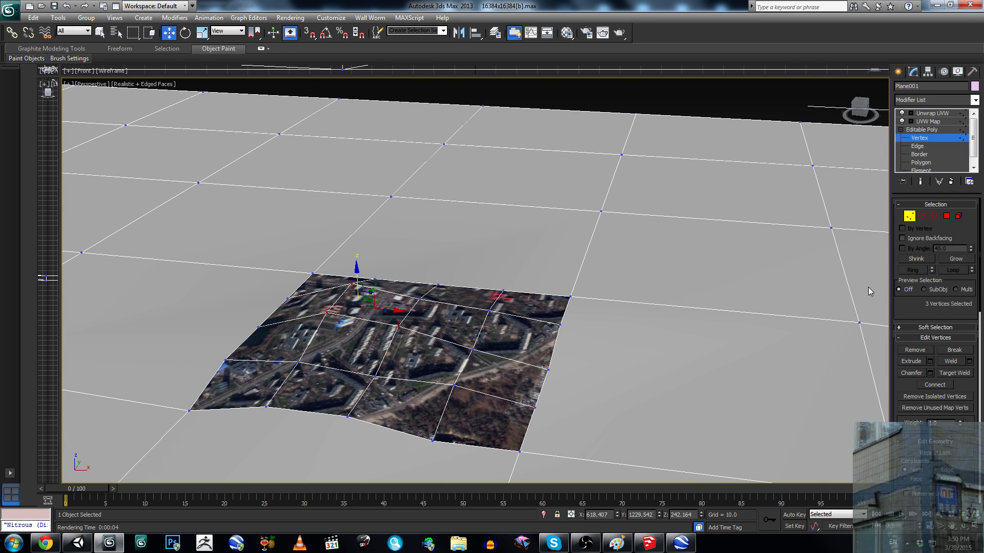
Step: Connect the five parallel edges of the tile's outer row on the wooded corner's side to split that row lengthwise
{"action": "left_click", "coordinate": [920, 147]}
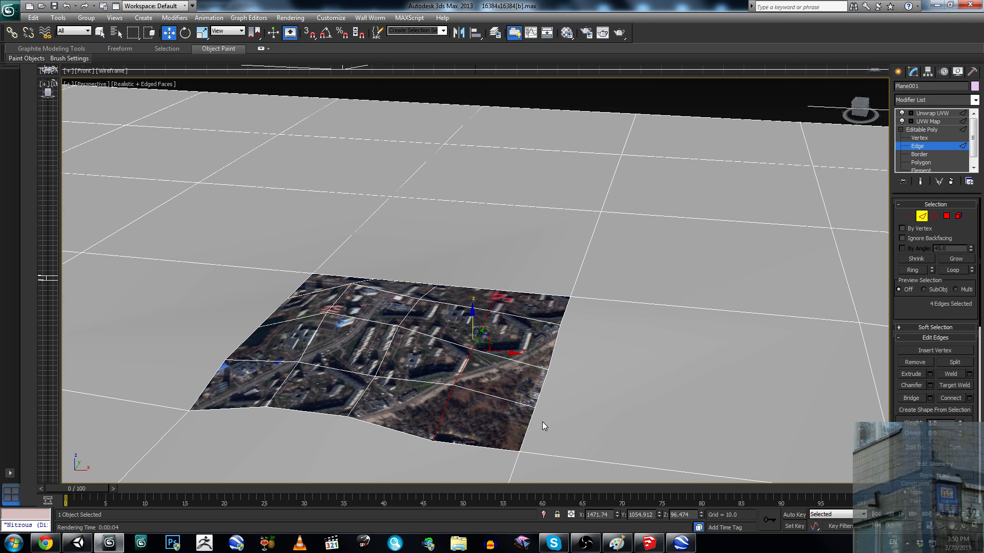
{"action": "left_click", "coordinate": [526, 432]}
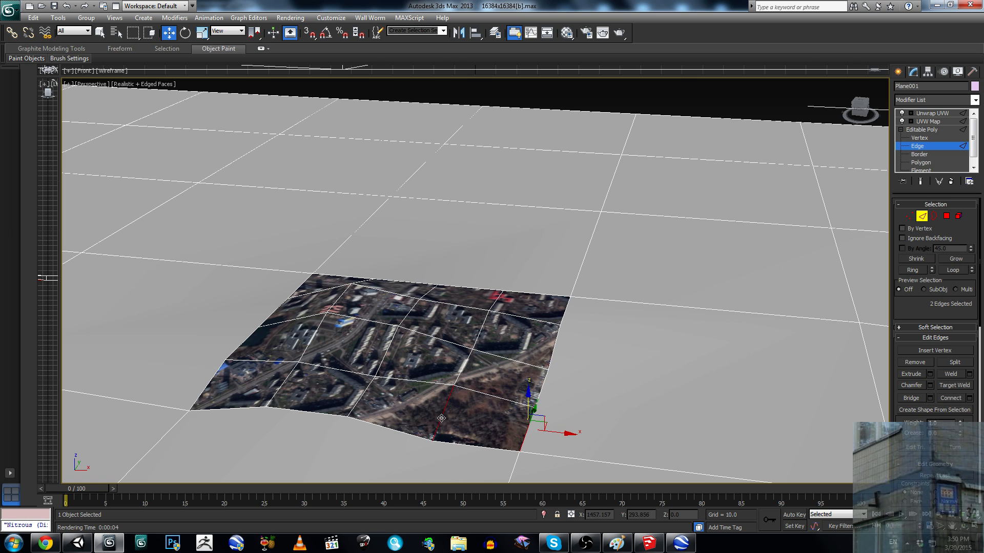
{"action": "left_click", "coordinate": [356, 401], "text": "ctrl"}
{"action": "left_click", "coordinate": [278, 395], "text": "ctrl"}
{"action": "left_click", "coordinate": [206, 386], "text": "ctrl"}
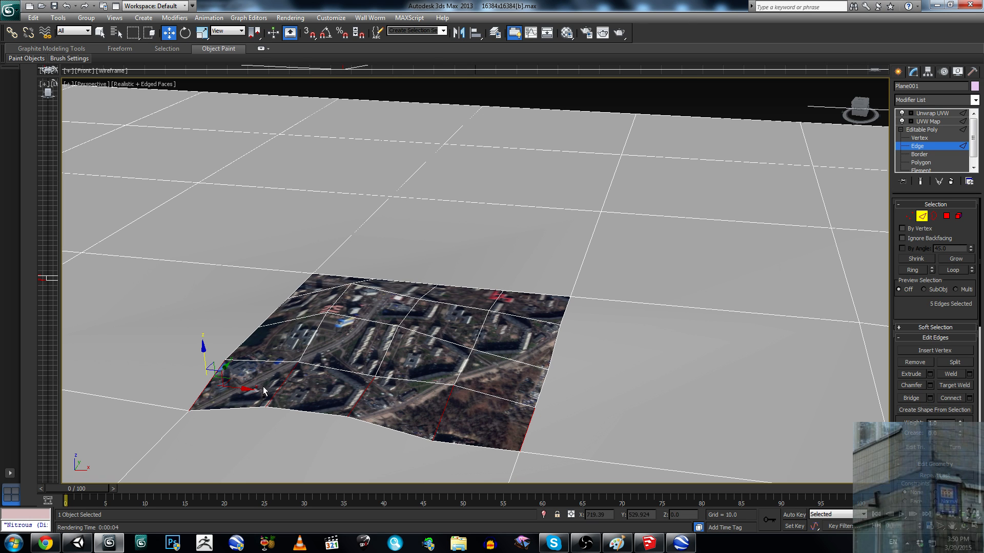
{"action": "left_click", "coordinate": [952, 398]}
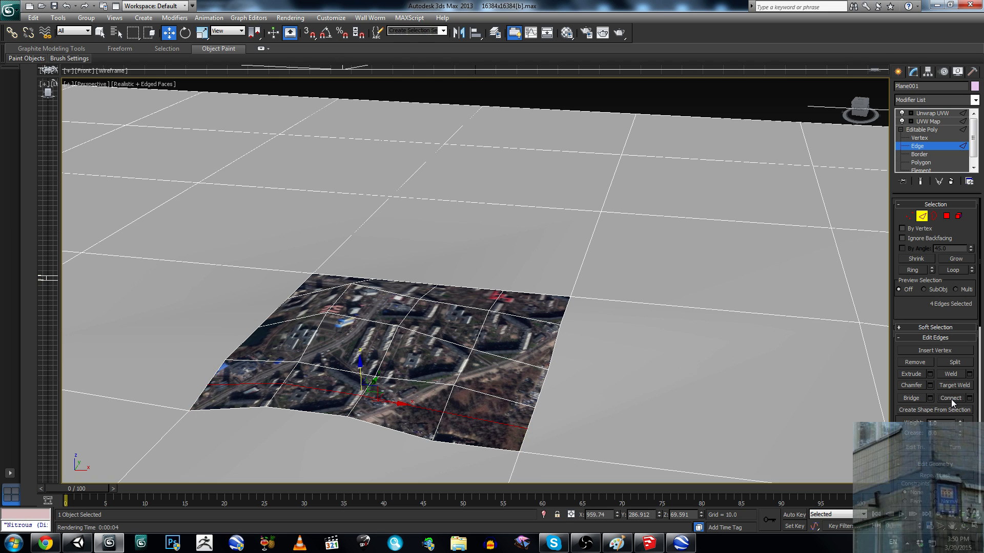
Step: Connect the five parallel edges of the outermost half-row to split it once more
{"action": "left_click", "coordinate": [528, 422]}
{"action": "left_click", "coordinate": [523, 434], "text": "ctrl"}
{"action": "left_click", "coordinate": [436, 432], "text": "ctrl"}
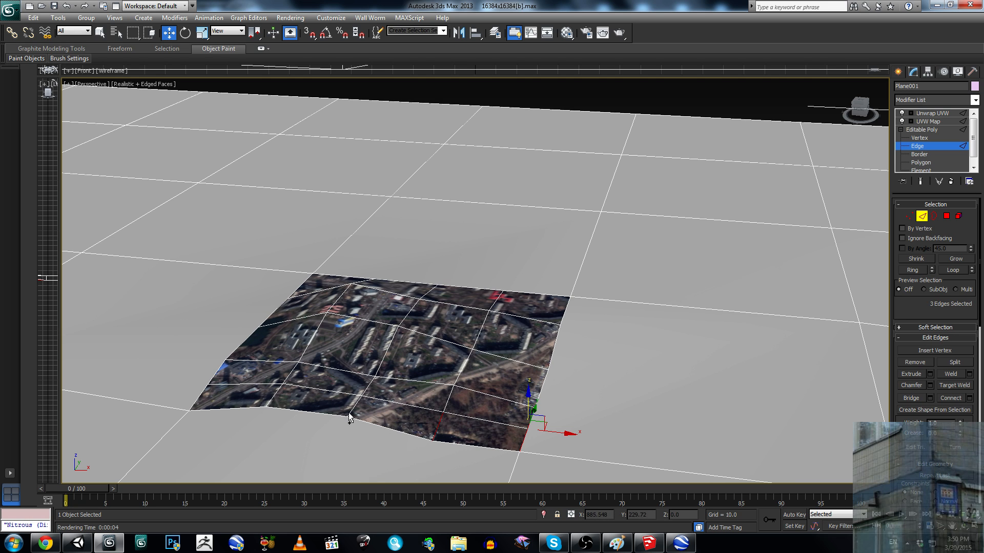
{"action": "left_click", "coordinate": [200, 397]}
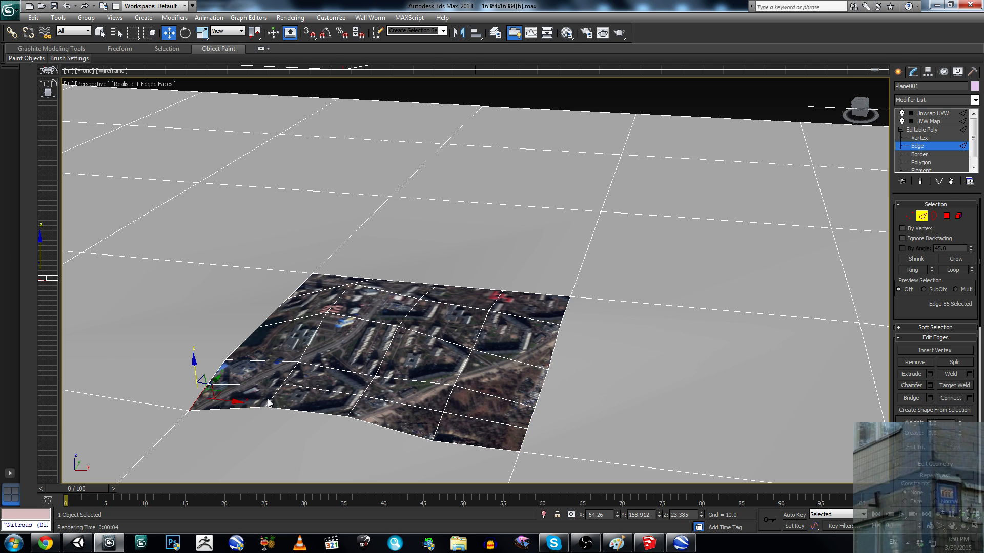
{"action": "left_click", "coordinate": [276, 403], "text": "ctrl"}
{"action": "left_click", "coordinate": [913, 271]}
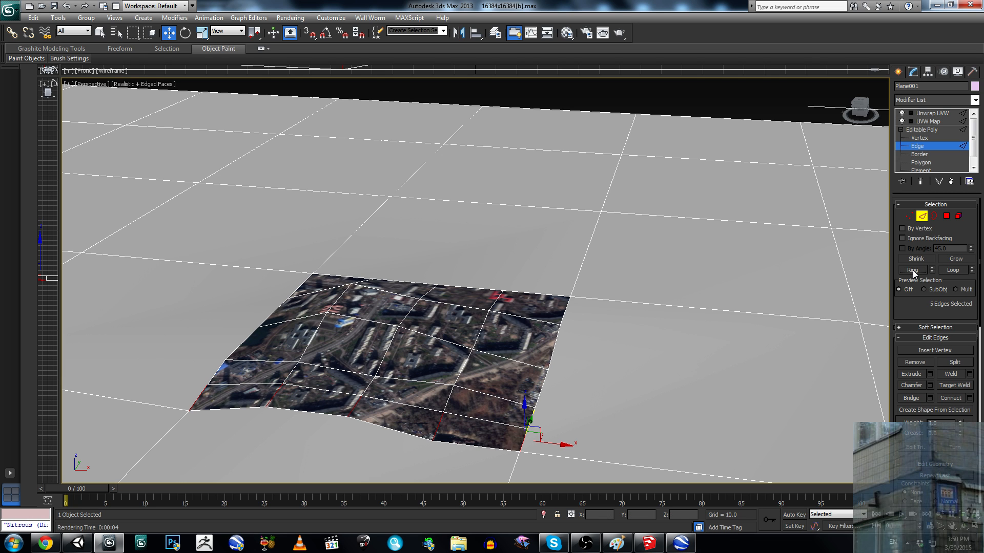
{"action": "left_click", "coordinate": [949, 399]}
Step: Select the edge ring of the adjoining inner half-row and connect it to add another cut across the tile
{"action": "left_click", "coordinate": [530, 421]}
{"action": "left_click", "coordinate": [448, 402], "text": "ctrl"}
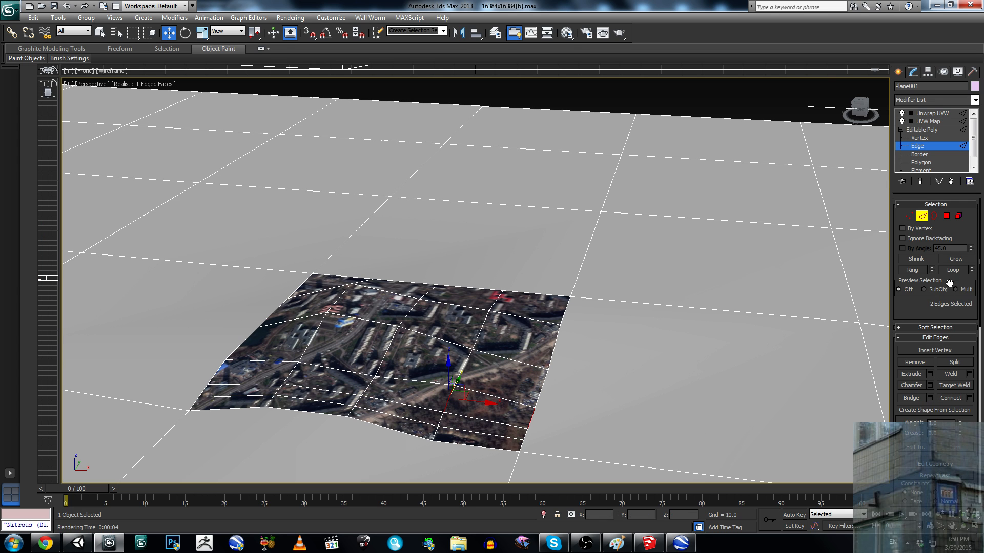
{"action": "left_click", "coordinate": [908, 271]}
{"action": "left_click", "coordinate": [952, 400]}
Step: Select the edge ring of the tile's column beside the wooded area and connect it to split the column along its length
{"action": "middle_click_drag", "start_coordinate": [489, 383], "coordinate": [646, 351], "text": "alt"}
{"action": "left_click", "coordinate": [923, 138]}
{"action": "middle_click_drag", "start_coordinate": [389, 385], "coordinate": [410, 343]}
{"action": "scroll", "coordinate": [389, 385], "scroll_direction": "up", "scroll_amount": 3}
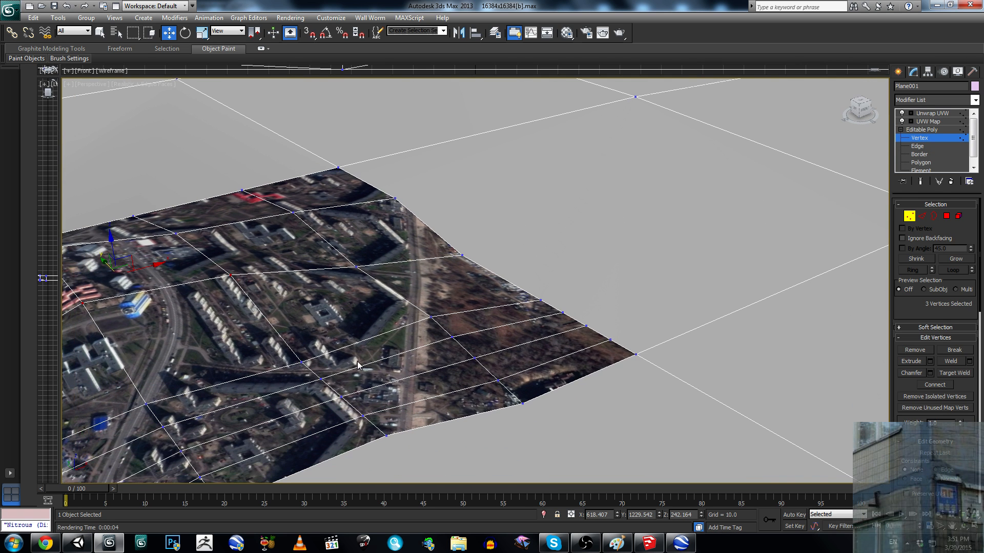
{"action": "middle_click_drag", "start_coordinate": [369, 413], "coordinate": [388, 392]}
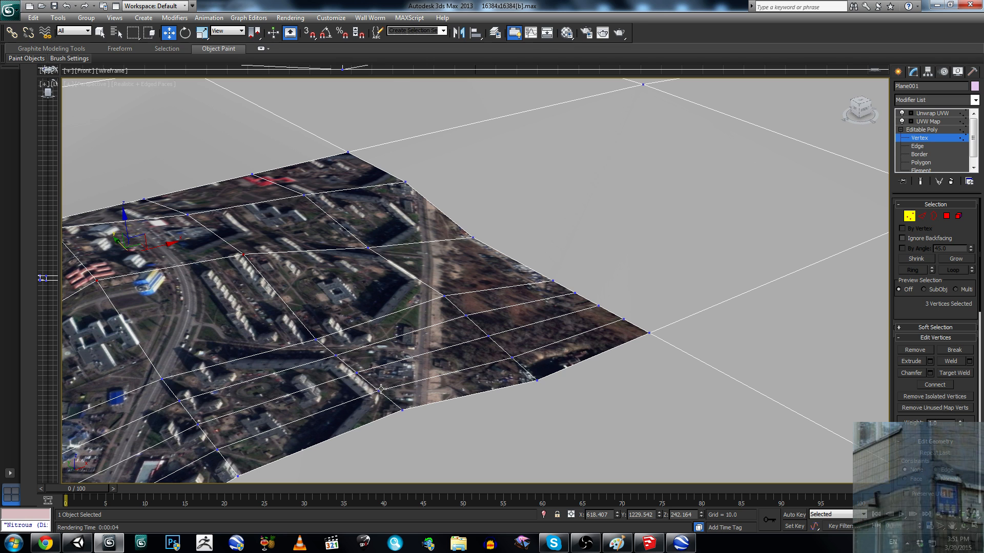
{"action": "left_click", "coordinate": [918, 147]}
{"action": "left_click", "coordinate": [456, 398]}
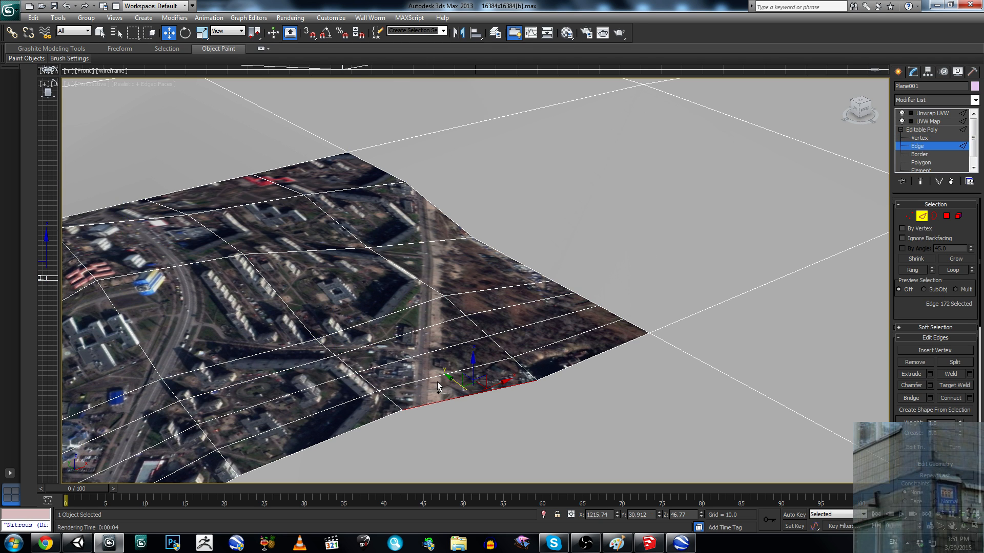
{"action": "left_click", "coordinate": [433, 377], "text": "ctrl"}
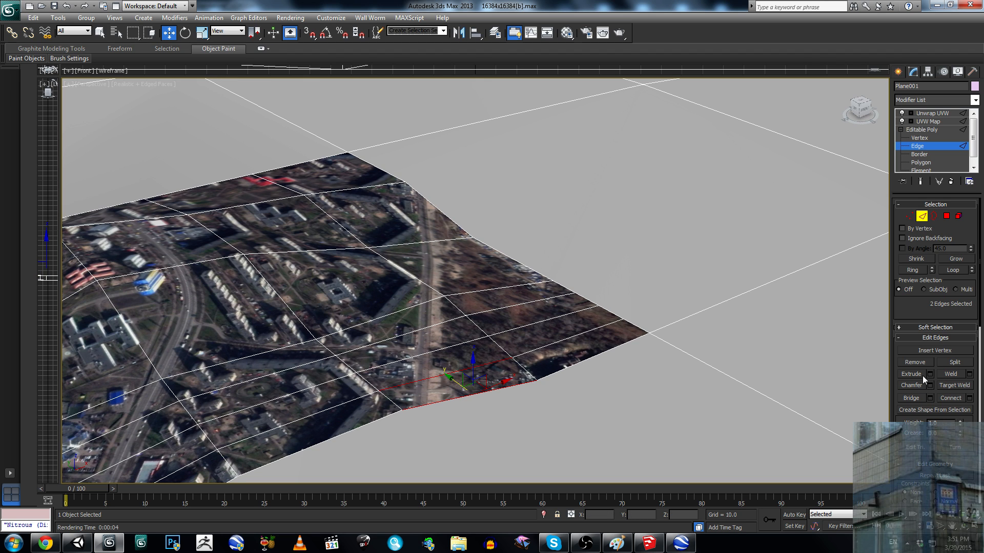
{"action": "left_click", "coordinate": [915, 269]}
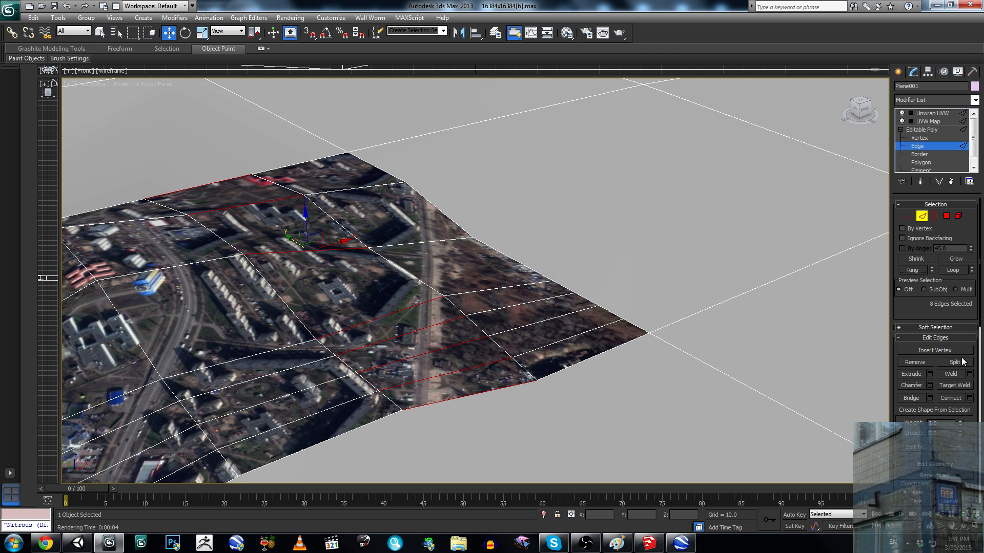
{"action": "left_click", "coordinate": [952, 399]}
{"action": "middle_click_drag", "start_coordinate": [428, 374], "coordinate": [415, 372]}
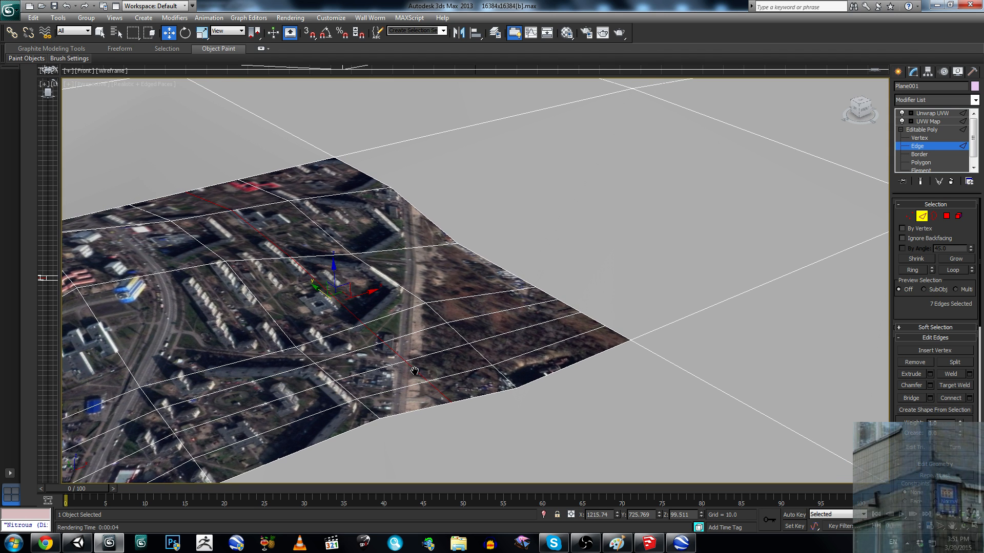
Step: Select the edge ring of the tile's outermost column at the wooded corner and connect it to split the column lengthwise
{"action": "left_click", "coordinate": [570, 363]}
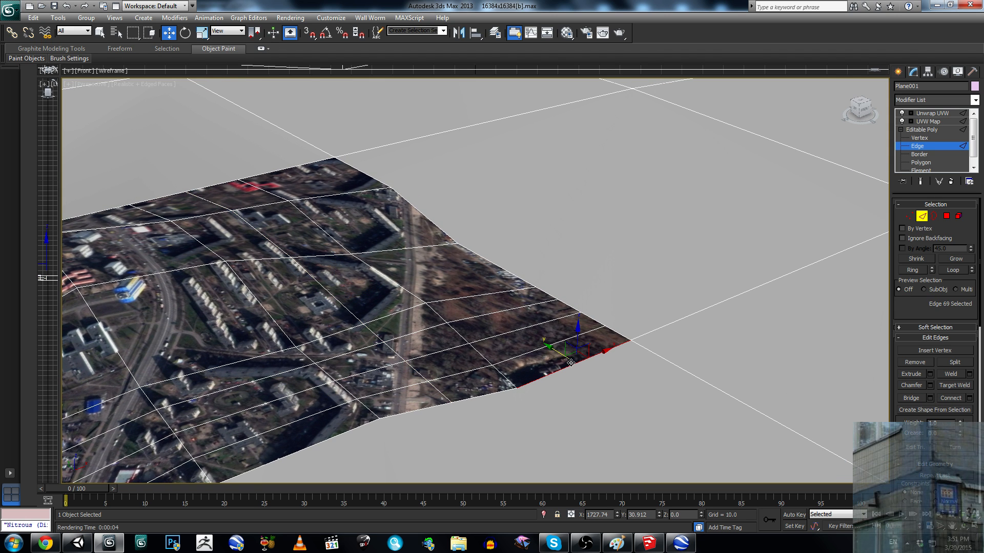
{"action": "left_click", "coordinate": [908, 270]}
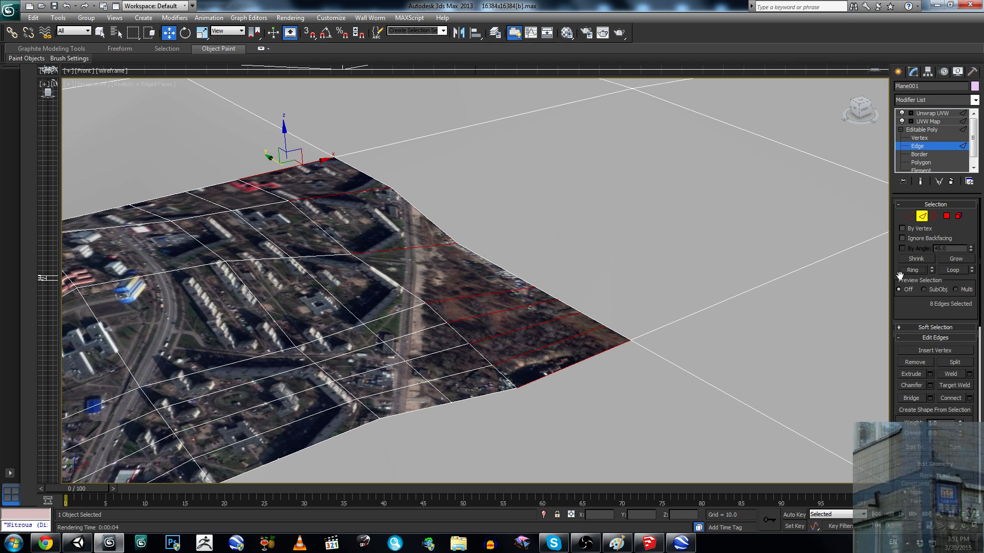
{"action": "left_click", "coordinate": [948, 397]}
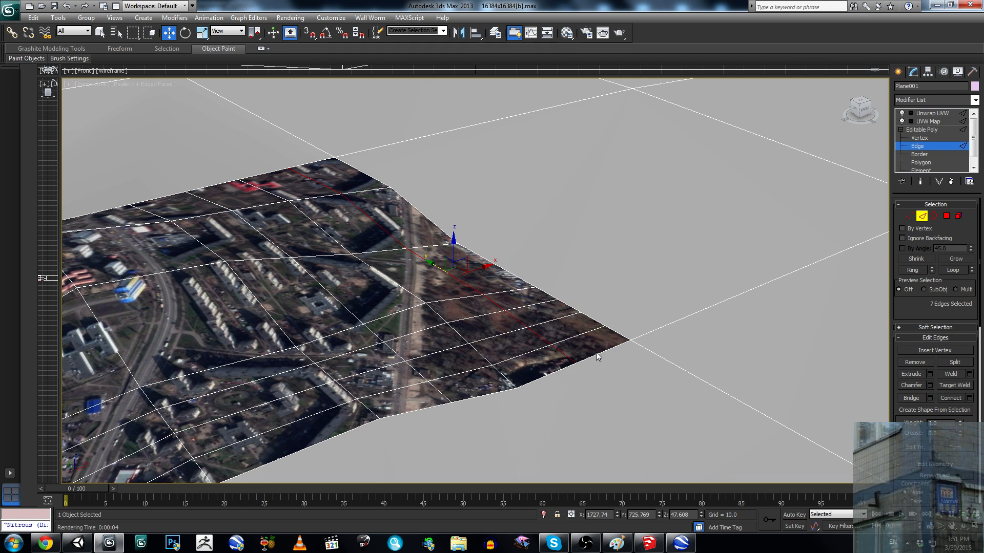
Step: Adjust the new vertices along the road beside the woods, raising the one on the housing side to a Z of about 111
{"action": "key", "text": "1"}
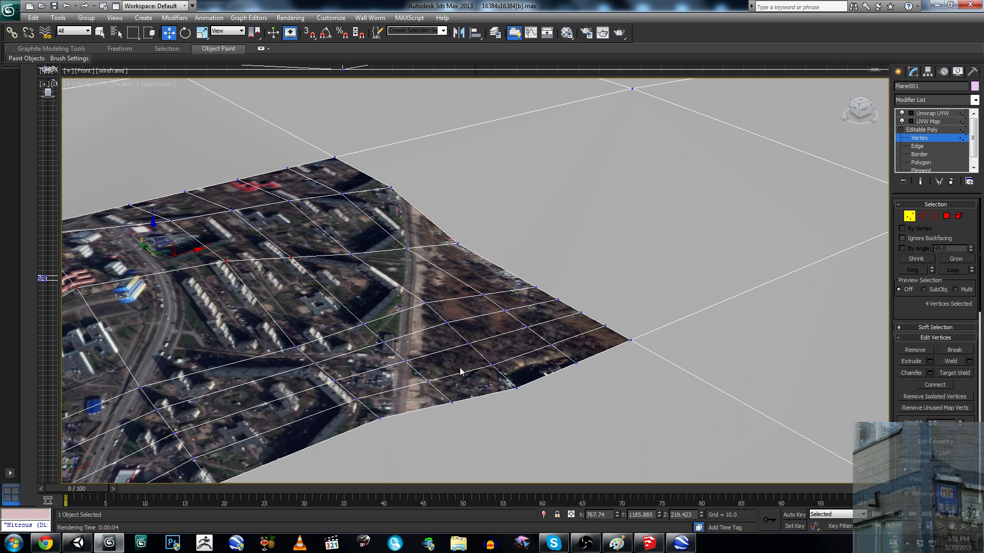
{"action": "left_click", "coordinate": [429, 382]}
{"action": "left_click_drag", "start_coordinate": [404, 328], "coordinate": [433, 377]}
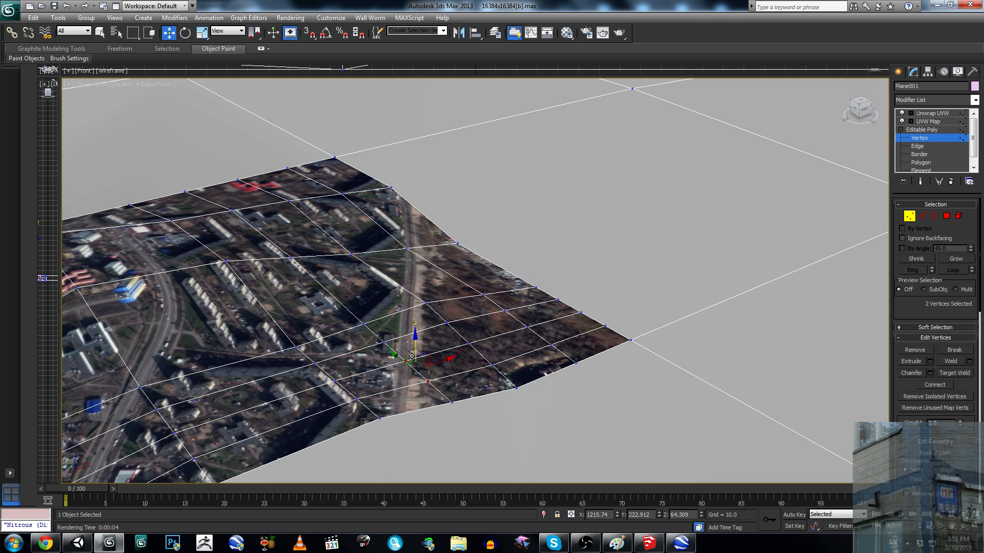
{"action": "middle_click_drag", "start_coordinate": [405, 353], "coordinate": [416, 338], "text": "alt"}
{"action": "left_click_drag", "start_coordinate": [404, 338], "coordinate": [362, 342]}
{"action": "left_click", "coordinate": [349, 334]}
{"action": "left_click_drag", "start_coordinate": [348, 308], "coordinate": [349, 302]}
{"action": "middle_click_drag", "start_coordinate": [349, 302], "coordinate": [434, 324], "text": "alt"}
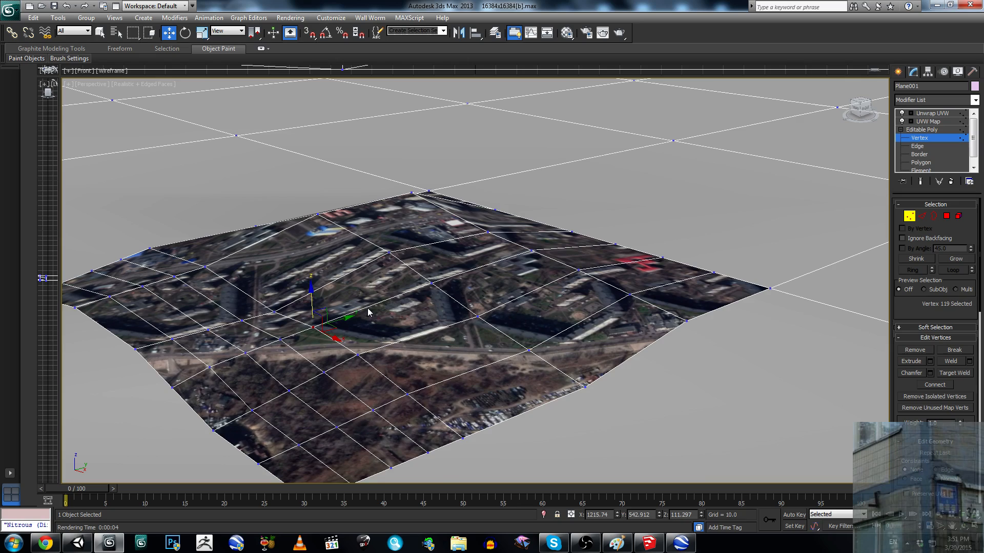
Step: Examine the subdivided terrain tile from several angles and distances to check its relief against the surrounding plane
{"action": "mouse_move", "coordinate": [369, 310]}
{"action": "middle_mouse_down", "text": "alt"}
{"action": "mouse_move", "coordinate": [373, 292]}
{"action": "mouse_move", "coordinate": [379, 310]}
{"action": "middle_mouse_up", "text": "alt"}
{"action": "scroll", "coordinate": [379, 310], "scroll_direction": "down", "scroll_amount": 8}
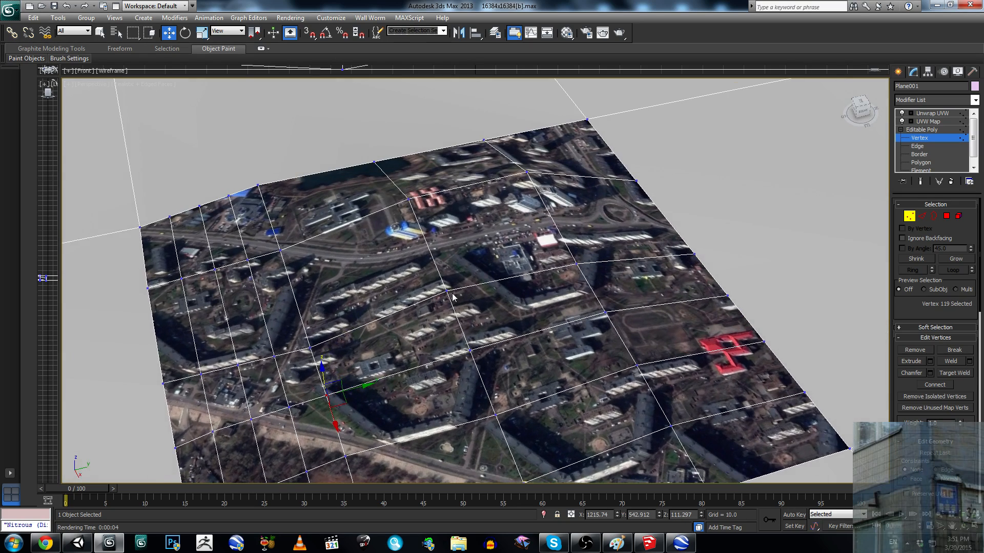
{"action": "scroll", "coordinate": [446, 314], "scroll_direction": "up", "scroll_amount": 4}
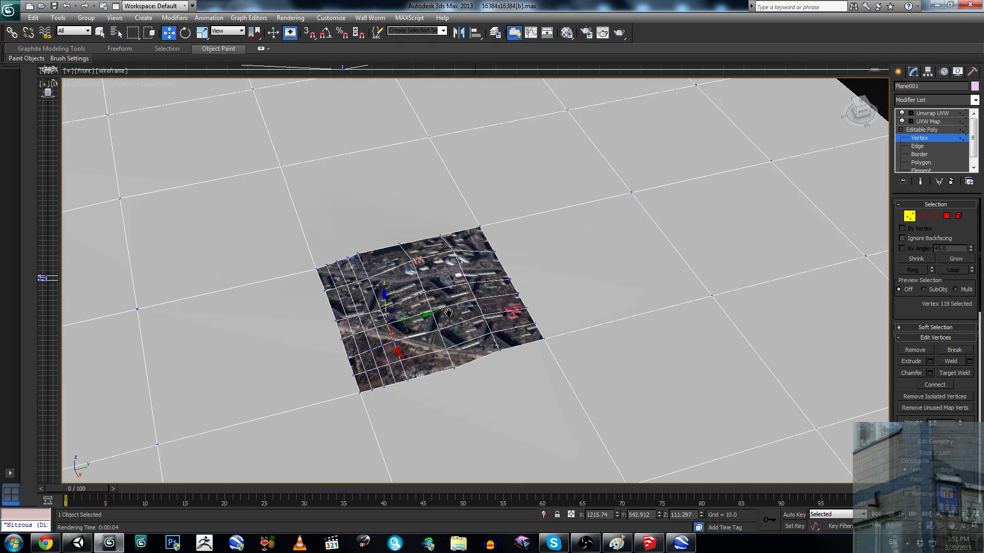
{"action": "scroll", "coordinate": [287, 308], "scroll_direction": "up", "scroll_amount": 5}
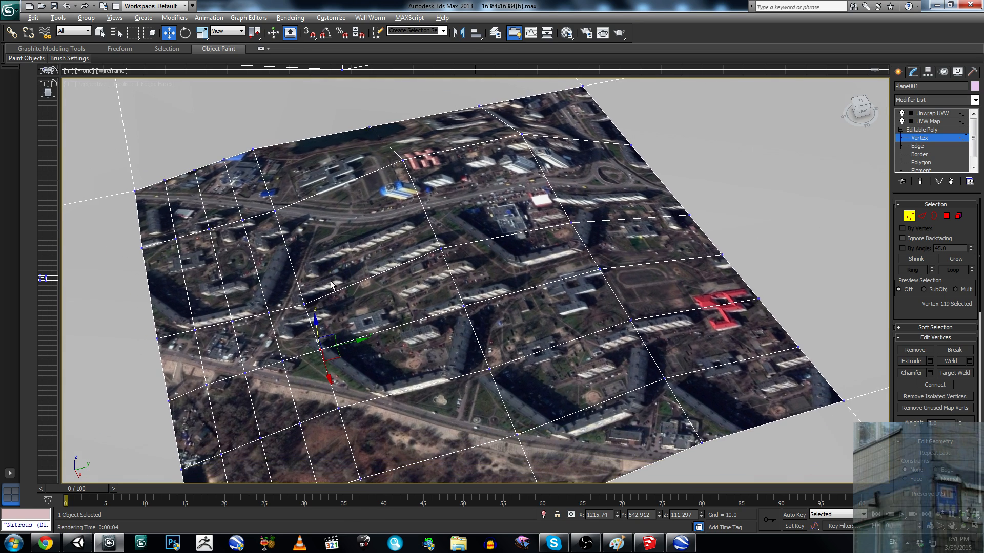
{"action": "middle_click_drag", "start_coordinate": [331, 281], "coordinate": [352, 265], "text": "alt"}
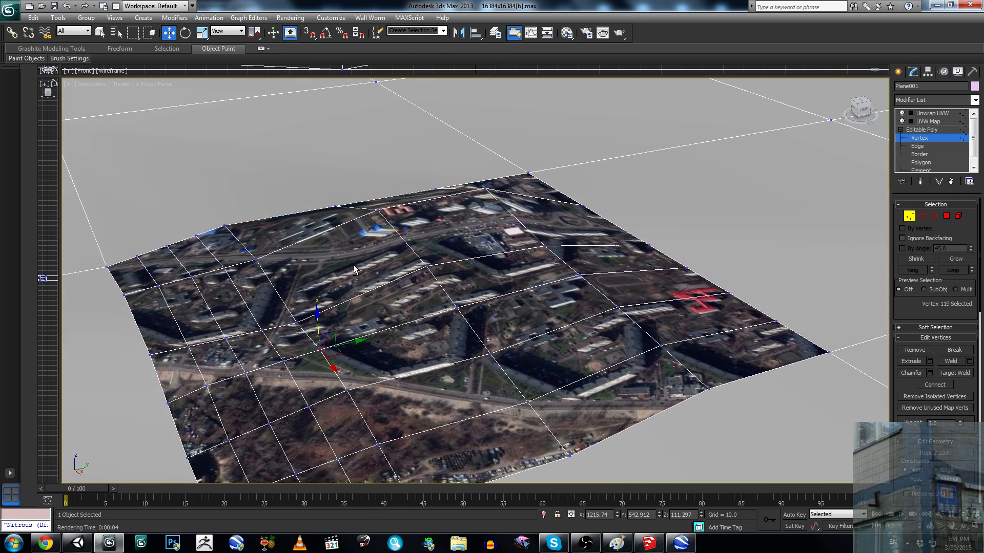
{"action": "middle_click_drag", "start_coordinate": [367, 320], "coordinate": [370, 318], "text": "alt"}
{"action": "middle_click_drag", "start_coordinate": [480, 288], "coordinate": [452, 306], "text": "alt"}
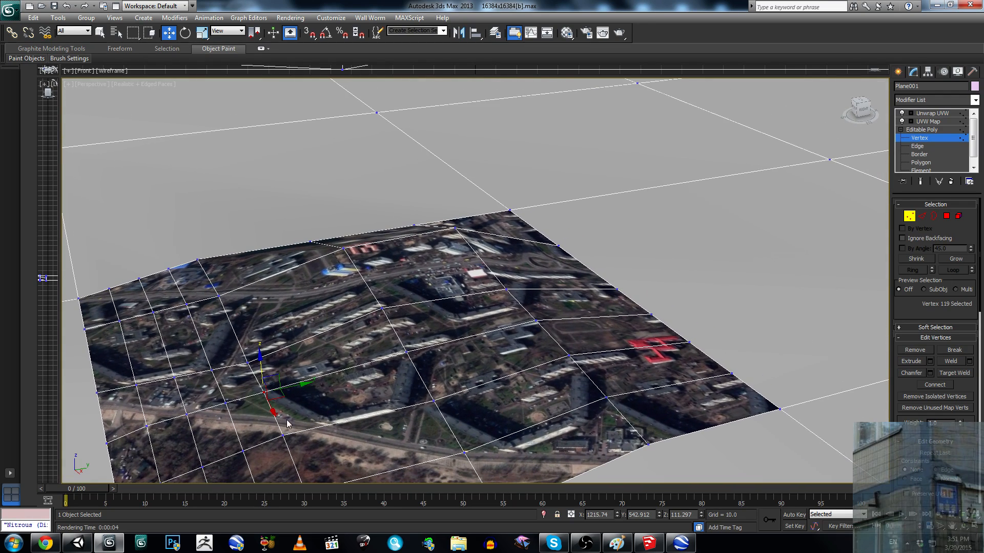
Step: Switch to the Unity scene, examine the wider riverside district in Google Earth, and close Google Earth
{"action": "left_click", "coordinate": [78, 543]}
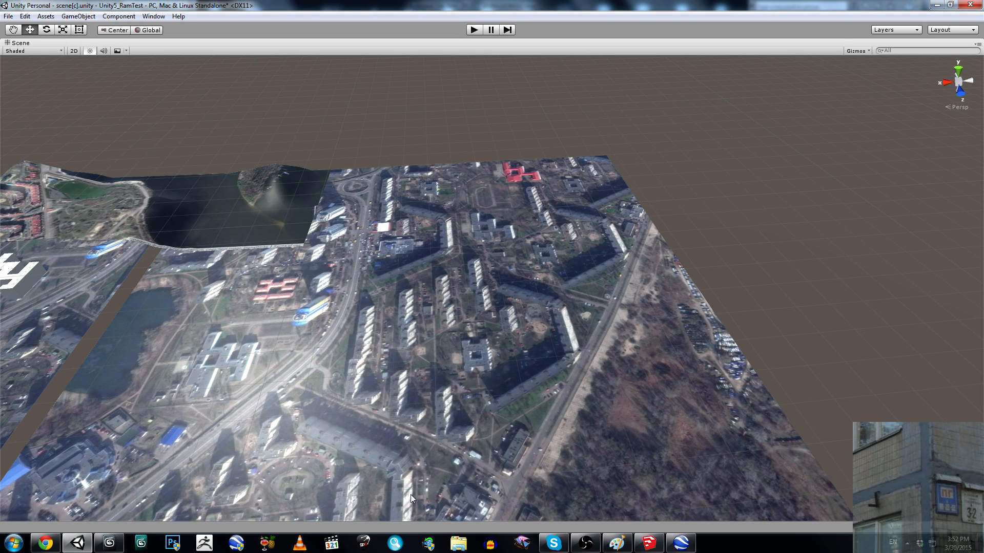
{"action": "left_click", "coordinate": [681, 543]}
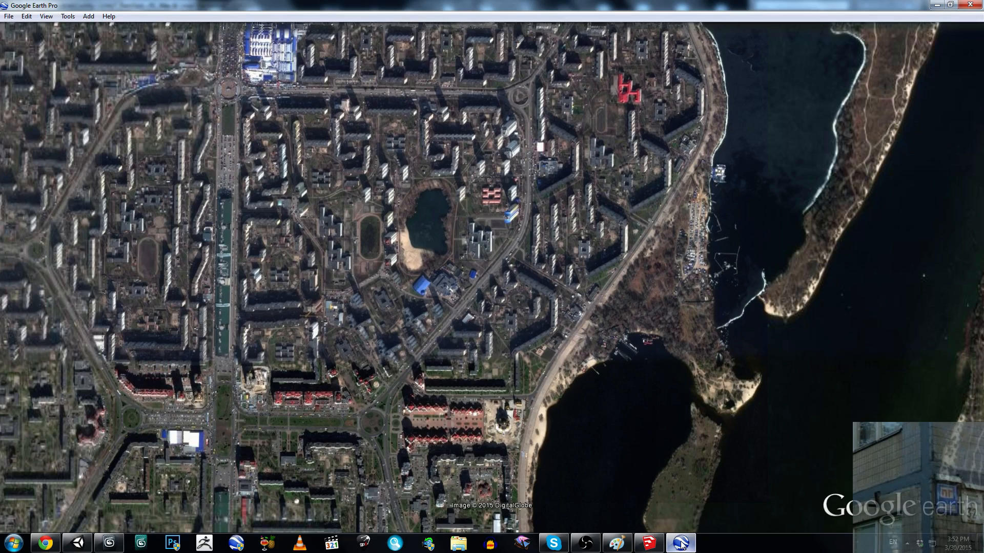
{"action": "scroll", "coordinate": [374, 312], "scroll_direction": "down", "scroll_amount": 5}
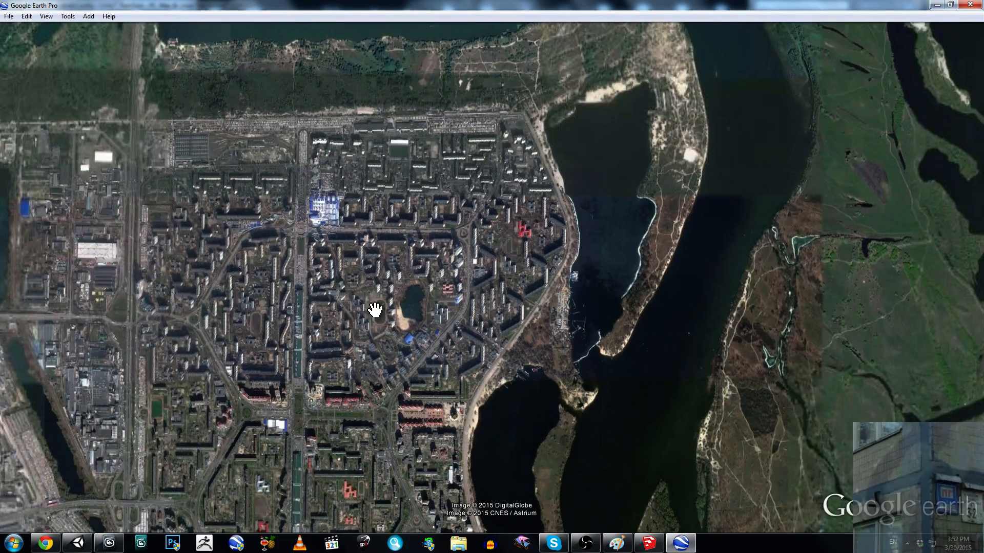
{"action": "scroll", "coordinate": [374, 311], "scroll_direction": "down", "scroll_amount": 1}
{"action": "left_click_drag", "start_coordinate": [367, 309], "coordinate": [381, 304]}
{"action": "left_click", "coordinate": [970, 6]}
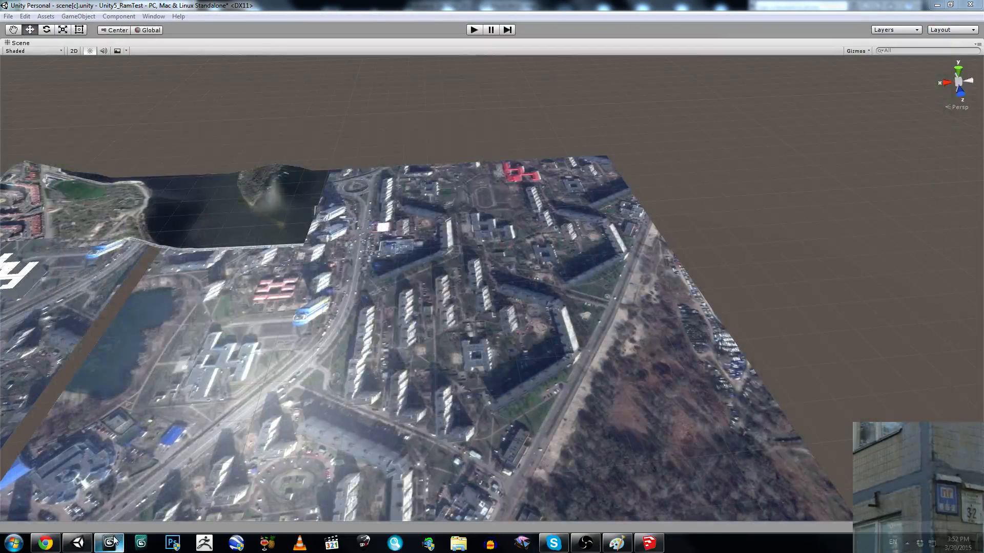
Step: Bring up Open Broadcaster Software, switch to SketchUp and close its untitled satellite terrain model without saving
{"action": "left_click", "coordinate": [586, 543]}
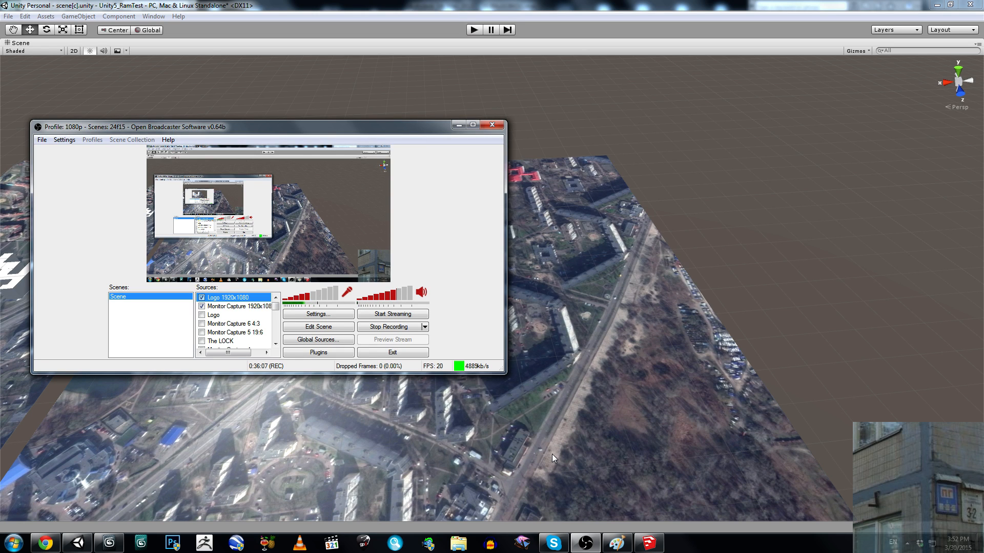
{"action": "left_click", "coordinate": [649, 539]}
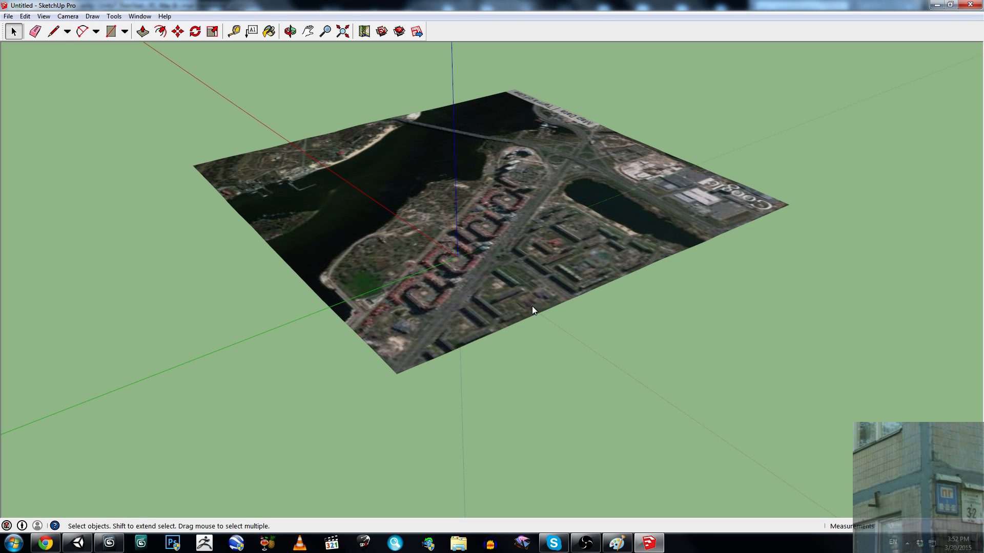
{"action": "key", "text": "ctrl+n"}
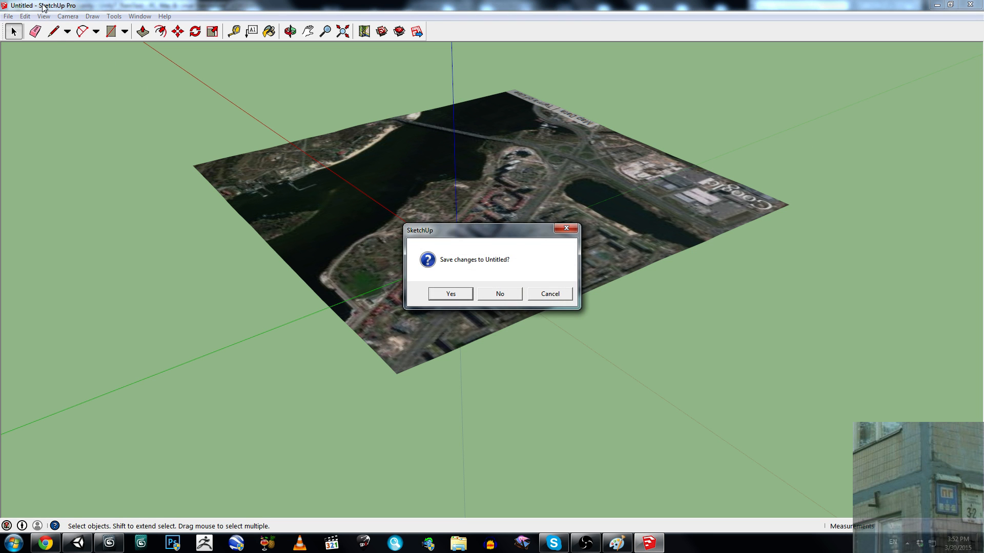
{"action": "left_click", "coordinate": [500, 294]}
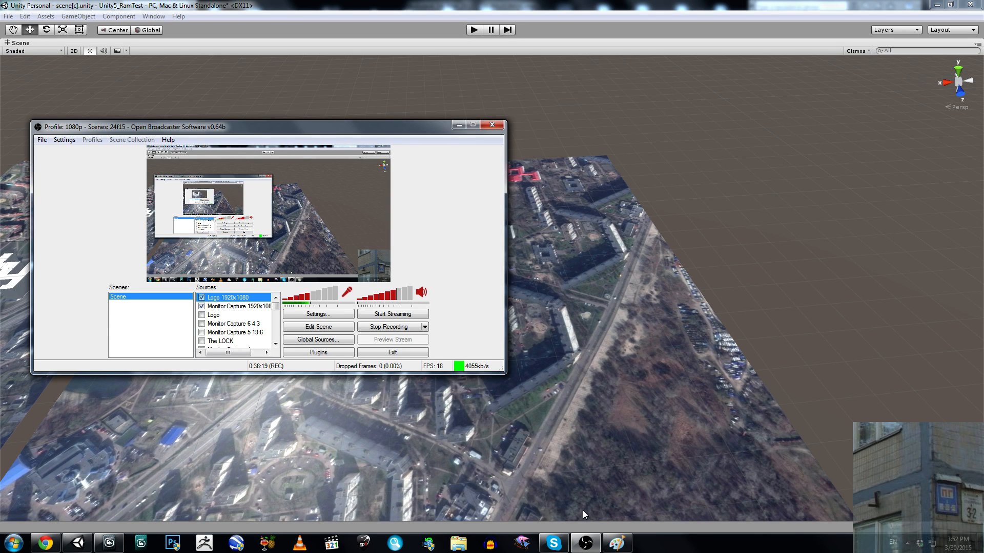
Step: Switch to Paint and close it, discarding the untitled sketch of the 2048 by 2048 tile grid
{"action": "left_click", "coordinate": [617, 543]}
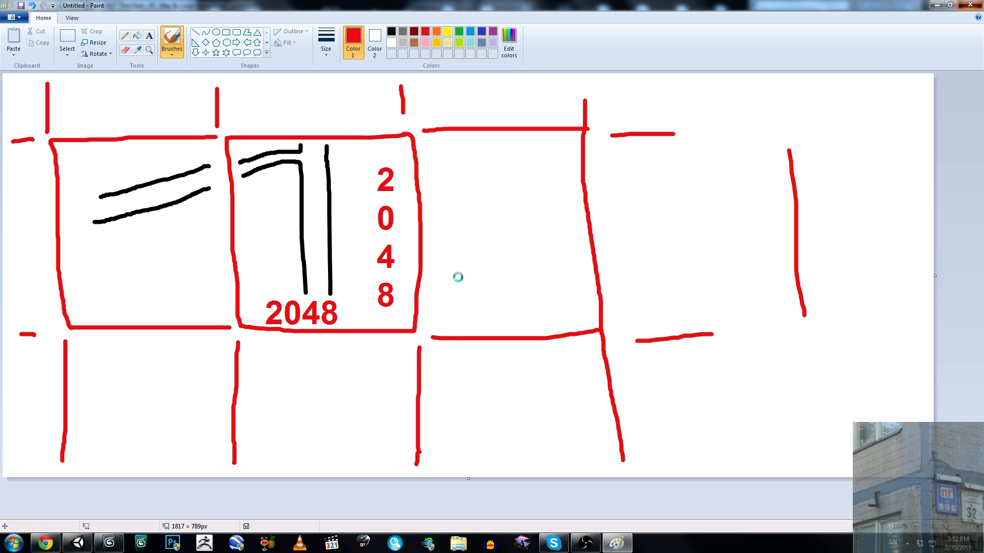
{"action": "key", "text": "alt+F4"}
{"action": "left_click", "coordinate": [501, 274]}
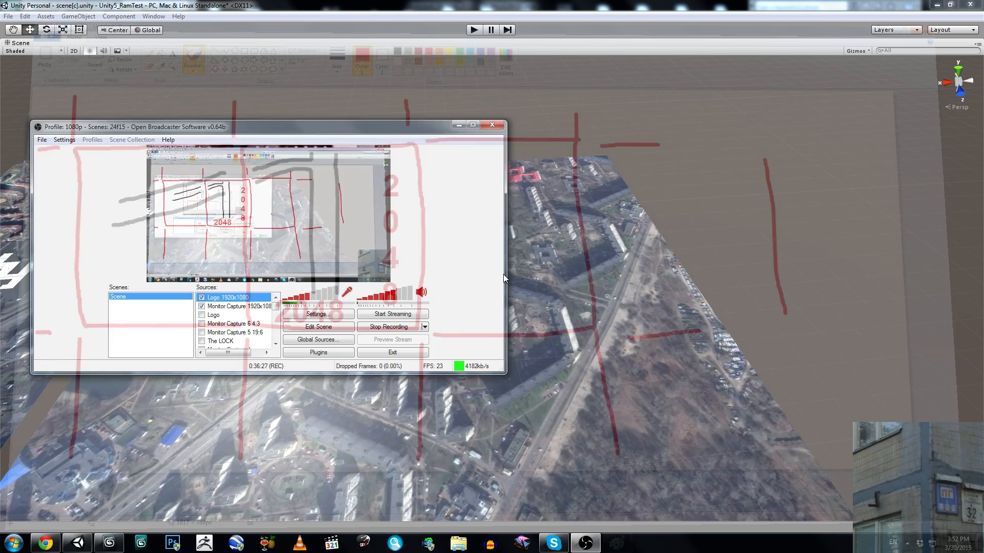